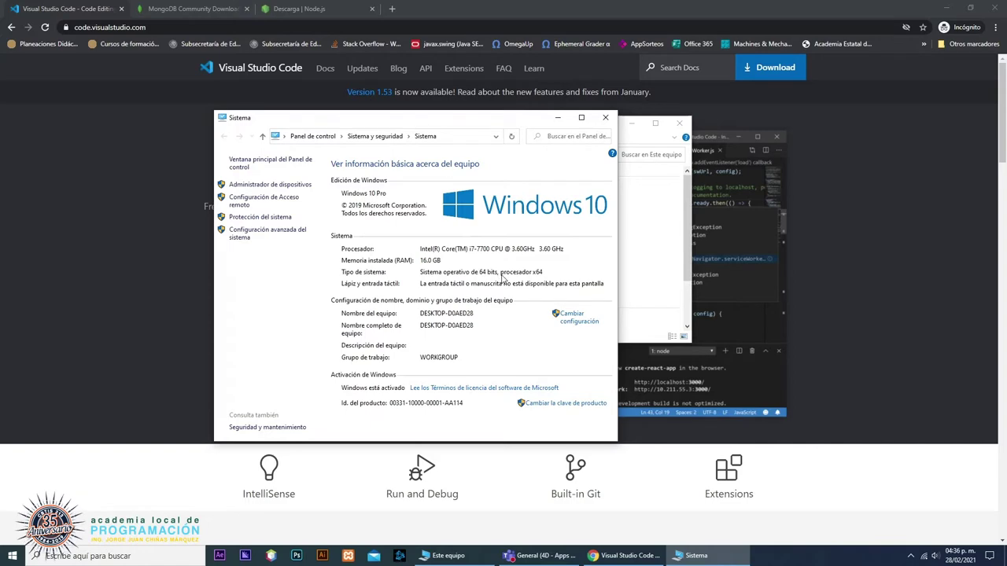
- Close the Sistema and Este equipo windows, and download the stable Visual Studio Code build for Windows
{"action": "left_click", "coordinate": [605, 117]}
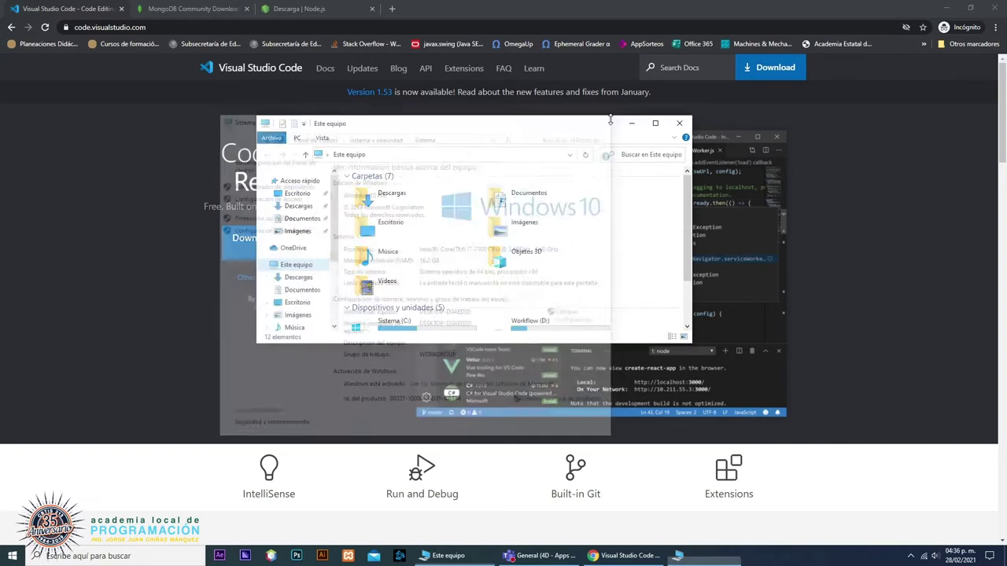
{"action": "left_click", "coordinate": [679, 124]}
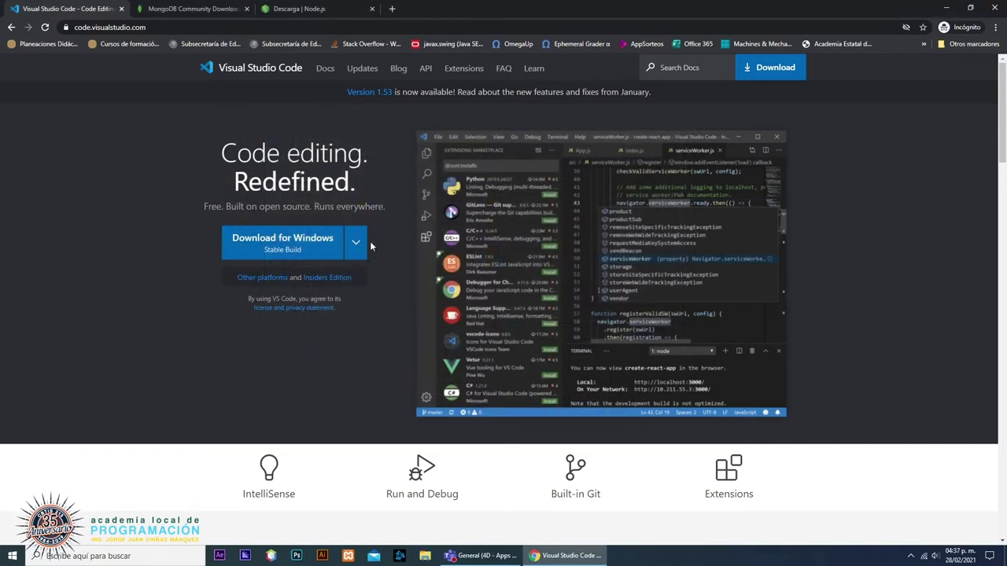
{"action": "left_click", "coordinate": [355, 243]}
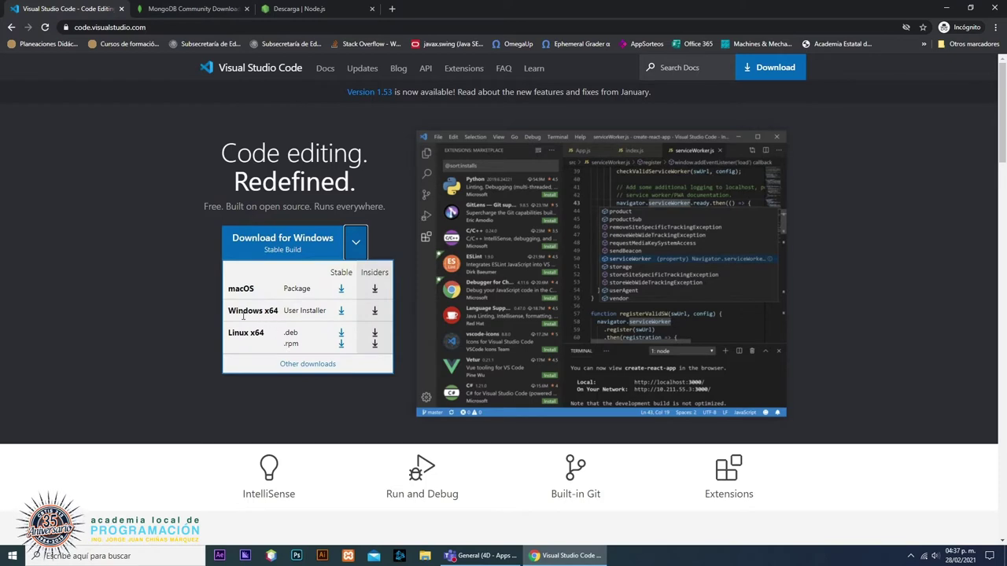
{"action": "left_click_drag", "start_coordinate": [235, 311], "coordinate": [383, 315]}
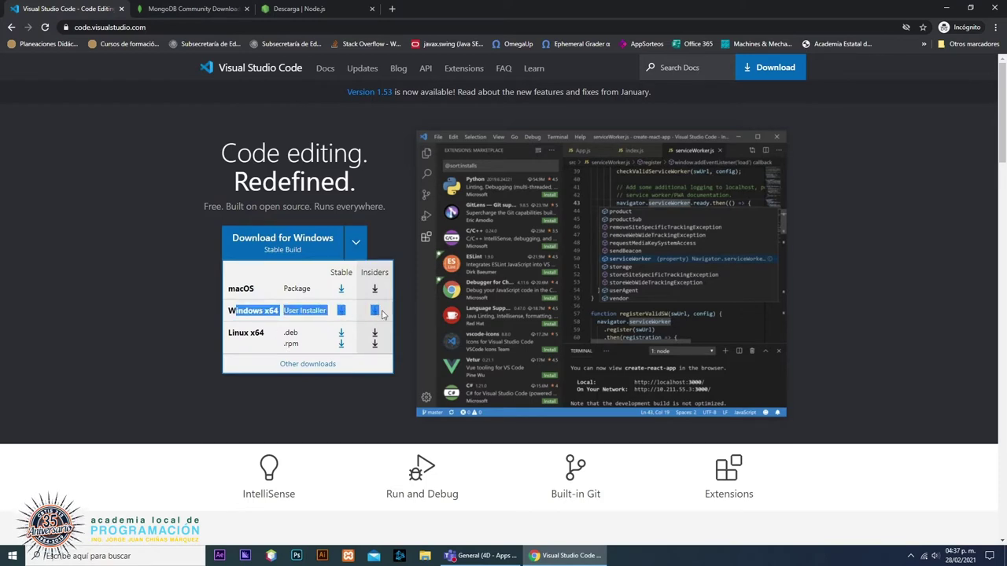
{"action": "left_click", "coordinate": [289, 309]}
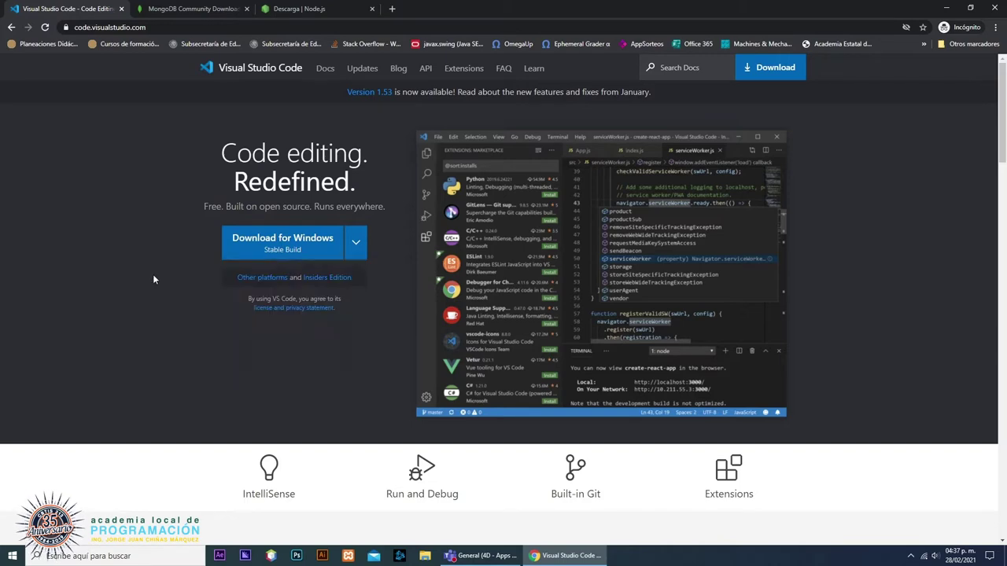
{"action": "left_click", "coordinate": [297, 240]}
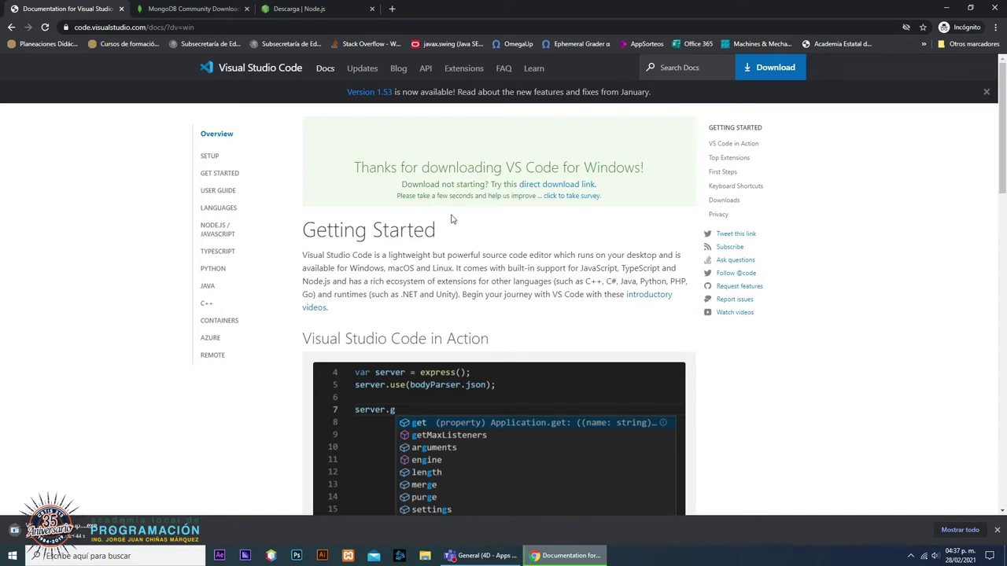
{"action": "scroll", "coordinate": [452, 219], "scroll_direction": "down", "scroll_amount": 1}
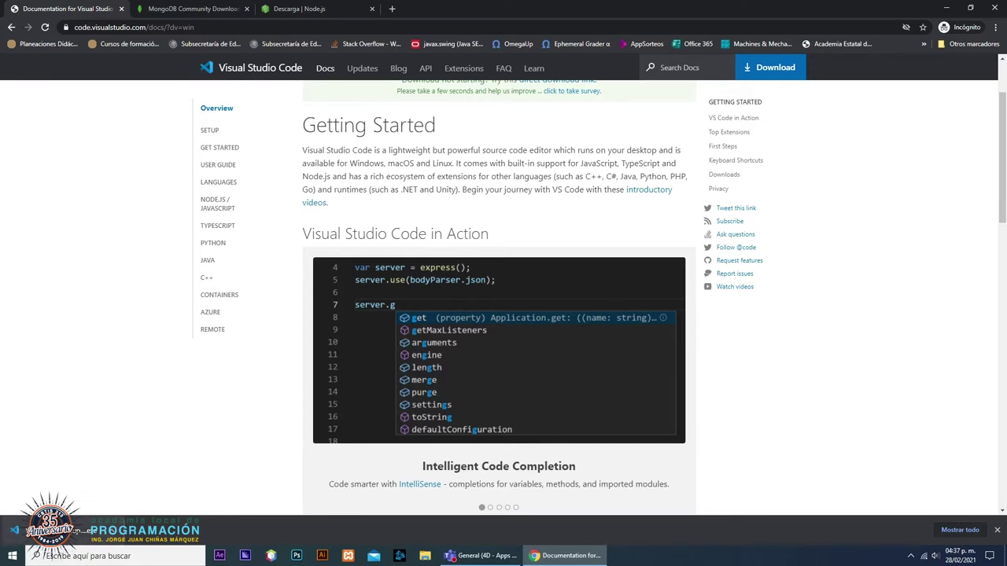
- Open the Descargas folder in File Explorer, enlarge its window and delete the ChromeSetup file
{"action": "left_click", "coordinate": [425, 555]}
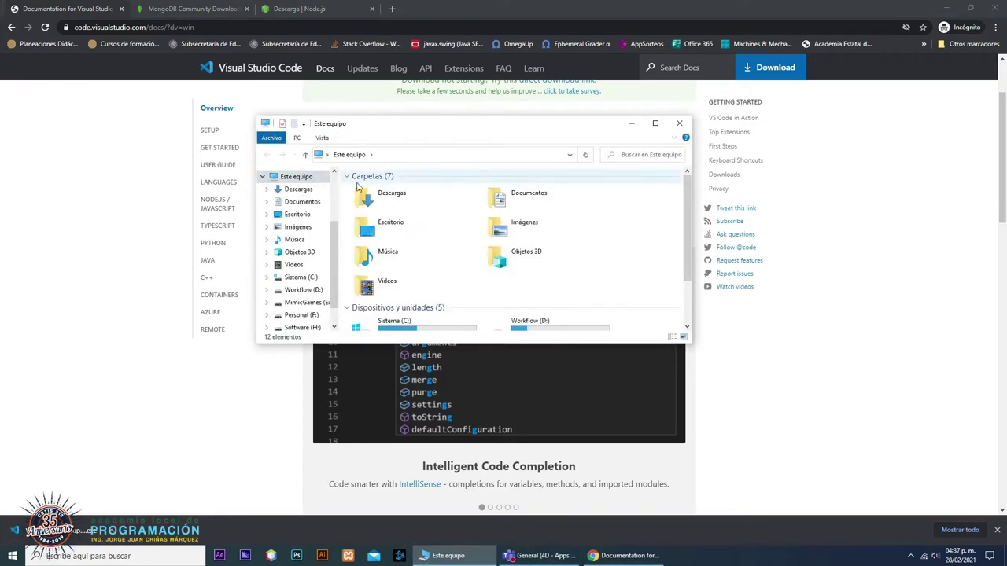
{"action": "double_click", "coordinate": [364, 195]}
{"action": "left_click_drag", "start_coordinate": [691, 341], "coordinate": [739, 471]}
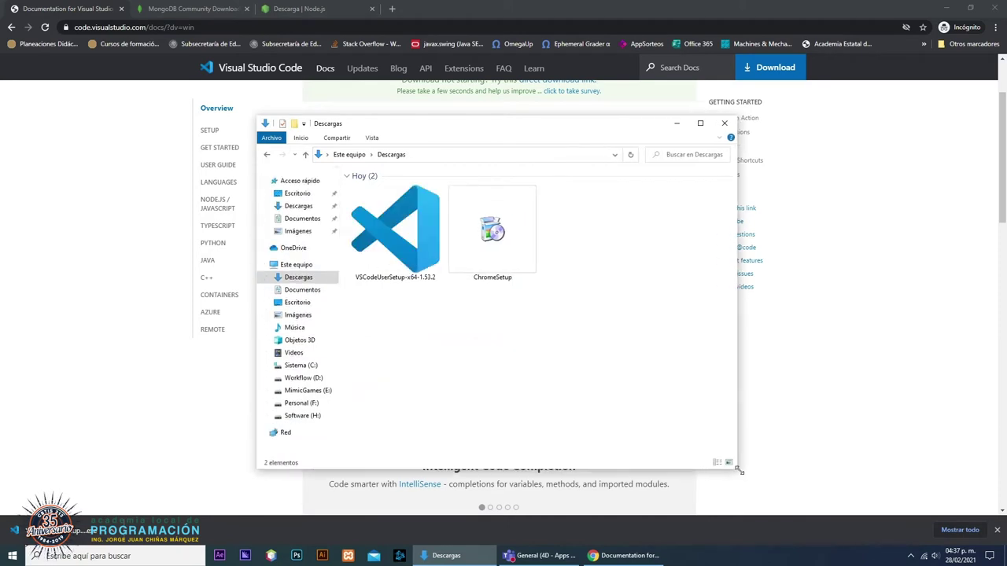
{"action": "left_click", "coordinate": [500, 248]}
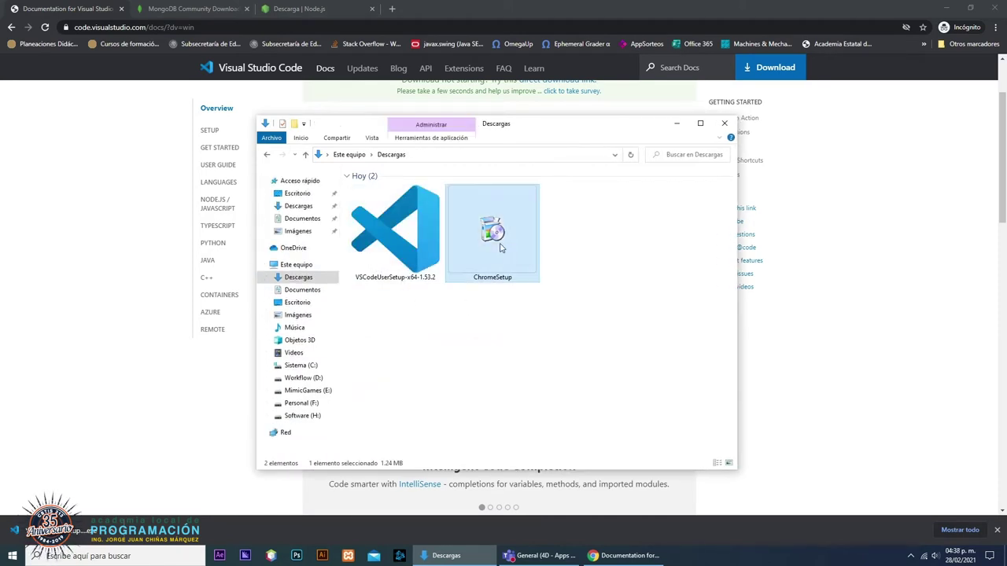
{"action": "key", "text": "Delete"}
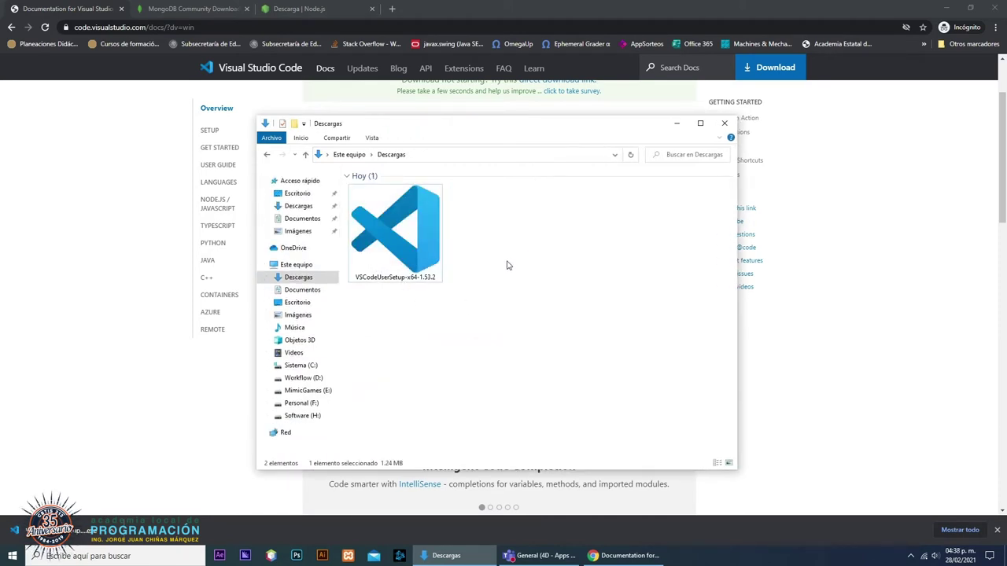
- Launch the VSCodeUserSetup-x64-1.53.2 installer and minimize the Descargas window
{"action": "left_click", "coordinate": [380, 224]}
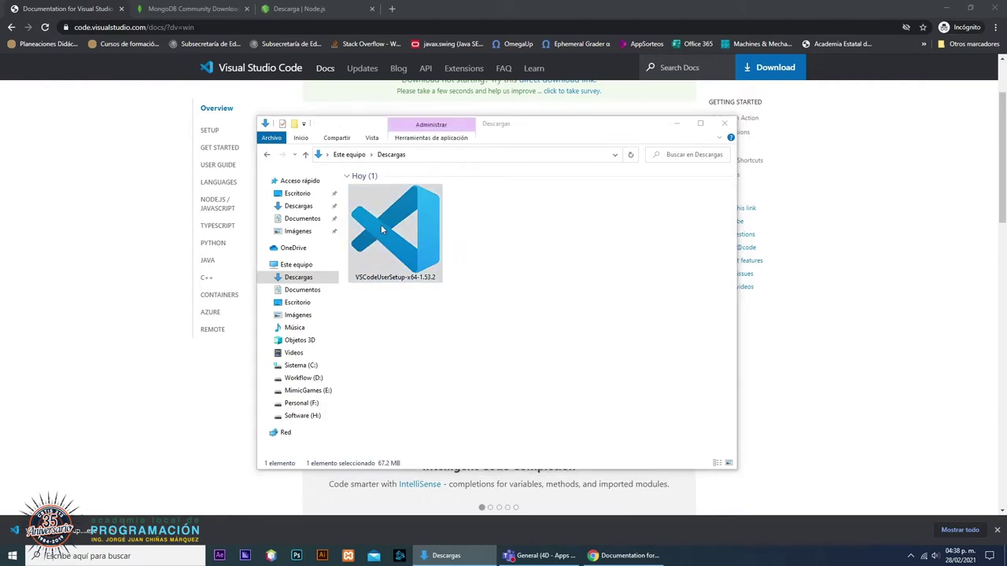
{"action": "left_click", "coordinate": [677, 123]}
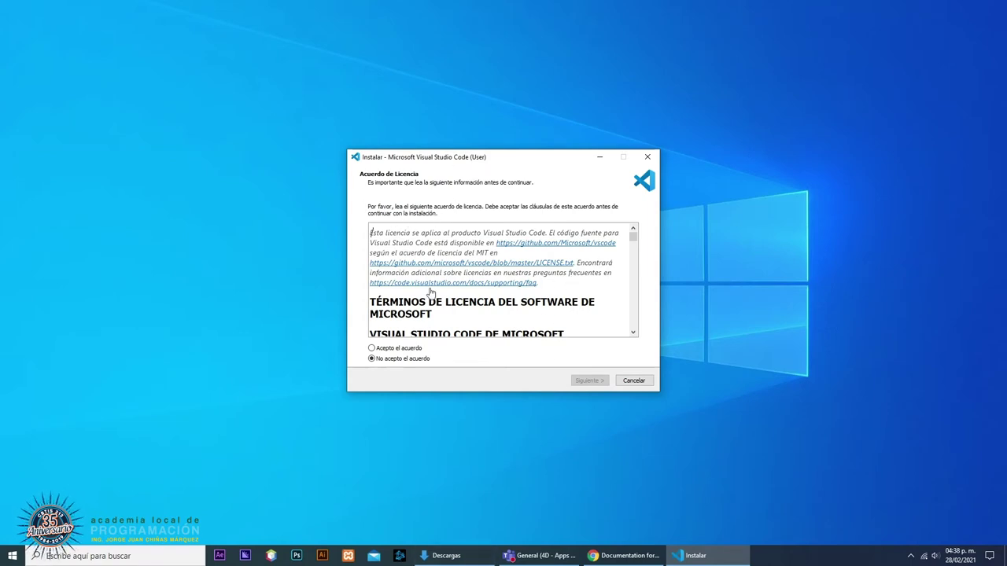
- Look at the installer file's option to run as administrator in the Descargas folder, and return to the setup wizard
{"action": "left_click", "coordinate": [452, 555]}
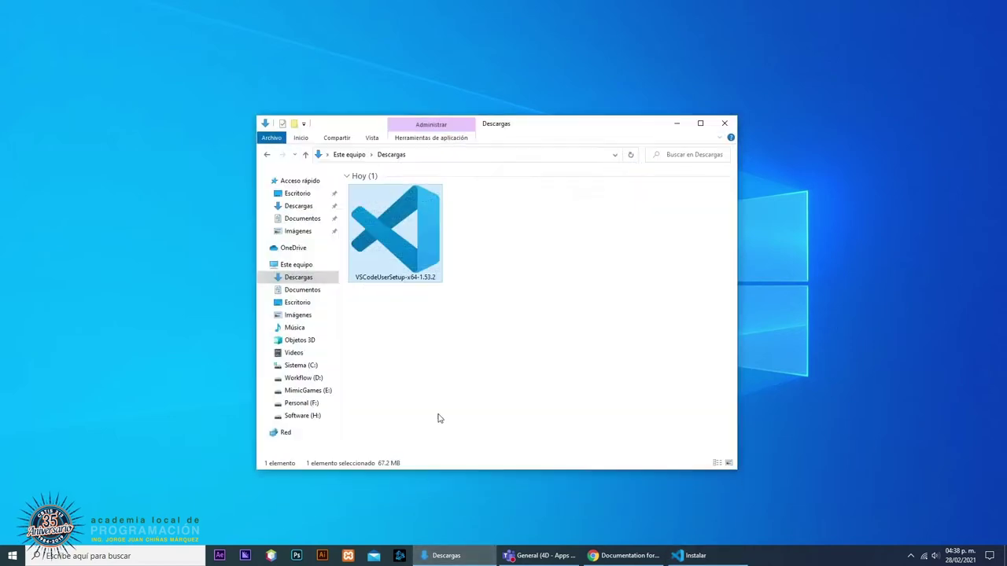
{"action": "left_click", "coordinate": [578, 280]}
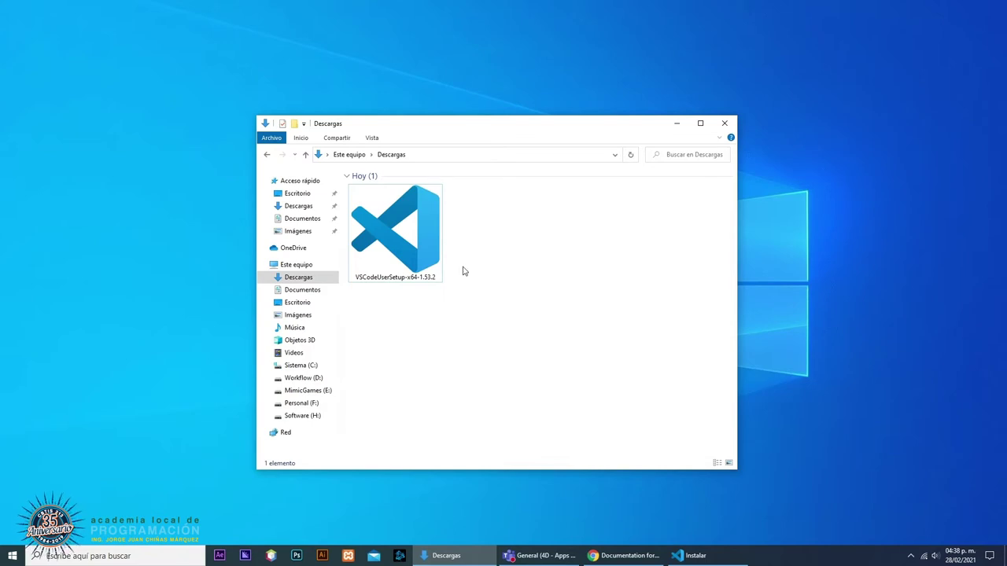
{"action": "right_click", "coordinate": [413, 226]}
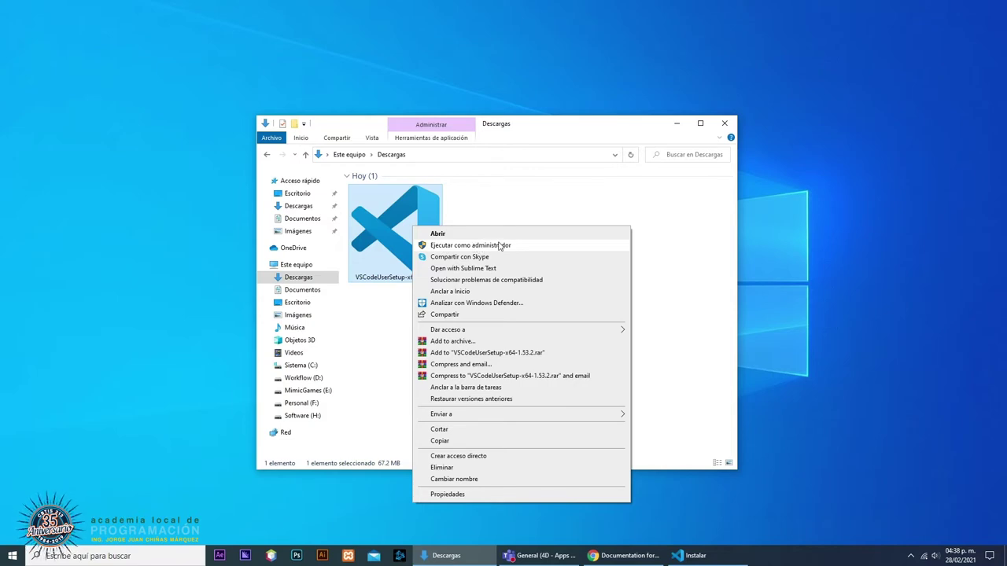
{"action": "left_click", "coordinate": [532, 210]}
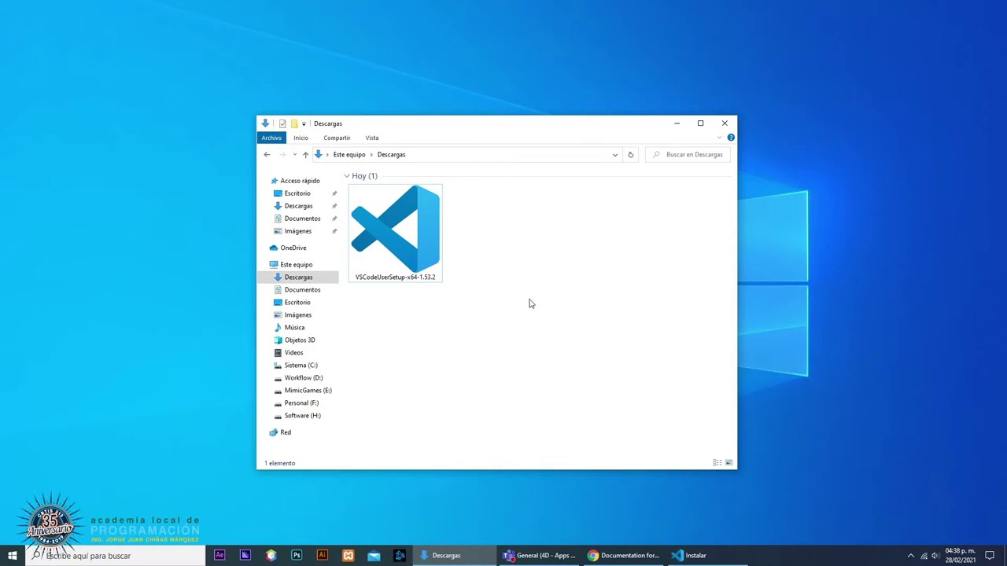
{"action": "left_click", "coordinate": [445, 556]}
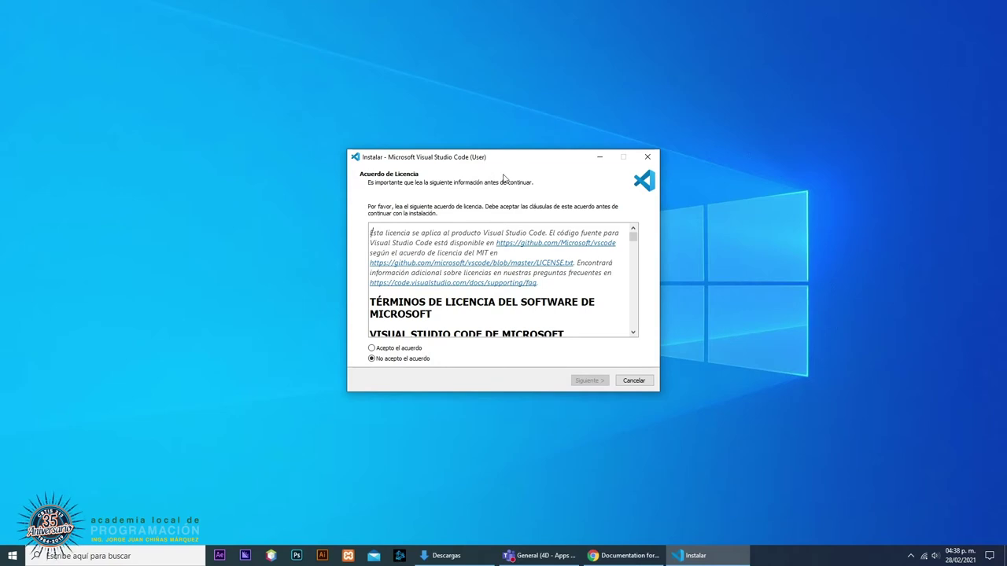
- Accept the licence agreement and keep the default destination folder, continuing to the additional tasks
{"action": "left_click", "coordinate": [393, 348]}
{"action": "left_click", "coordinate": [590, 381]}
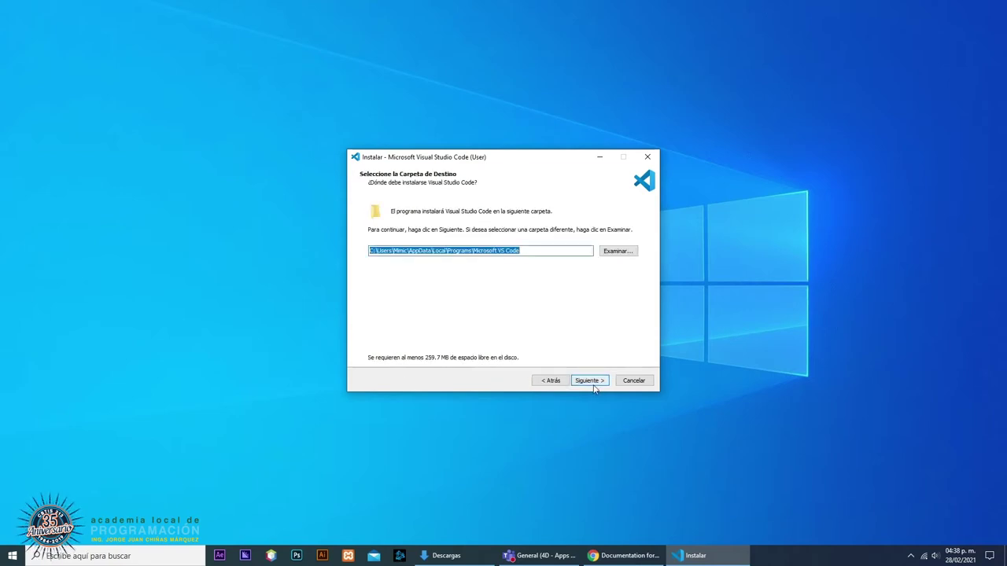
{"action": "left_click", "coordinate": [547, 251]}
{"action": "left_click_drag", "start_coordinate": [546, 251], "coordinate": [301, 247]}
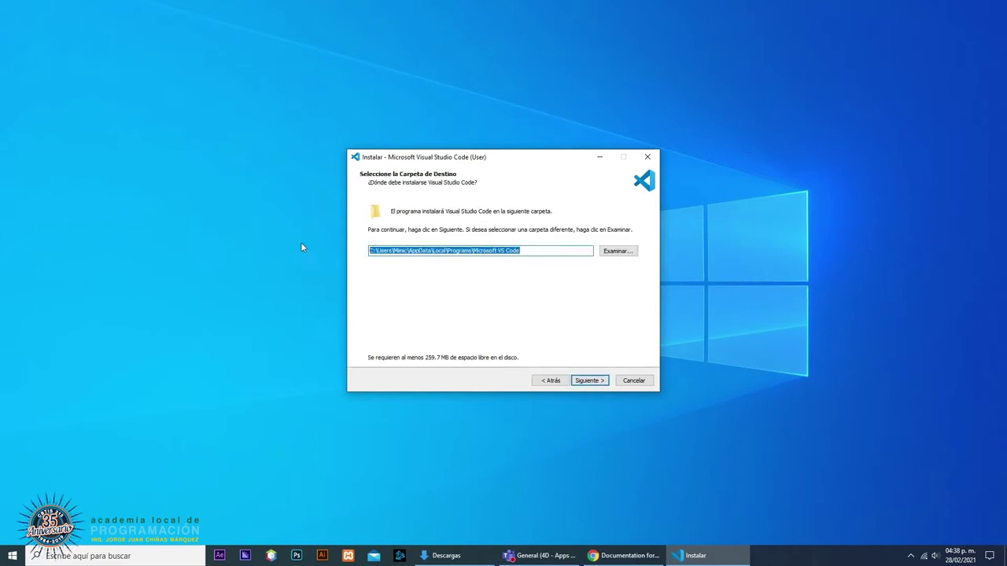
{"action": "left_click", "coordinate": [543, 254]}
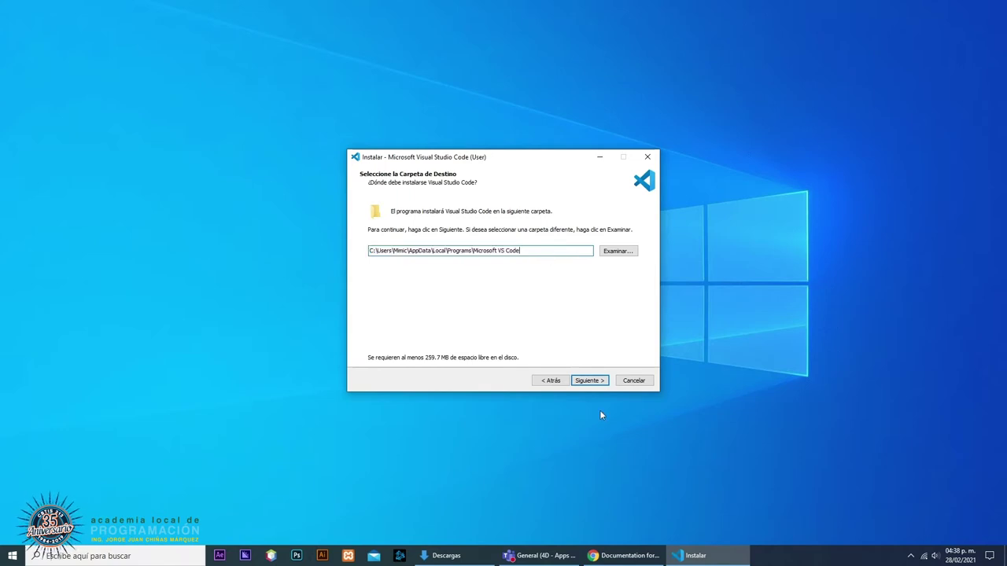
{"action": "left_click", "coordinate": [590, 380]}
{"action": "left_click", "coordinate": [586, 381]}
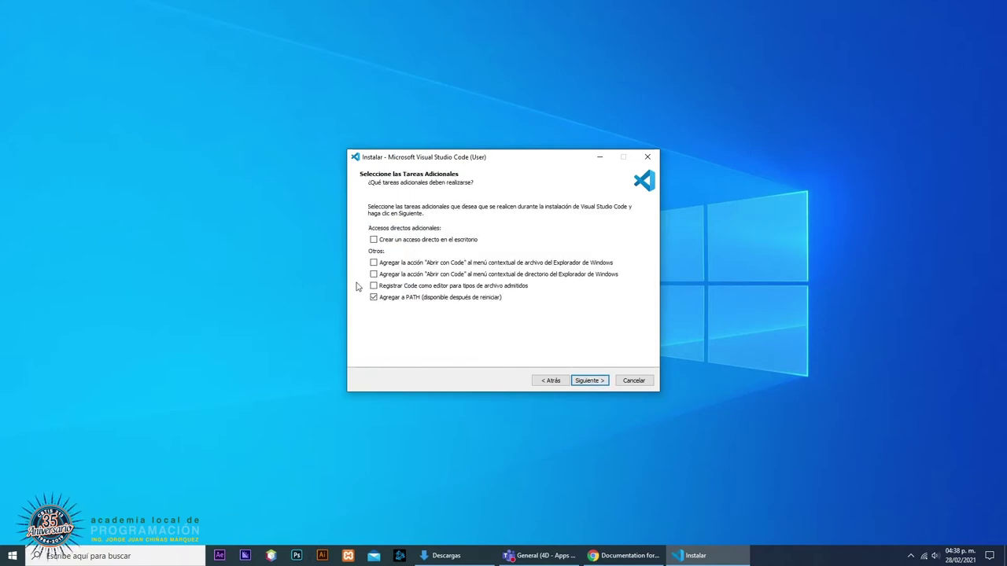
- Enable creating a desktop shortcut and start the Visual Studio Code installation
{"action": "left_click", "coordinate": [376, 241]}
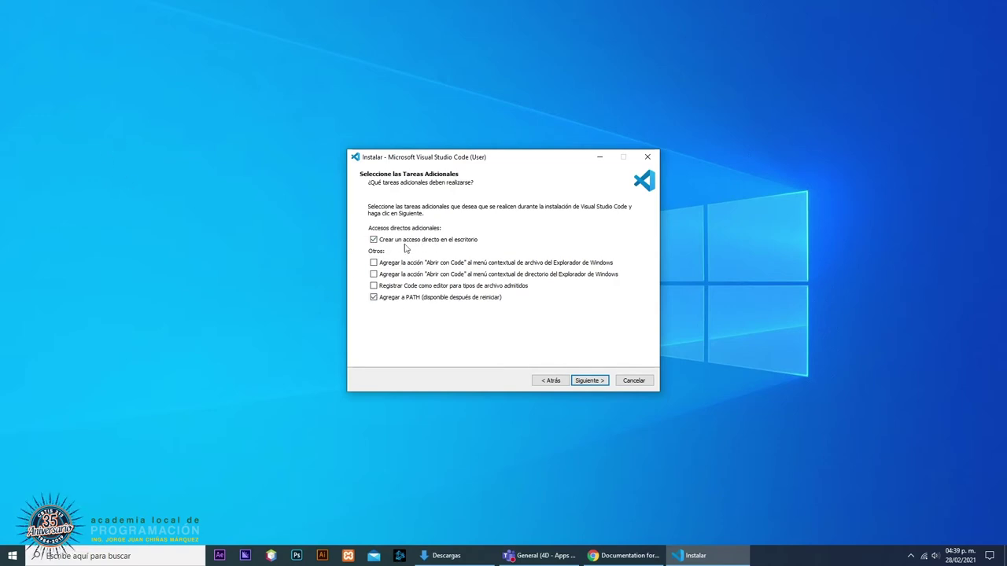
{"action": "left_click", "coordinate": [588, 380]}
{"action": "left_click", "coordinate": [586, 381]}
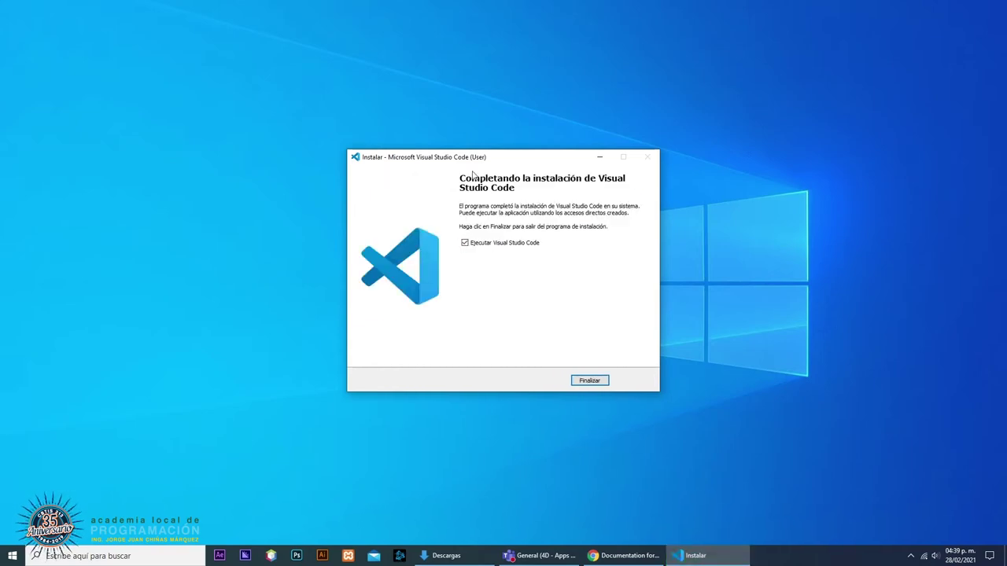
- Finish the setup with Ejecutar Visual Studio Code enabled so that the editor launches
{"action": "left_click", "coordinate": [467, 244]}
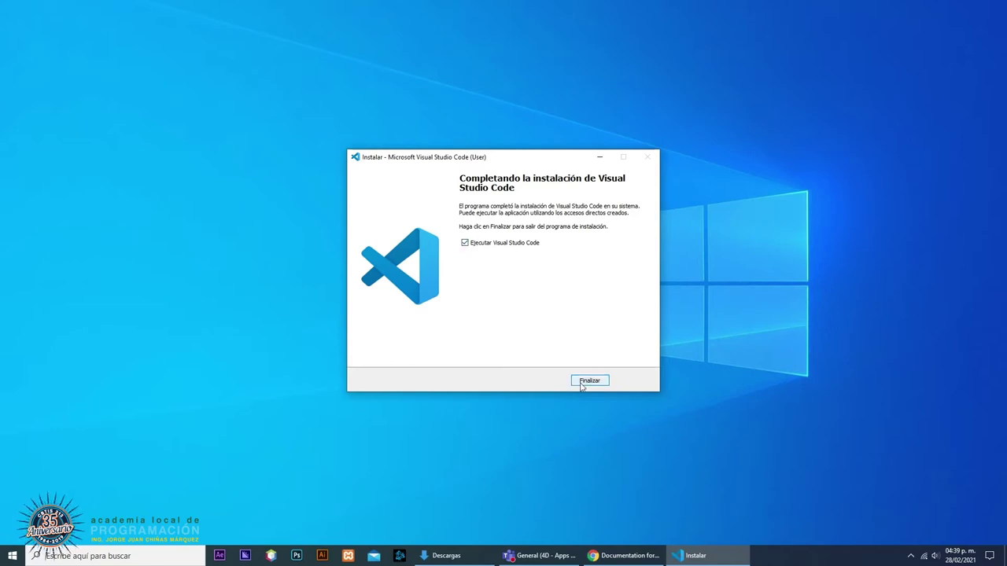
{"action": "left_click", "coordinate": [465, 245]}
{"action": "left_click", "coordinate": [465, 244]}
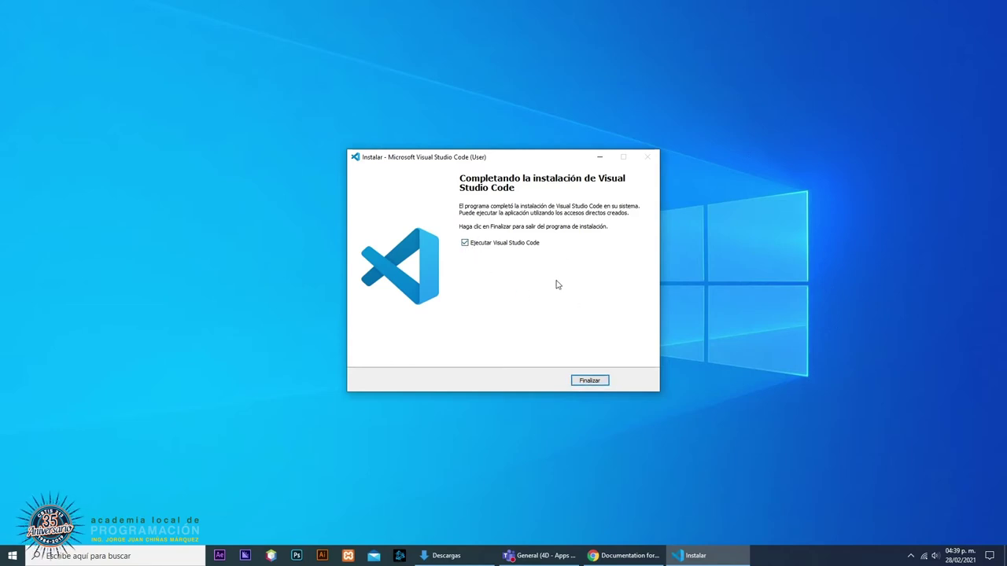
{"action": "left_click", "coordinate": [590, 381]}
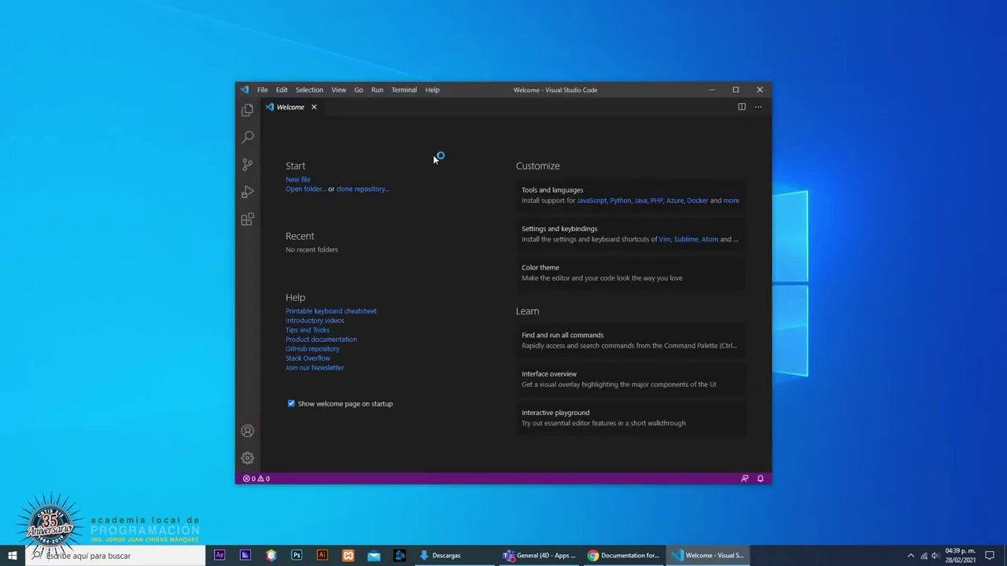
- Maximize the Visual Studio Code window, show the Explorer view and dismiss the usage data notification
{"action": "left_click", "coordinate": [735, 90]}
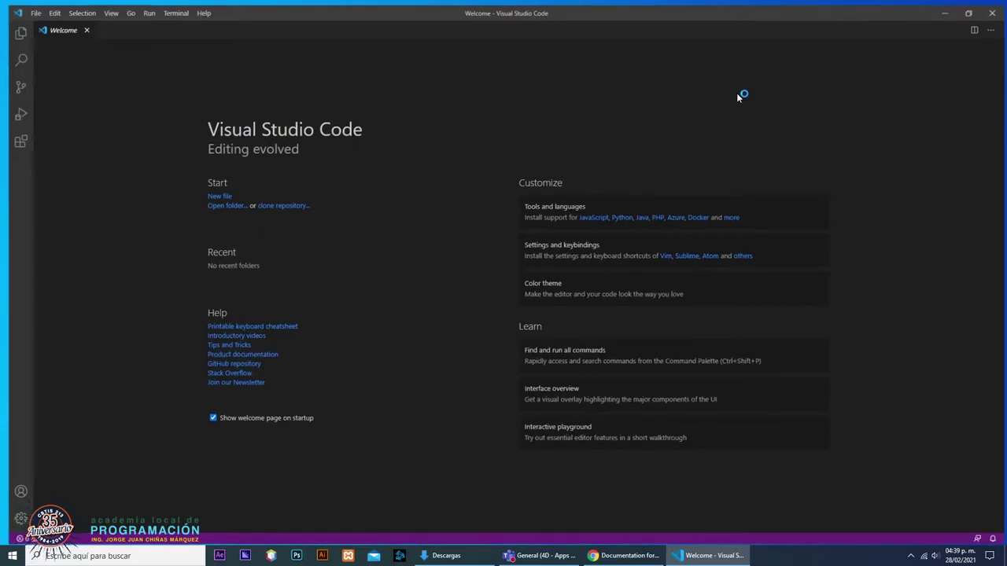
{"action": "left_click", "coordinate": [12, 30]}
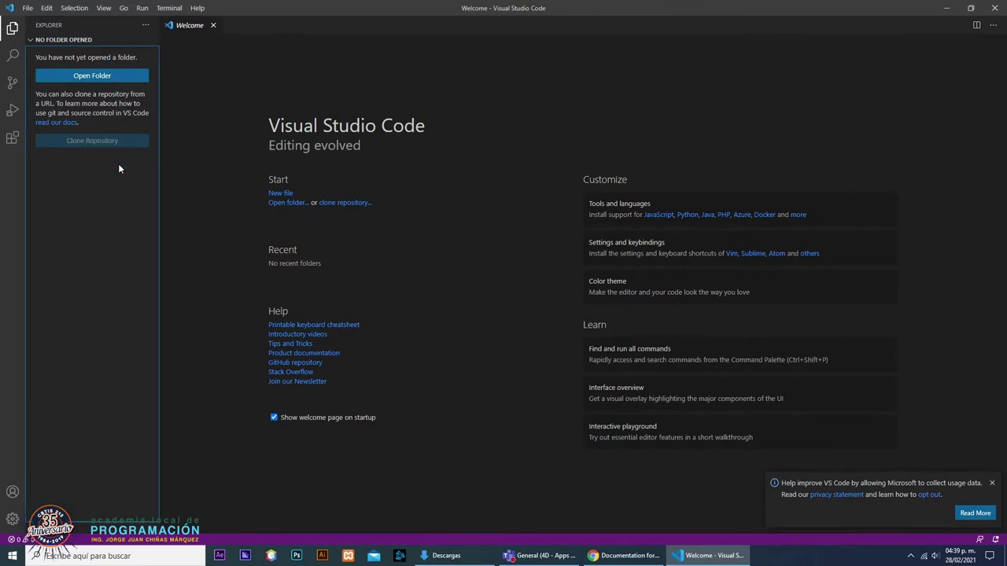
{"action": "left_click", "coordinate": [992, 483]}
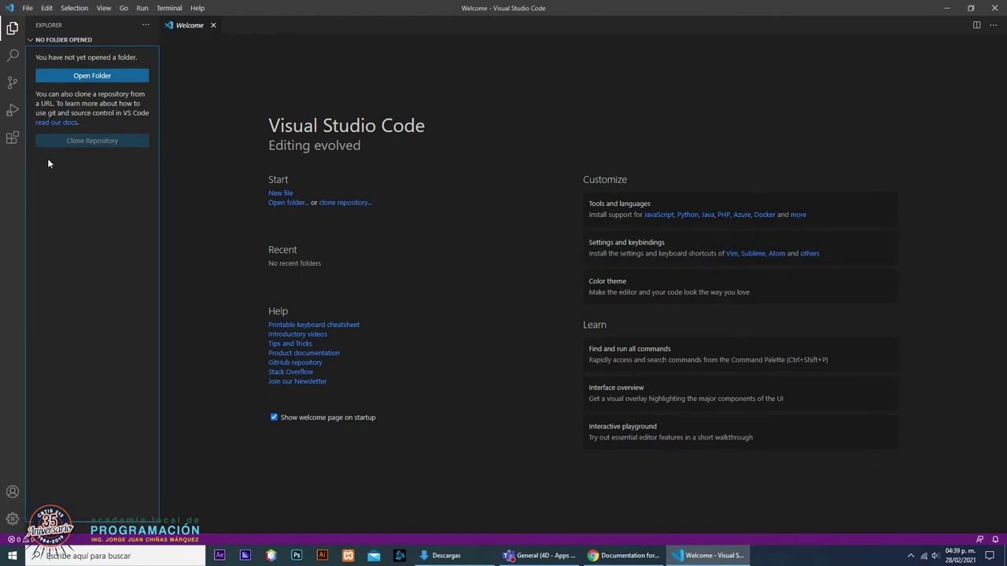
- Examine the Explorer and Search views in the side bar, ending on the Explorer view
{"action": "left_click", "coordinate": [13, 29]}
{"action": "left_click", "coordinate": [13, 30]}
{"action": "left_click", "coordinate": [271, 126]}
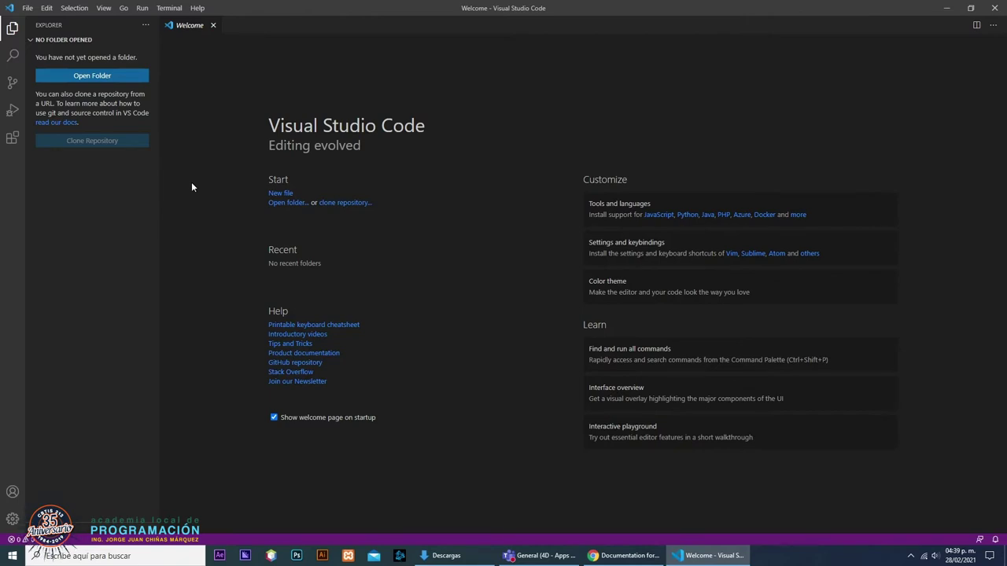
{"action": "left_click", "coordinate": [12, 28]}
{"action": "left_click", "coordinate": [13, 55]}
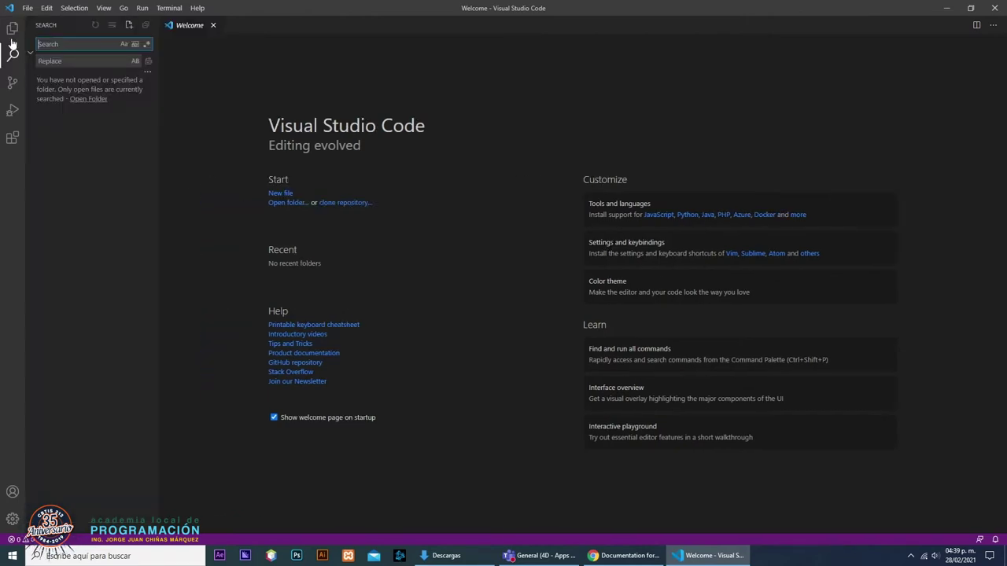
{"action": "left_click", "coordinate": [12, 29]}
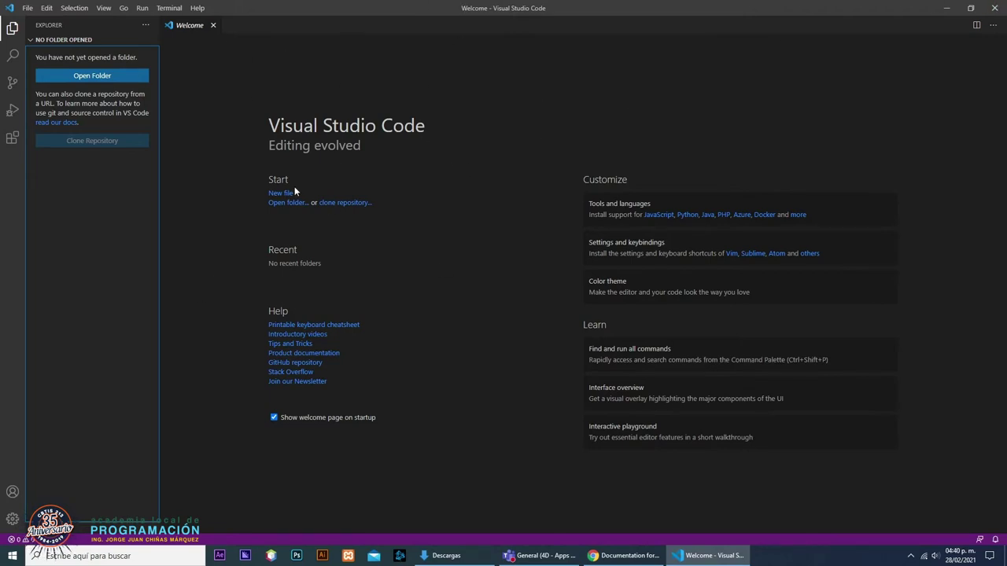
- Close Visual Studio Code, and in Chrome close its download page to bring up the Flutter install page
{"action": "left_click", "coordinate": [995, 8]}
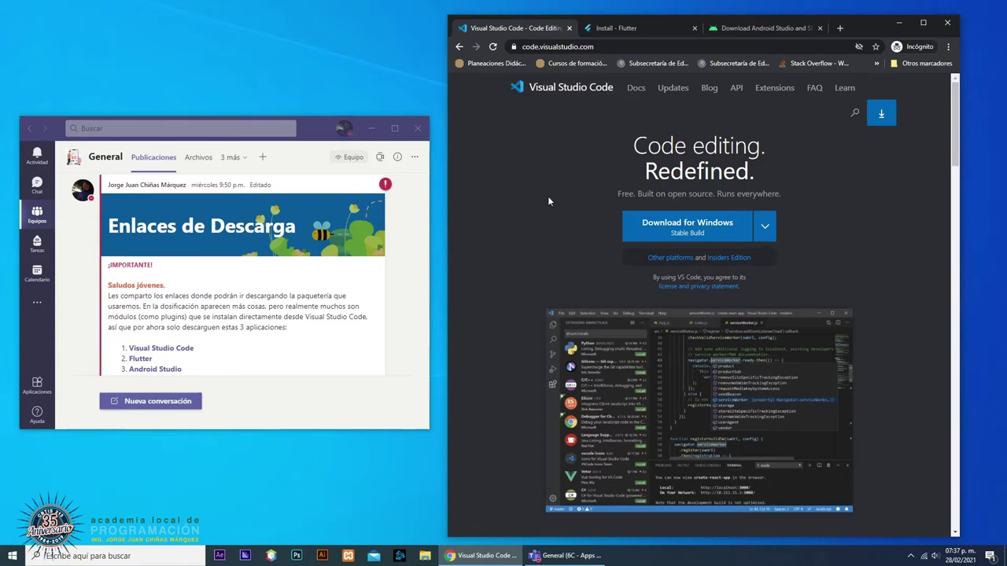
{"action": "left_click", "coordinate": [567, 28]}
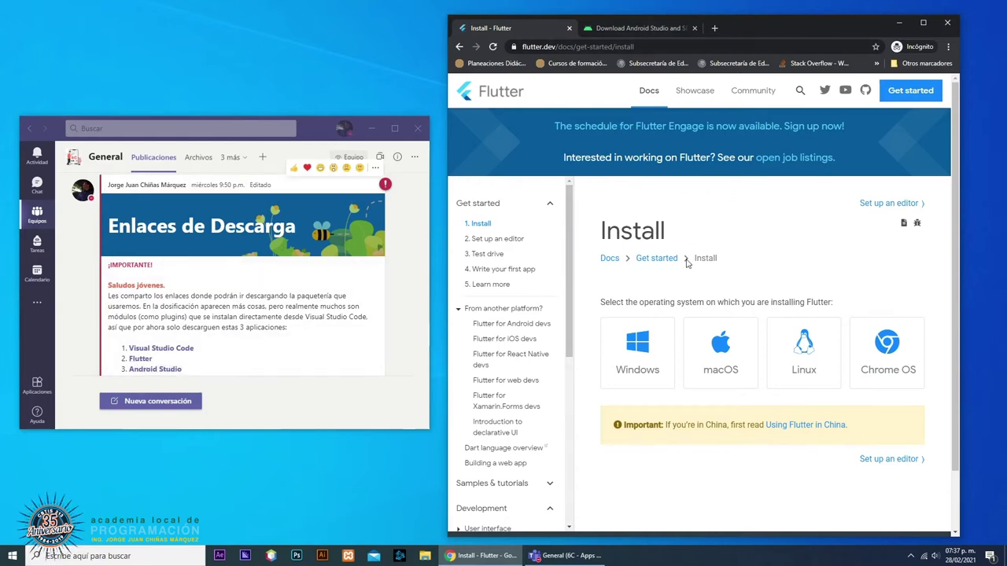
- Open the Windows install page on the Flutter site, download flutter_windows_1.22.6-stable.zip and dismiss the downloads bar
{"action": "scroll", "coordinate": [670, 196], "scroll_direction": "down", "scroll_amount": 2}
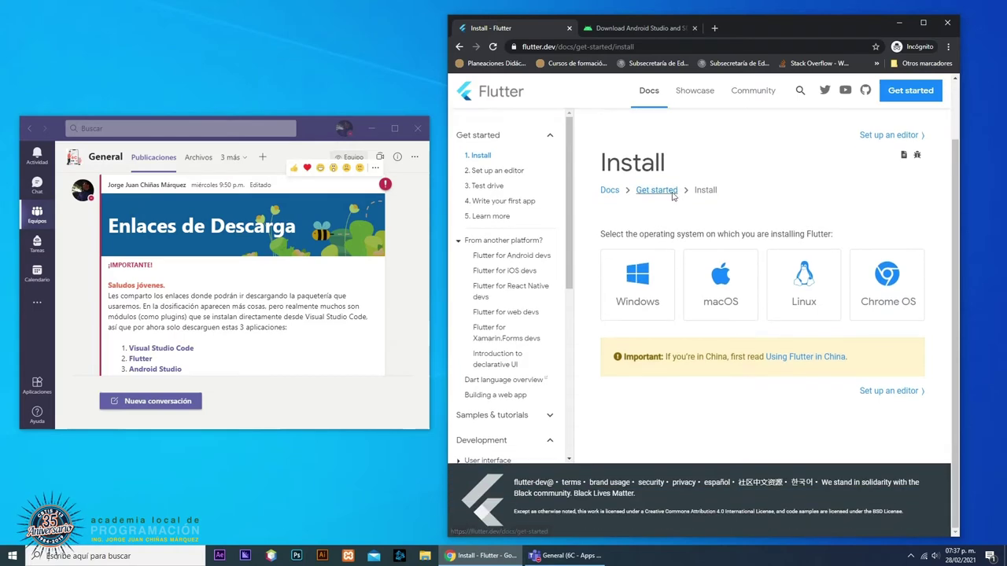
{"action": "scroll", "coordinate": [638, 197], "scroll_direction": "up", "scroll_amount": 1}
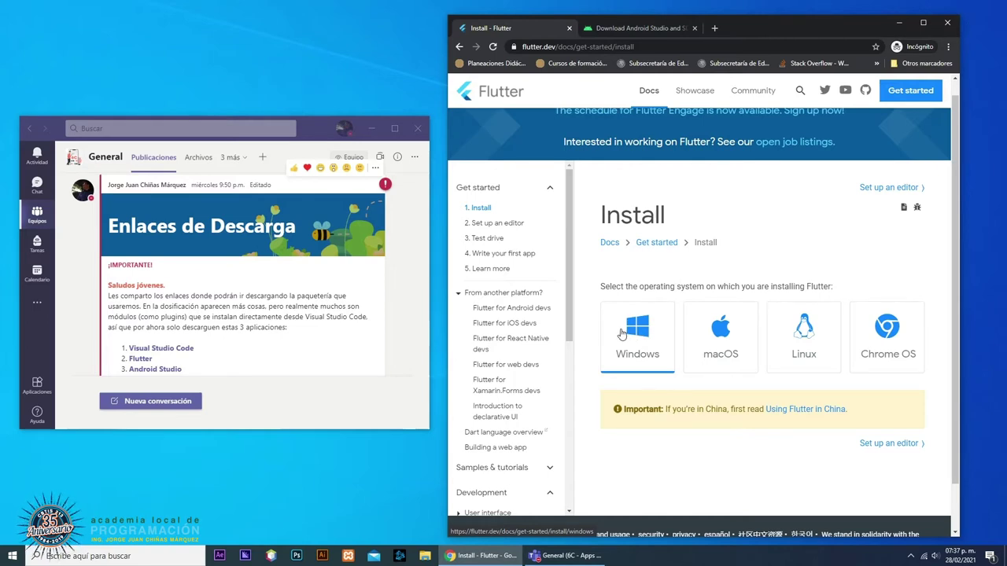
{"action": "left_click", "coordinate": [638, 324]}
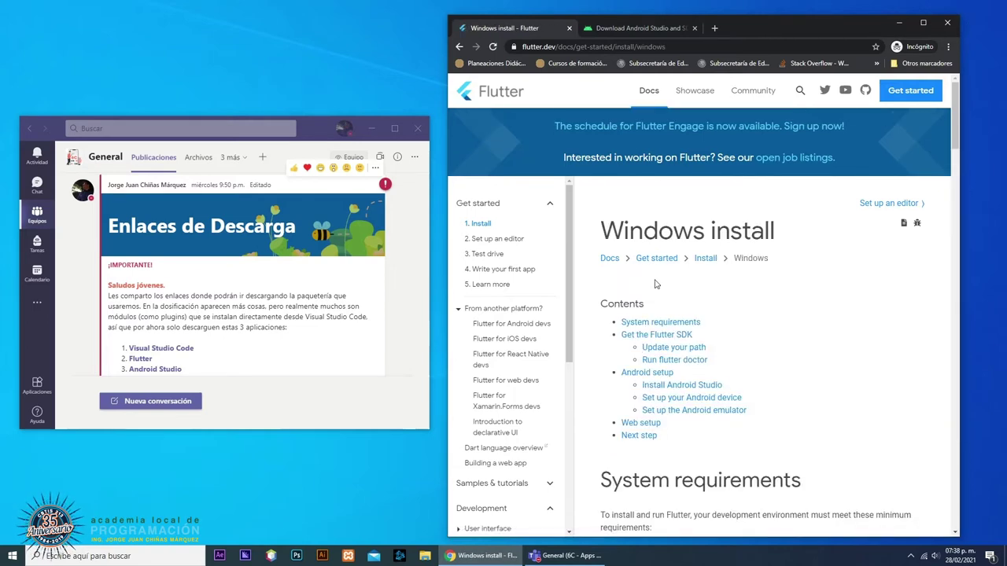
{"action": "scroll", "coordinate": [656, 284], "scroll_direction": "down", "scroll_amount": 6}
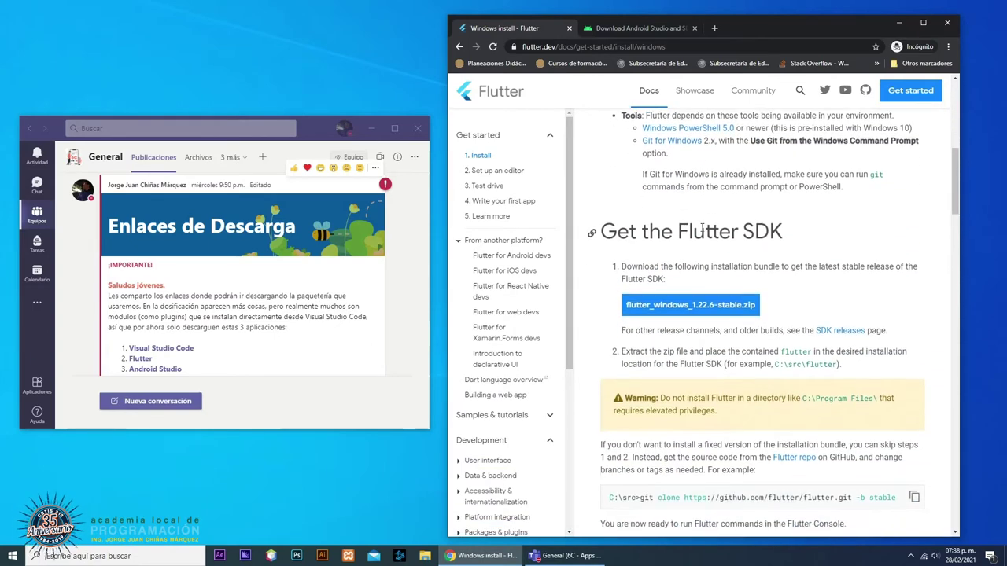
{"action": "scroll", "coordinate": [703, 227], "scroll_direction": "up", "scroll_amount": 1}
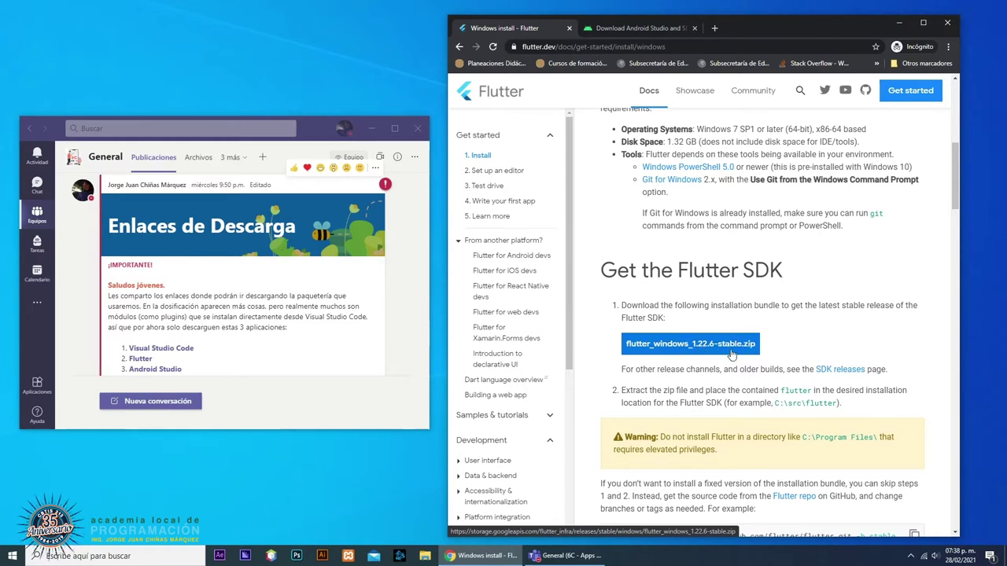
{"action": "left_click", "coordinate": [689, 349]}
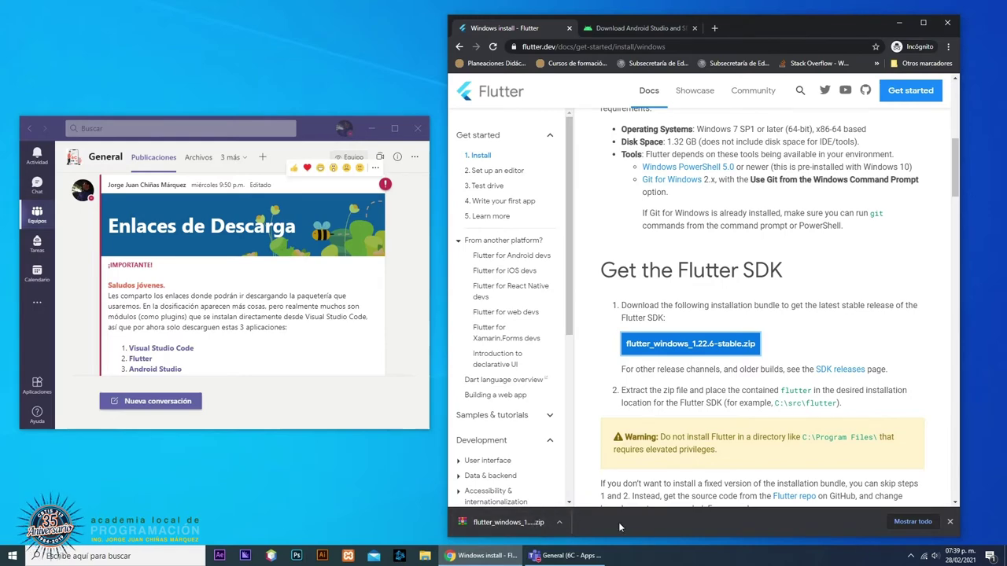
{"action": "left_click", "coordinate": [950, 522]}
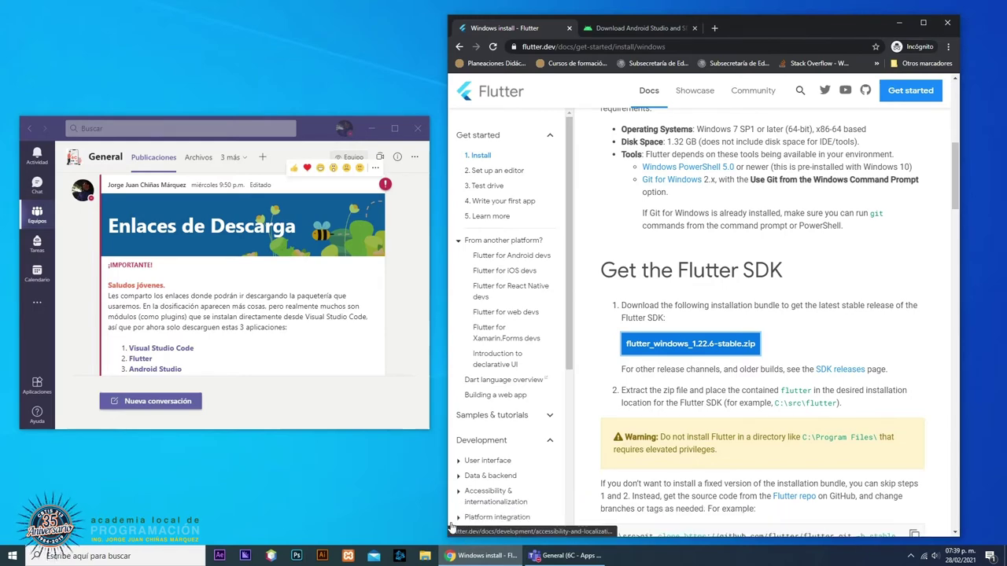
- Open the Descargas folder in File Explorer as a smaller window and delete the node-v14.16.0-x64 installer
{"action": "left_click", "coordinate": [424, 556]}
{"action": "double_click", "coordinate": [154, 79]}
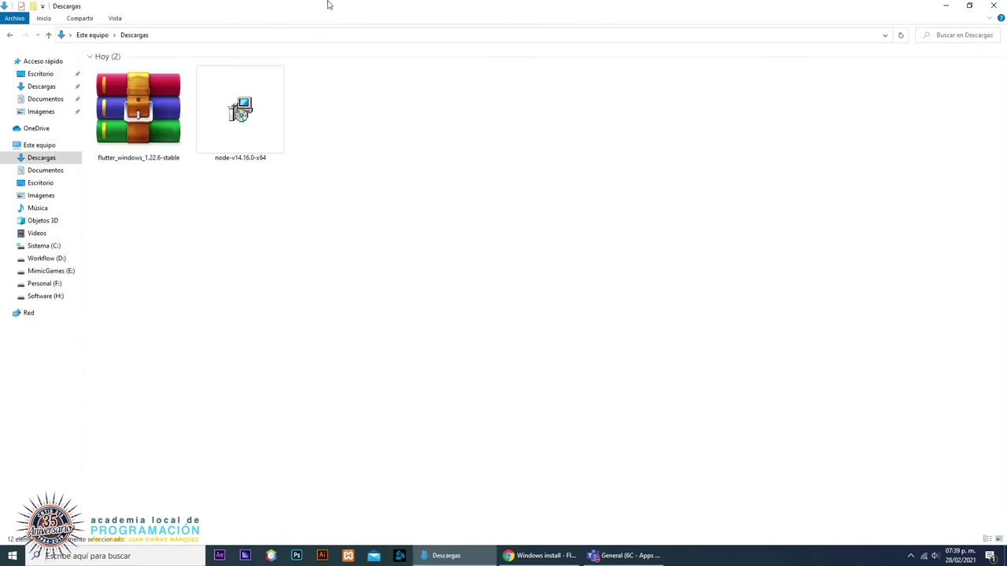
{"action": "double_click", "coordinate": [328, 4]}
{"action": "left_click_drag", "start_coordinate": [705, 61], "coordinate": [674, 55]}
{"action": "left_click_drag", "start_coordinate": [757, 151], "coordinate": [611, 271]}
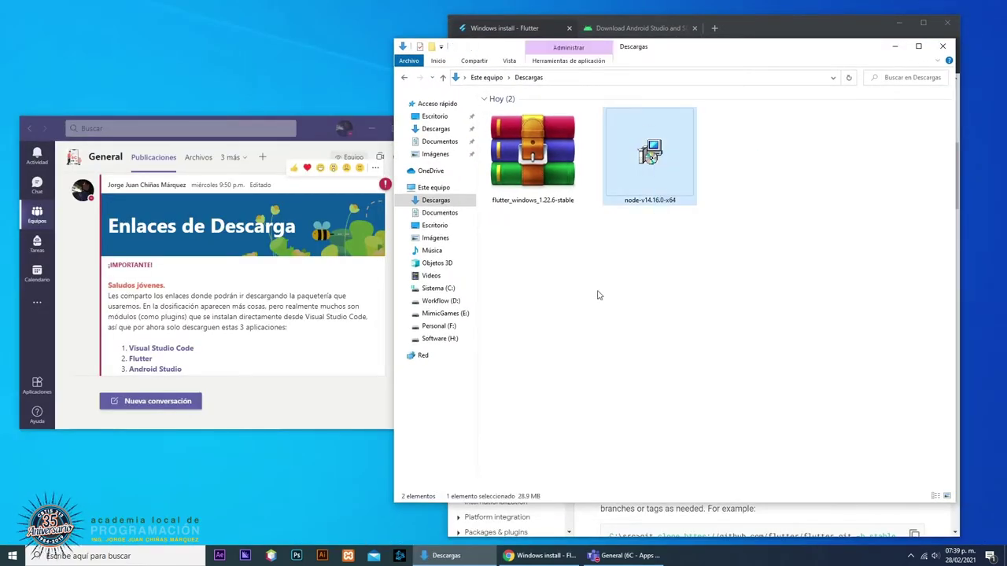
{"action": "key", "text": "Delete"}
- Shrink the Descargas window and place it over the browser so the Flutter page header stays uncovered
{"action": "left_click_drag", "start_coordinate": [652, 52], "coordinate": [687, 55]}
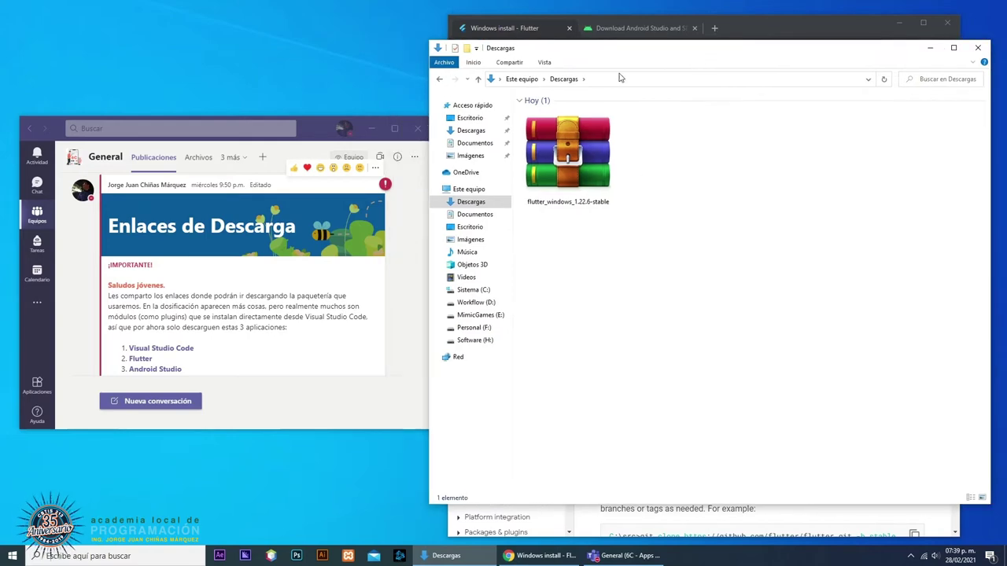
{"action": "left_click_drag", "start_coordinate": [429, 38], "coordinate": [505, 133]}
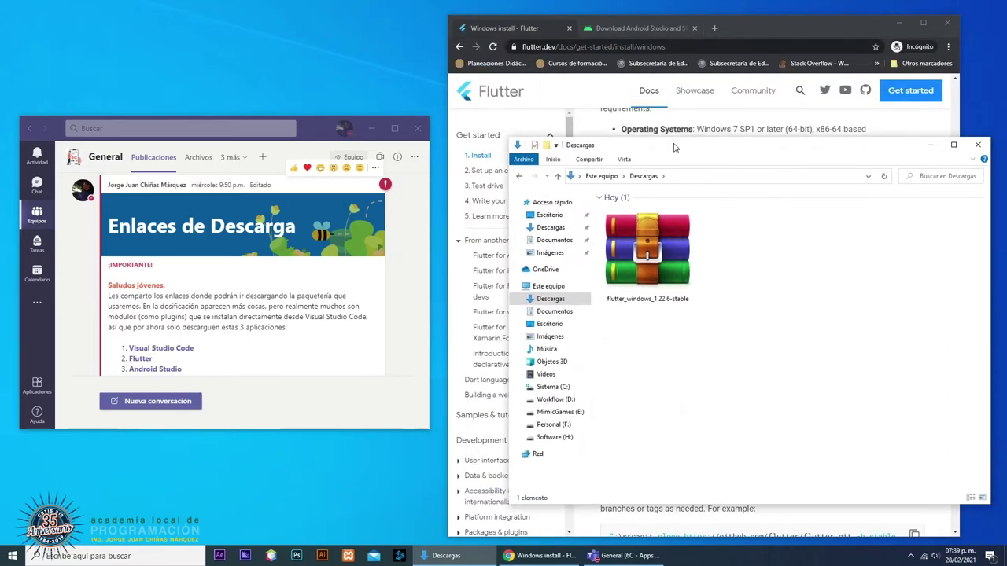
{"action": "left_click_drag", "start_coordinate": [679, 148], "coordinate": [628, 127]}
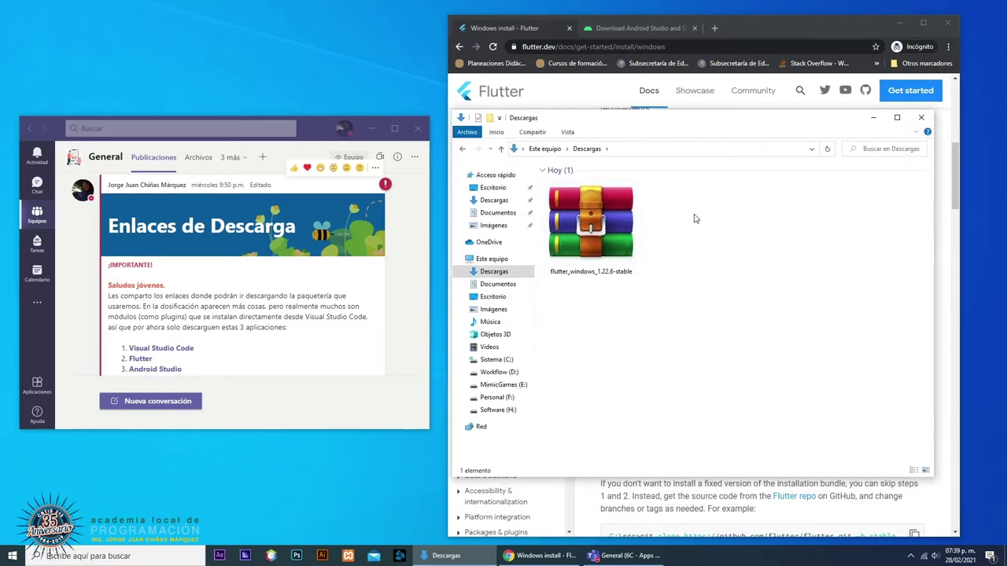
- Extract the flutter_windows_1.22.6-stable archive into a folder of the same name and delete the zip
{"action": "left_click", "coordinate": [584, 224]}
{"action": "left_click", "coordinate": [588, 231]}
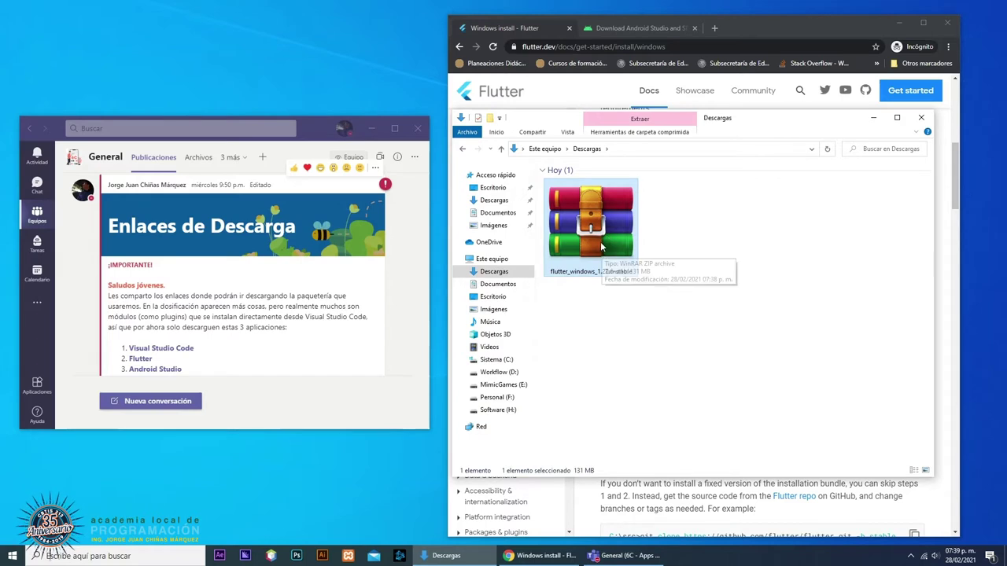
{"action": "right_click", "coordinate": [584, 233]}
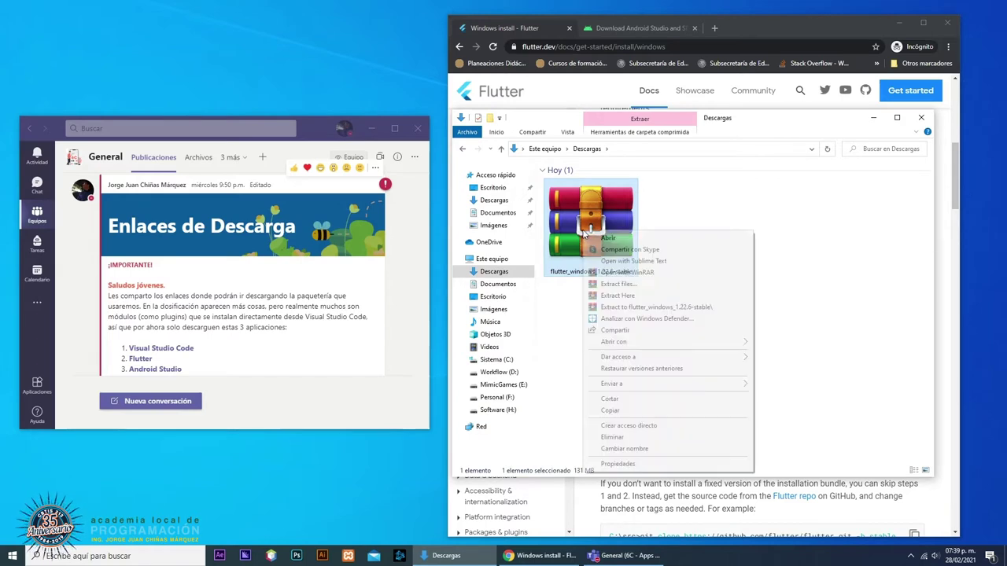
{"action": "left_click", "coordinate": [612, 307]}
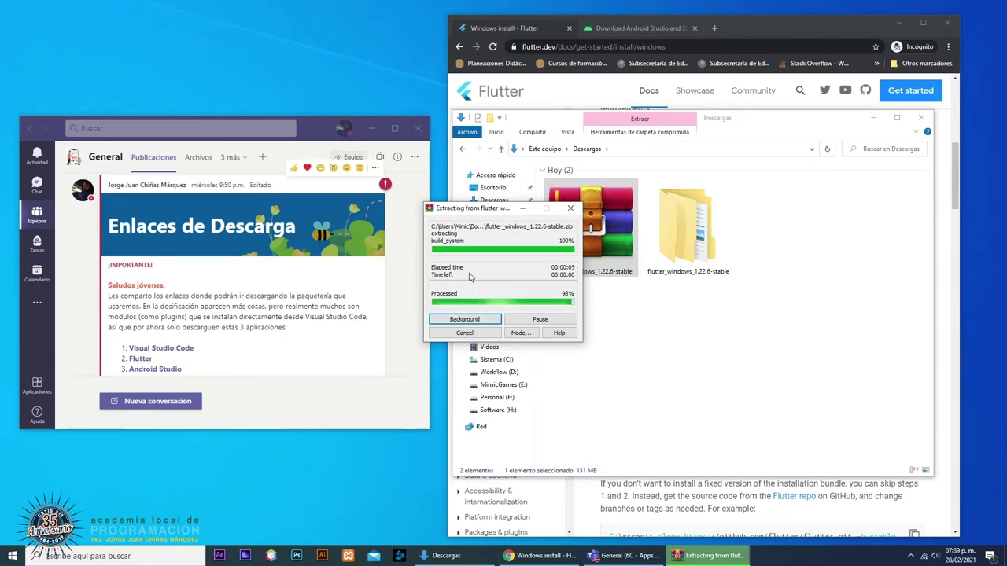
{"action": "left_click", "coordinate": [598, 250]}
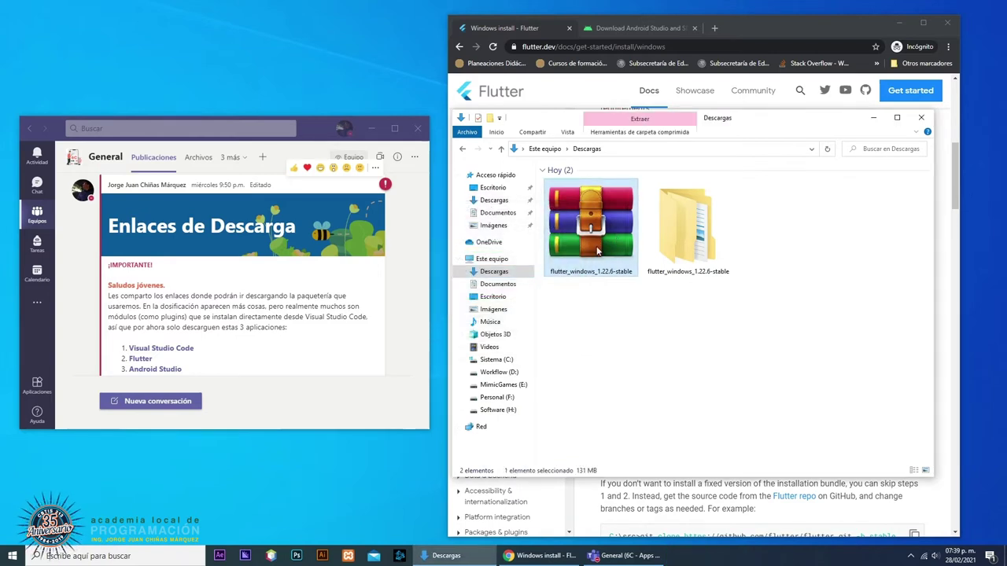
{"action": "key", "text": "Delete"}
- Examine the contents of the extracted folder and its flutter subfolder, and return to Descargas
{"action": "double_click", "coordinate": [598, 251]}
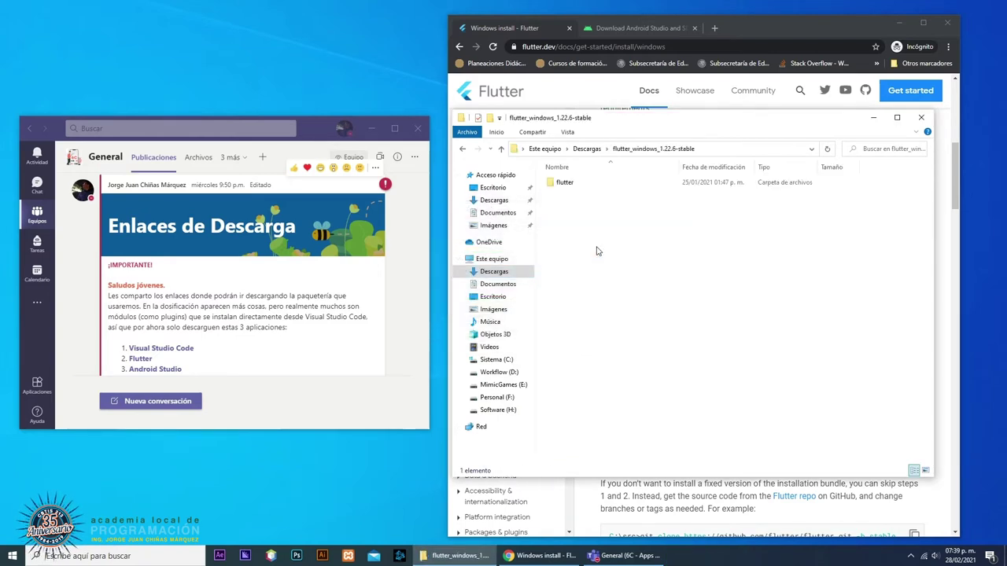
{"action": "left_click", "coordinate": [587, 149]}
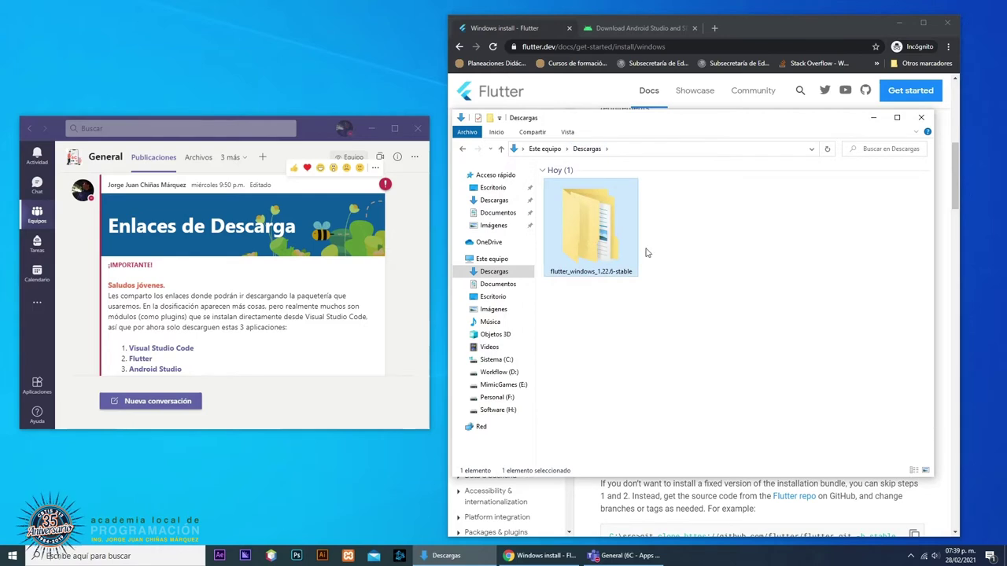
{"action": "double_click", "coordinate": [600, 252]}
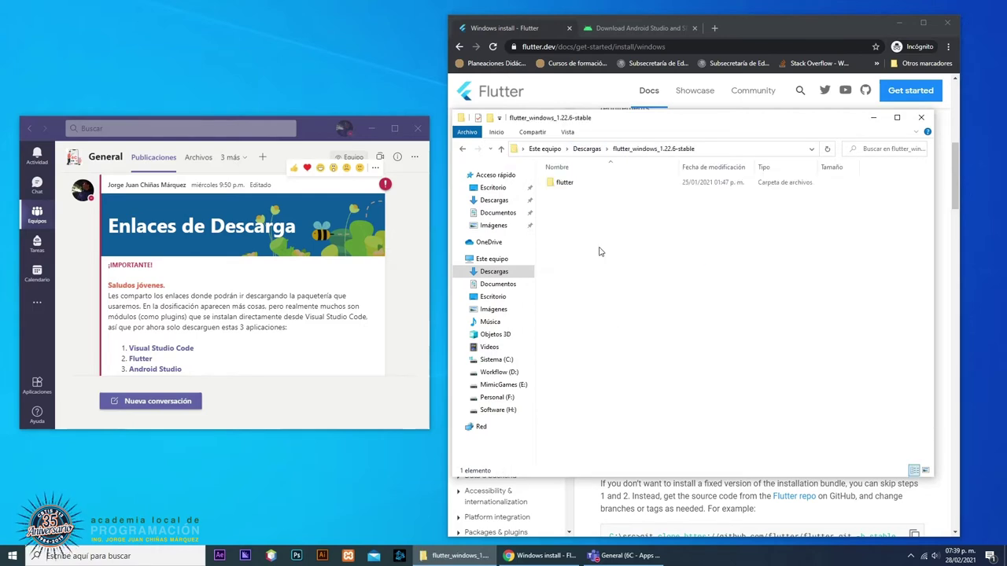
{"action": "left_click", "coordinate": [565, 184]}
{"action": "double_click", "coordinate": [569, 187]}
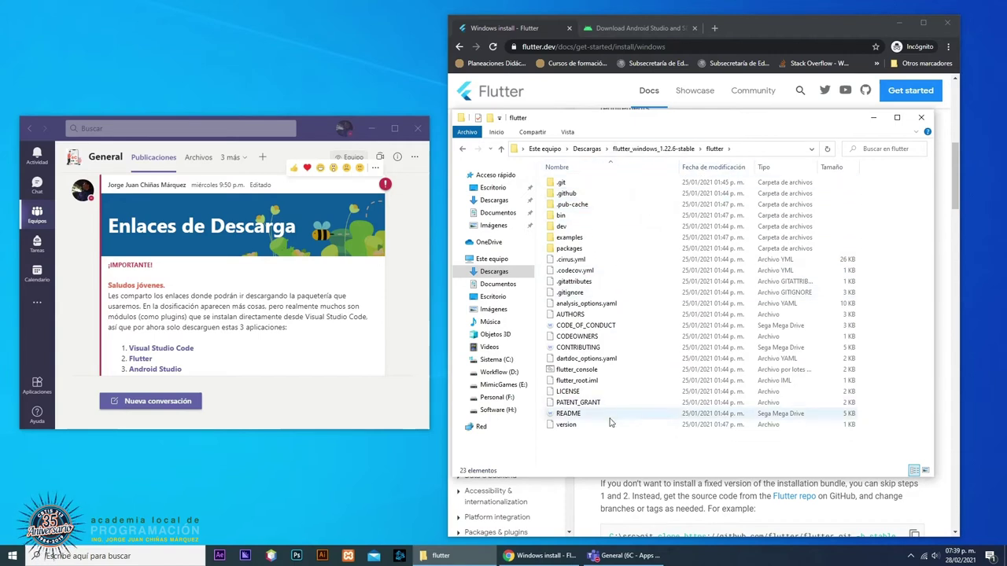
{"action": "left_click", "coordinate": [654, 149]}
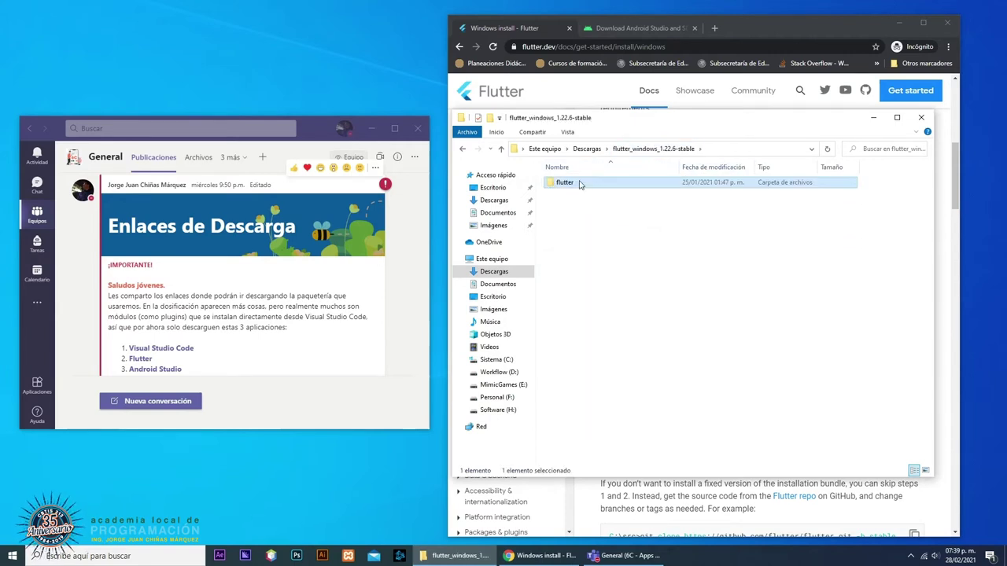
{"action": "left_click", "coordinate": [587, 149]}
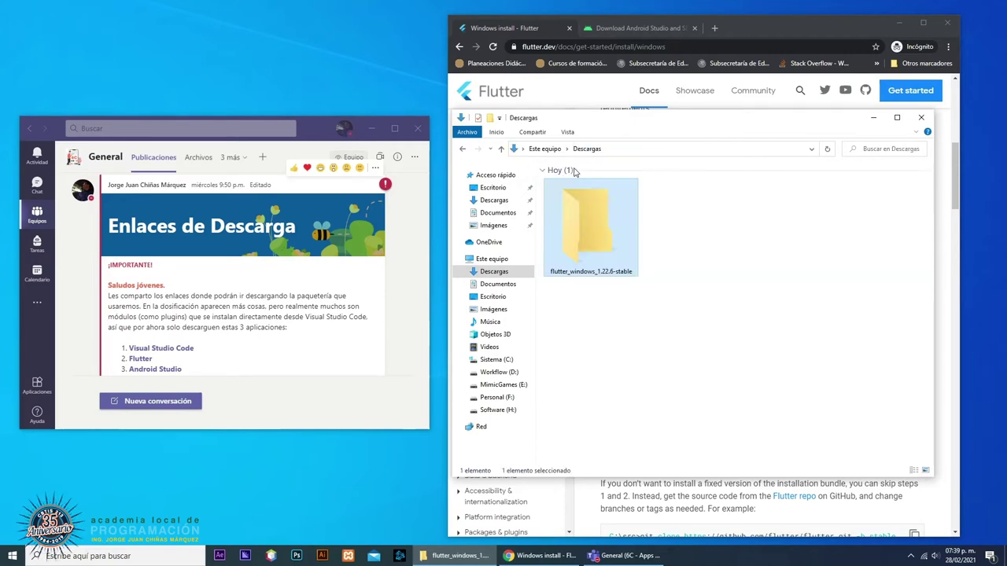
- Move the flutter folder from flutter_windows_1.22.6-stable to the root of the Sistema (C:) drive and refresh the listing
{"action": "double_click", "coordinate": [589, 229]}
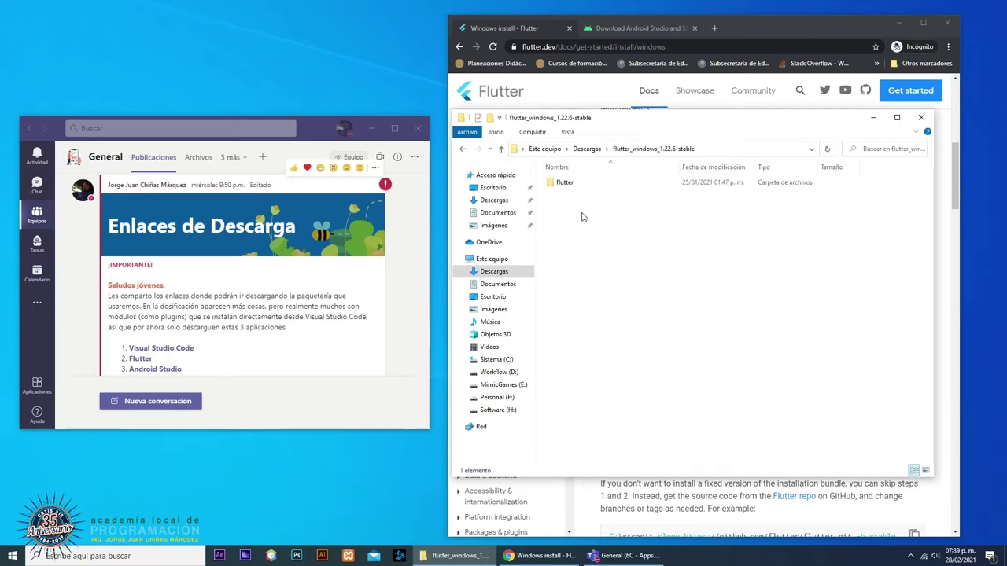
{"action": "left_click", "coordinate": [577, 185]}
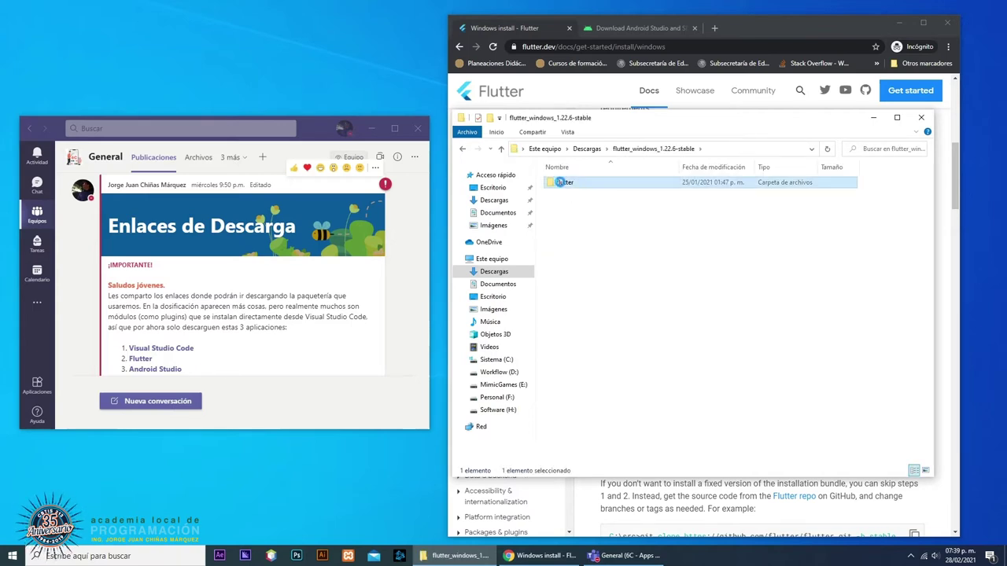
{"action": "right_click", "coordinate": [562, 185]}
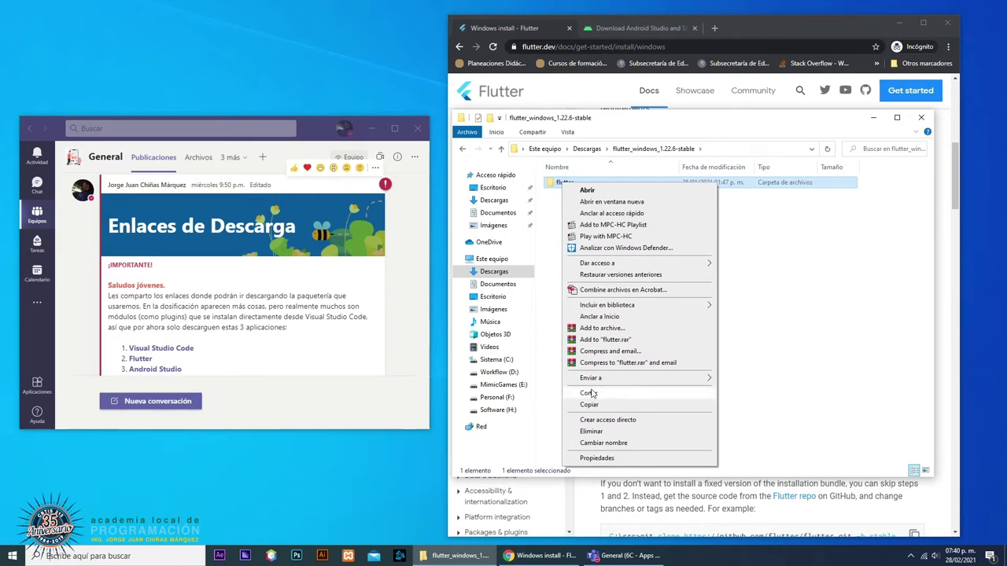
{"action": "left_click", "coordinate": [592, 393]}
{"action": "left_click", "coordinate": [487, 259]}
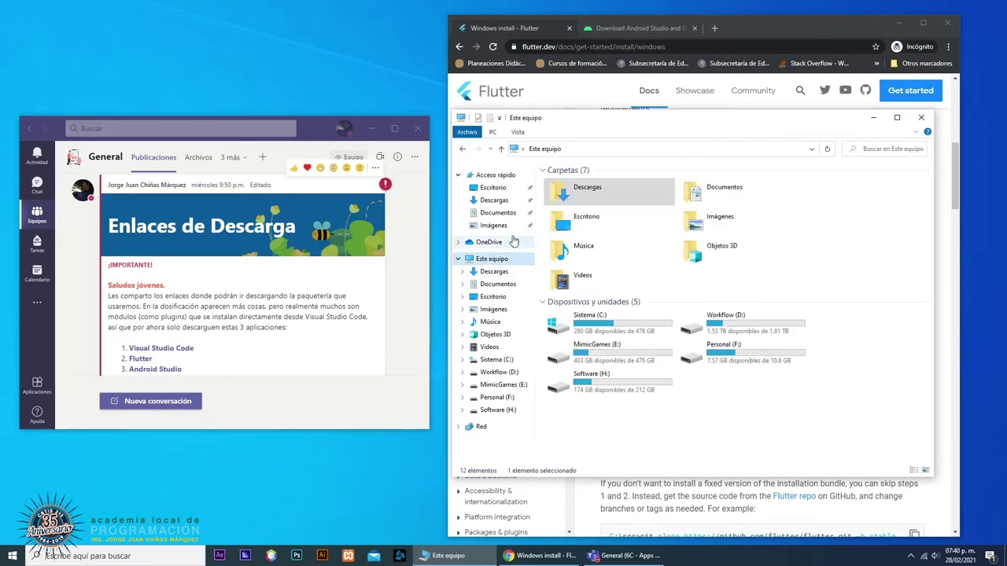
{"action": "double_click", "coordinate": [605, 329]}
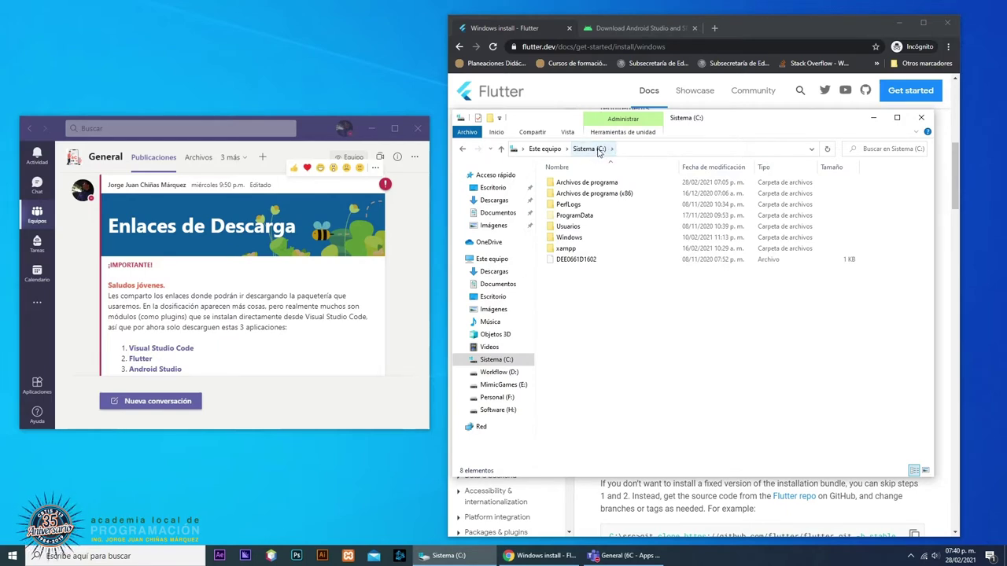
{"action": "right_click", "coordinate": [560, 285]}
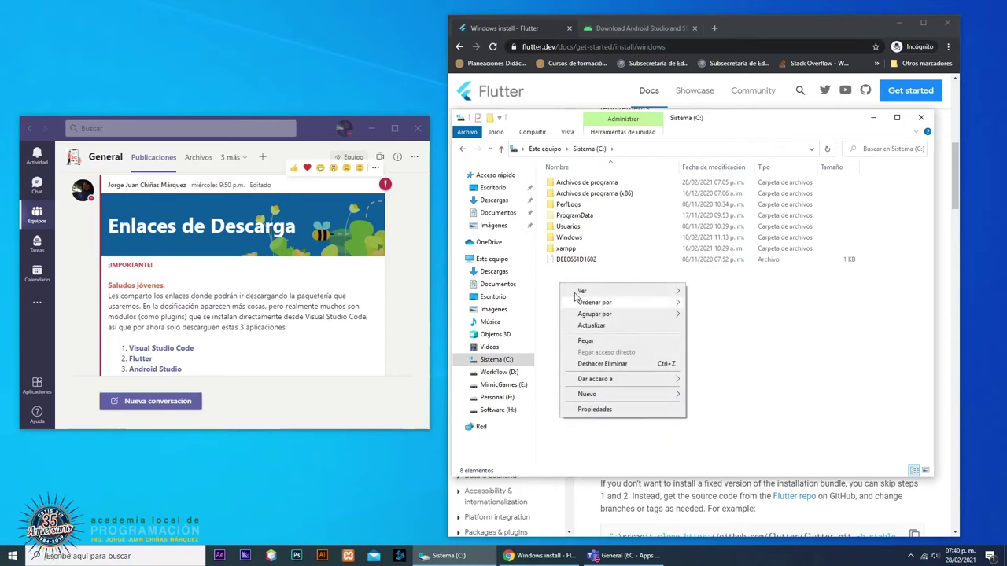
{"action": "left_click", "coordinate": [586, 340]}
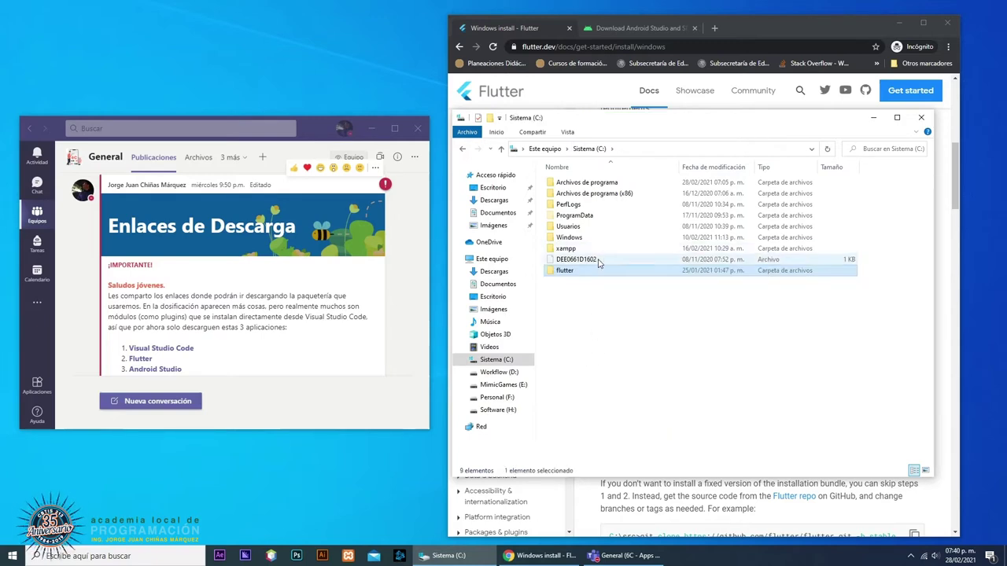
{"action": "left_click", "coordinate": [580, 301]}
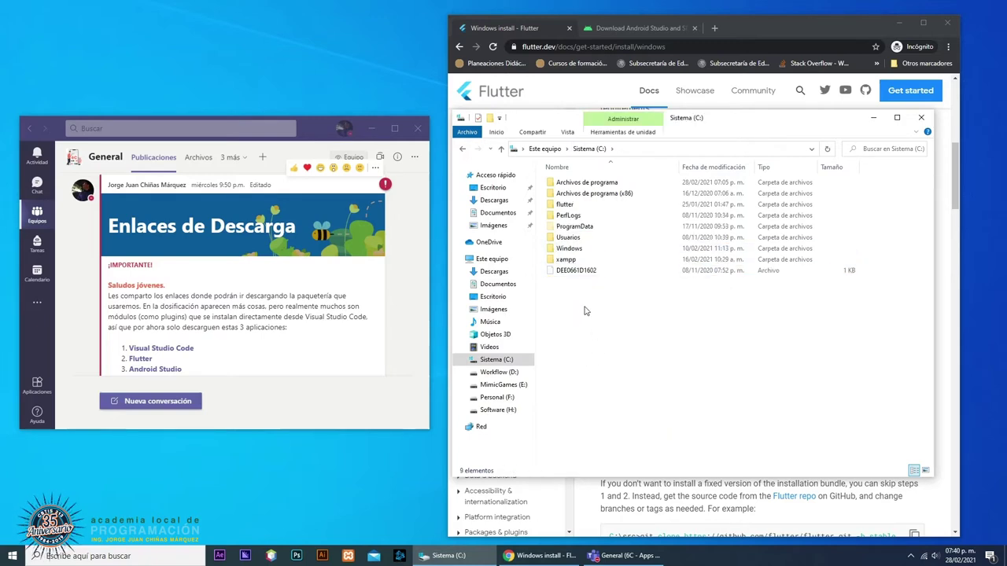
- Display the contents of the Sistema (C:) drive as Iconos grandes
{"action": "left_click", "coordinate": [585, 183]}
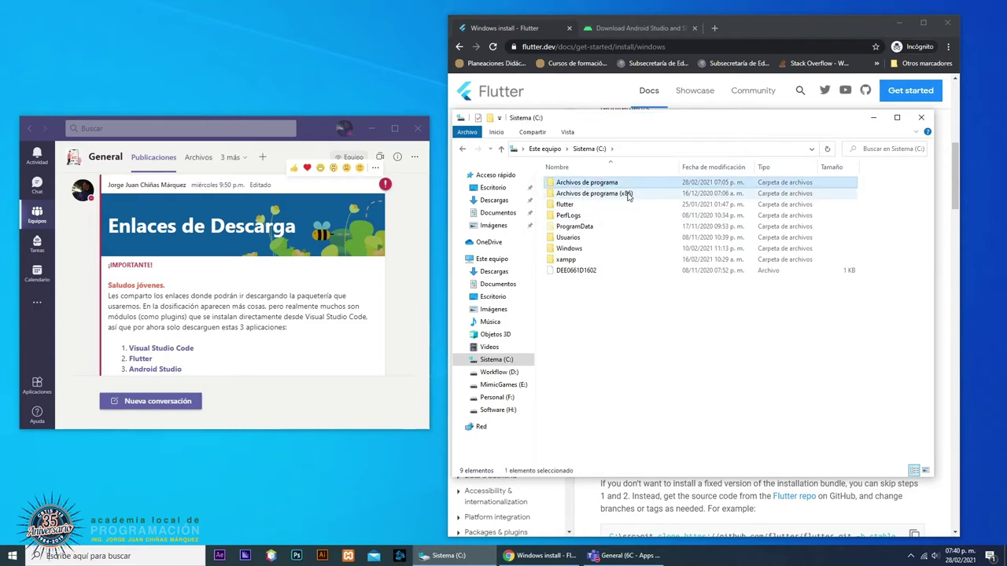
{"action": "left_click", "coordinate": [577, 194]}
{"action": "left_click", "coordinate": [569, 206]}
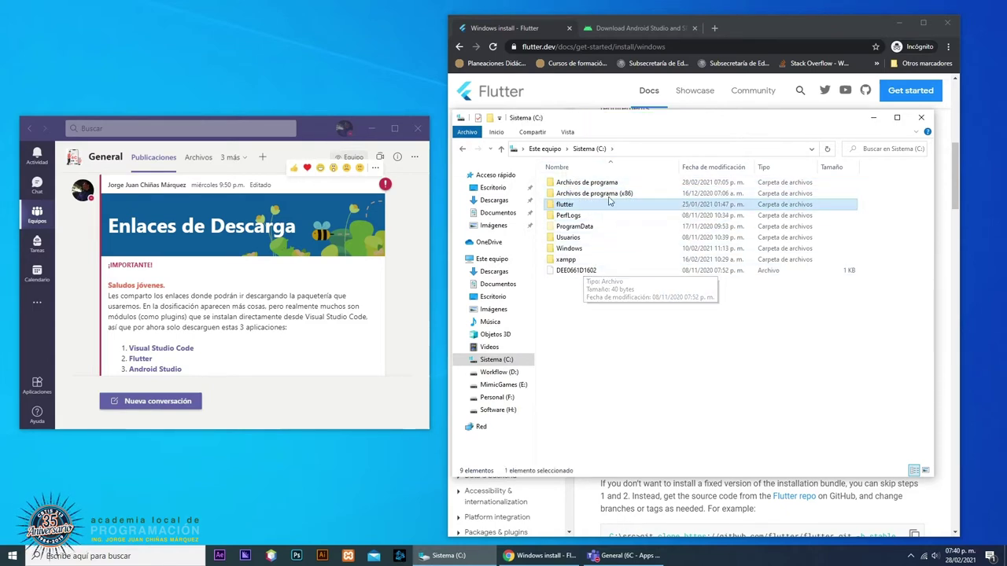
{"action": "right_click", "coordinate": [586, 301]}
{"action": "mouse_move", "coordinate": [650, 310]}
{"action": "left_click", "coordinate": [750, 308]}
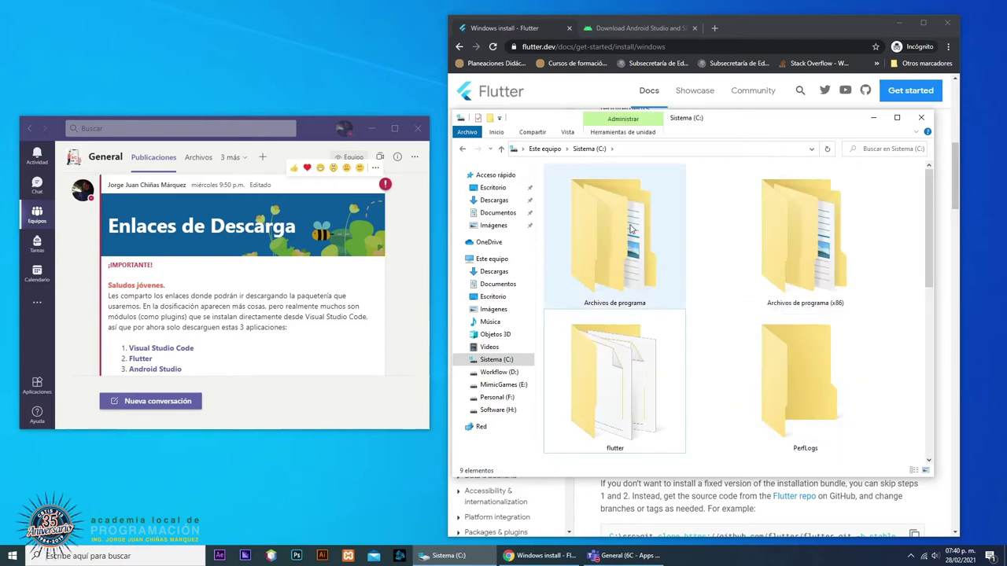
{"action": "scroll", "coordinate": [633, 220], "scroll_direction": "down", "scroll_amount": 3}
{"action": "right_click", "coordinate": [713, 275]}
{"action": "mouse_move", "coordinate": [743, 283]}
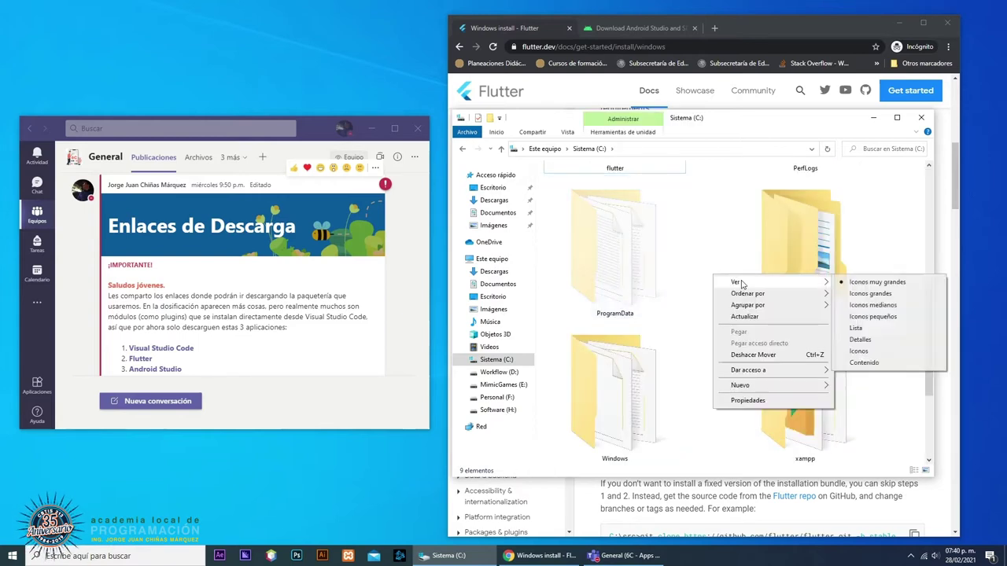
{"action": "left_click", "coordinate": [851, 297]}
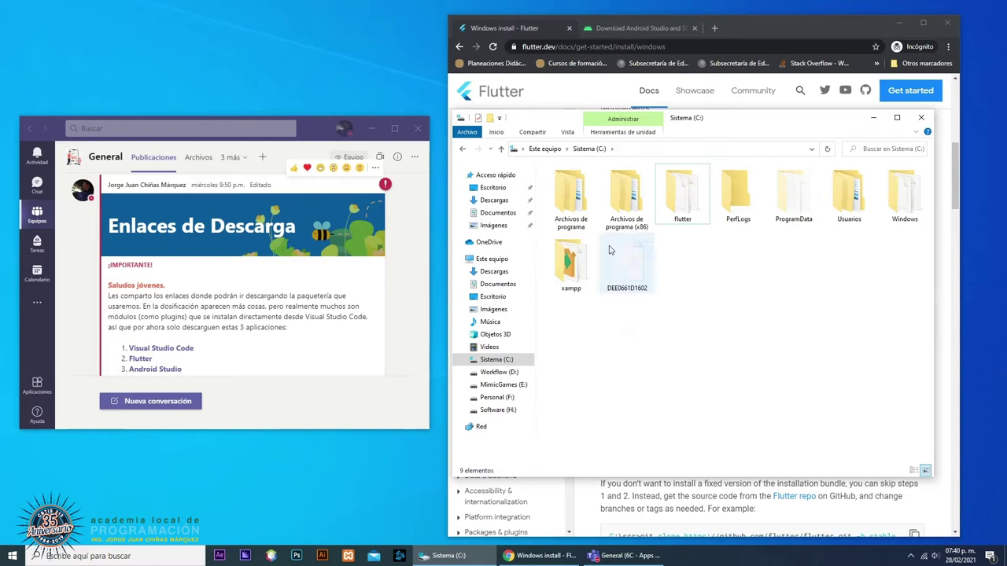
- Show the Sistema (C:) drive contents as a compact list and open the bin folder inside flutter
{"action": "left_click", "coordinate": [600, 208]}
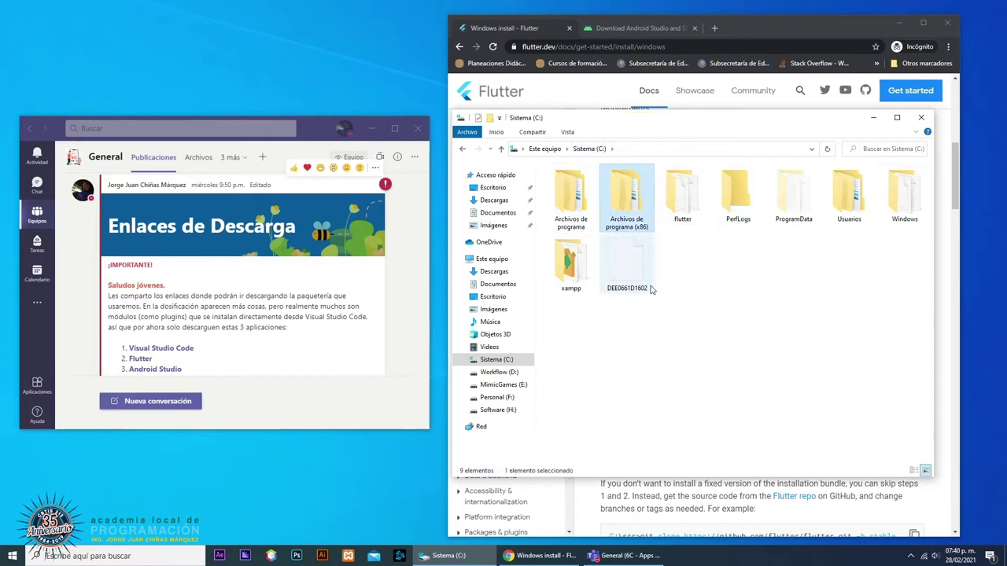
{"action": "scroll", "coordinate": [608, 187], "scroll_direction": "down", "scroll_amount": 2}
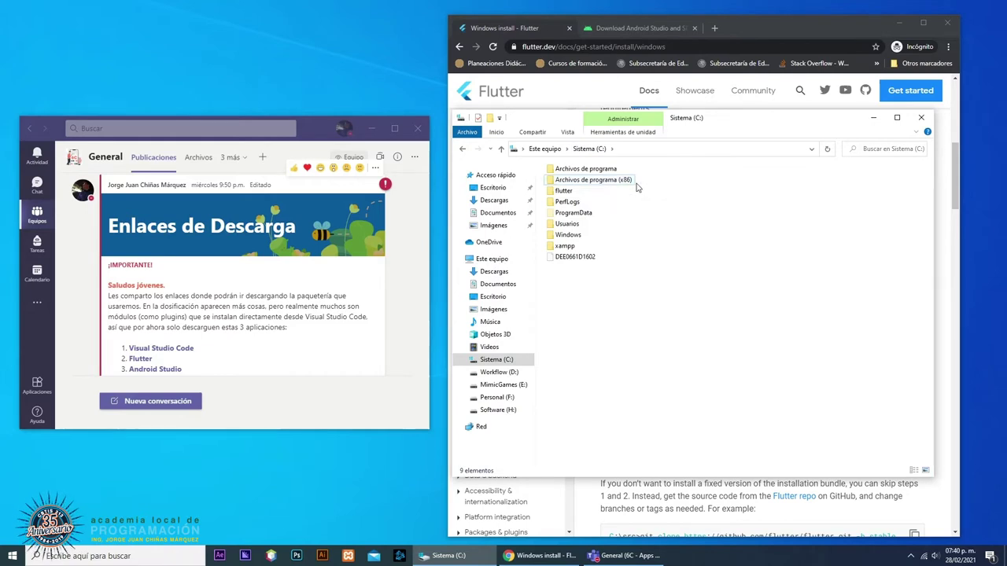
{"action": "left_click", "coordinate": [557, 196]}
{"action": "double_click", "coordinate": [572, 194]}
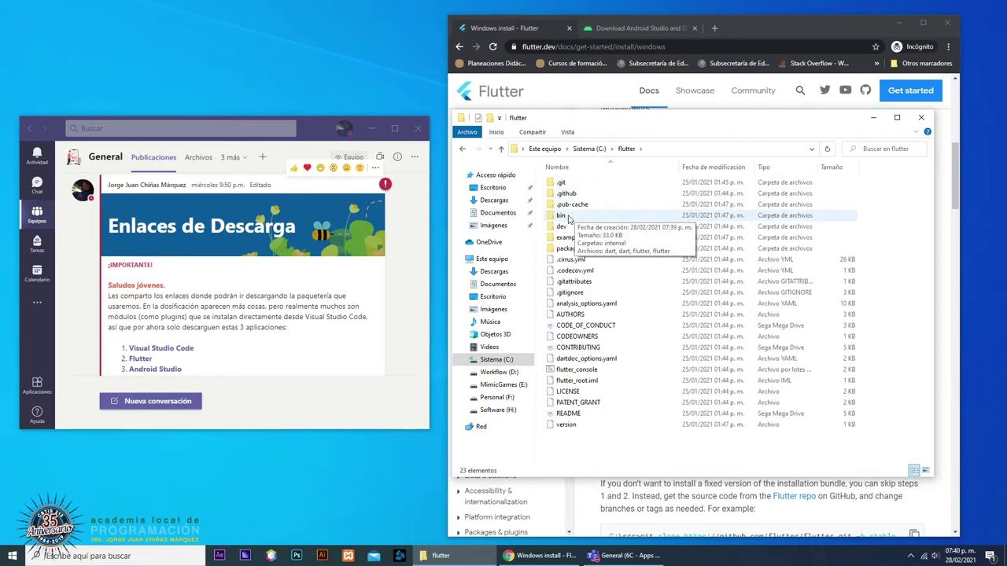
{"action": "double_click", "coordinate": [565, 215]}
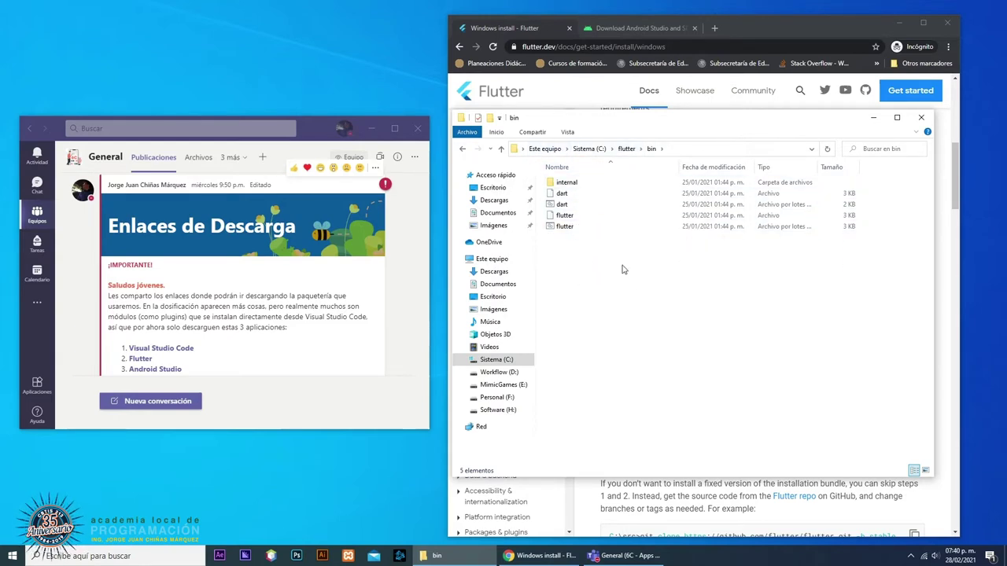
{"action": "mouse_move", "coordinate": [602, 265]}
{"action": "left_mouse_down"}
{"action": "mouse_move", "coordinate": [544, 176]}
{"action": "mouse_move", "coordinate": [652, 281]}
{"action": "mouse_move", "coordinate": [565, 198]}
{"action": "mouse_move", "coordinate": [592, 256]}
{"action": "mouse_move", "coordinate": [564, 196]}
{"action": "mouse_move", "coordinate": [602, 285]}
{"action": "left_mouse_up"}
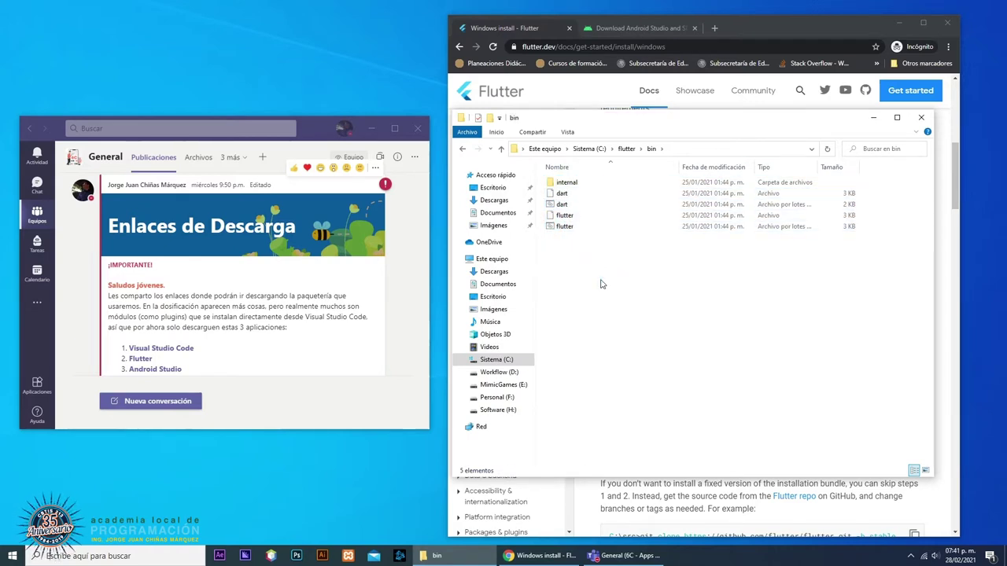
{"action": "left_click_drag", "start_coordinate": [574, 181], "coordinate": [641, 225]}
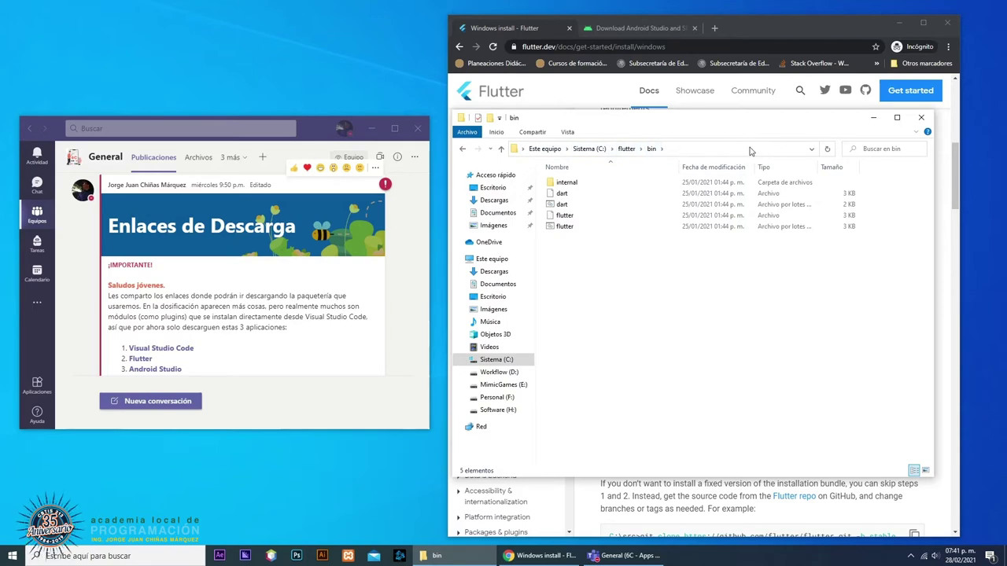
- Copy the full path of the bin folder, C:\flutter\bin, to the clipboard
{"action": "left_click", "coordinate": [684, 152]}
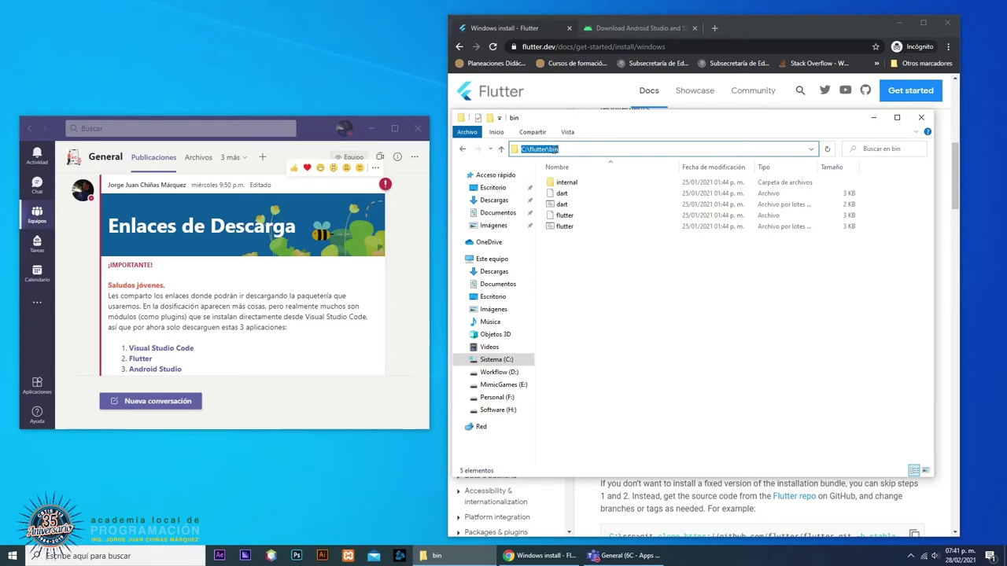
{"action": "right_click", "coordinate": [553, 149]}
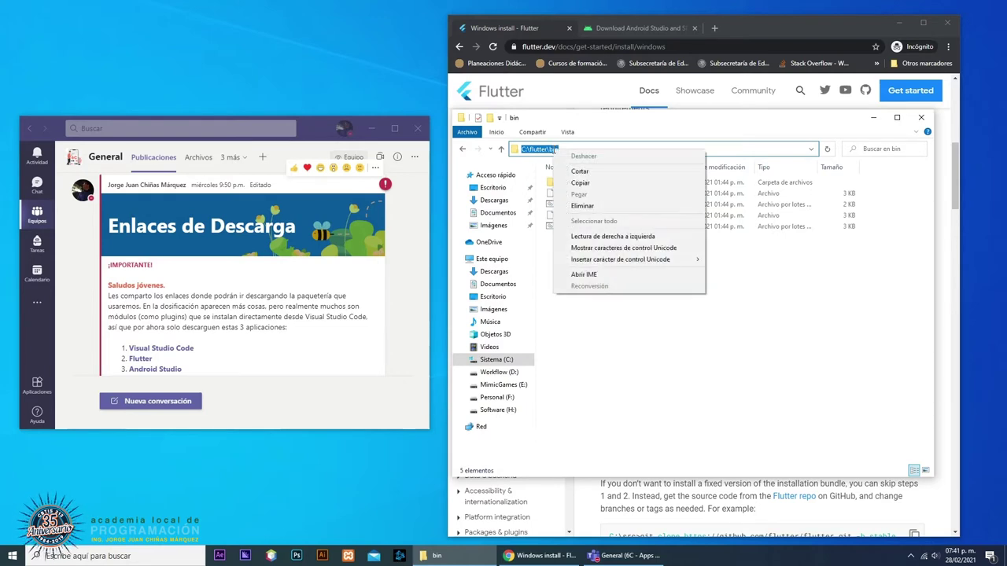
{"action": "left_click", "coordinate": [581, 183]}
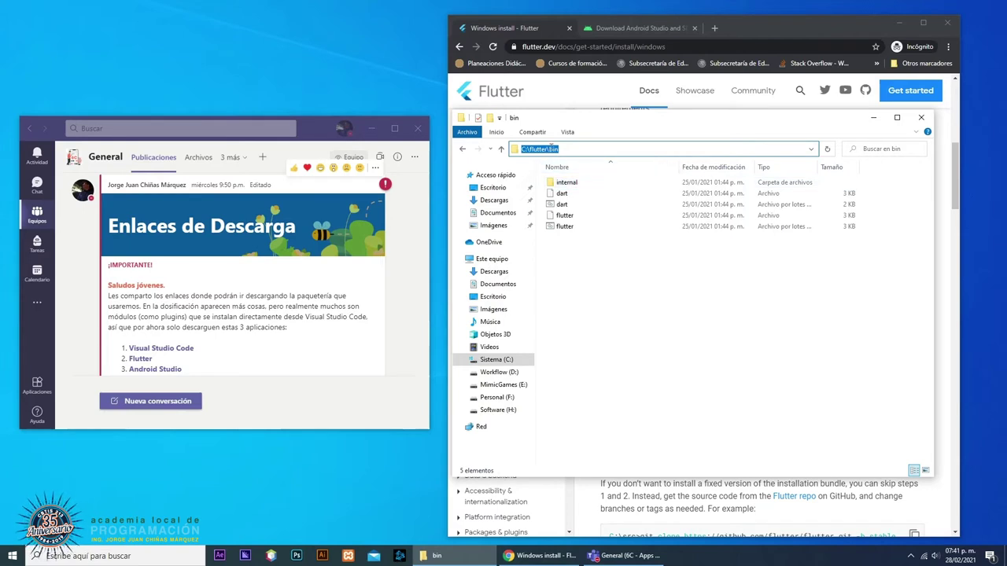
{"action": "right_click", "coordinate": [559, 149]}
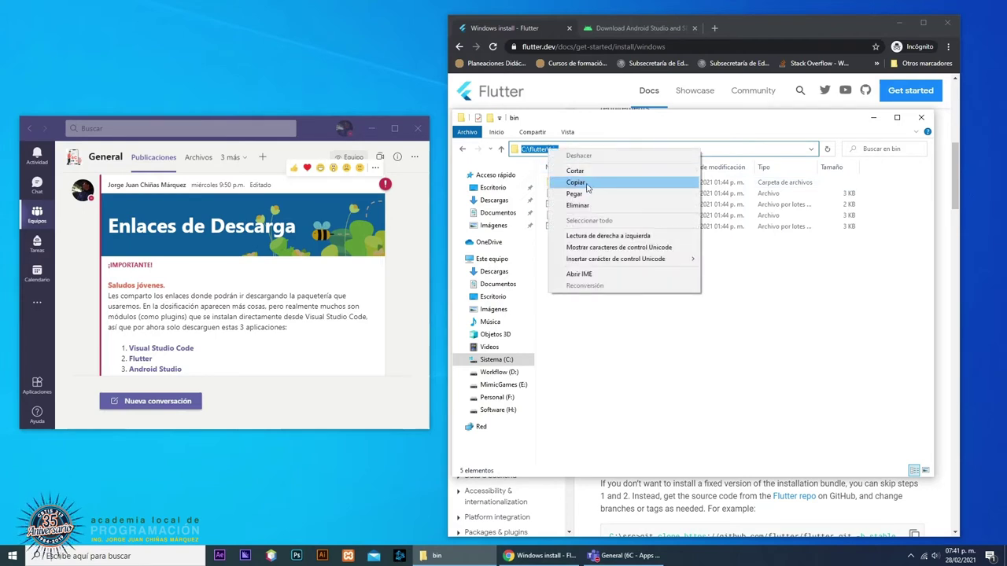
{"action": "left_click", "coordinate": [587, 184]}
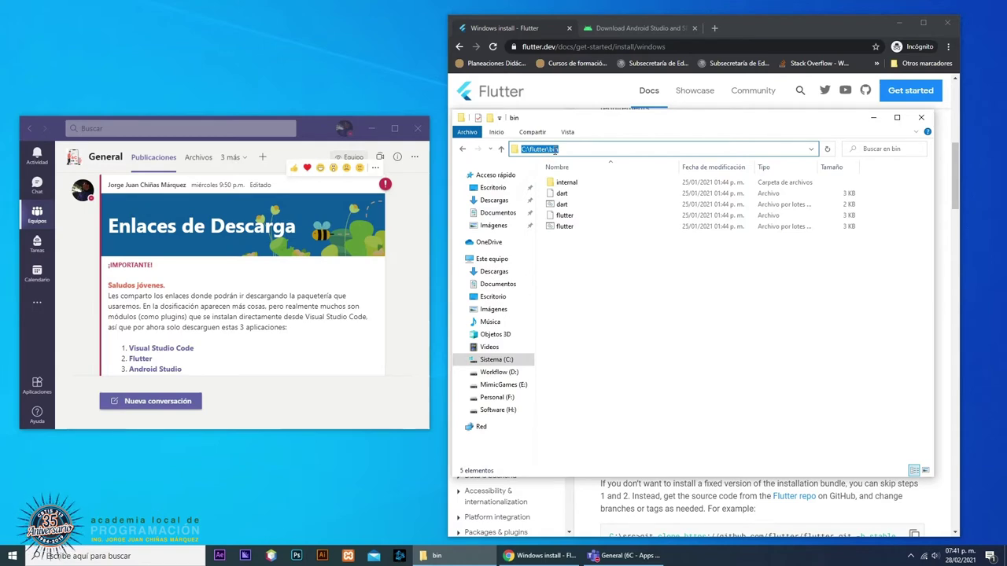
{"action": "left_click", "coordinate": [584, 299]}
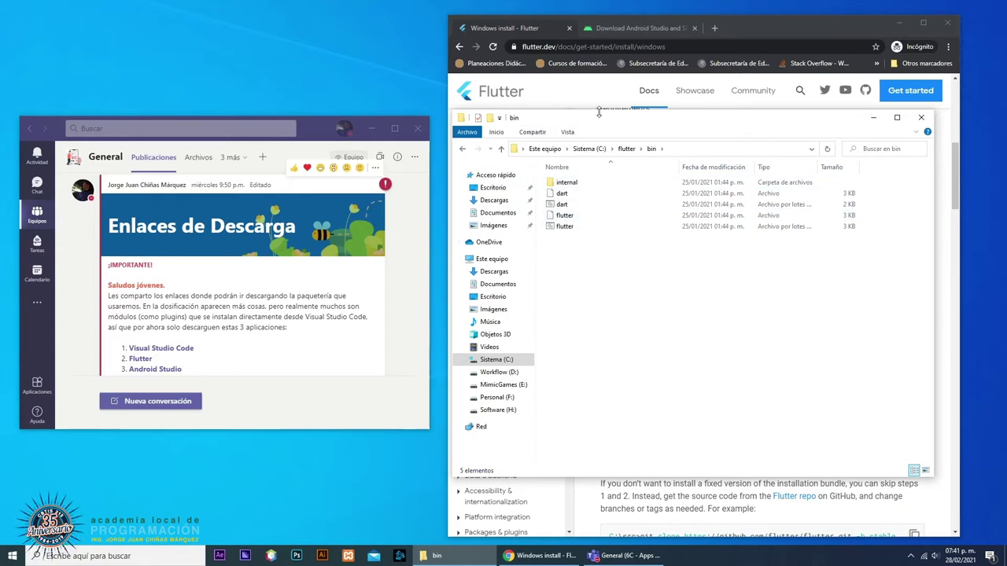
- Enlarge the file window vertically and open Variables de entorno from the advanced system settings of Este equipo
{"action": "left_click_drag", "start_coordinate": [599, 113], "coordinate": [601, 14]}
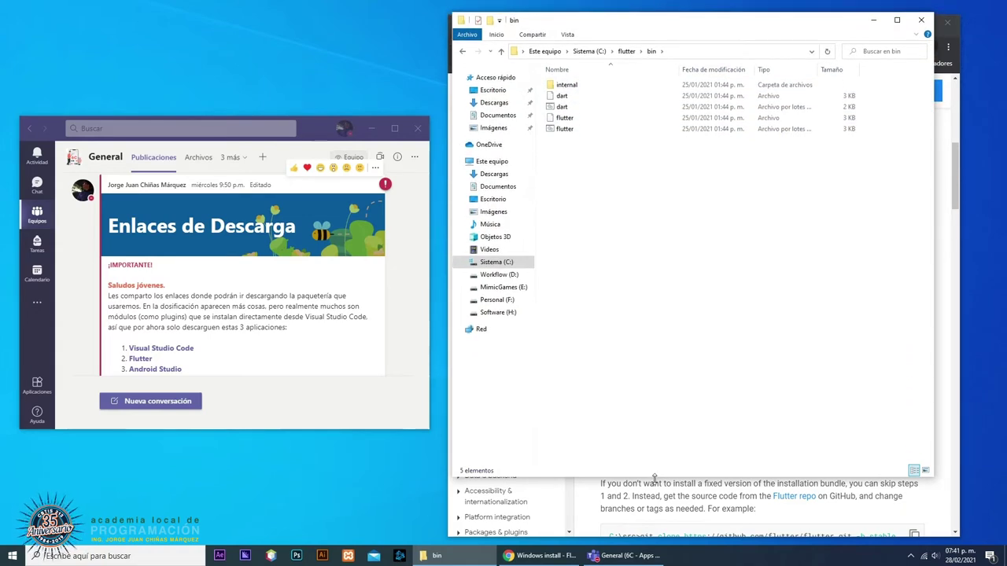
{"action": "left_click_drag", "start_coordinate": [654, 479], "coordinate": [649, 538]}
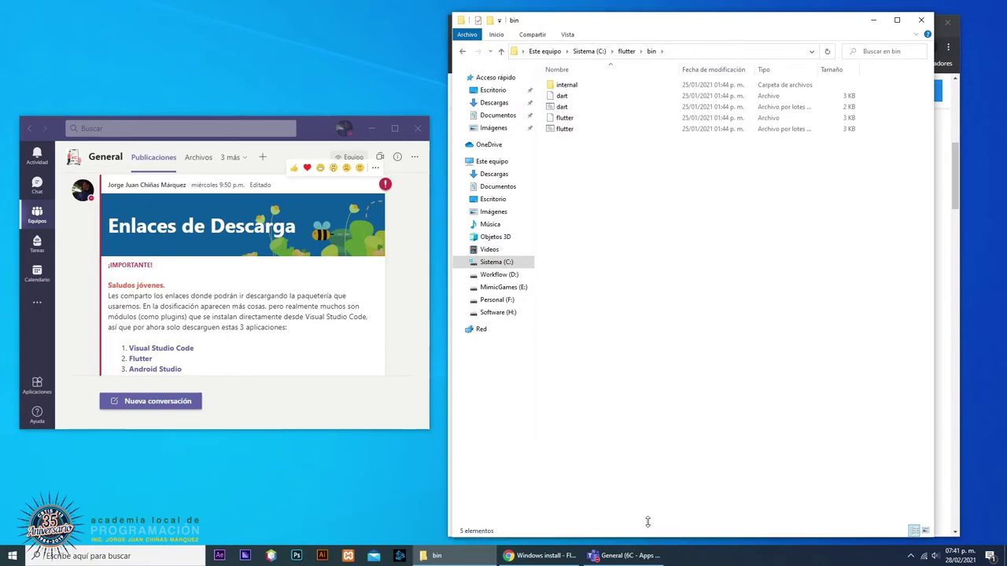
{"action": "left_click", "coordinate": [495, 163]}
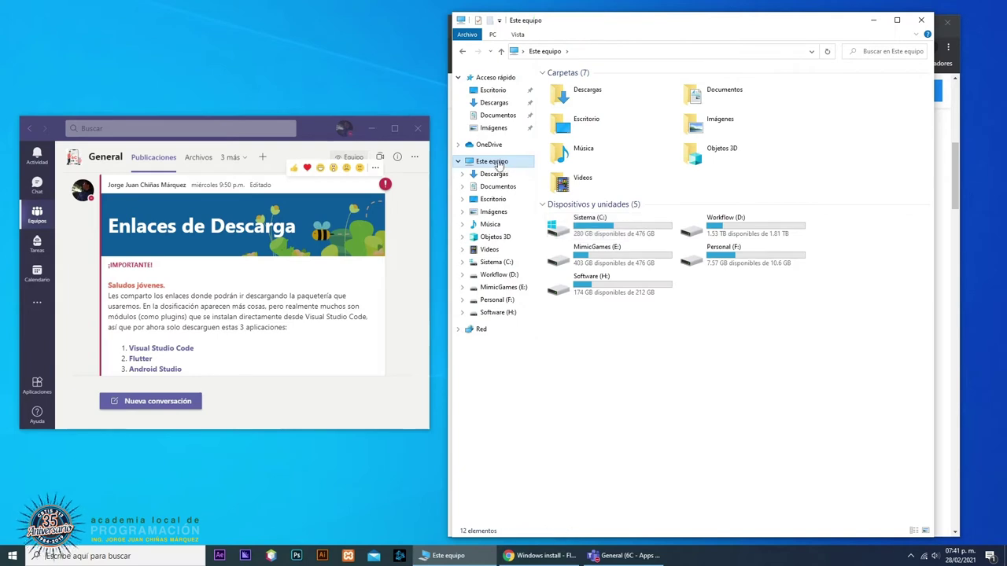
{"action": "right_click", "coordinate": [498, 164]}
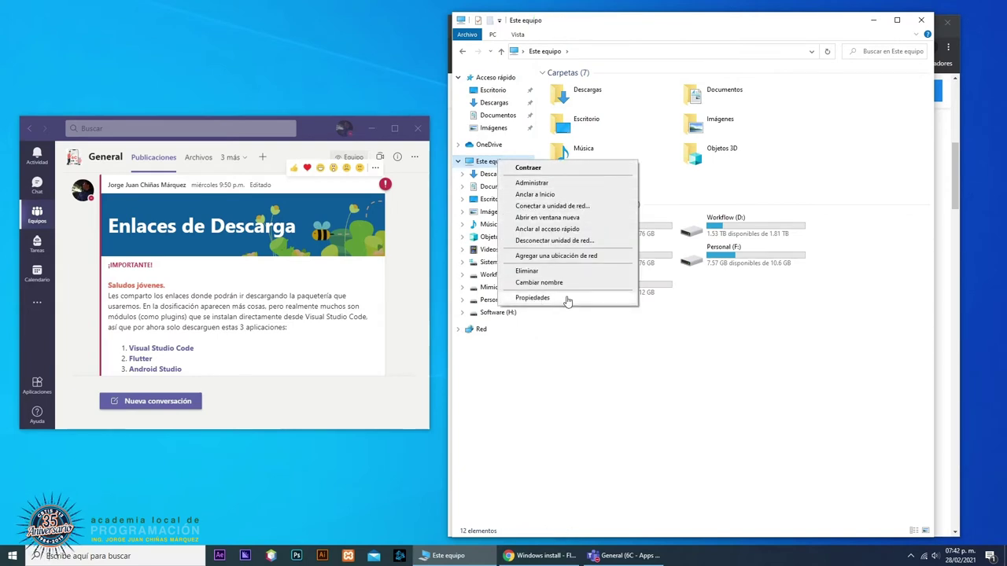
{"action": "left_click", "coordinate": [532, 298]}
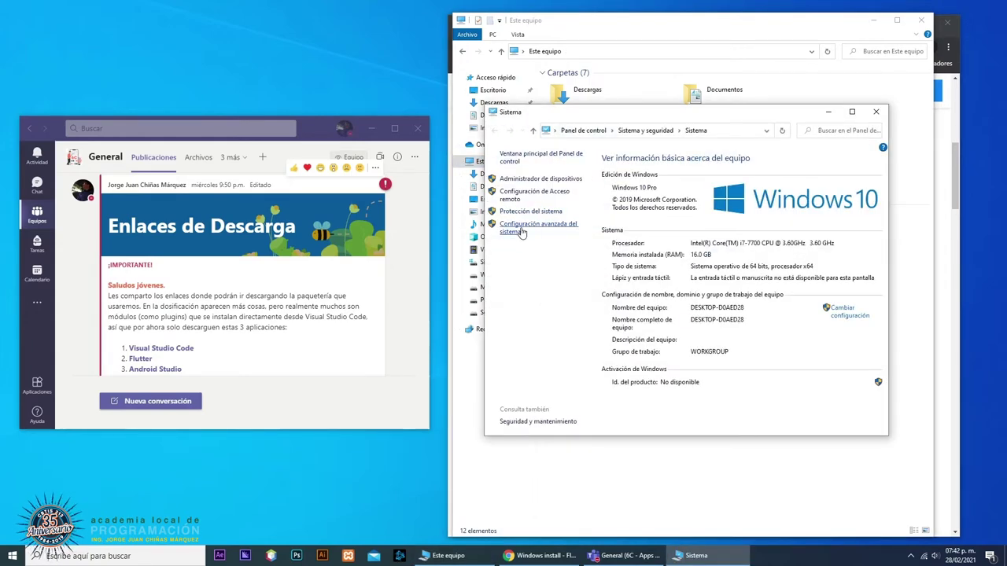
{"action": "left_click", "coordinate": [520, 230]}
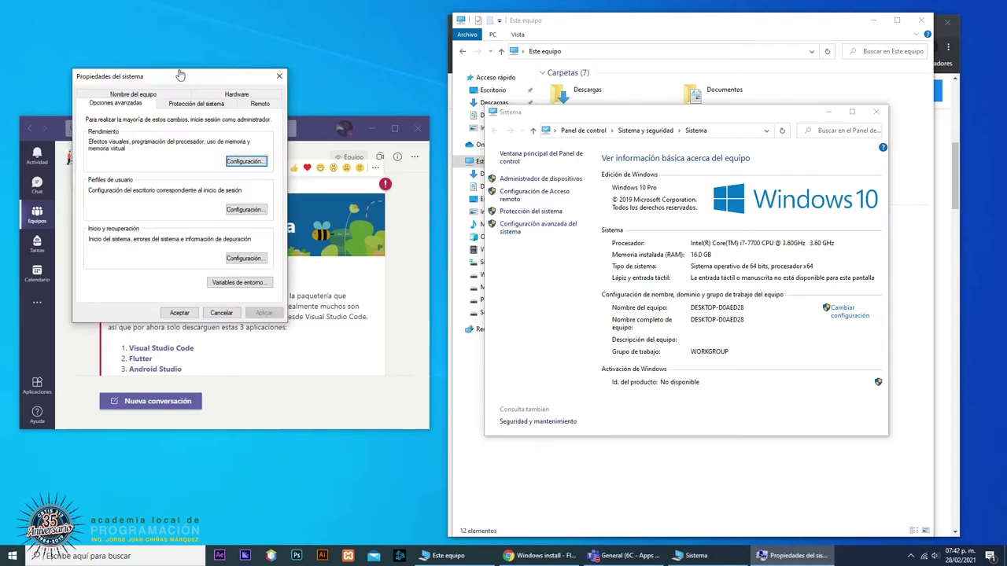
{"action": "left_click_drag", "start_coordinate": [179, 77], "coordinate": [639, 127]}
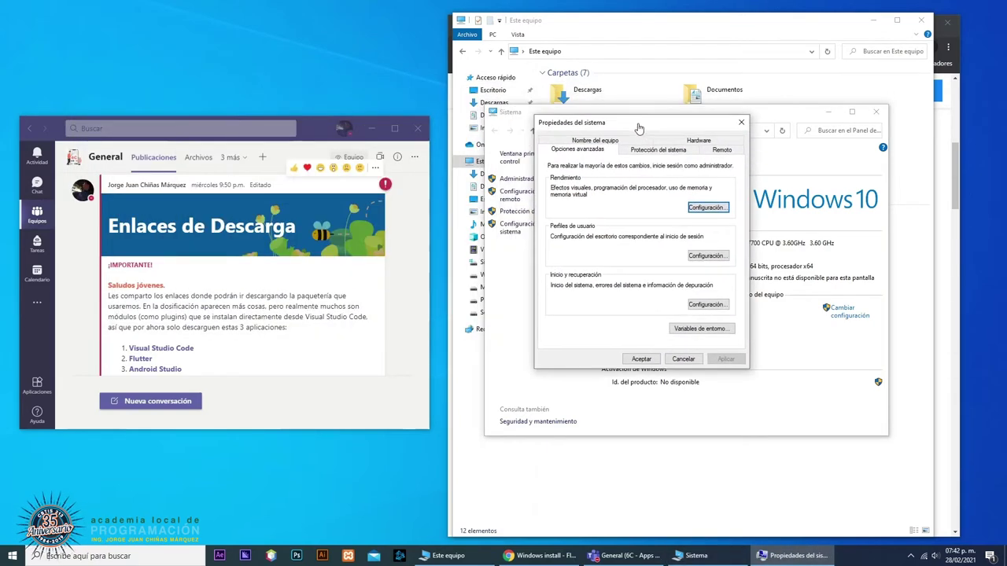
{"action": "left_click", "coordinate": [696, 329]}
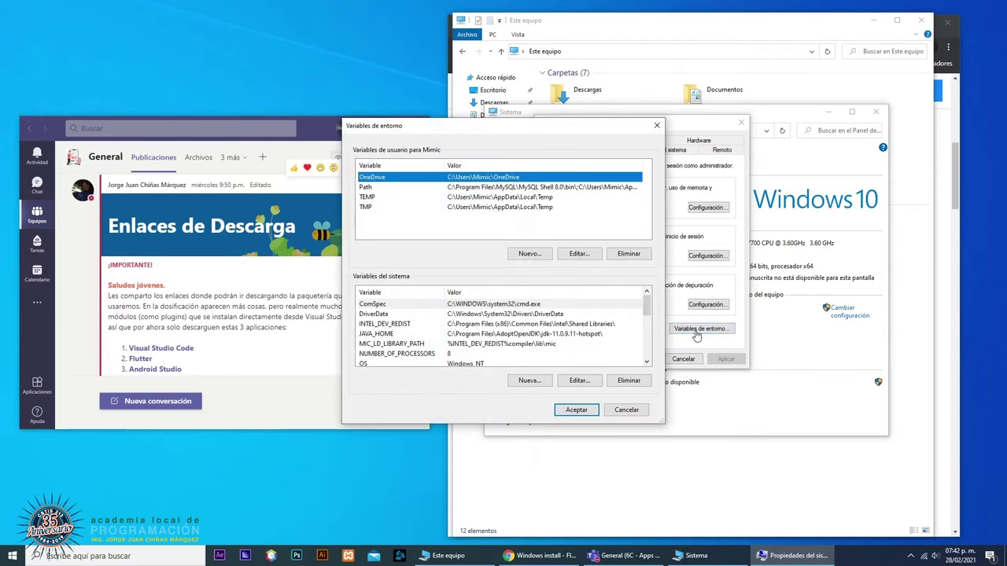
{"action": "left_click_drag", "start_coordinate": [451, 137], "coordinate": [587, 146]}
- Add the copied path C:\flutter\bin as a new entry in the user Path variable
{"action": "left_click", "coordinate": [518, 197]}
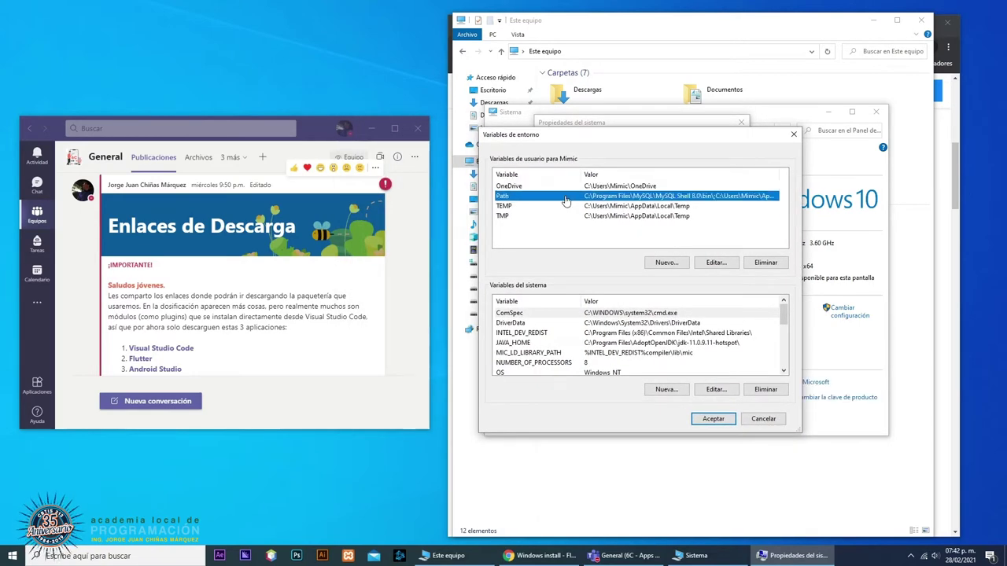
{"action": "double_click", "coordinate": [521, 198]}
{"action": "left_click_drag", "start_coordinate": [496, 158], "coordinate": [634, 166]}
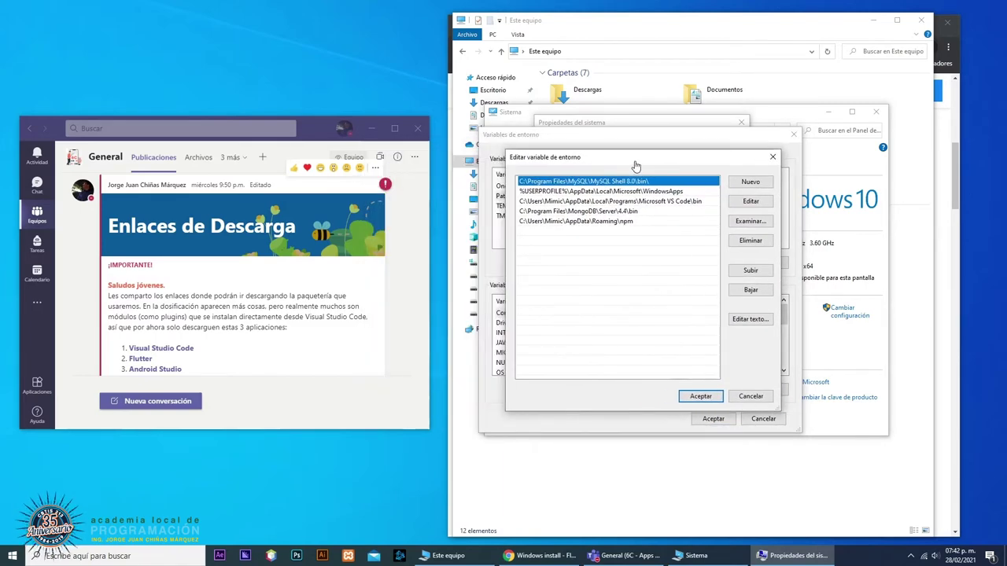
{"action": "left_click", "coordinate": [753, 182]}
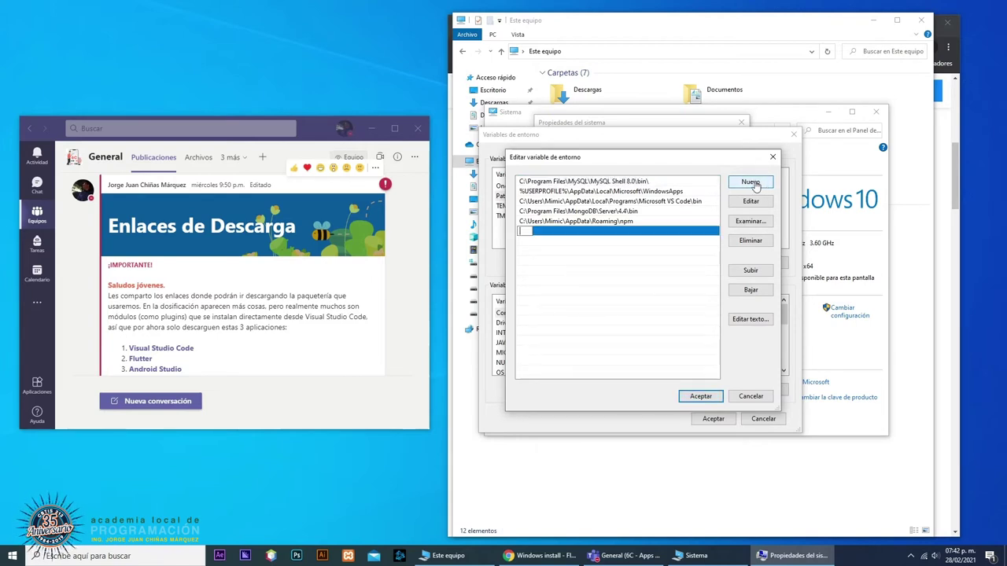
{"action": "right_click", "coordinate": [525, 235]}
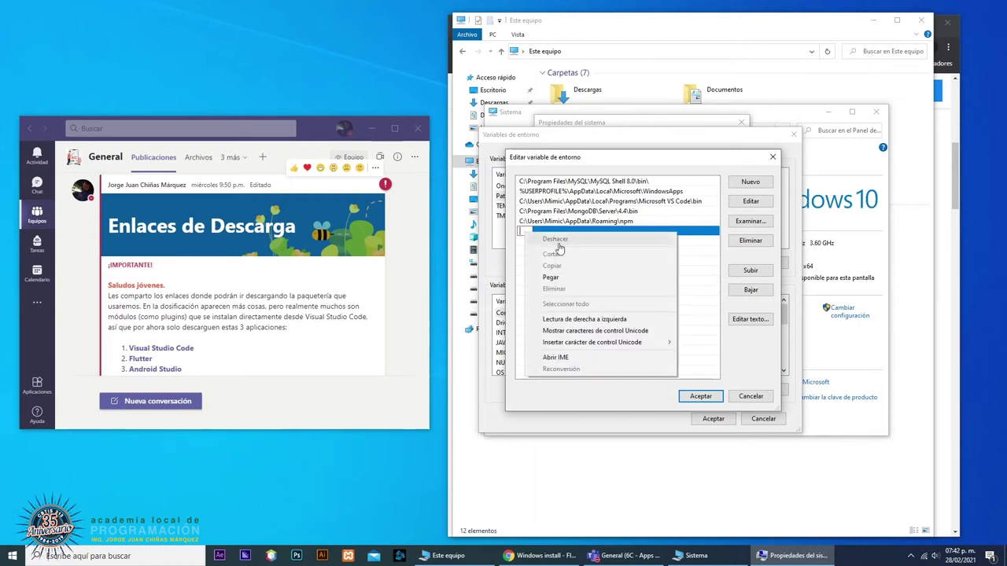
{"action": "left_click", "coordinate": [564, 279]}
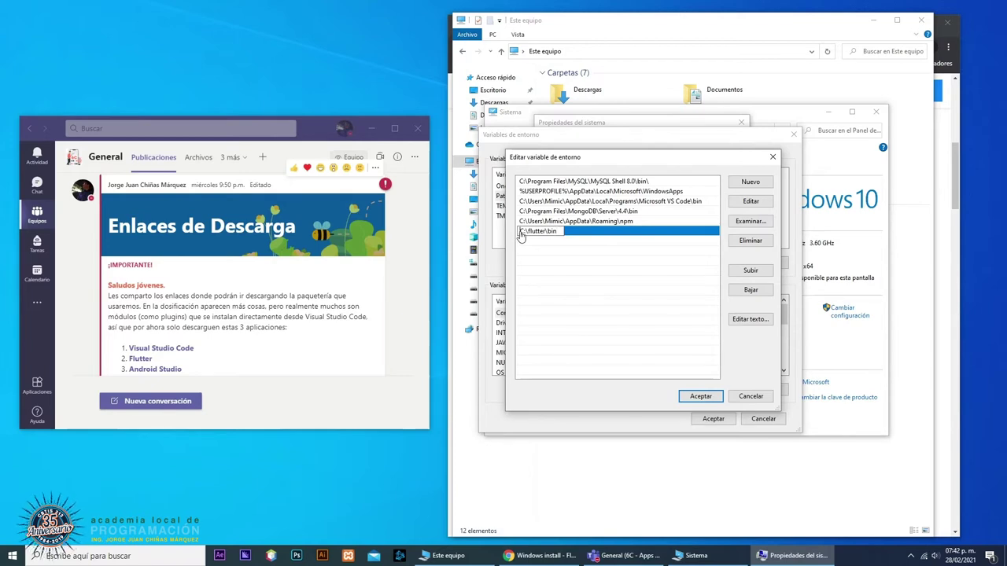
{"action": "left_click_drag", "start_coordinate": [526, 236], "coordinate": [546, 238]}
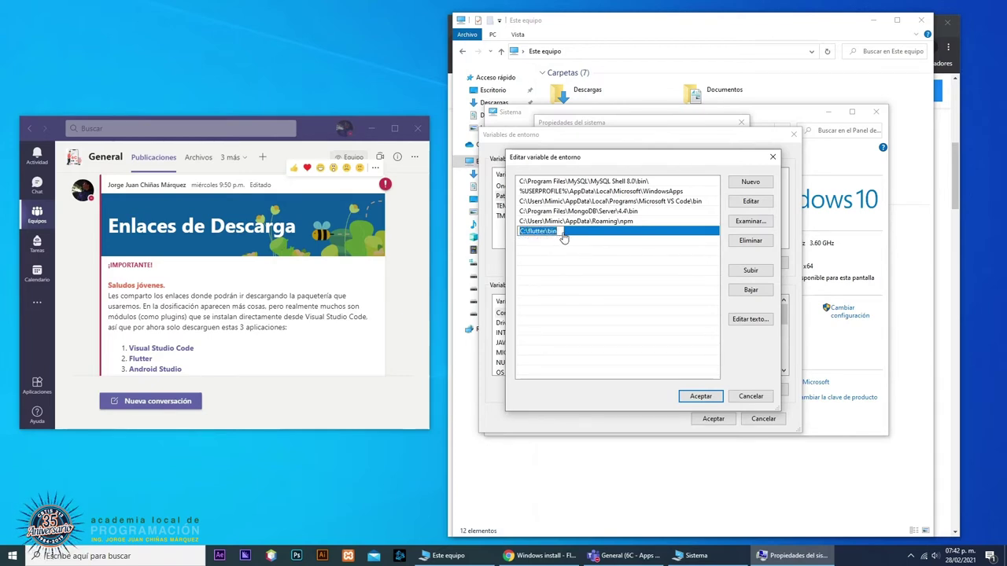
{"action": "left_click", "coordinate": [564, 238]}
{"action": "key", "text": "Return"}
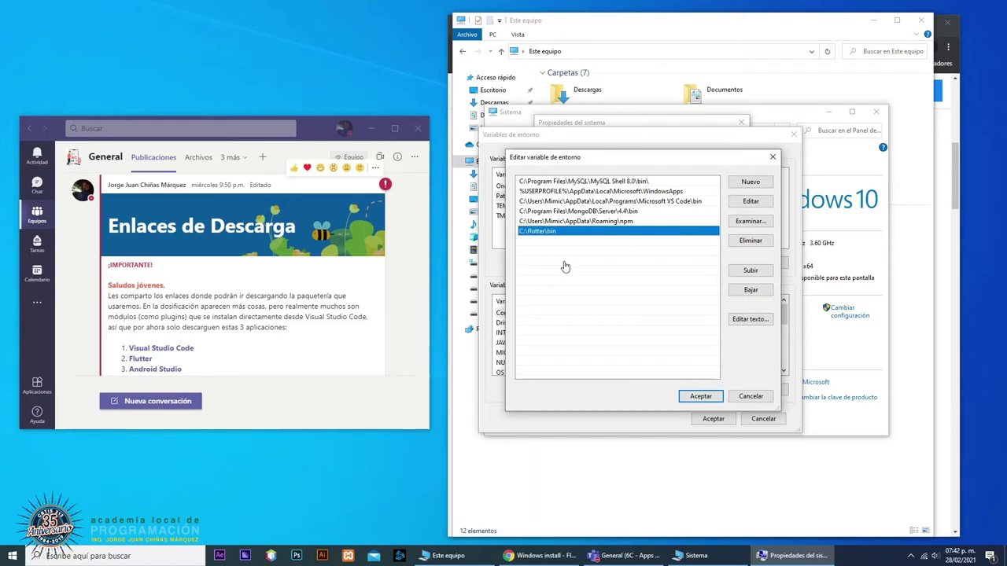
- Check the entries in the Path list, accept the changes and close all the system settings windows
{"action": "left_click", "coordinate": [587, 201]}
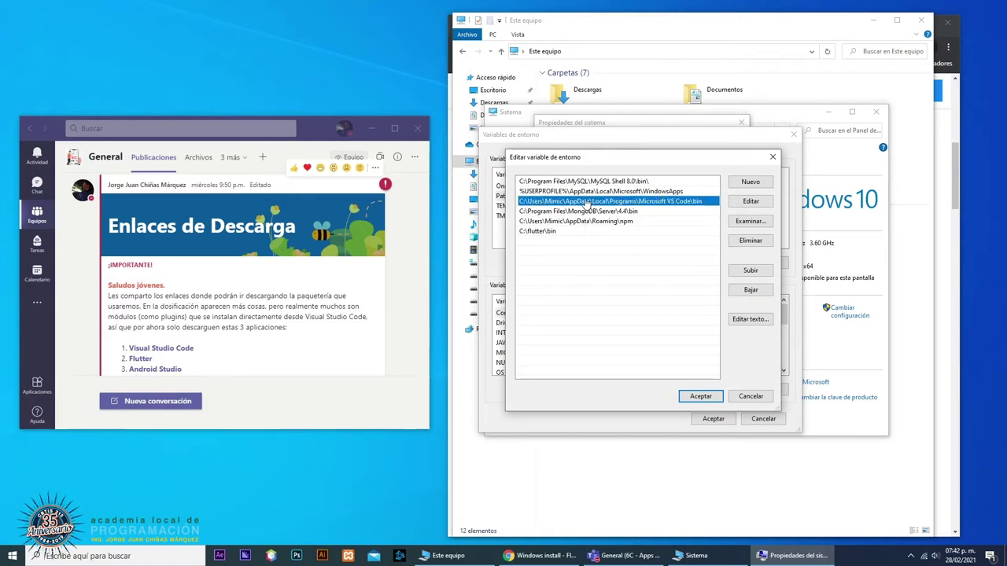
{"action": "left_click_drag", "start_coordinate": [587, 191], "coordinate": [596, 222]}
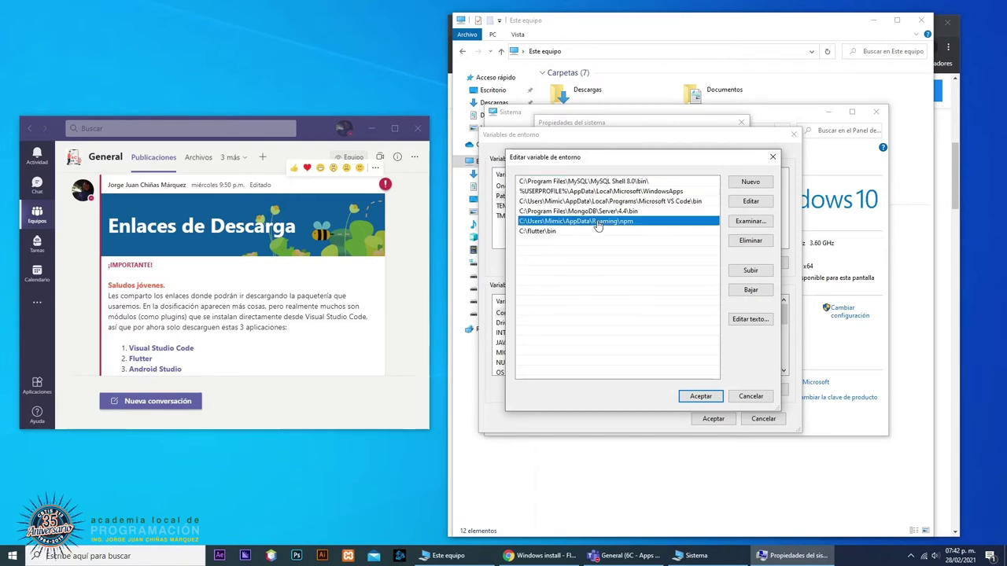
{"action": "left_click", "coordinate": [551, 235]}
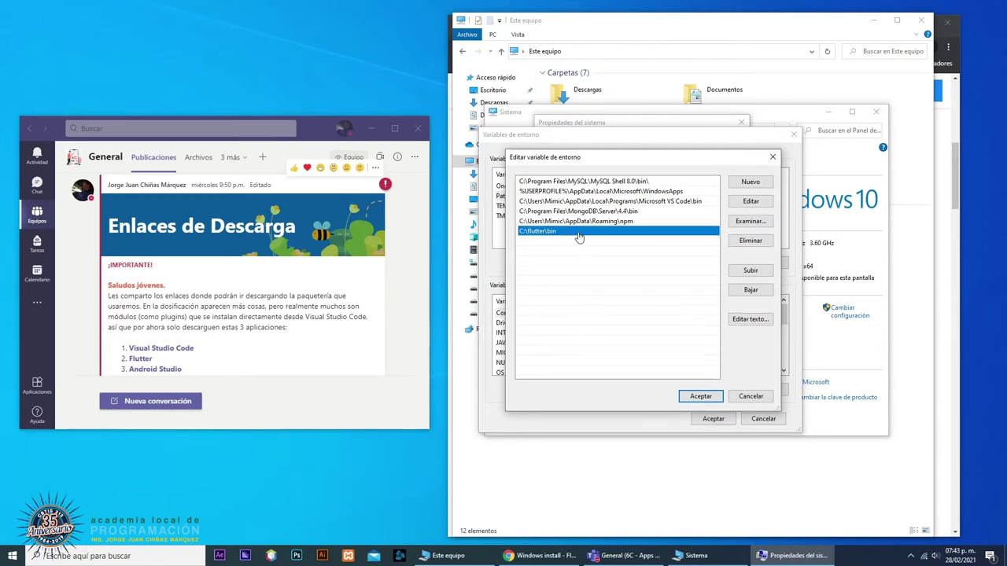
{"action": "left_click", "coordinate": [699, 398]}
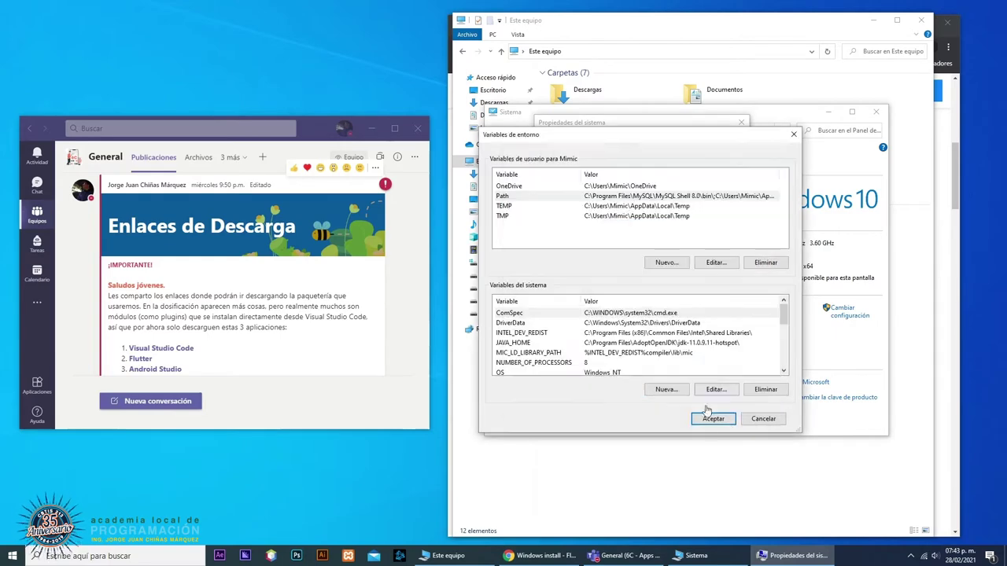
{"action": "left_click", "coordinate": [712, 418]}
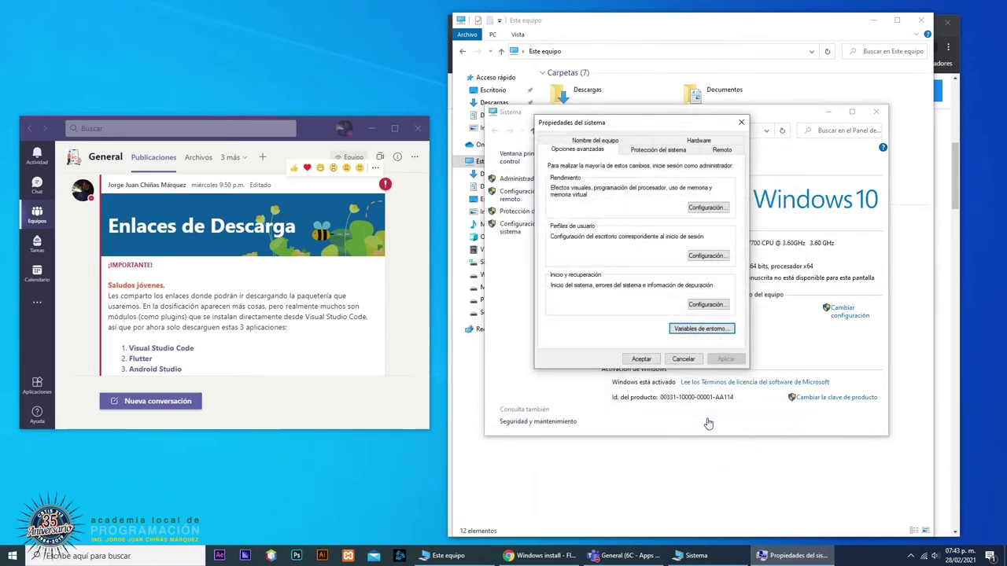
{"action": "left_click", "coordinate": [642, 359]}
{"action": "left_click", "coordinate": [879, 112]}
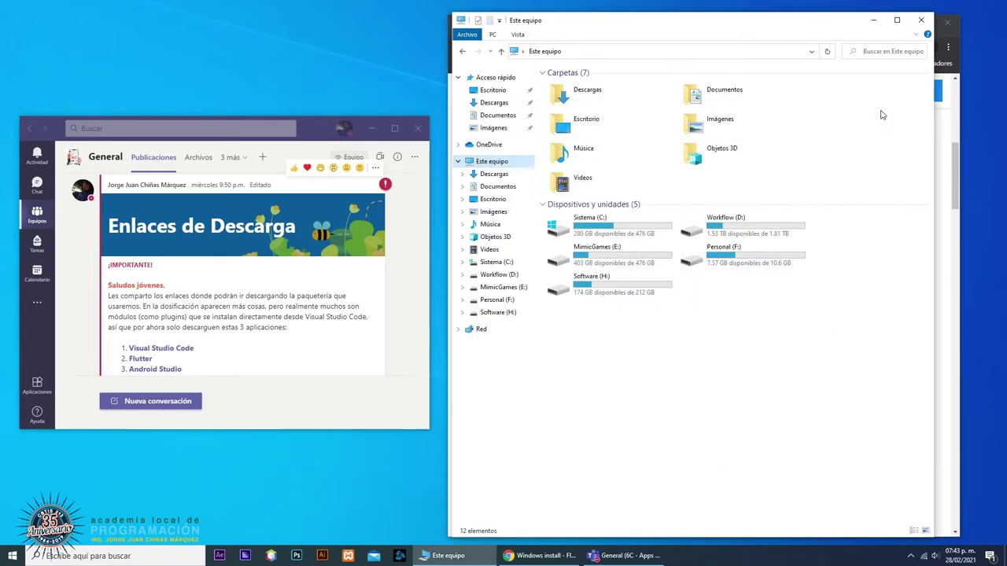
- Return to the Flutter install page and examine the Windows PowerShell and Git for Windows entries under System requirements
{"action": "left_click", "coordinate": [873, 19]}
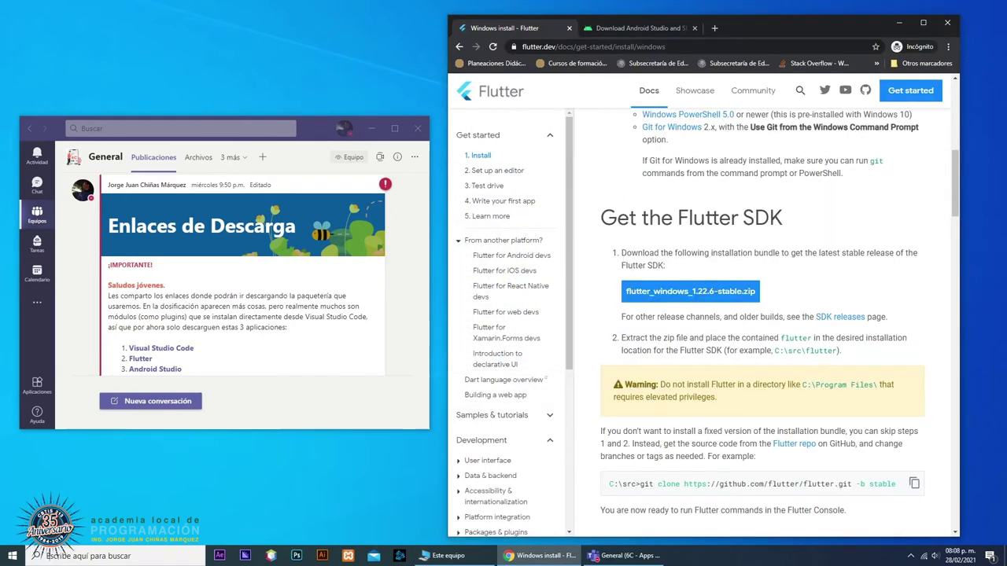
{"action": "scroll", "coordinate": [651, 361], "scroll_direction": "down", "scroll_amount": 1}
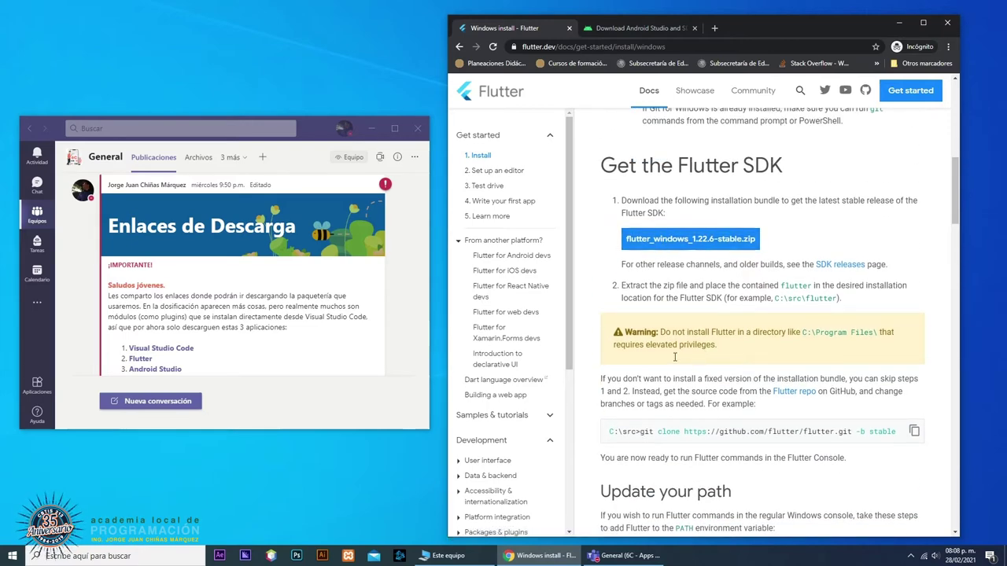
{"action": "scroll", "coordinate": [589, 362], "scroll_direction": "up", "scroll_amount": 2}
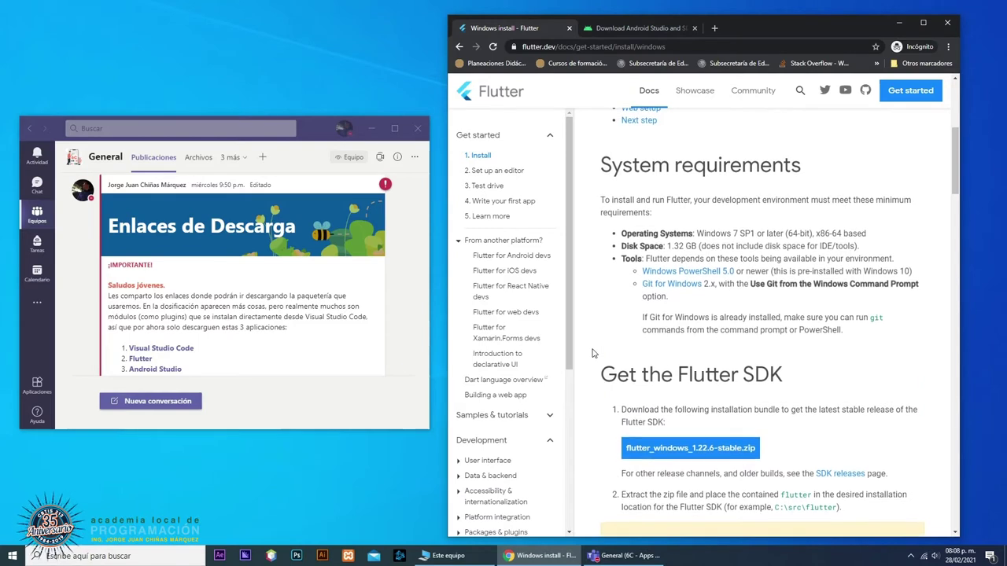
{"action": "scroll", "coordinate": [594, 354], "scroll_direction": "up", "scroll_amount": 1}
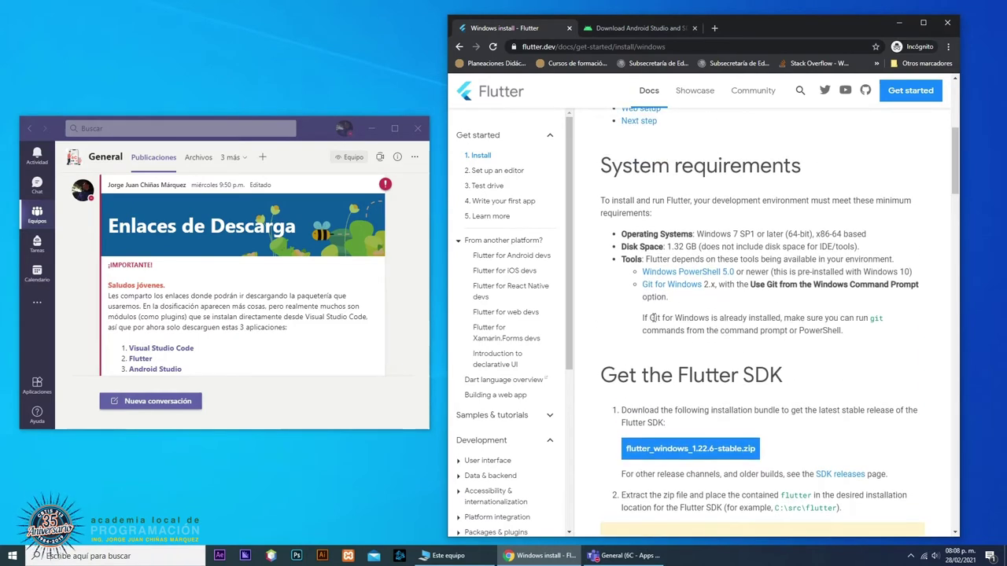
{"action": "left_click_drag", "start_coordinate": [640, 285], "coordinate": [722, 299]}
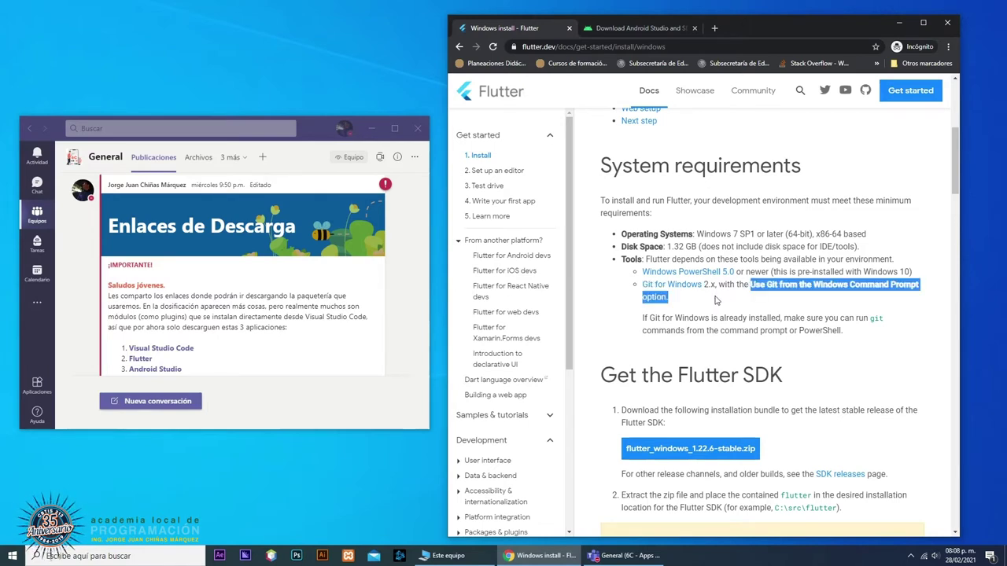
{"action": "left_click", "coordinate": [716, 300]}
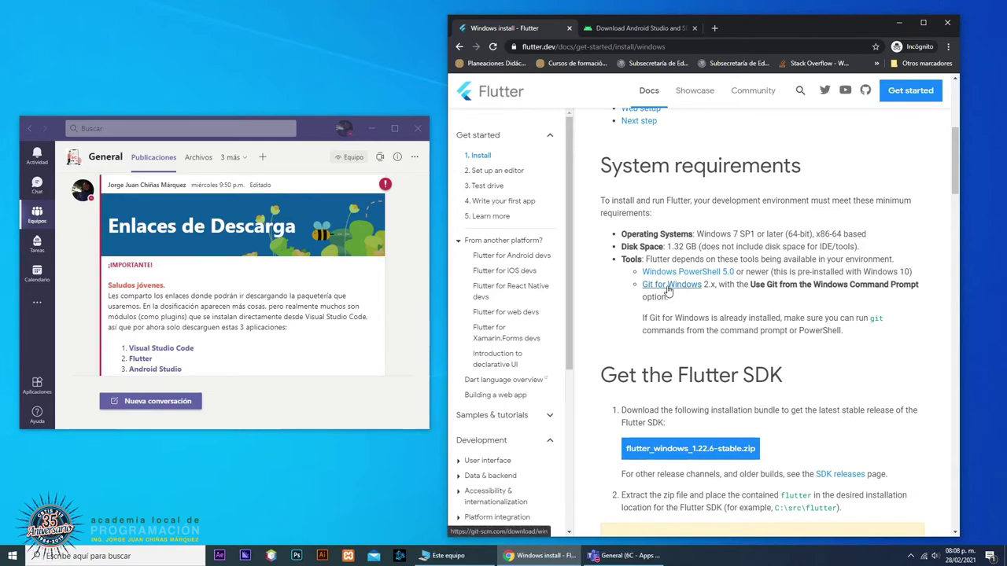
{"action": "left_click_drag", "start_coordinate": [639, 166], "coordinate": [743, 167]}
{"action": "left_click", "coordinate": [740, 274]}
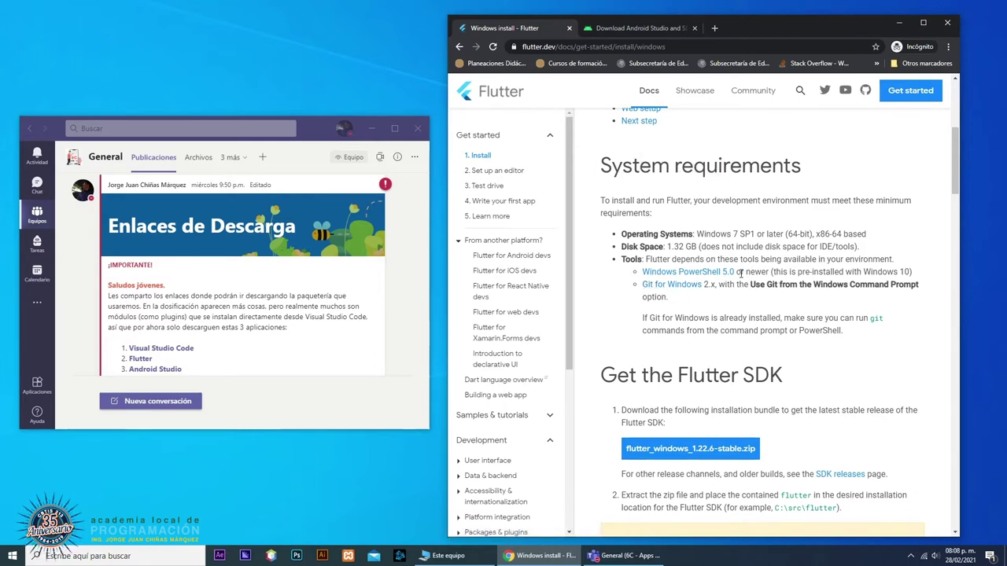
{"action": "left_click_drag", "start_coordinate": [737, 271], "coordinate": [643, 274]}
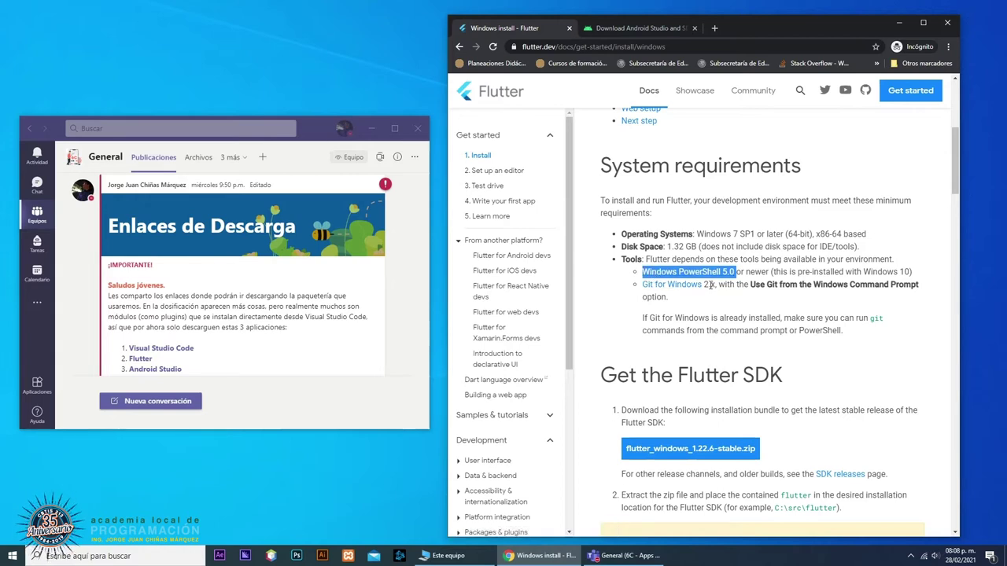
{"action": "left_click_drag", "start_coordinate": [792, 272], "coordinate": [905, 272]}
{"action": "left_click", "coordinate": [910, 272]}
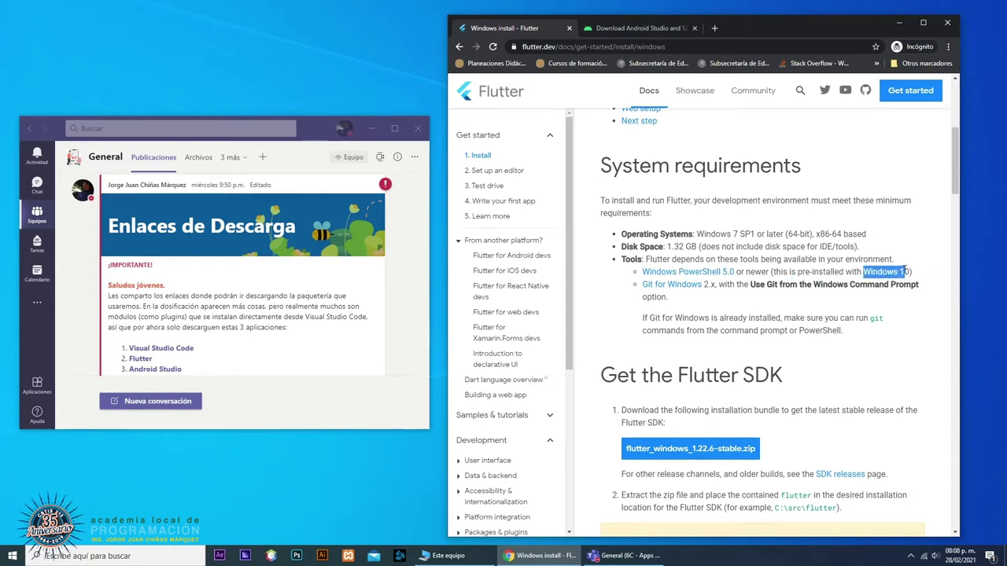
{"action": "left_click", "coordinate": [822, 266]}
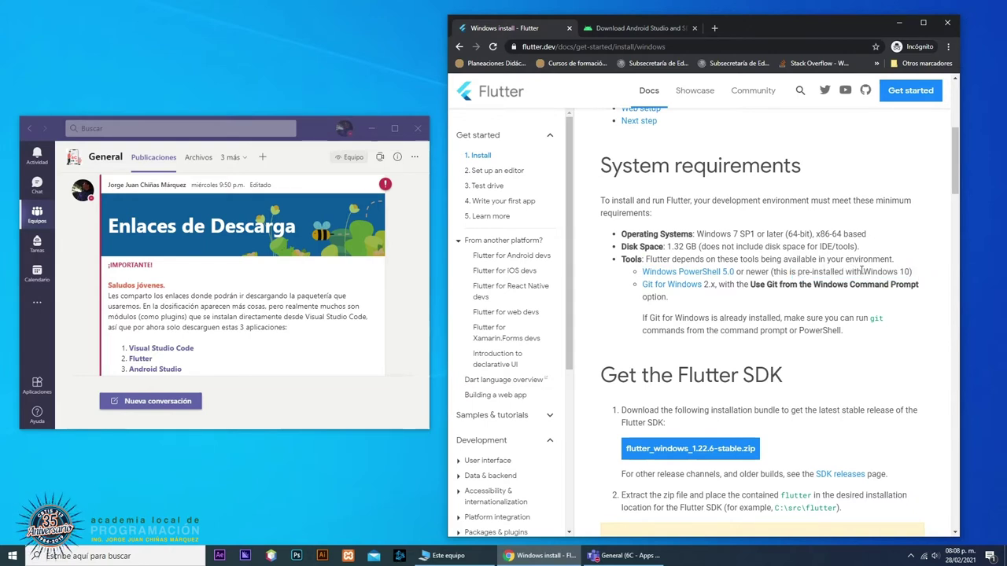
{"action": "left_click_drag", "start_coordinate": [862, 269], "coordinate": [913, 272]}
- Open the Windows PowerShell 5.0 link in a new tab, look over the Microsoft installation article and close it
{"action": "right_click", "coordinate": [717, 273]}
{"action": "left_click", "coordinate": [755, 284]}
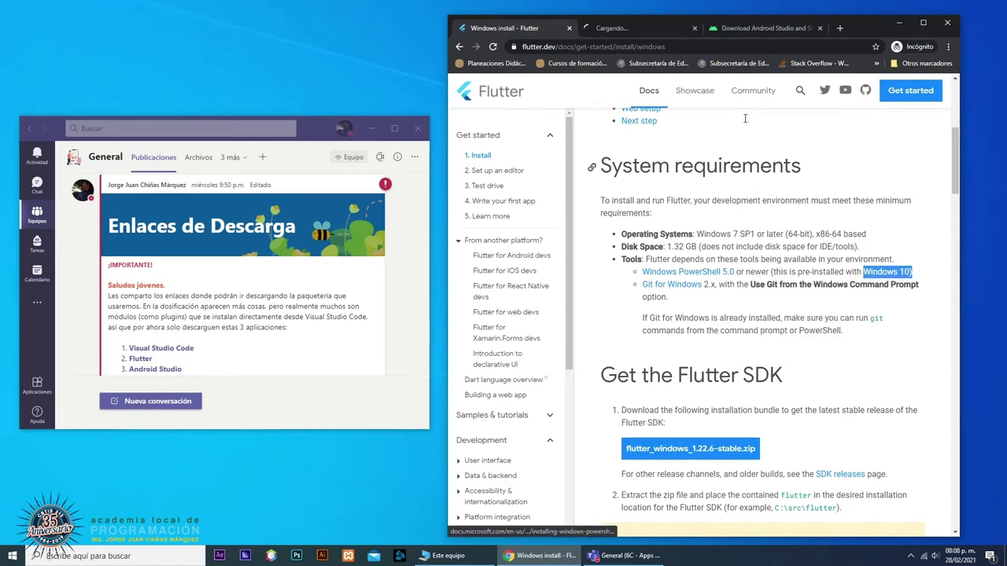
{"action": "left_click", "coordinate": [651, 26]}
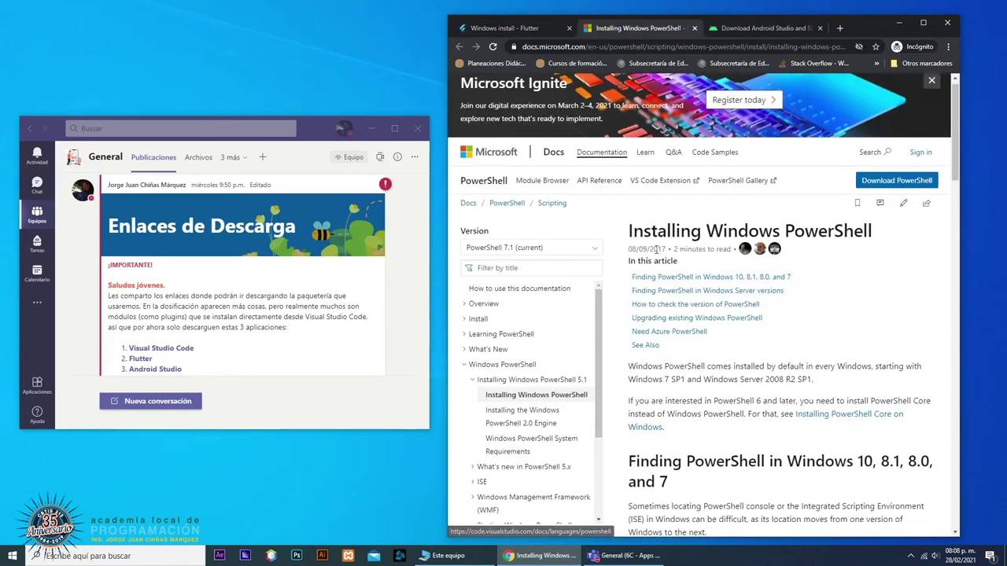
{"action": "scroll", "coordinate": [653, 252], "scroll_direction": "down", "scroll_amount": 2}
{"action": "left_click", "coordinate": [694, 29]}
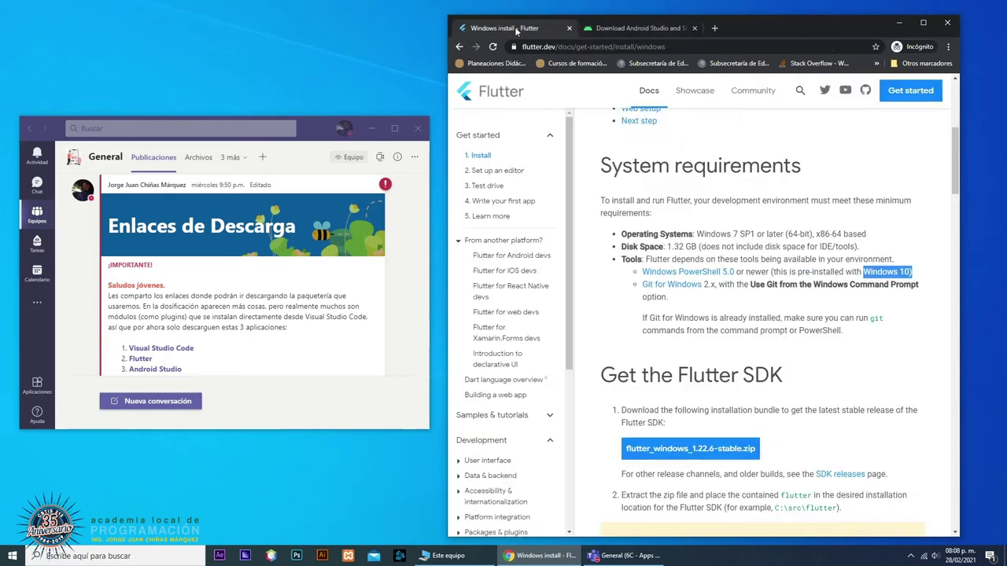
{"action": "left_click", "coordinate": [858, 266]}
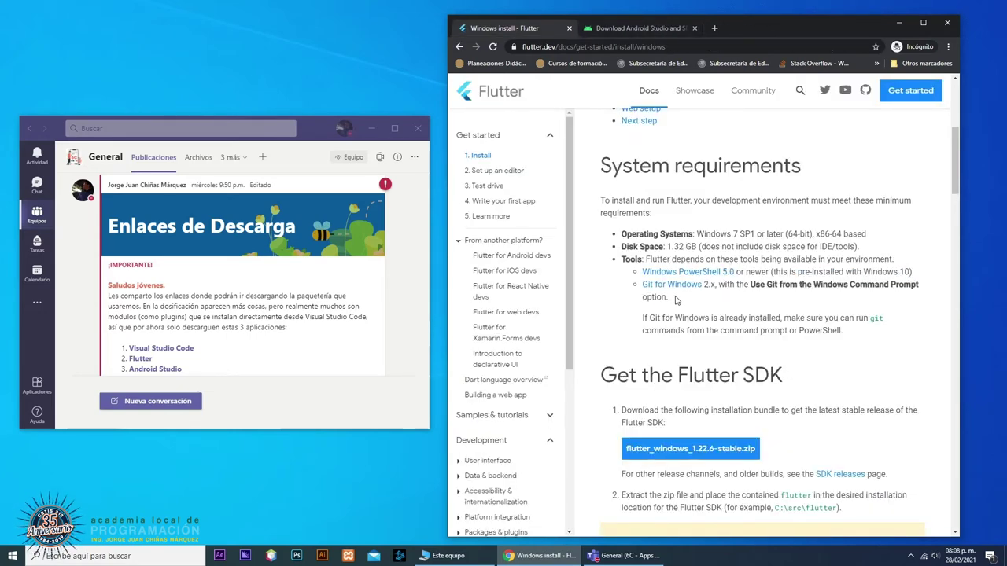
- Open the Git for Windows link in a new tab and review the Setup and Portable download options
{"action": "left_click_drag", "start_coordinate": [675, 300], "coordinate": [642, 288]}
{"action": "left_click", "coordinate": [788, 276]}
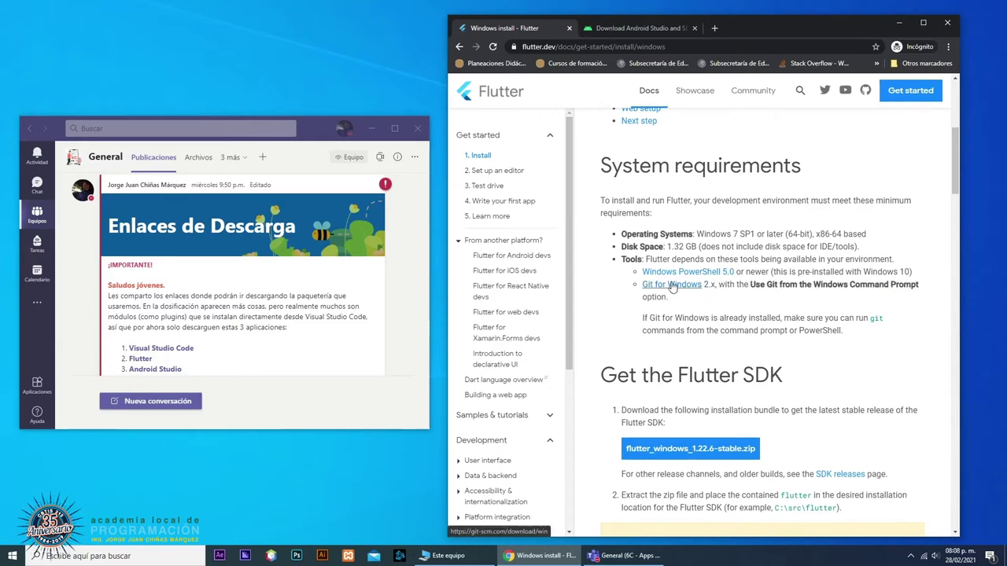
{"action": "right_click", "coordinate": [684, 287]}
{"action": "left_click", "coordinate": [744, 292]}
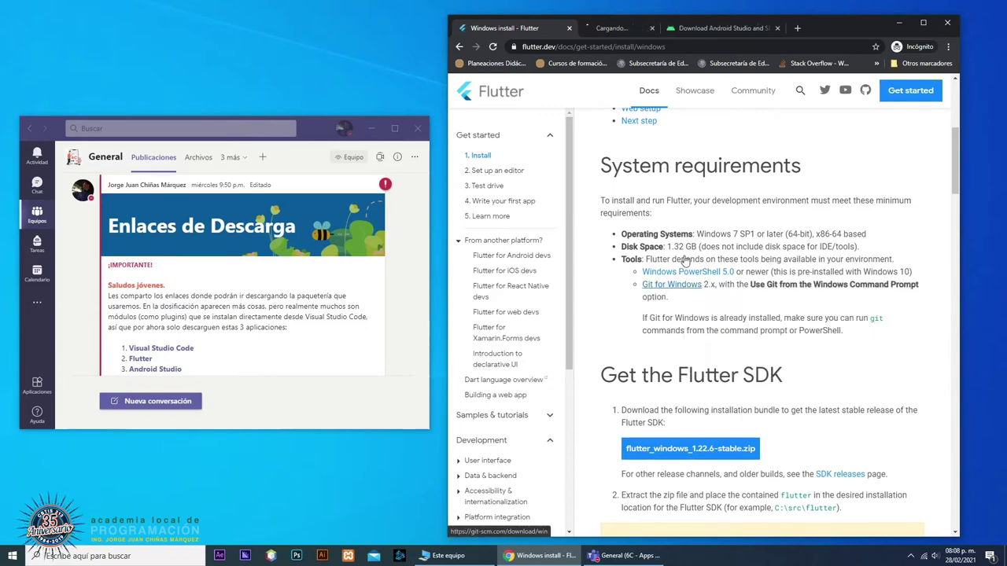
{"action": "left_click", "coordinate": [622, 28]}
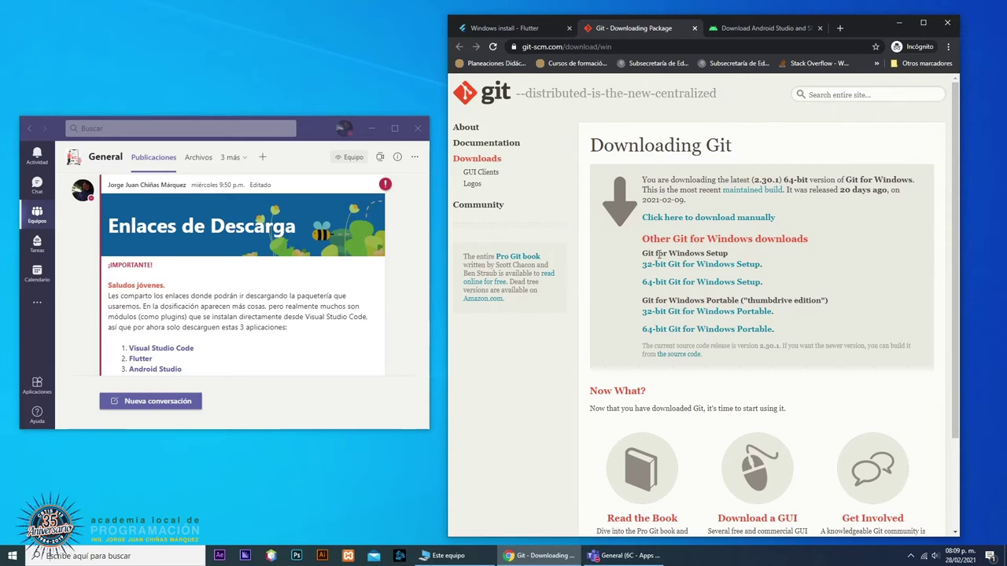
{"action": "left_click_drag", "start_coordinate": [659, 253], "coordinate": [819, 329]}
{"action": "left_click", "coordinate": [835, 326]}
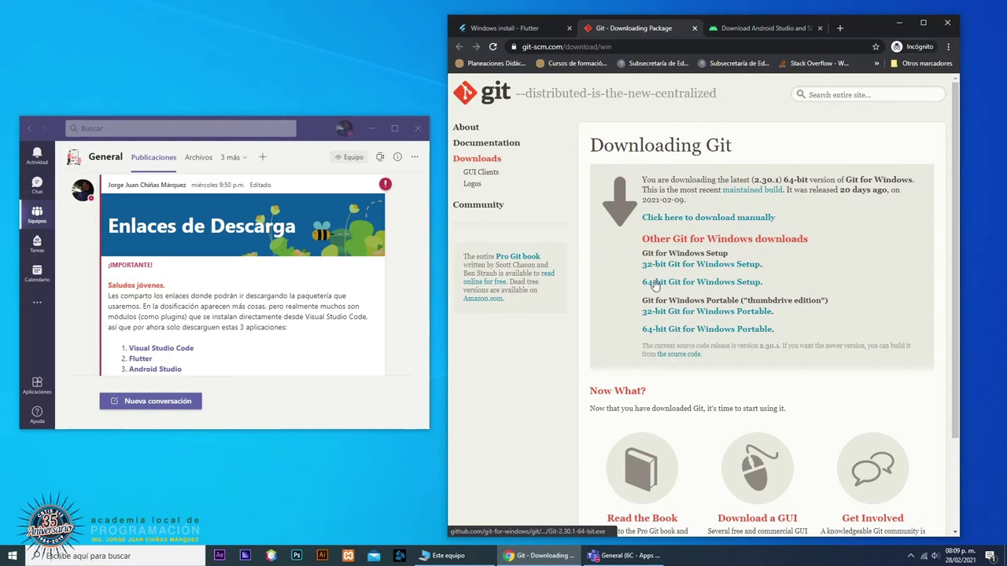
{"action": "left_click_drag", "start_coordinate": [642, 284], "coordinate": [760, 295]}
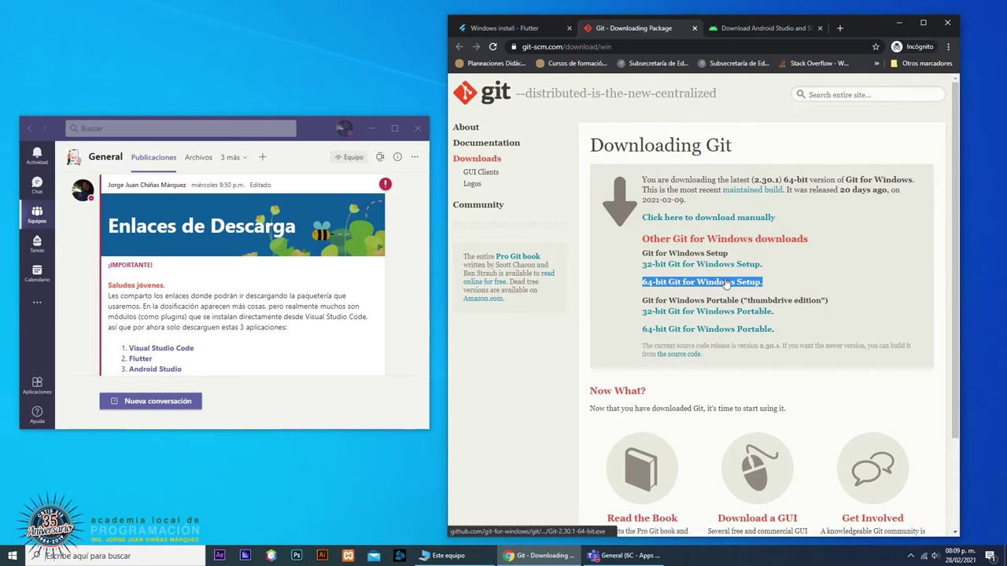
- Check the system type in the properties of Este equipo, then close the system information and minimize the file window
{"action": "left_click", "coordinate": [464, 557]}
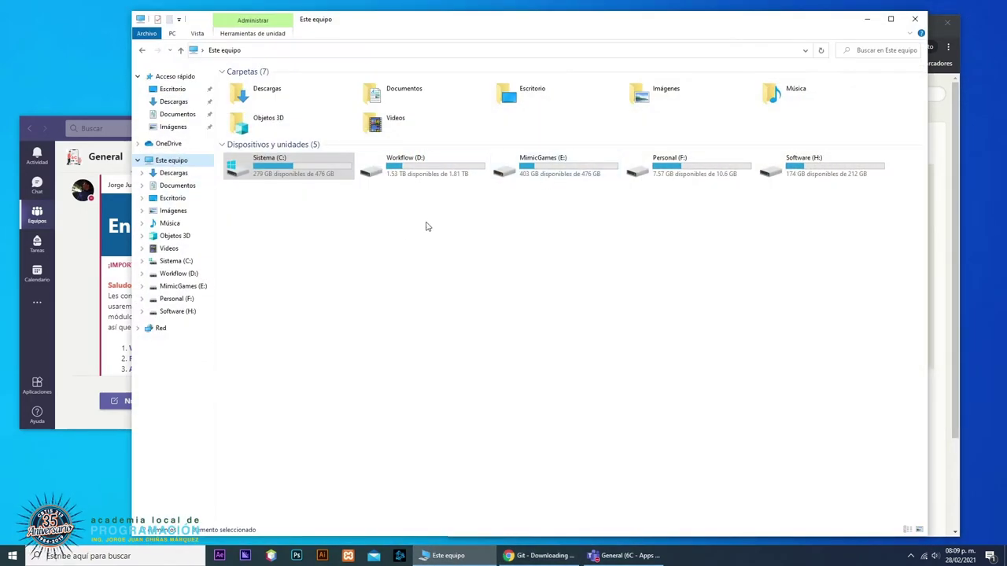
{"action": "right_click", "coordinate": [170, 161]}
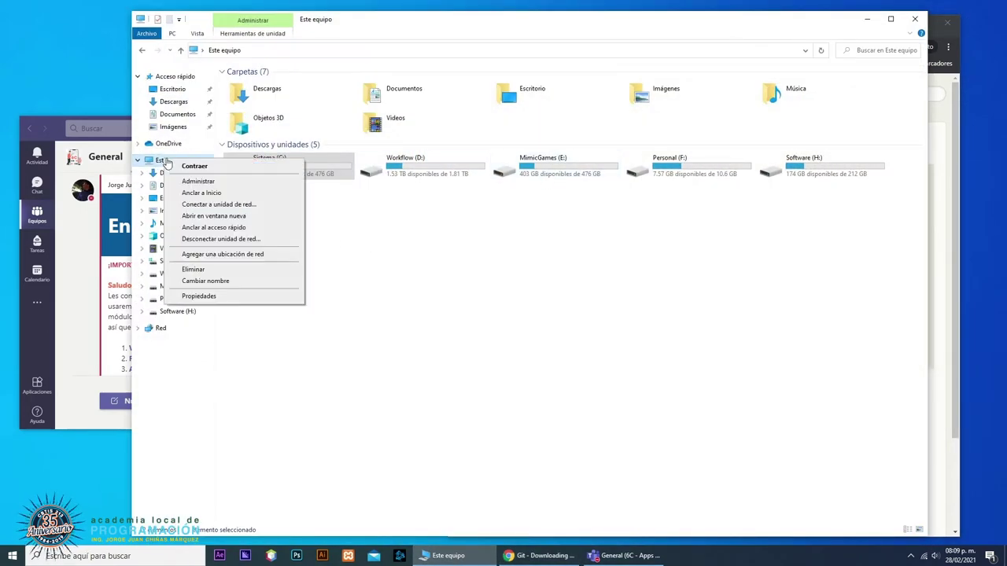
{"action": "left_click", "coordinate": [437, 244]}
{"action": "right_click", "coordinate": [173, 162]}
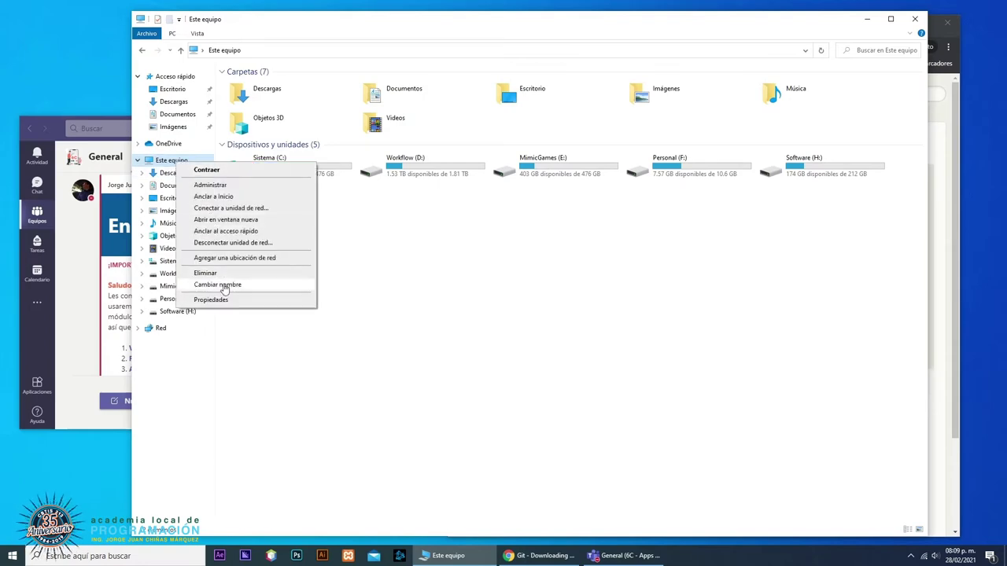
{"action": "left_click", "coordinate": [225, 303]}
{"action": "left_click_drag", "start_coordinate": [659, 120], "coordinate": [400, 120]}
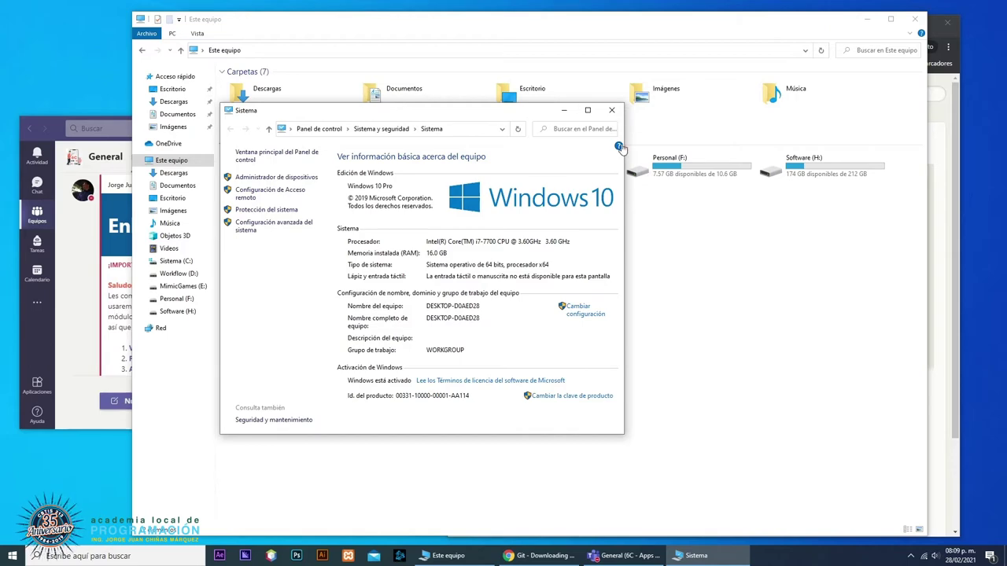
{"action": "left_click", "coordinate": [612, 110]}
{"action": "left_click", "coordinate": [867, 19]}
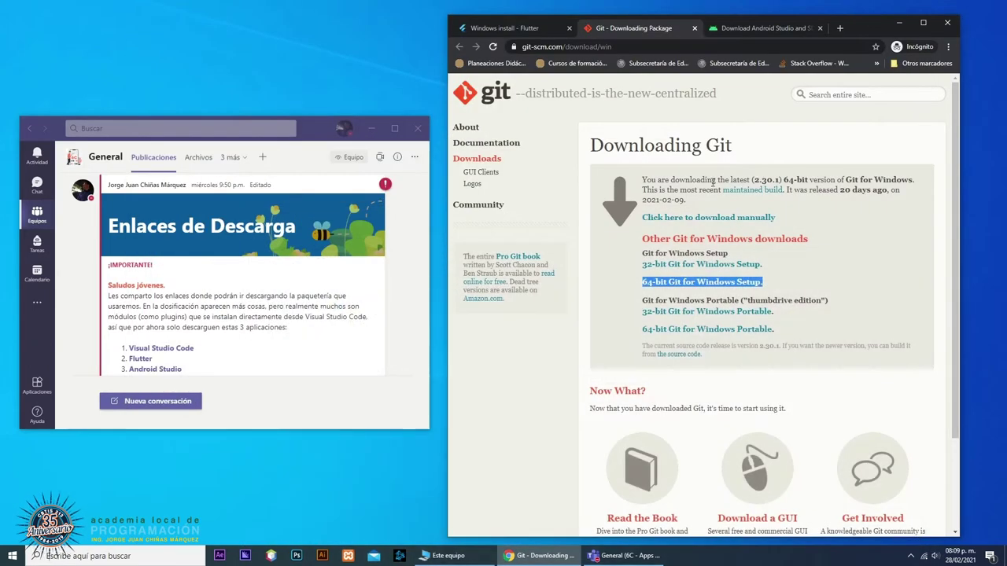
- Download the 64-bit Git for Windows Setup from the Downloading Git page
{"action": "left_click", "coordinate": [629, 287]}
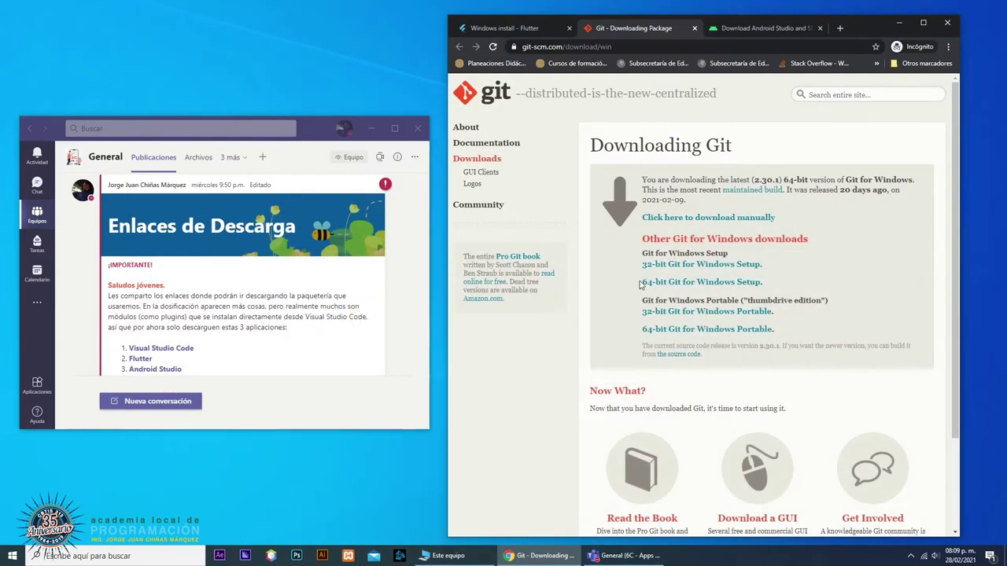
{"action": "left_click_drag", "start_coordinate": [638, 283], "coordinate": [763, 283]}
{"action": "left_click", "coordinate": [775, 283]}
{"action": "left_click", "coordinate": [674, 287]}
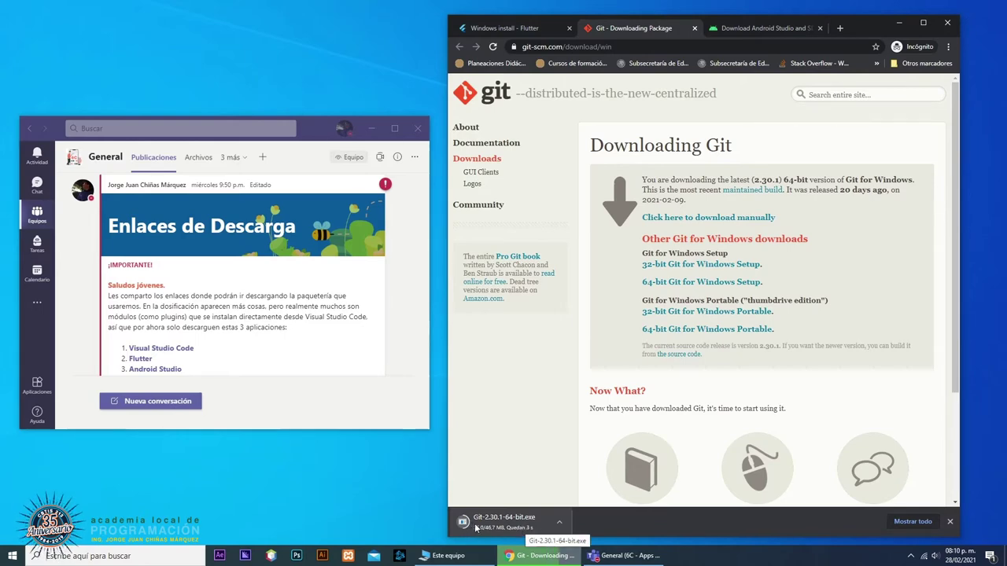
- Open the Descargas folder in a maximized file window and dismiss the browser's download bar
{"action": "left_click", "coordinate": [446, 556]}
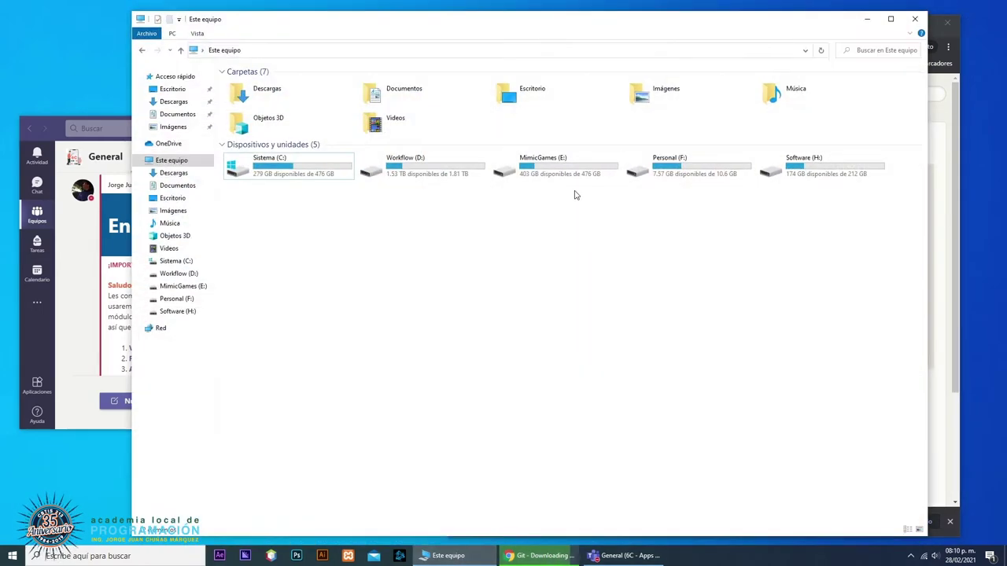
{"action": "double_click", "coordinate": [293, 90]}
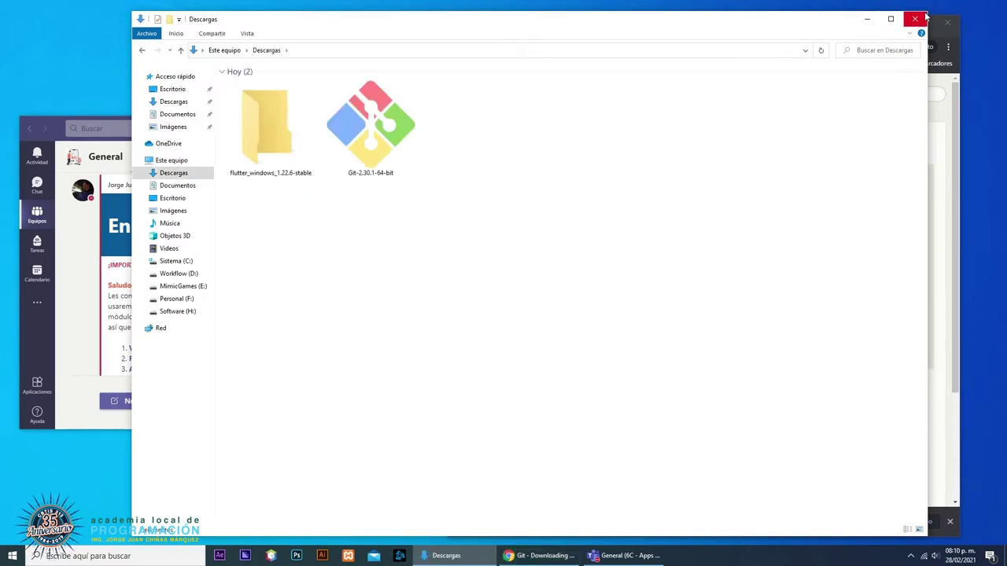
{"action": "left_click", "coordinate": [893, 19]}
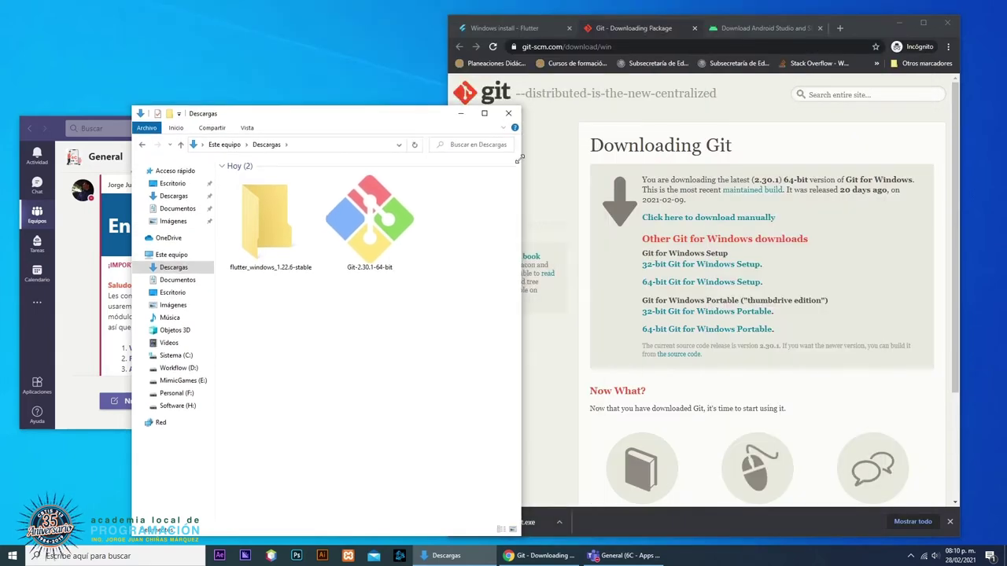
{"action": "left_click_drag", "start_coordinate": [365, 103], "coordinate": [263, 172]}
{"action": "left_click", "coordinate": [950, 523]}
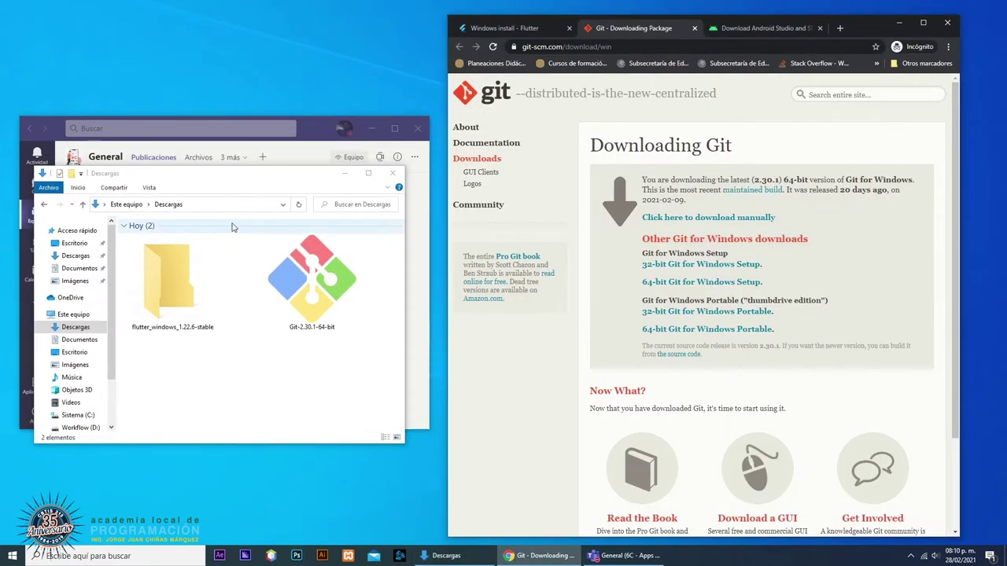
{"action": "left_click", "coordinate": [369, 174]}
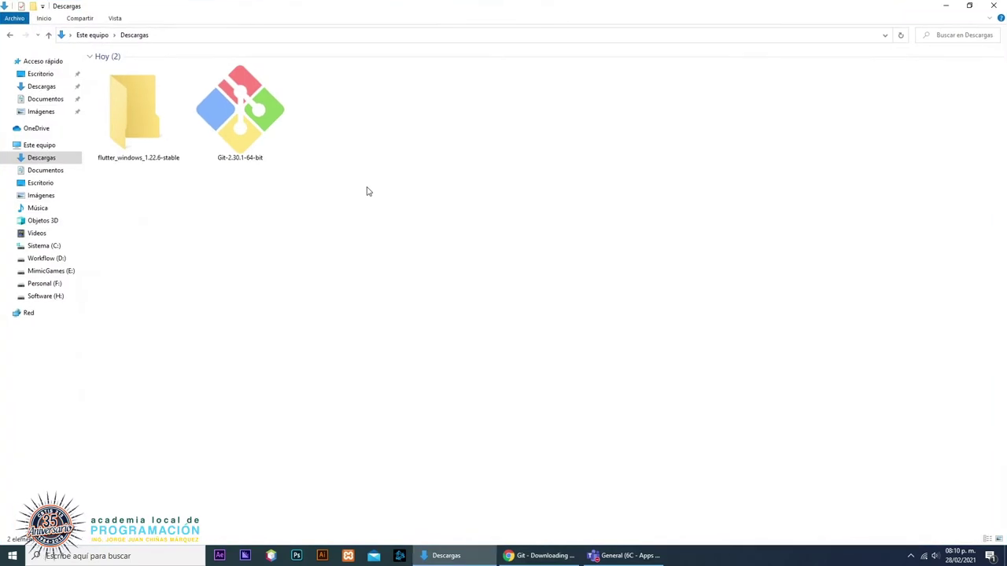
{"action": "double_click", "coordinate": [242, 128]}
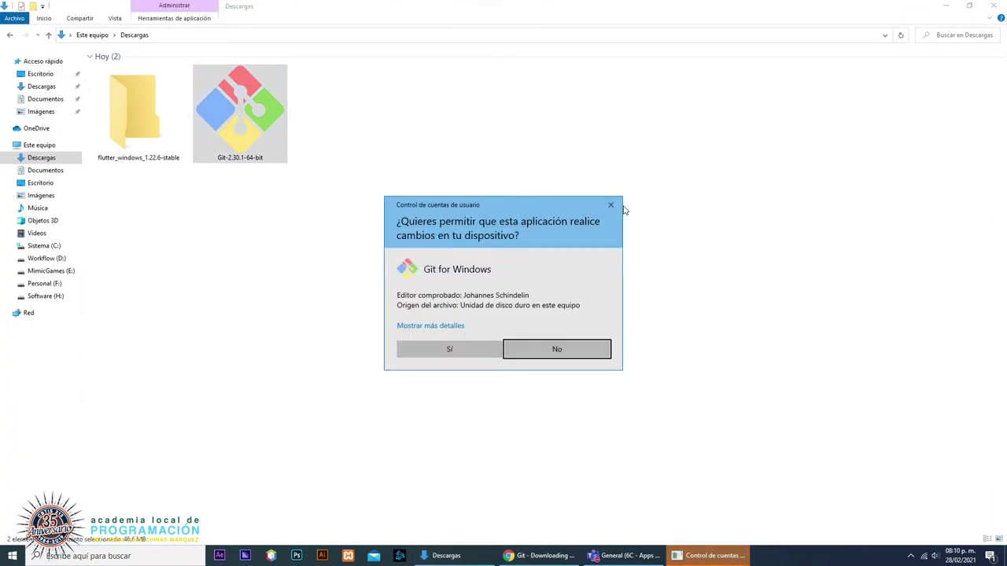
{"action": "left_click", "coordinate": [610, 205]}
{"action": "left_click", "coordinate": [355, 207]}
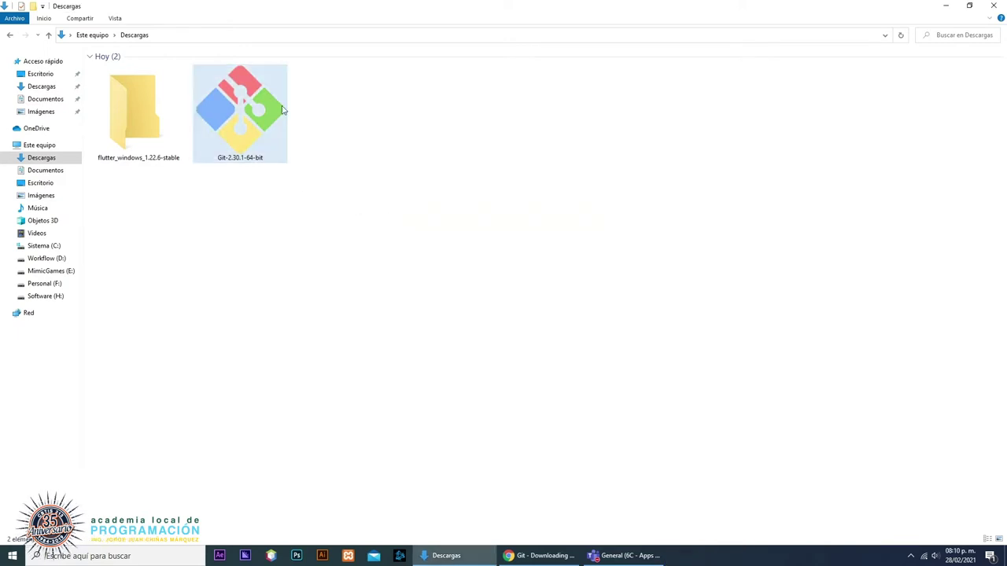
{"action": "left_click", "coordinate": [242, 125]}
{"action": "right_click", "coordinate": [236, 122]}
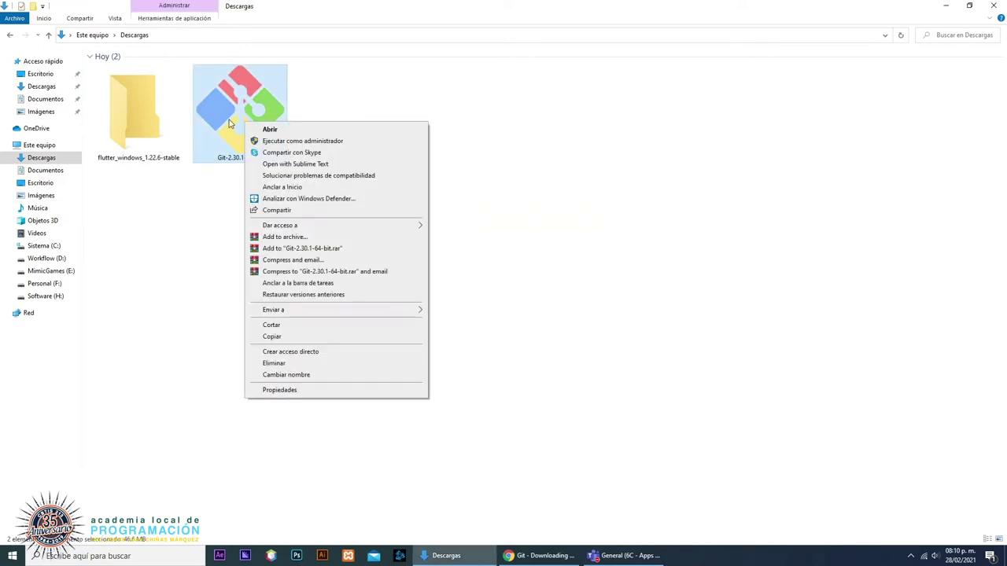
{"action": "left_click", "coordinate": [195, 201]}
{"action": "left_click", "coordinate": [196, 201]}
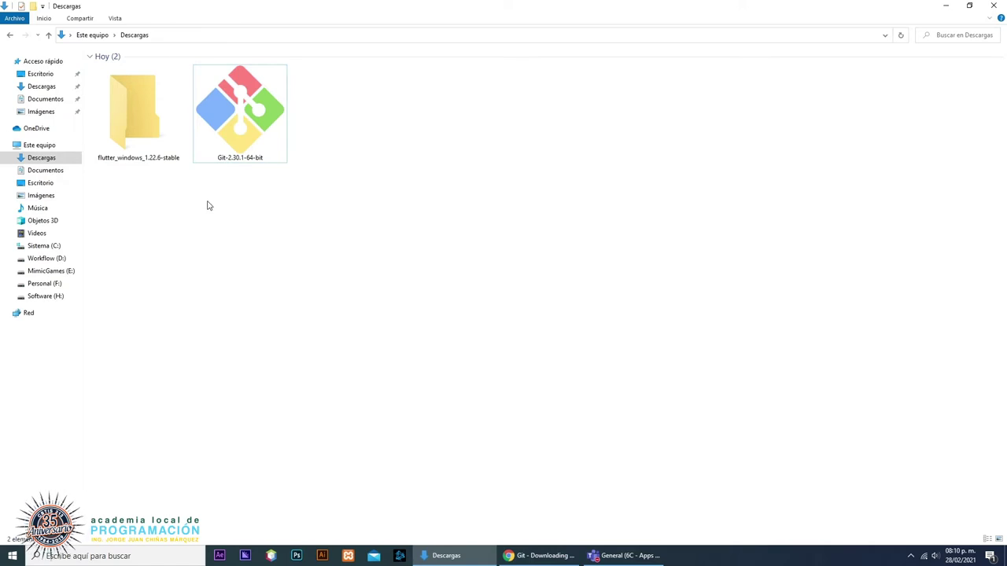
- Launch the Git-2.30.1-64-bit installer from Descargas, allow it to make changes, and minimize the folder and browser windows behind the setup
{"action": "left_click", "coordinate": [241, 140]}
{"action": "right_click", "coordinate": [240, 139]}
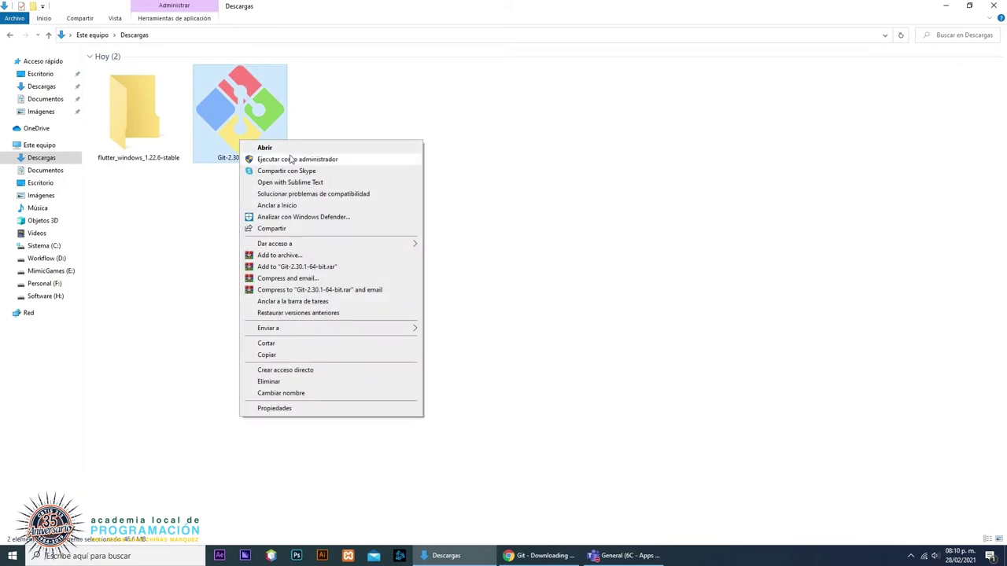
{"action": "left_click", "coordinate": [236, 123]}
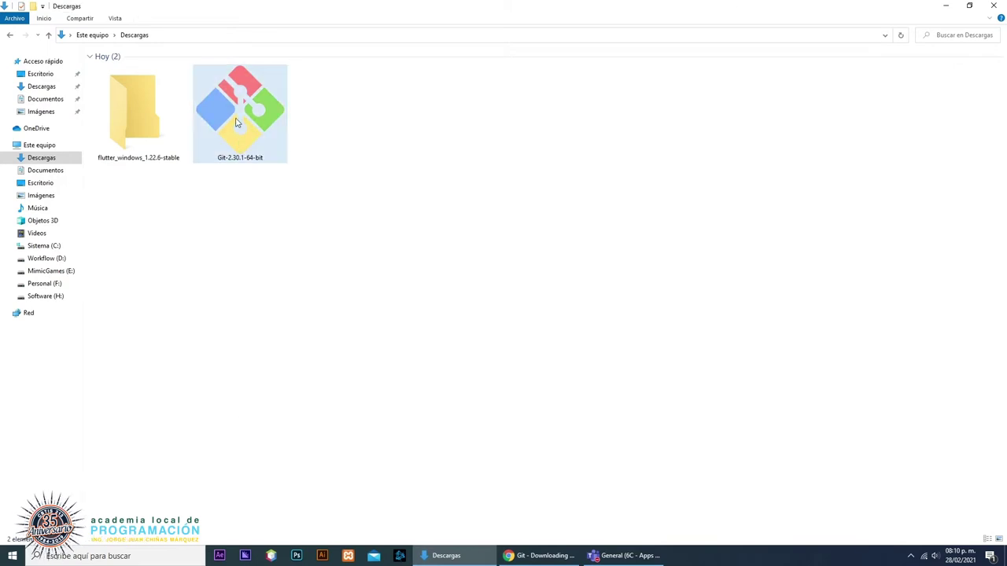
{"action": "double_click", "coordinate": [236, 124]}
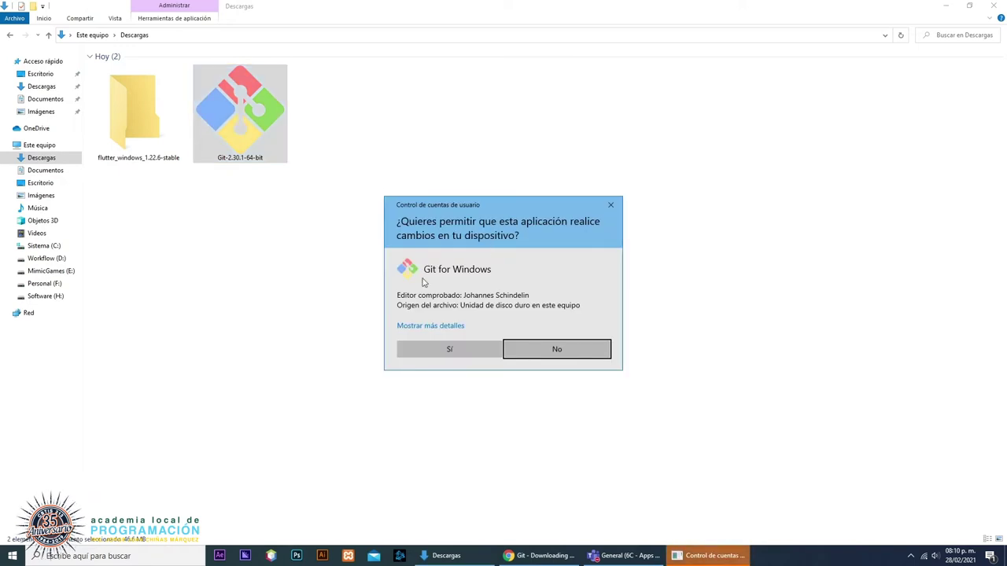
{"action": "left_click", "coordinate": [440, 351]}
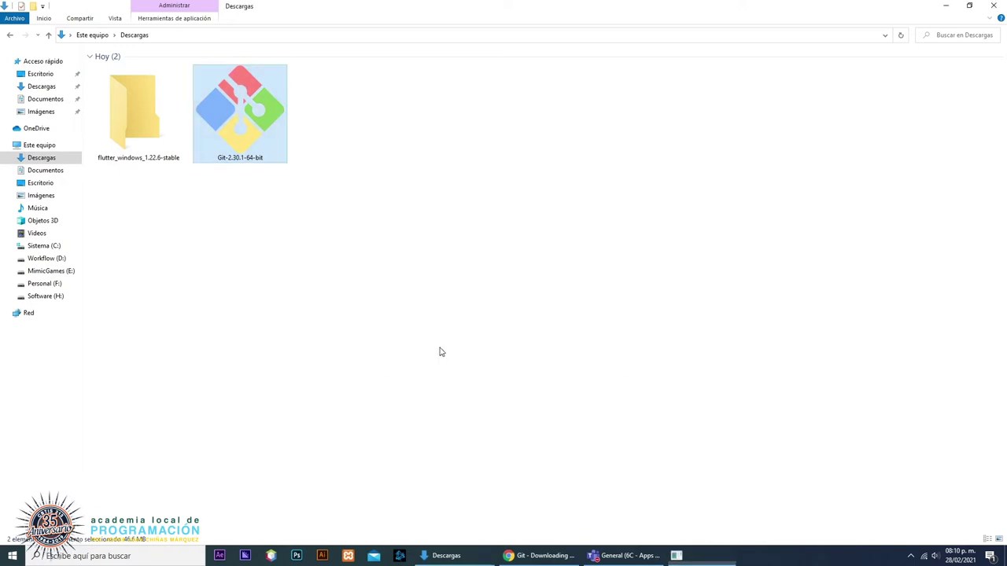
{"action": "left_click", "coordinate": [947, 5]}
{"action": "mouse_move", "coordinate": [529, 174]}
{"action": "left_mouse_down"}
{"action": "mouse_move", "coordinate": [488, 177]}
{"action": "mouse_move", "coordinate": [540, 188]}
{"action": "left_mouse_up"}
{"action": "left_click", "coordinate": [373, 128]}
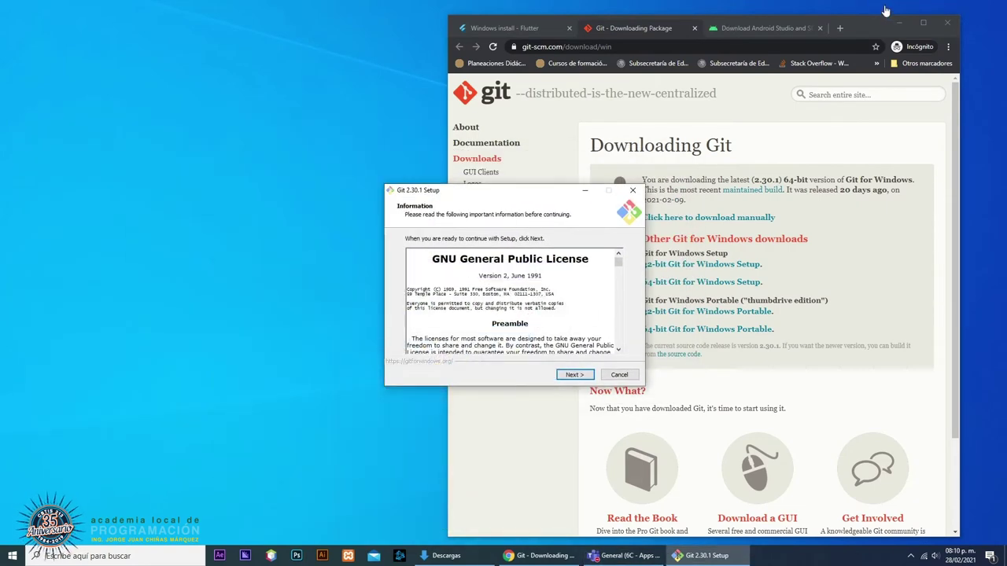
{"action": "left_click", "coordinate": [899, 23]}
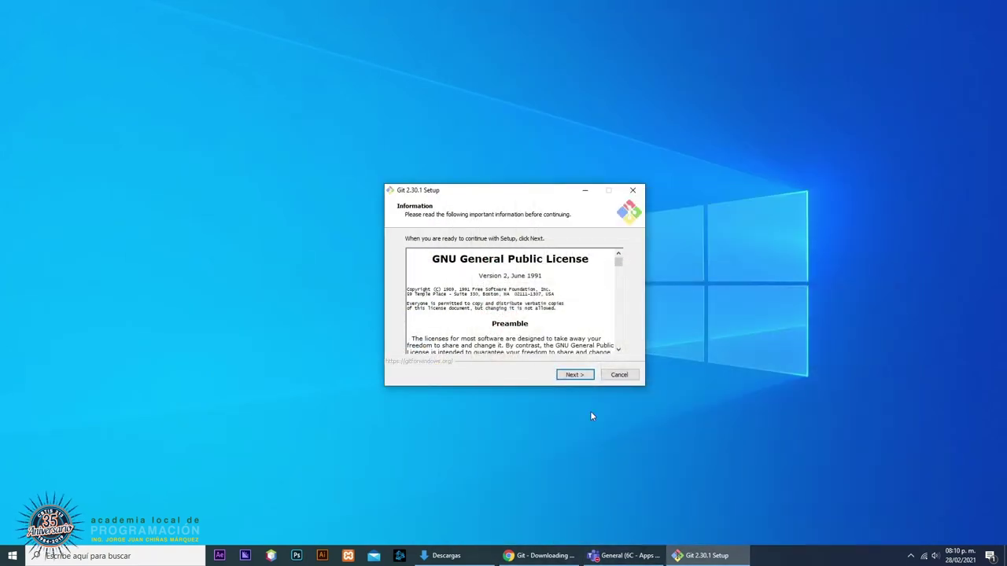
- Accept the license and keep C:\Program Files\Git, the preset components and the Git Start Menu folder for the installation
{"action": "left_click", "coordinate": [569, 376]}
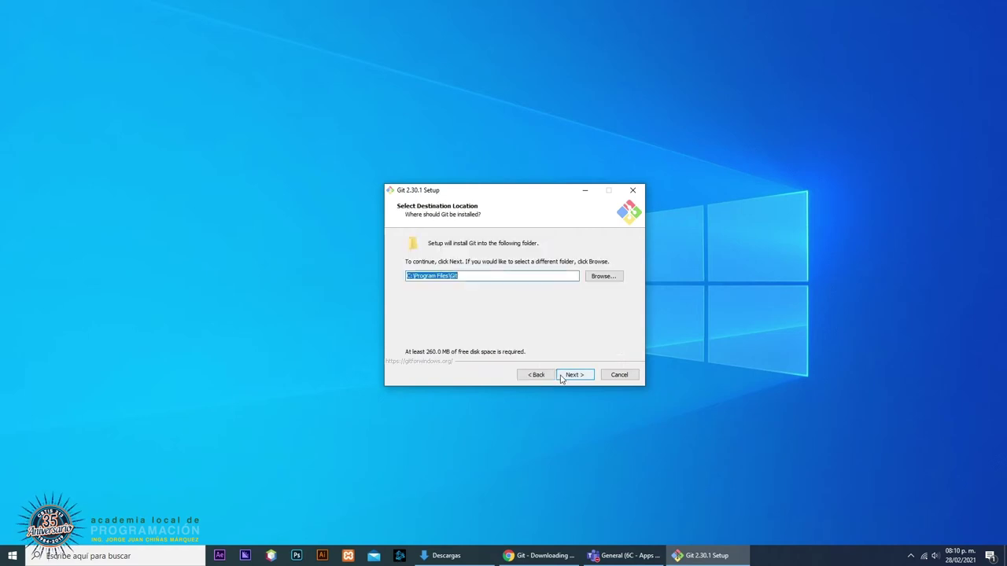
{"action": "left_click", "coordinate": [564, 375]}
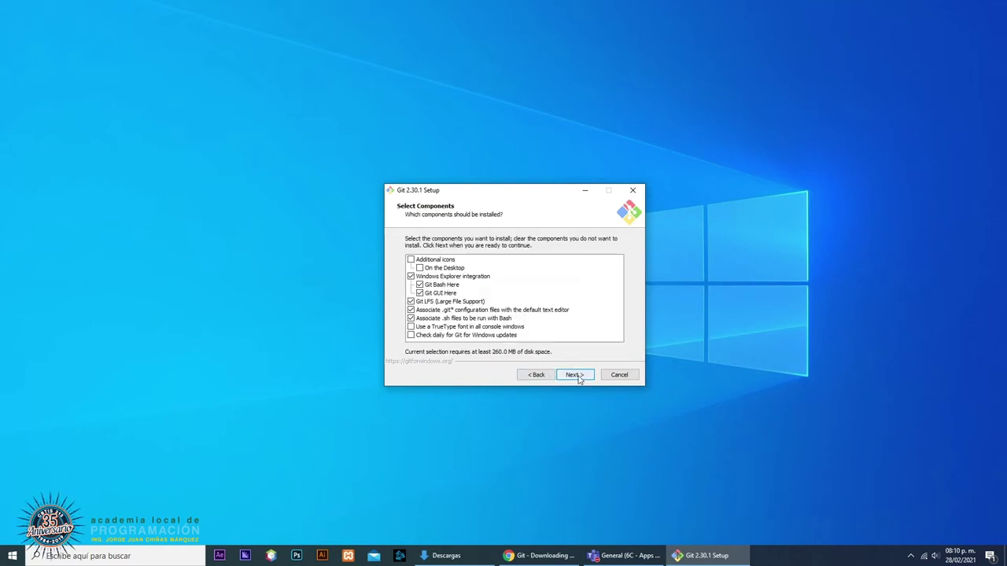
{"action": "left_click", "coordinate": [575, 375]}
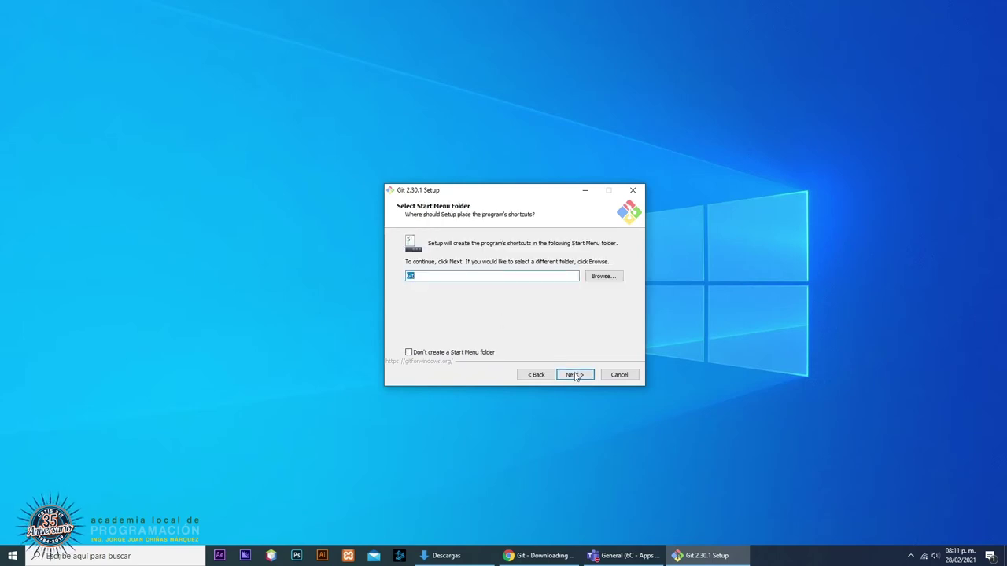
{"action": "left_click", "coordinate": [575, 375]}
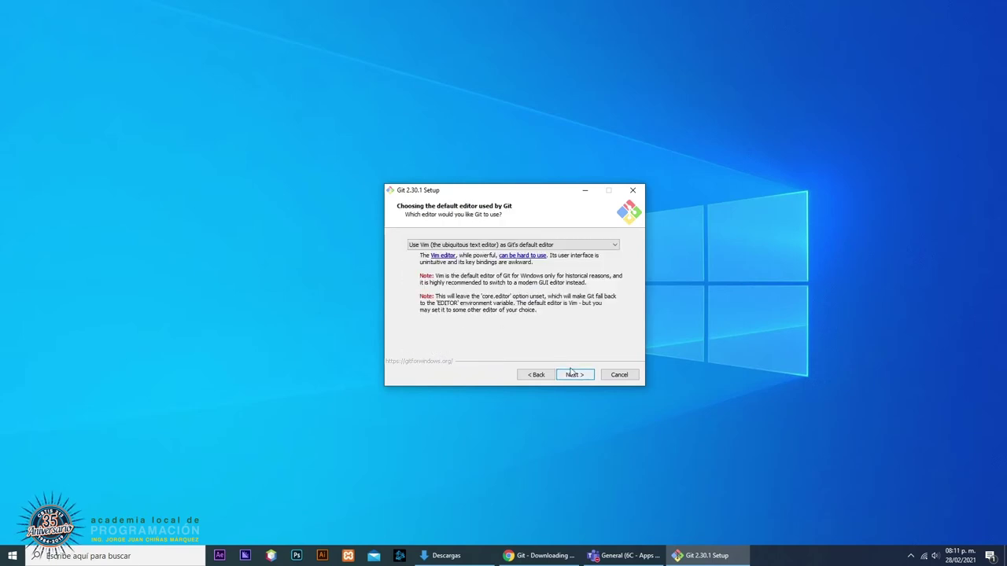
- Review the default editor choices, keep Vim as Git's default editor, and let Git decide the initial branch name
{"action": "left_click", "coordinate": [611, 247]}
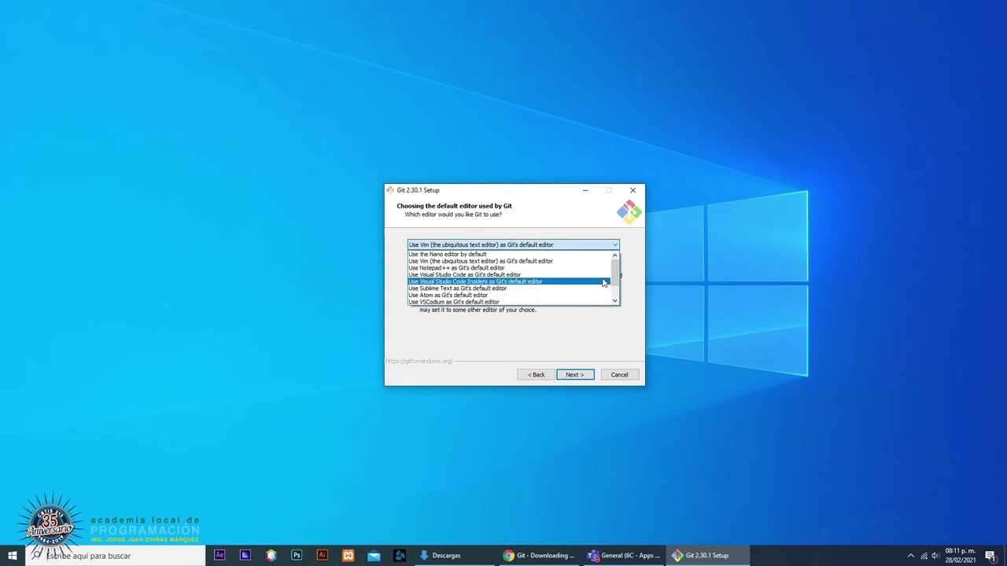
{"action": "scroll", "coordinate": [604, 281], "scroll_direction": "down", "scroll_amount": 1}
{"action": "left_click", "coordinate": [574, 344]}
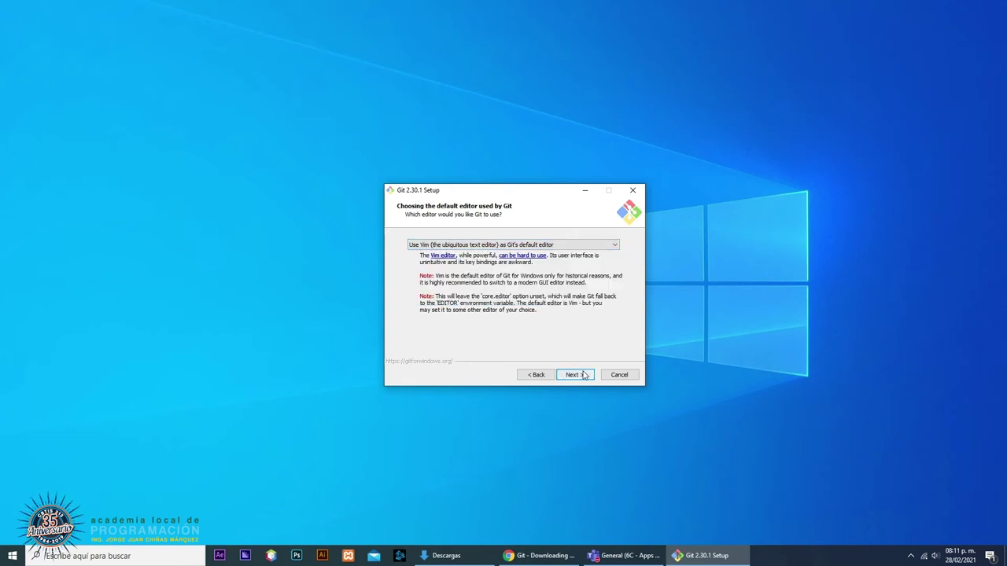
{"action": "left_click", "coordinate": [575, 376]}
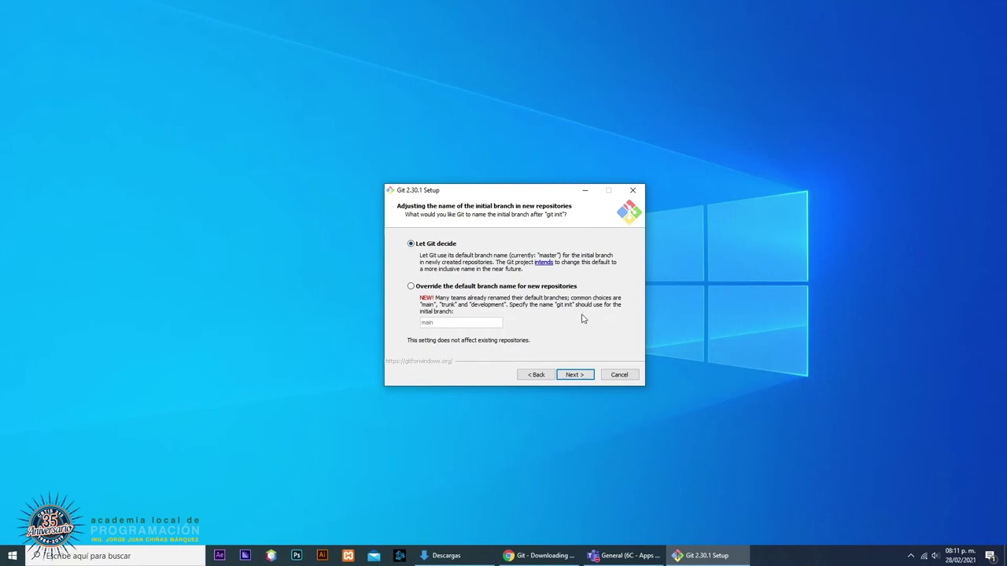
{"action": "left_click", "coordinate": [578, 376]}
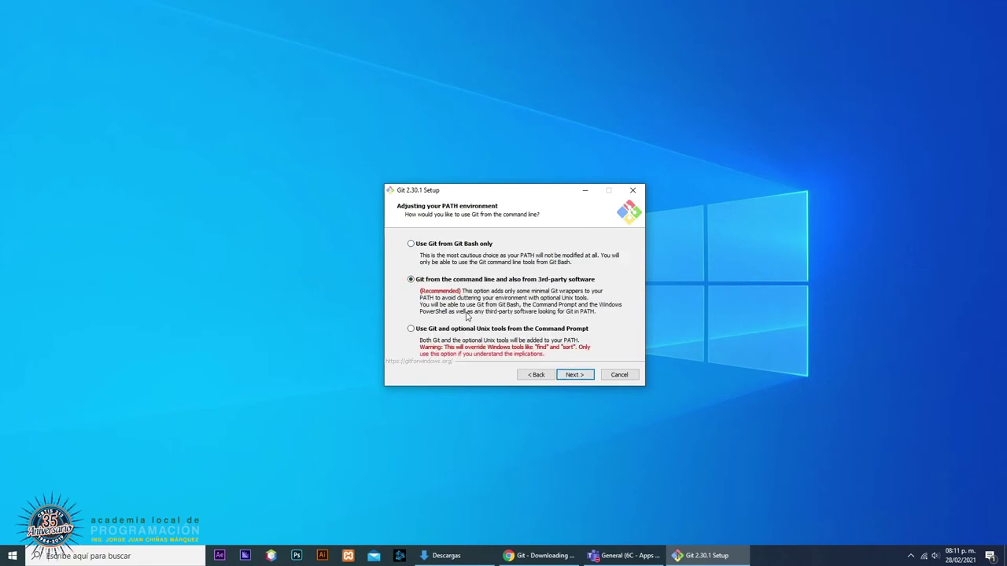
- Highlight the required Windows Command Prompt option for Git on Flutter's Windows install page and compare it with the setup's PATH options
{"action": "left_click", "coordinate": [541, 555]}
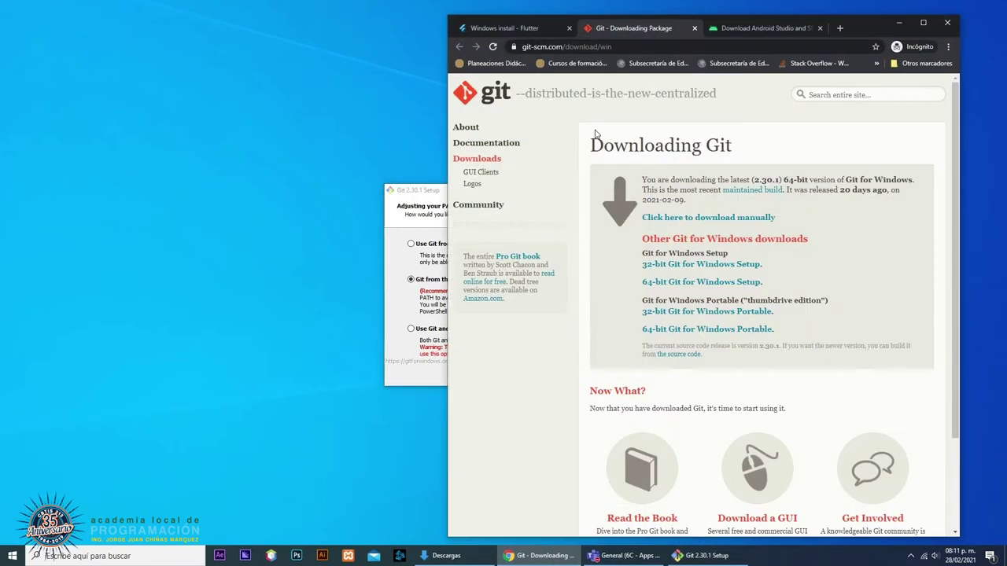
{"action": "left_click", "coordinate": [538, 30]}
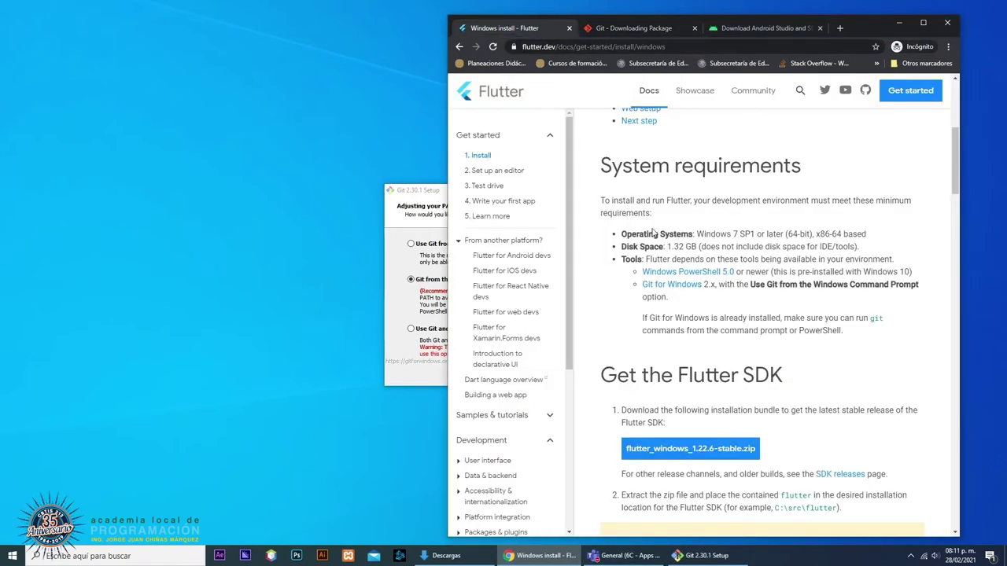
{"action": "left_click_drag", "start_coordinate": [639, 285], "coordinate": [849, 286]}
{"action": "left_click", "coordinate": [730, 294]}
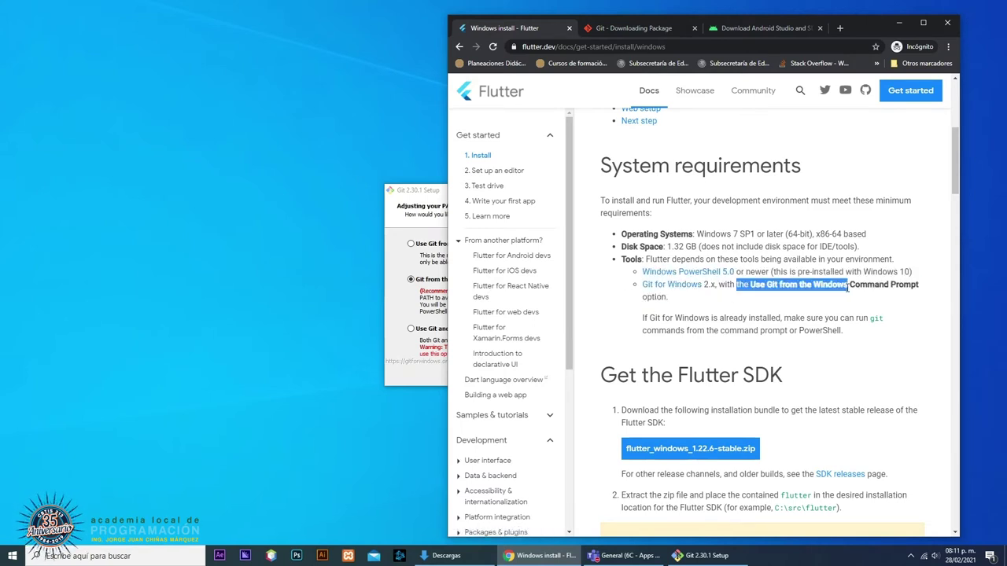
{"action": "left_click", "coordinate": [753, 288]}
{"action": "left_click_drag", "start_coordinate": [751, 285], "coordinate": [716, 299]}
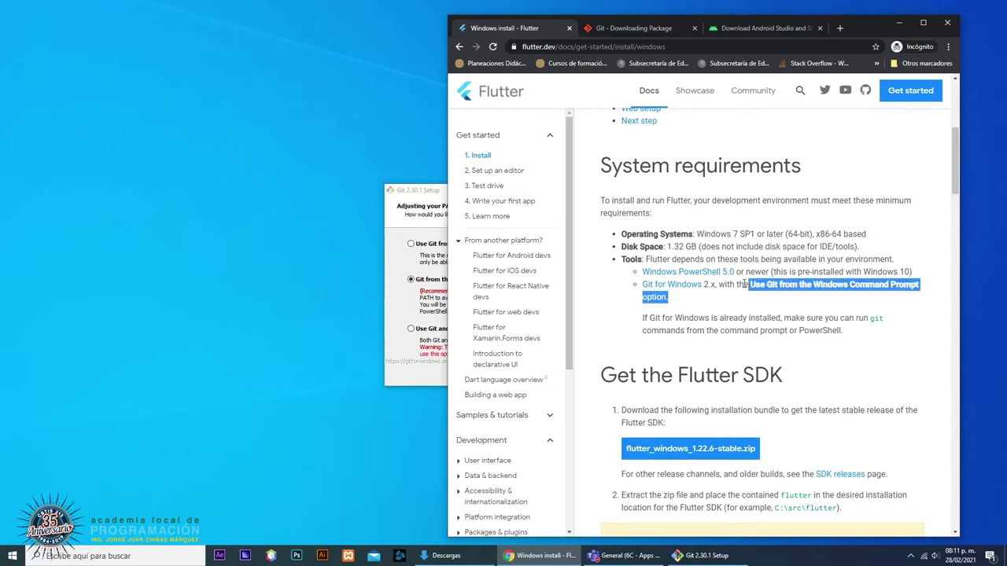
{"action": "left_click", "coordinate": [541, 555]}
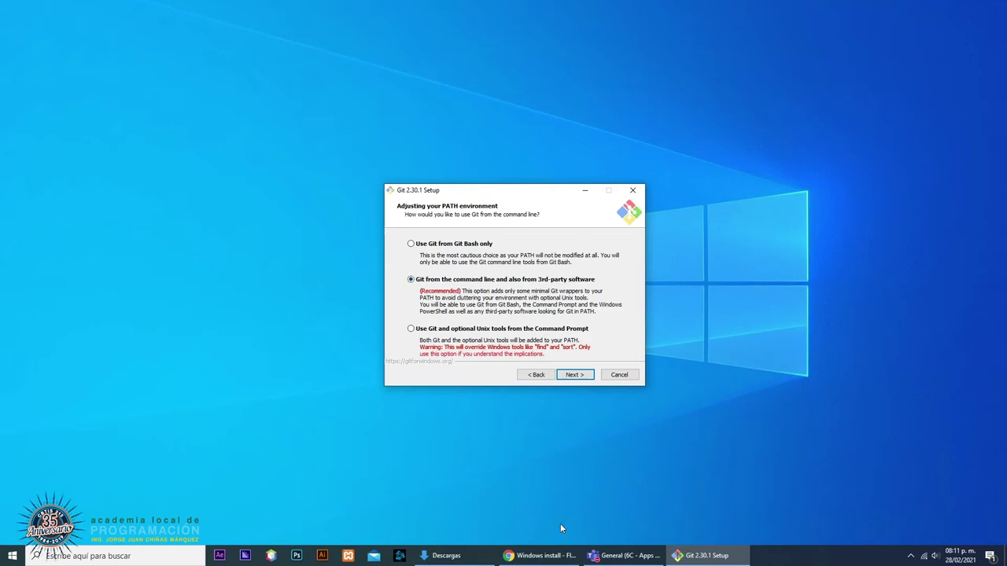
{"action": "left_click", "coordinate": [543, 556]}
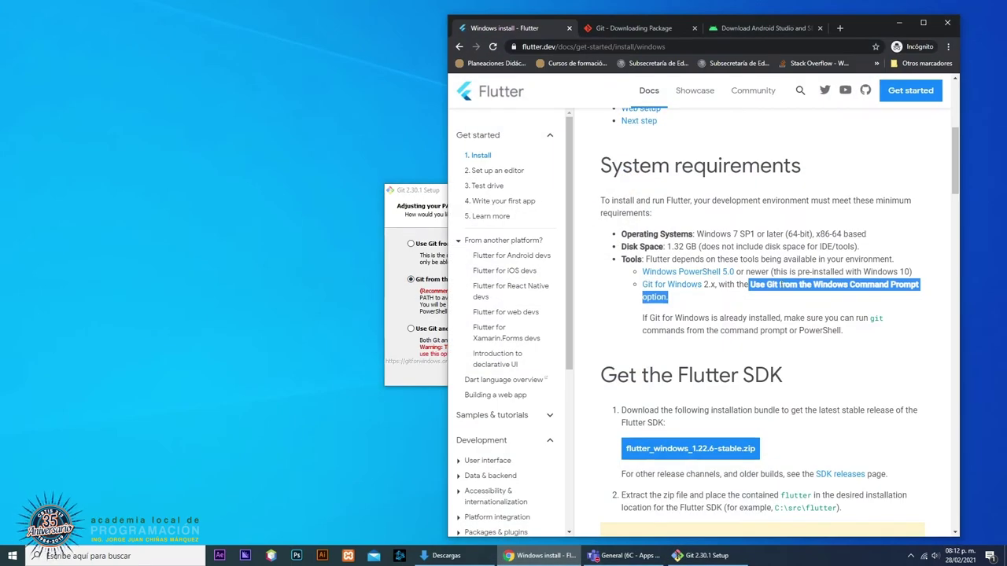
{"action": "left_click", "coordinate": [525, 560]}
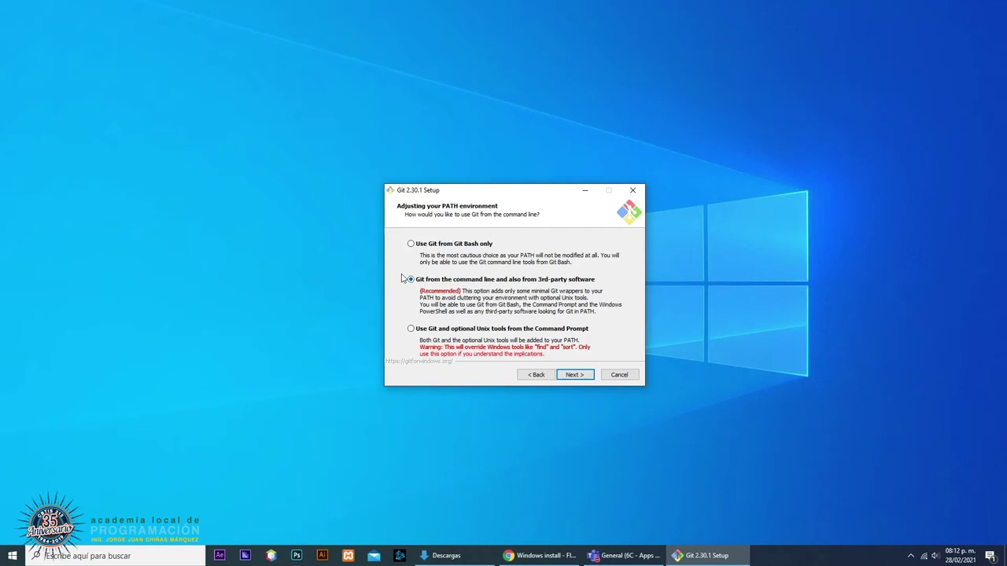
- Continue the setup with Git from the command line and 3rd-party software, OpenSSL, Windows-style checkout with Unix-style commits, MinTTY and the default git pull behavior
{"action": "left_click", "coordinate": [576, 375]}
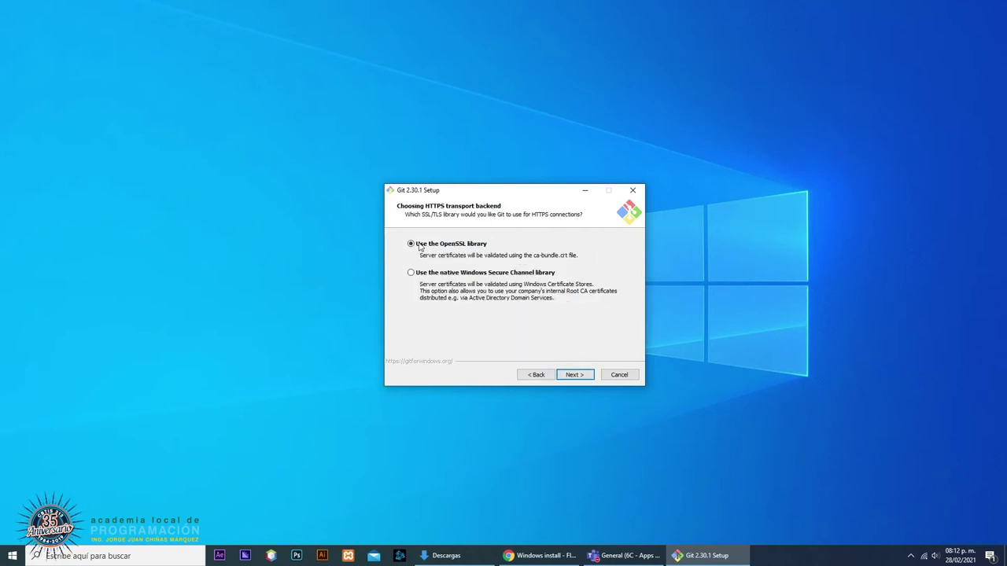
{"action": "left_click", "coordinate": [574, 375]}
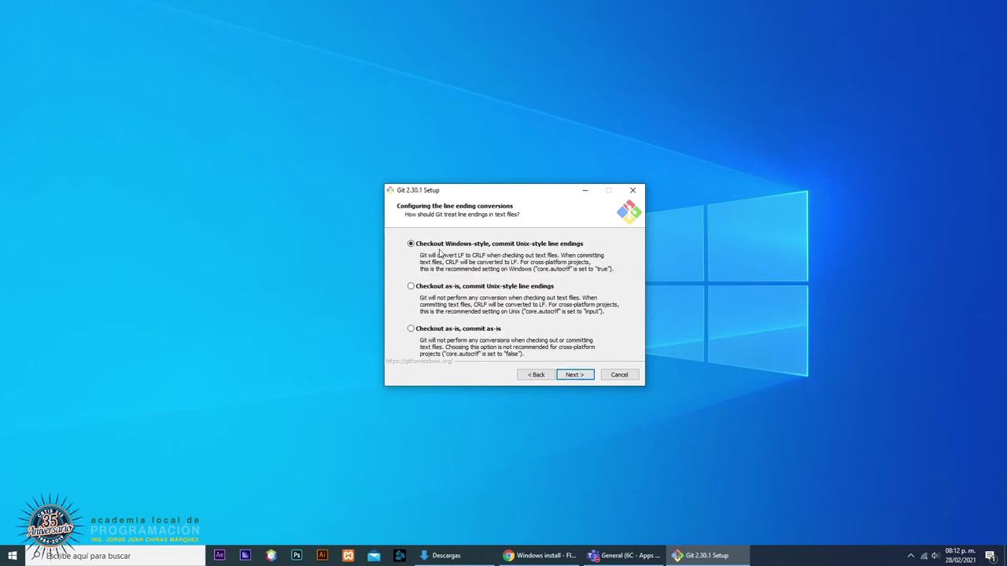
{"action": "left_click", "coordinate": [576, 374]}
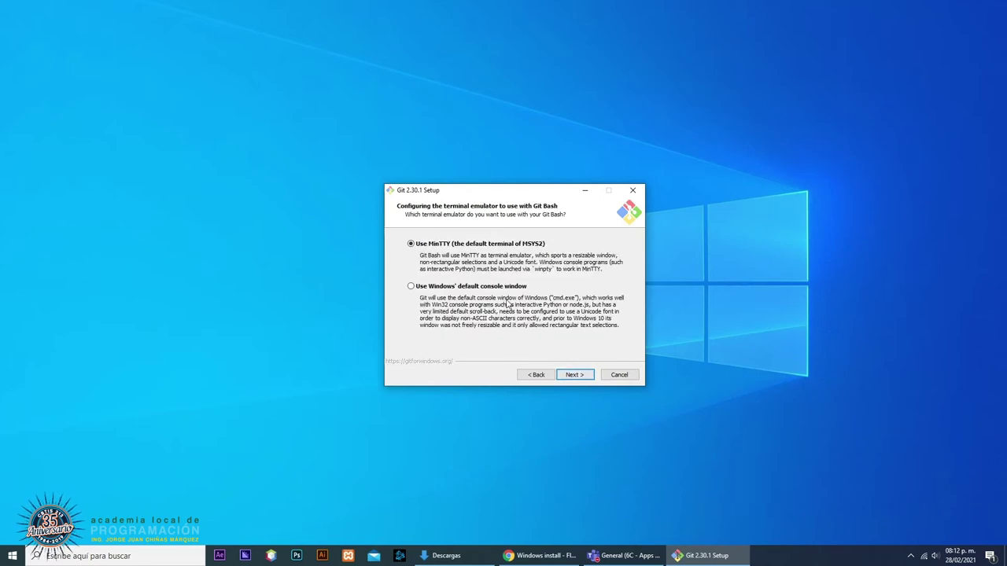
{"action": "left_click", "coordinate": [586, 376]}
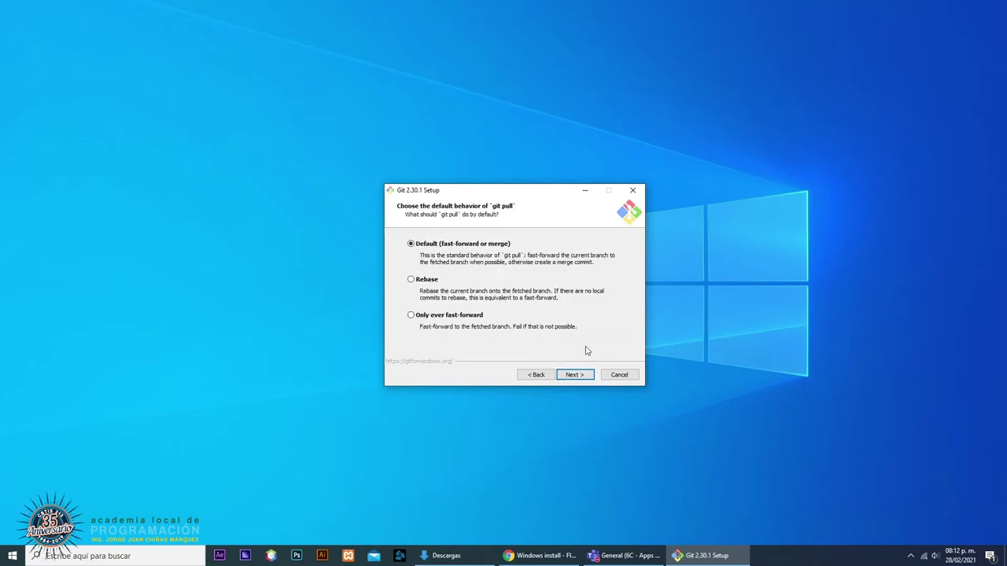
{"action": "left_click", "coordinate": [589, 375]}
{"action": "left_click", "coordinate": [589, 375]}
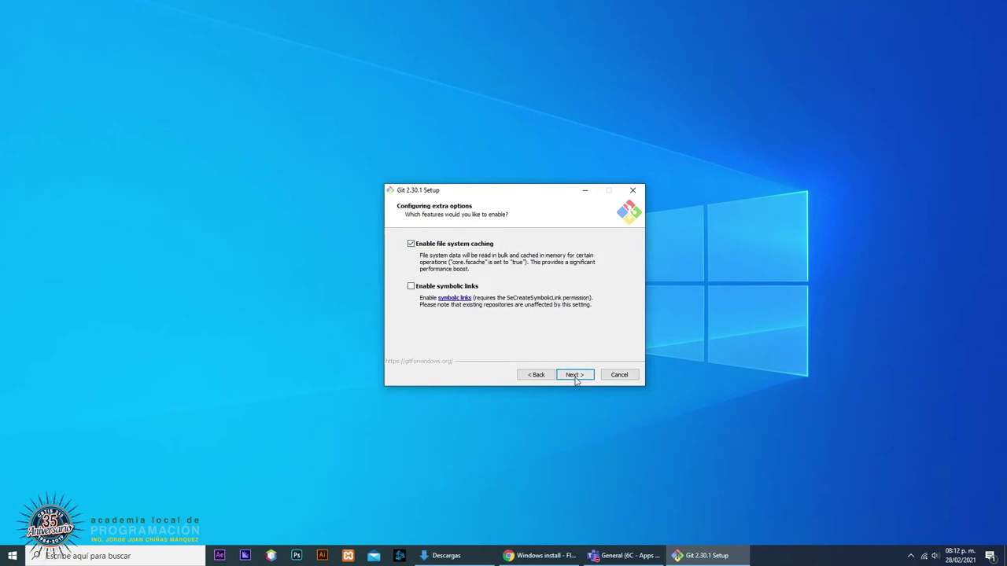
- Keep only file system caching enabled, install Git without experimental pseudo console support, and finish the wizard with View Release Notes selected
{"action": "left_click", "coordinate": [576, 376]}
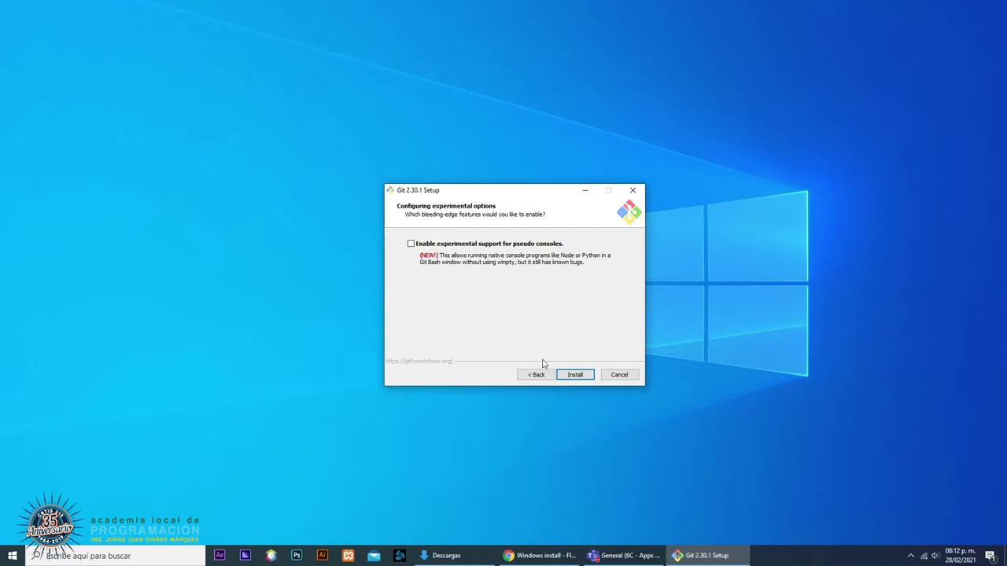
{"action": "left_click", "coordinate": [580, 378]}
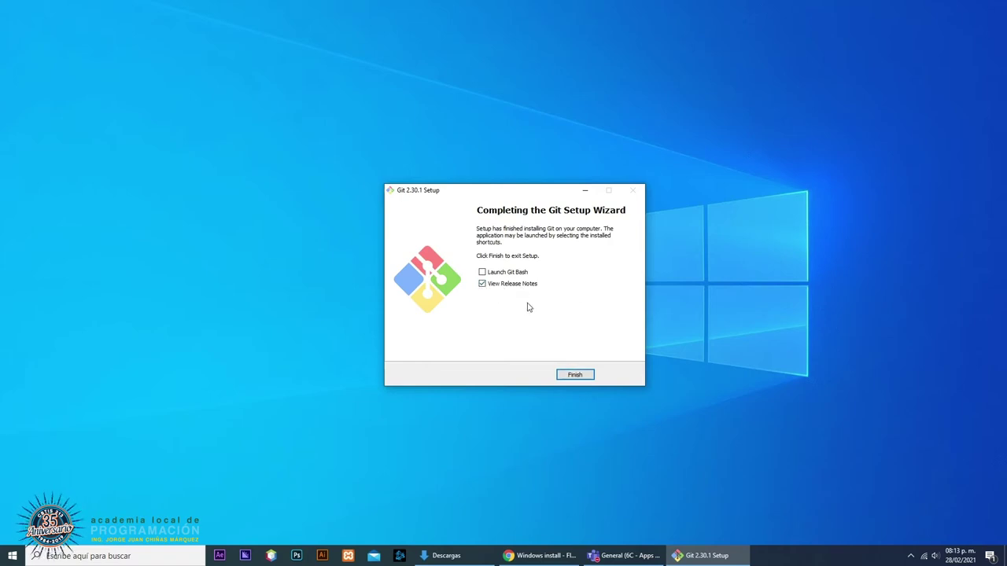
{"action": "left_click", "coordinate": [571, 375]}
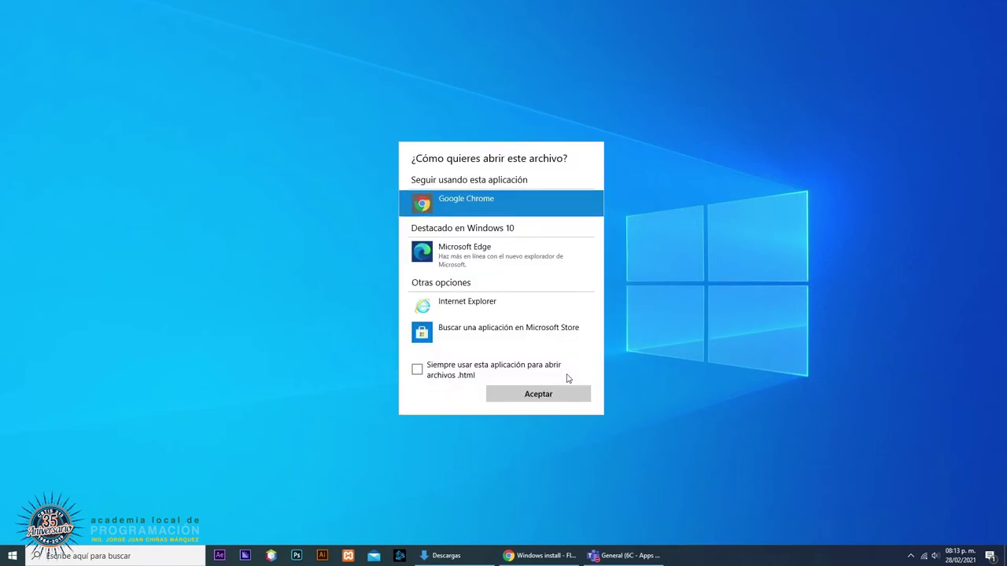
- Open the Git release notes in Google Chrome, skim and close them, and return to Flutter's Windows install page
{"action": "scroll", "coordinate": [433, 328], "scroll_direction": "down", "scroll_amount": 1}
{"action": "scroll", "coordinate": [495, 314], "scroll_direction": "up", "scroll_amount": 1}
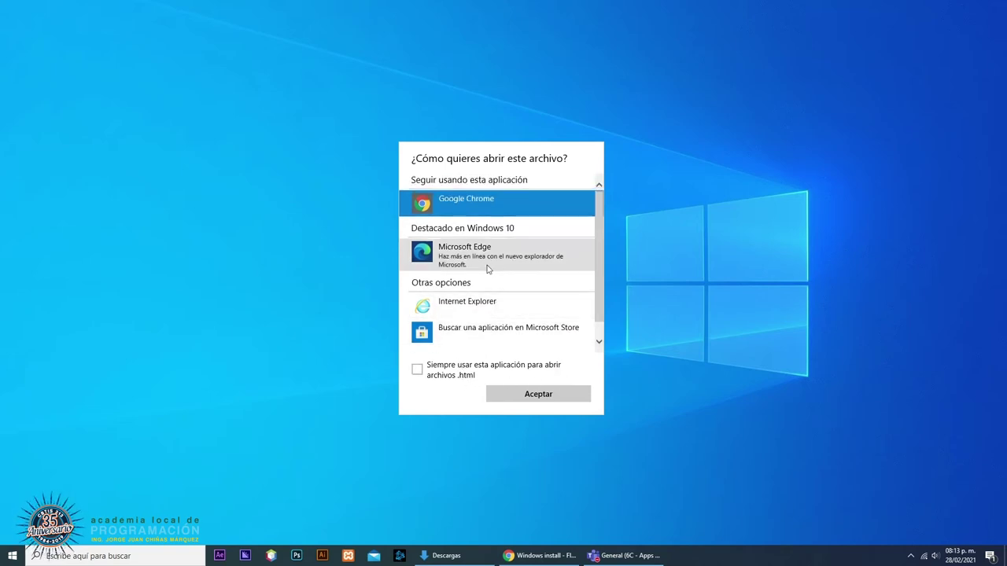
{"action": "left_click", "coordinate": [544, 389]}
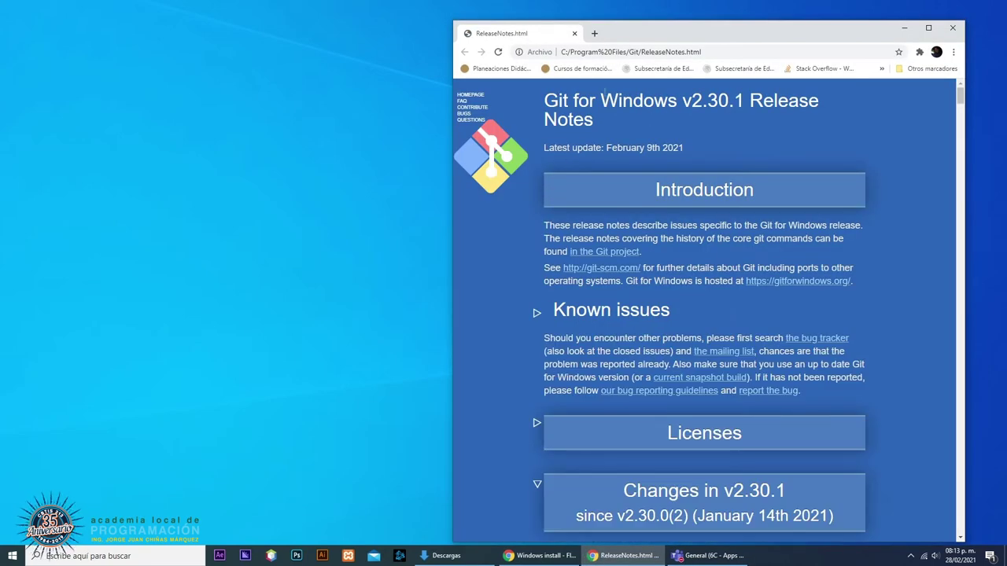
{"action": "scroll", "coordinate": [584, 129], "scroll_direction": "down", "scroll_amount": 4}
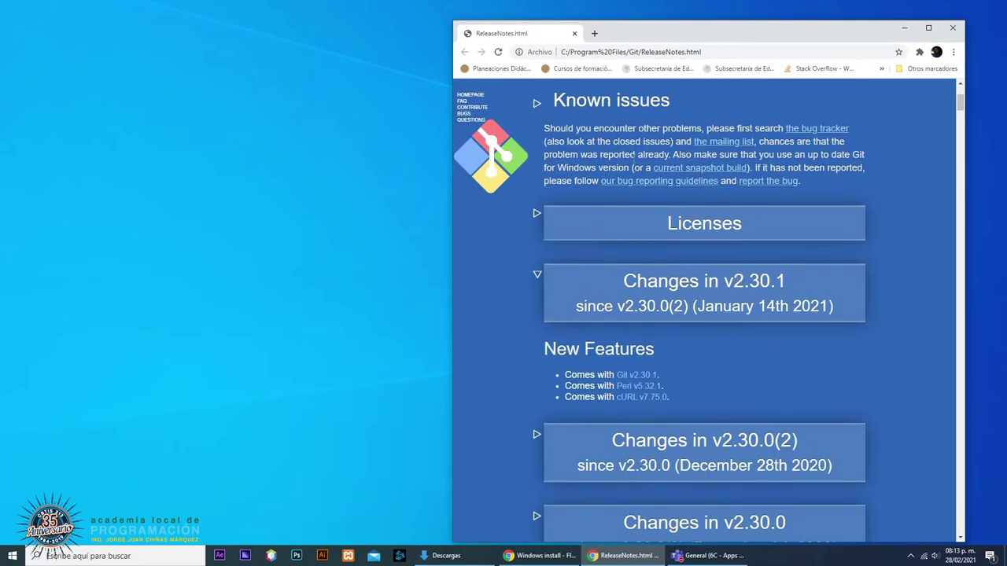
{"action": "scroll", "coordinate": [601, 193], "scroll_direction": "up", "scroll_amount": 2}
{"action": "scroll", "coordinate": [590, 178], "scroll_direction": "down", "scroll_amount": 4}
{"action": "scroll", "coordinate": [591, 177], "scroll_direction": "up", "scroll_amount": 8}
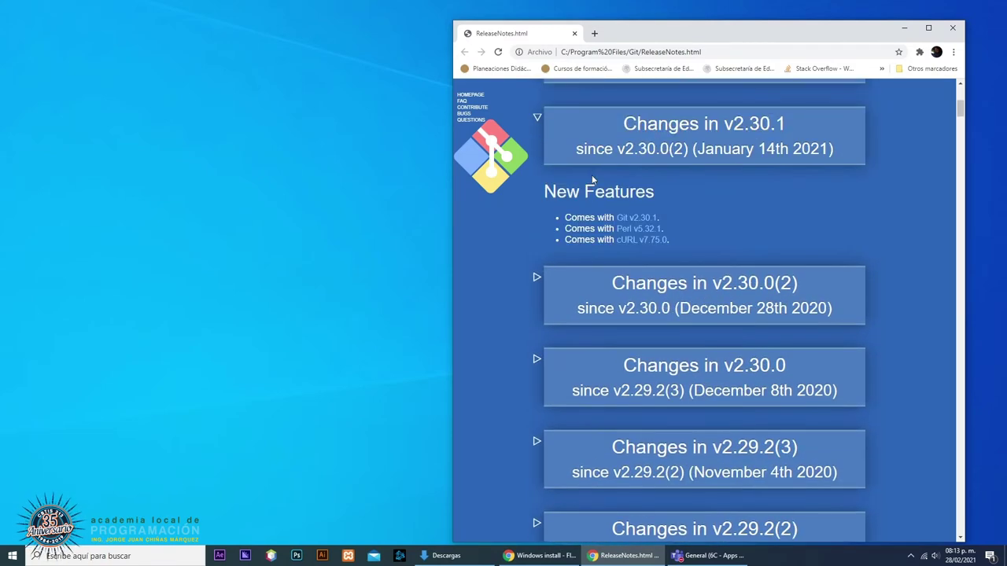
{"action": "scroll", "coordinate": [596, 163], "scroll_direction": "up", "scroll_amount": 1}
{"action": "left_click", "coordinate": [953, 28]}
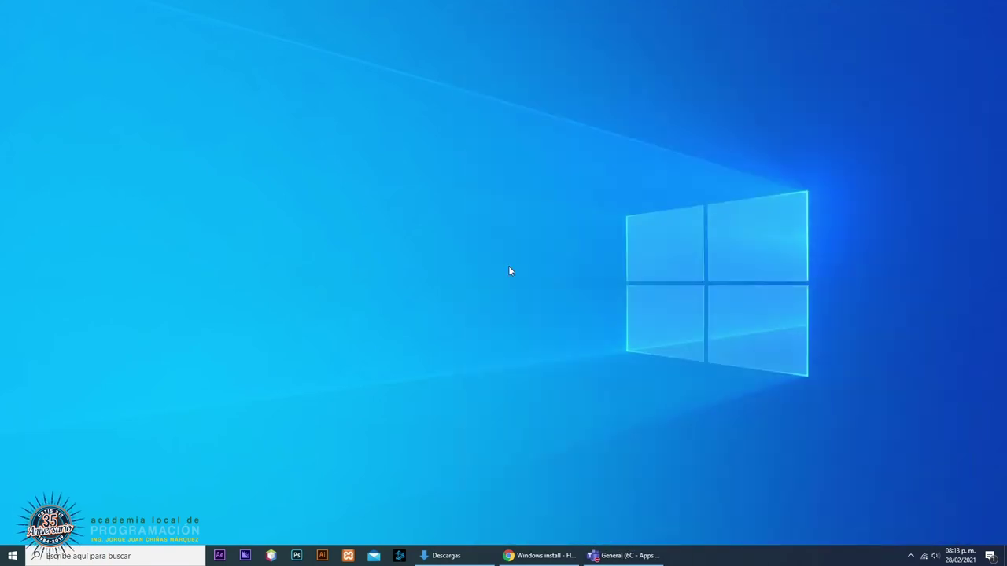
{"action": "left_click", "coordinate": [540, 555]}
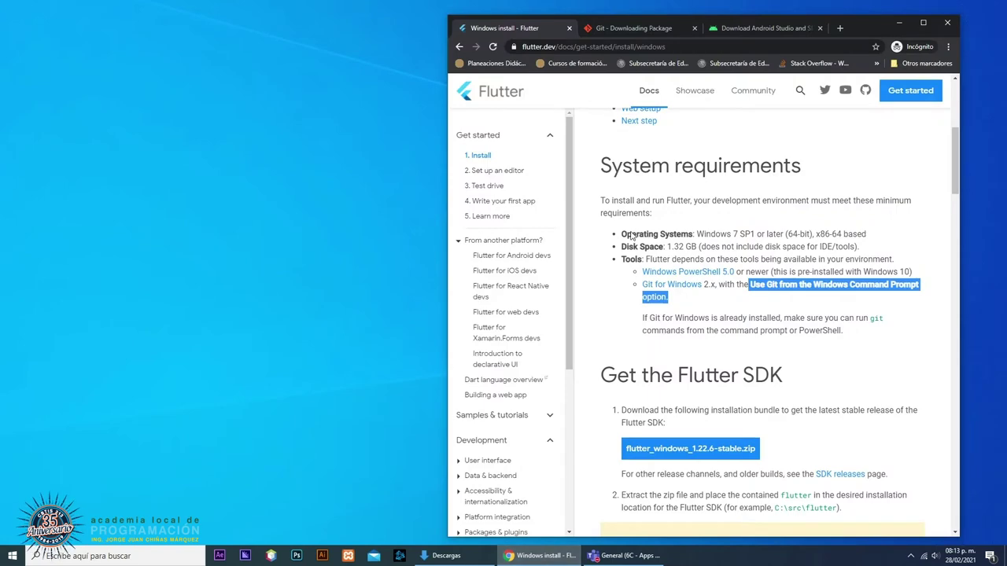
- Review the system requirements, Get the Flutter SDK and Update your path sections of the Windows install page
{"action": "scroll", "coordinate": [643, 246], "scroll_direction": "down", "scroll_amount": 2}
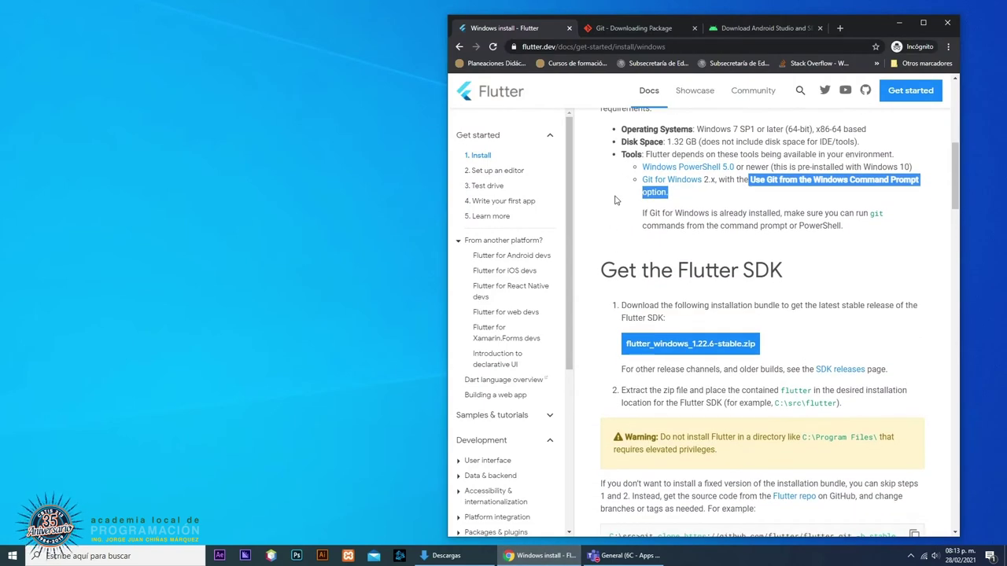
{"action": "scroll", "coordinate": [616, 196], "scroll_direction": "down", "scroll_amount": 2}
{"action": "scroll", "coordinate": [616, 197], "scroll_direction": "up", "scroll_amount": 4}
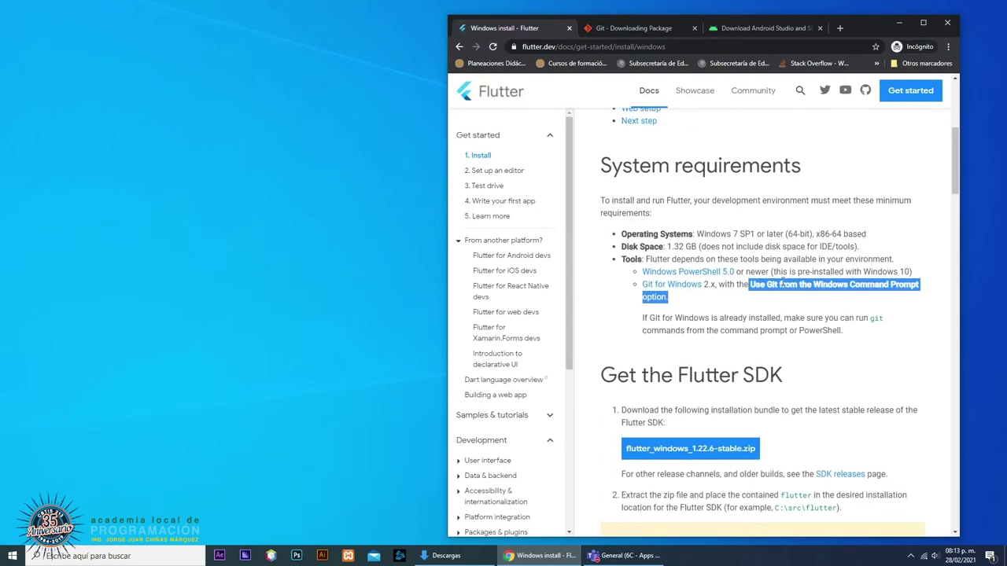
{"action": "left_click", "coordinate": [594, 375]}
{"action": "scroll", "coordinate": [708, 275], "scroll_direction": "down", "scroll_amount": 3}
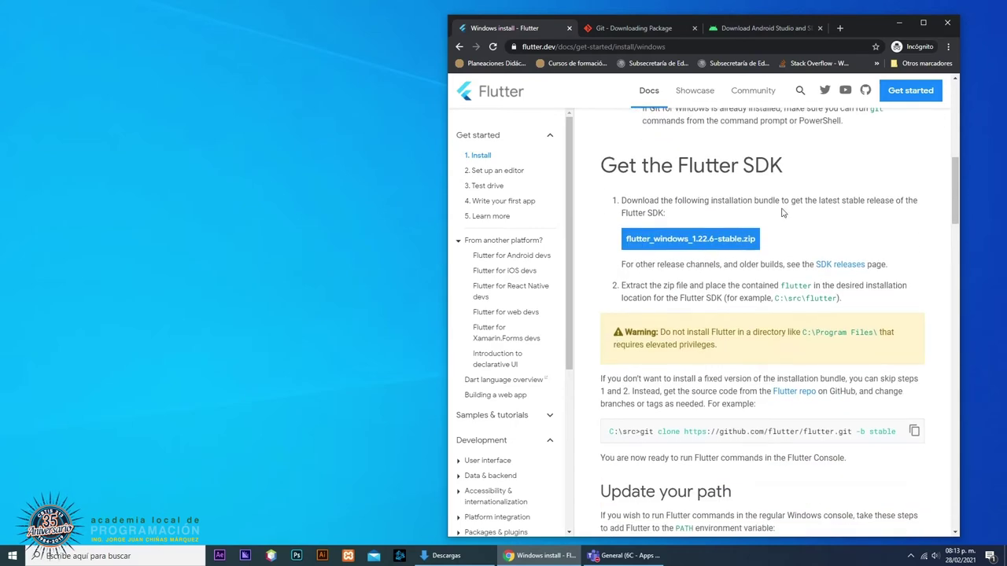
{"action": "scroll", "coordinate": [682, 257], "scroll_direction": "down", "scroll_amount": 4}
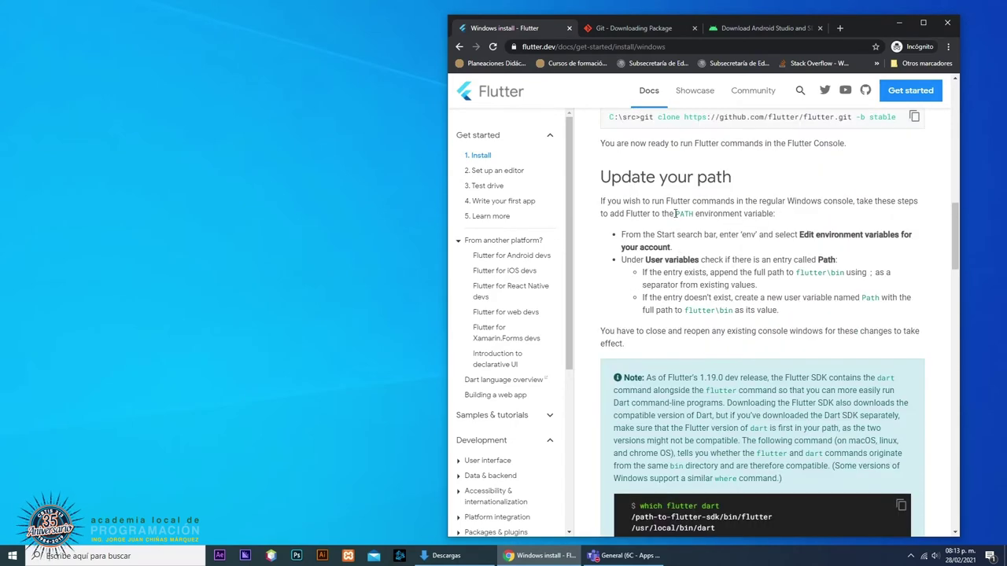
{"action": "left_click_drag", "start_coordinate": [674, 207], "coordinate": [793, 298]}
{"action": "scroll", "coordinate": [793, 298], "scroll_direction": "down", "scroll_amount": 7}
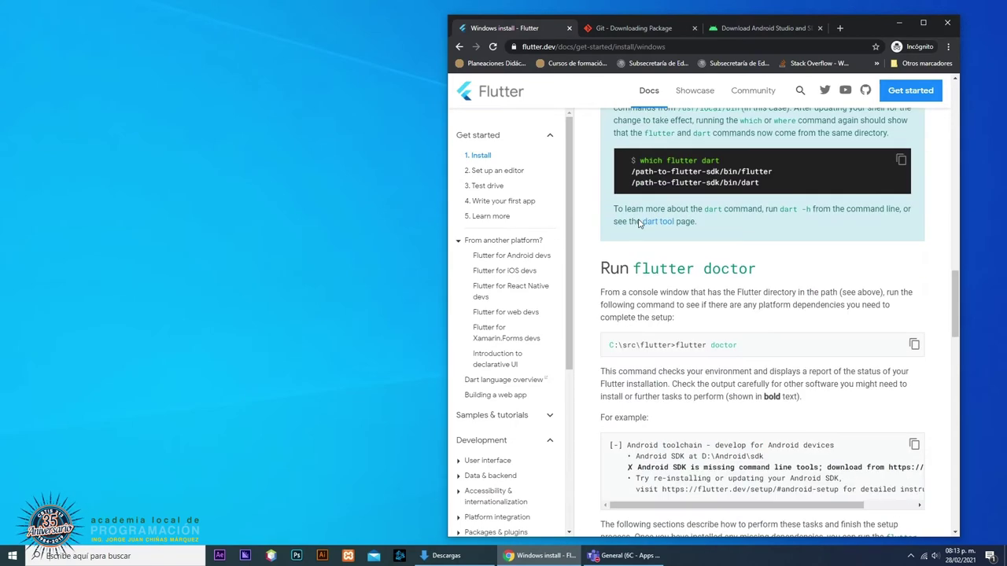
- Examine the Run flutter doctor section and highlight the flutter doctor command in its example
{"action": "scroll", "coordinate": [639, 224], "scroll_direction": "down", "scroll_amount": 1}
{"action": "left_click_drag", "start_coordinate": [602, 167], "coordinate": [808, 168]}
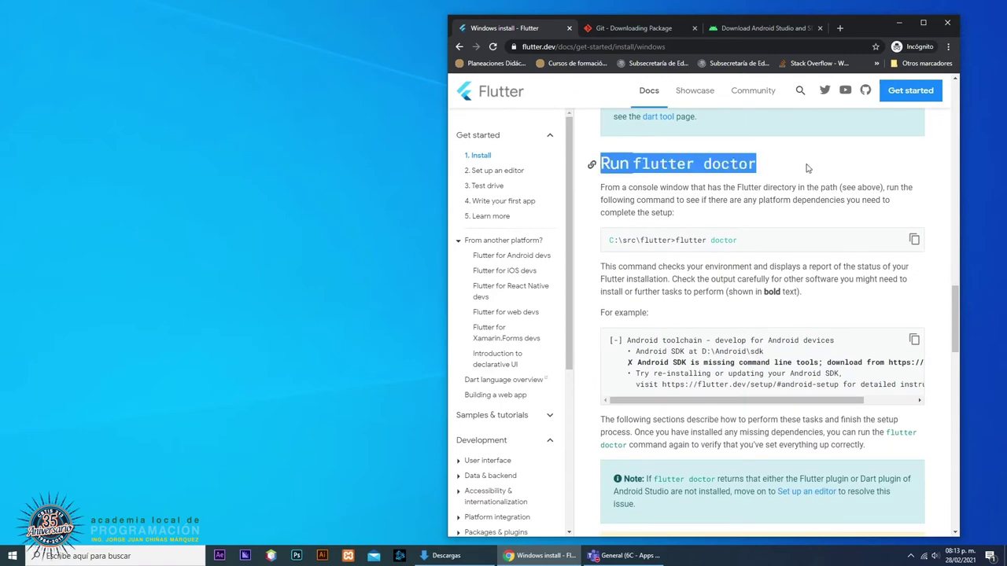
{"action": "left_click", "coordinate": [788, 166]}
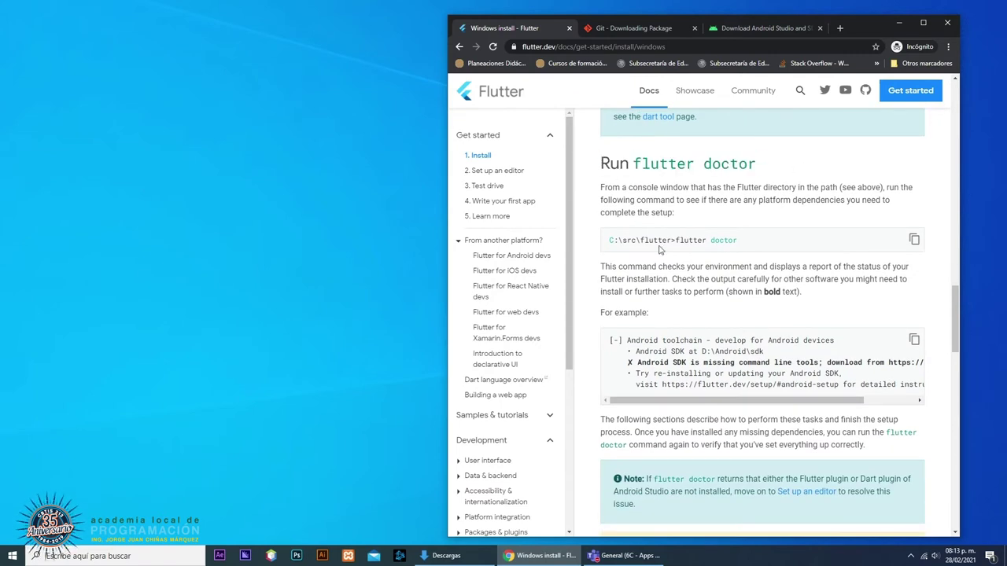
{"action": "left_click_drag", "start_coordinate": [640, 240], "coordinate": [724, 246]}
{"action": "left_click", "coordinate": [699, 245]}
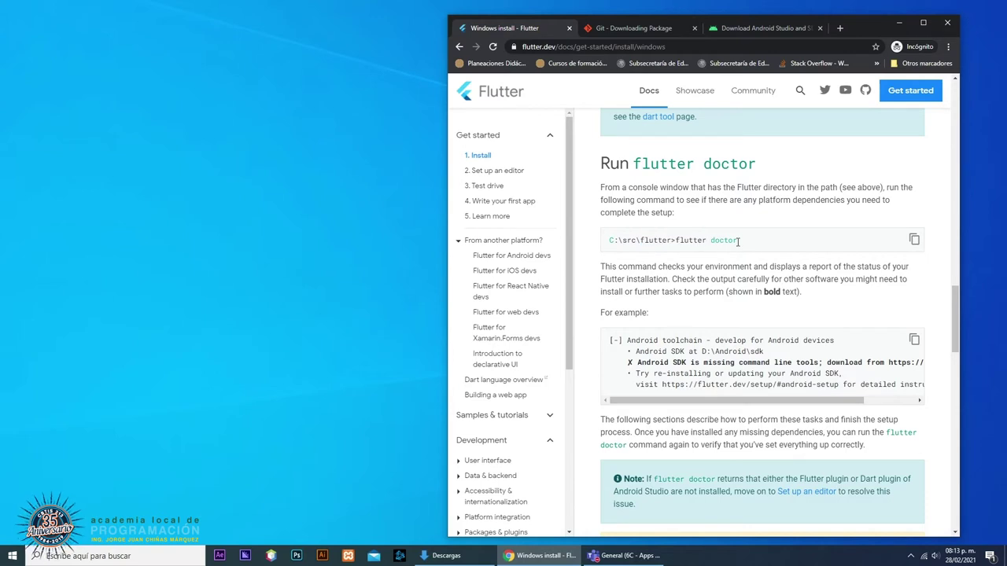
{"action": "scroll", "coordinate": [740, 245], "scroll_direction": "down", "scroll_amount": 1}
{"action": "scroll", "coordinate": [739, 245], "scroll_direction": "up", "scroll_amount": 1}
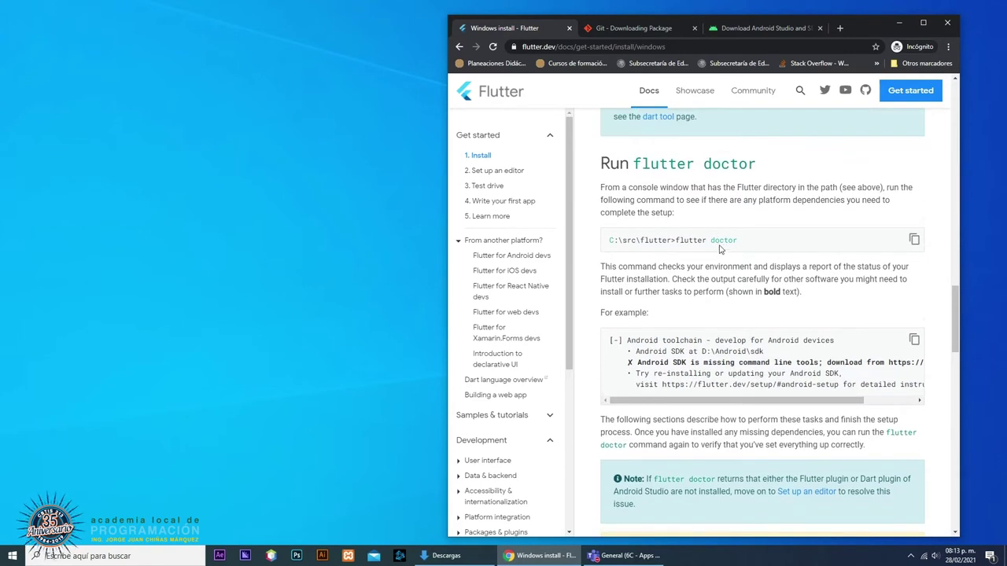
{"action": "left_click_drag", "start_coordinate": [745, 241], "coordinate": [683, 240]}
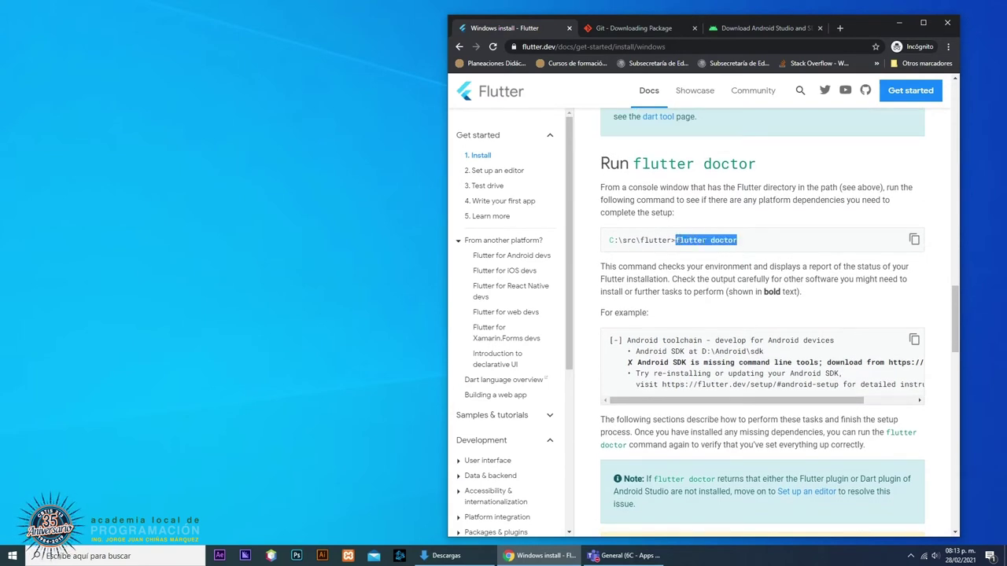
- Switch to File Explorer, open the flutter folder on the C: drive and look over its contents
{"action": "left_click", "coordinate": [446, 556]}
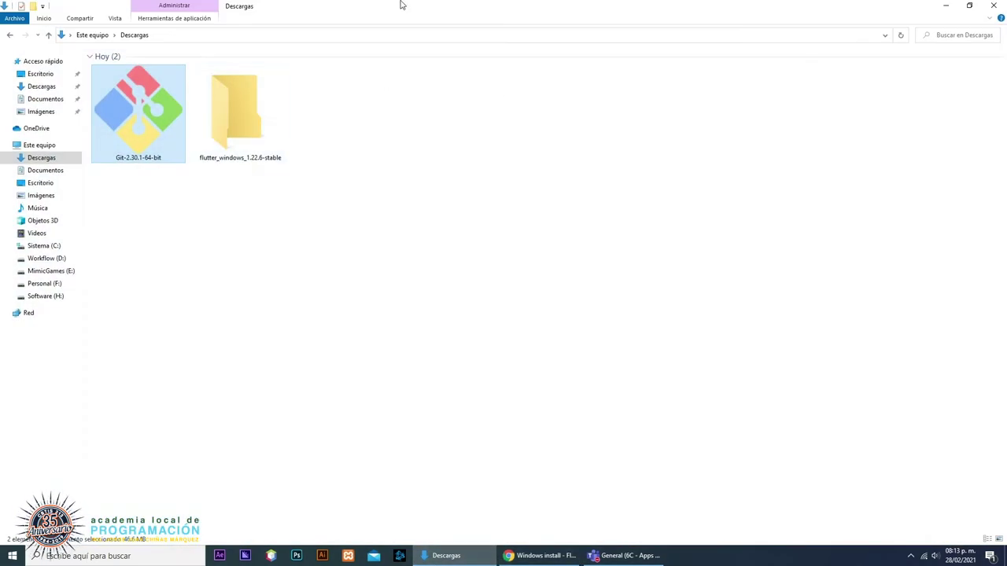
{"action": "double_click", "coordinate": [400, 5]}
{"action": "left_click", "coordinate": [412, 143]}
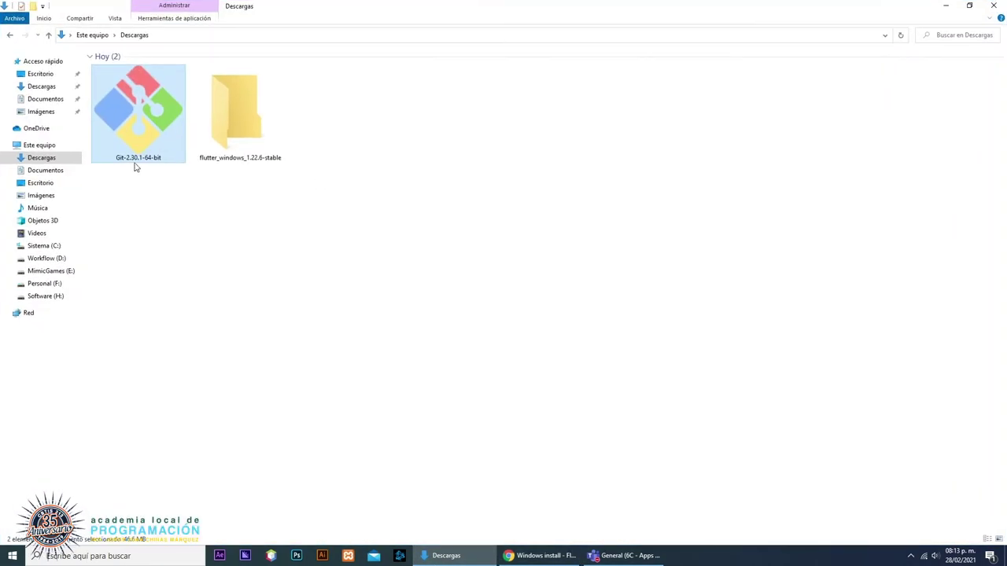
{"action": "left_click", "coordinate": [44, 245]}
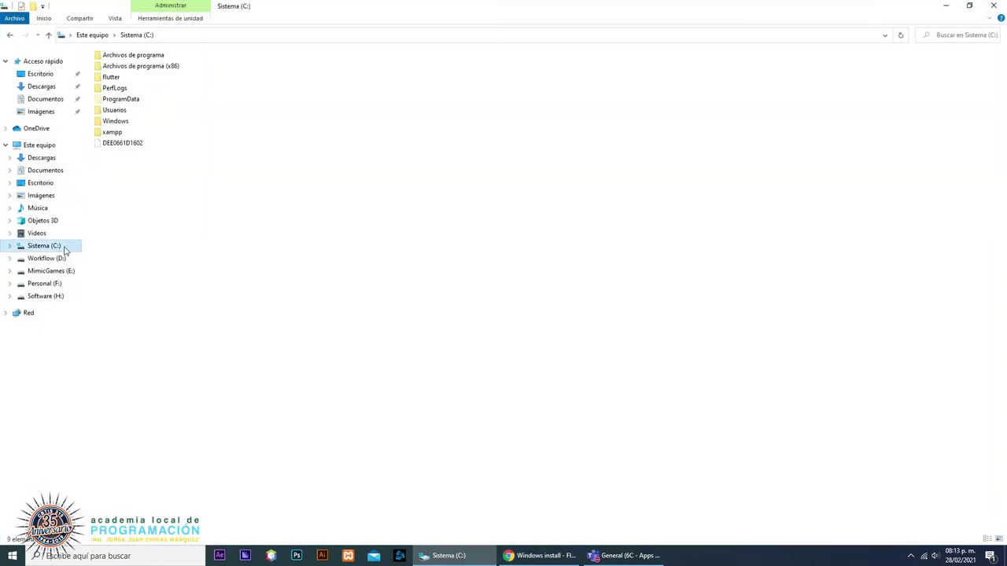
{"action": "left_click", "coordinate": [111, 79]}
{"action": "double_click", "coordinate": [112, 78]}
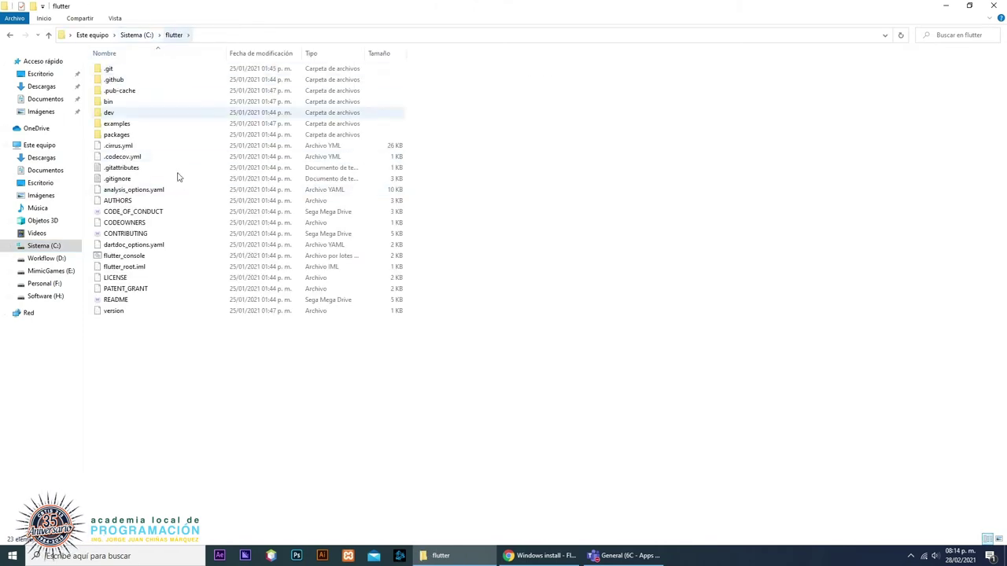
{"action": "left_click_drag", "start_coordinate": [194, 429], "coordinate": [111, 71]}
{"action": "left_click", "coordinate": [205, 409]}
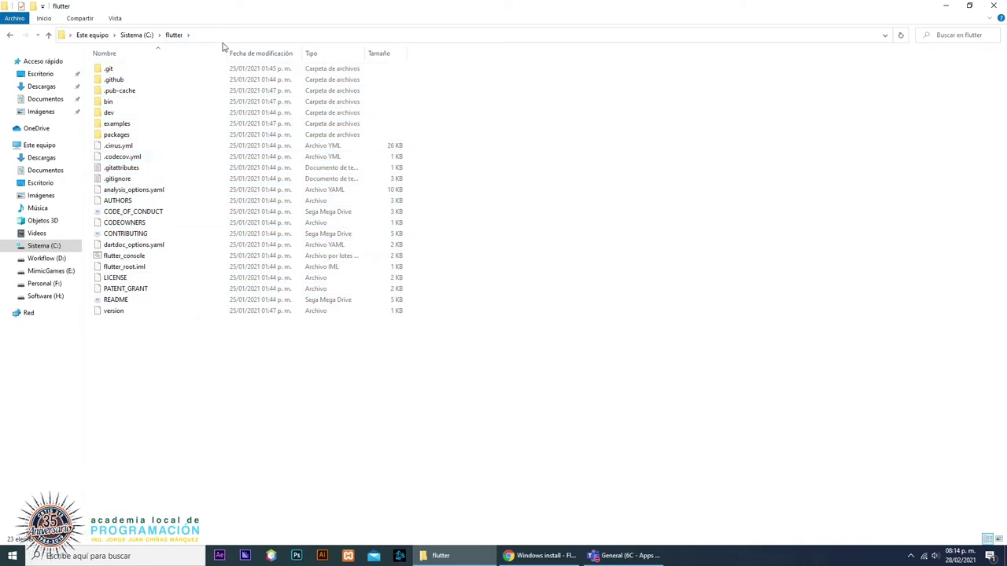
- Open a Command Prompt in C:\flutter, minimize File Explorer and move the console over the Flutter page
{"action": "left_click", "coordinate": [209, 37]}
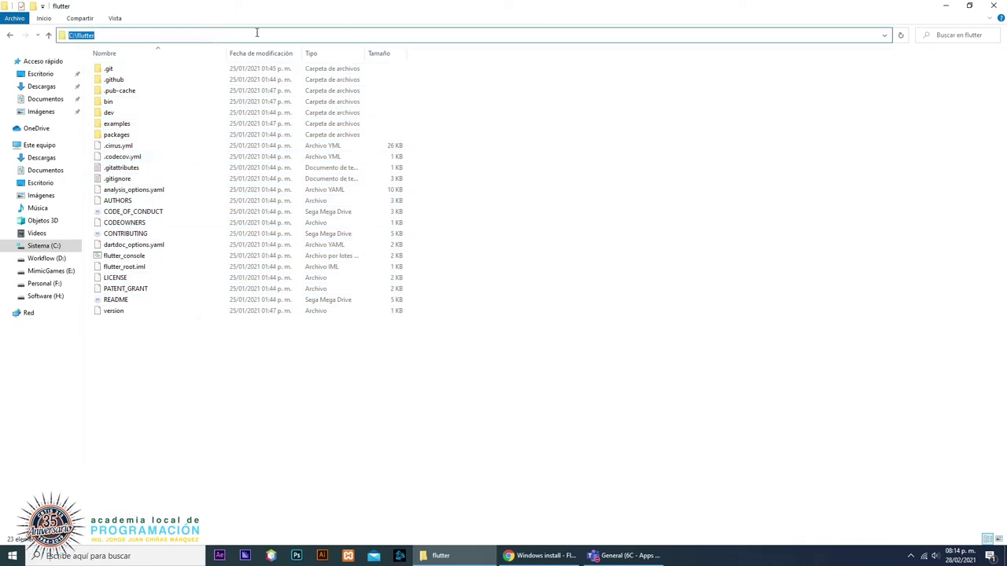
{"action": "type", "text": "cmd"}
{"action": "key", "text": "Return"}
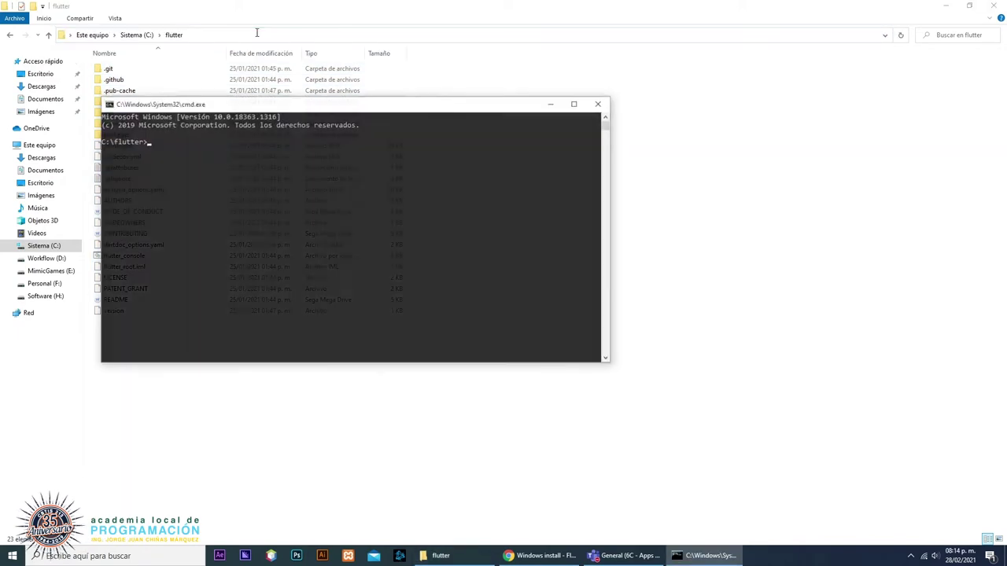
{"action": "left_click", "coordinate": [947, 6]}
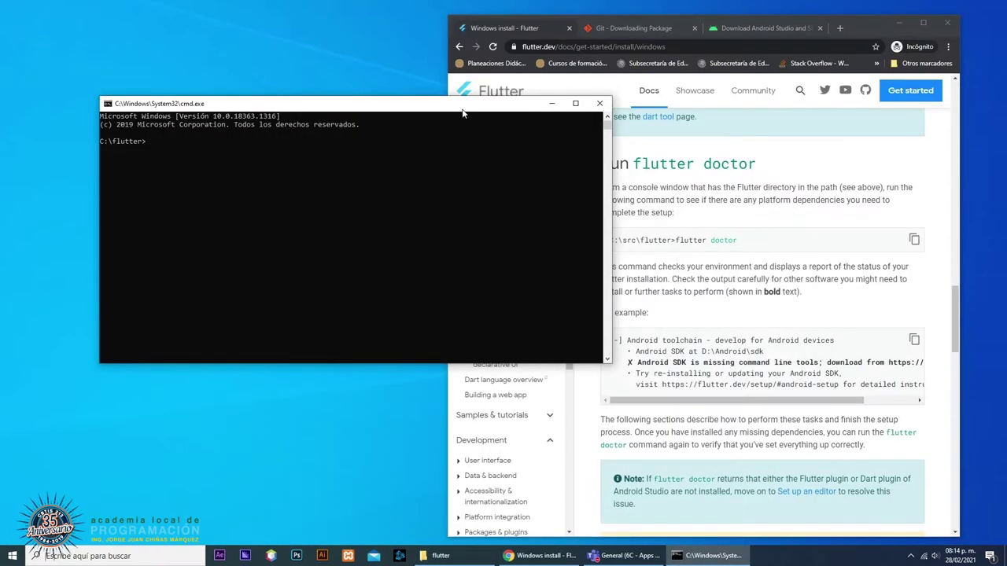
{"action": "left_click_drag", "start_coordinate": [383, 106], "coordinate": [586, 201]}
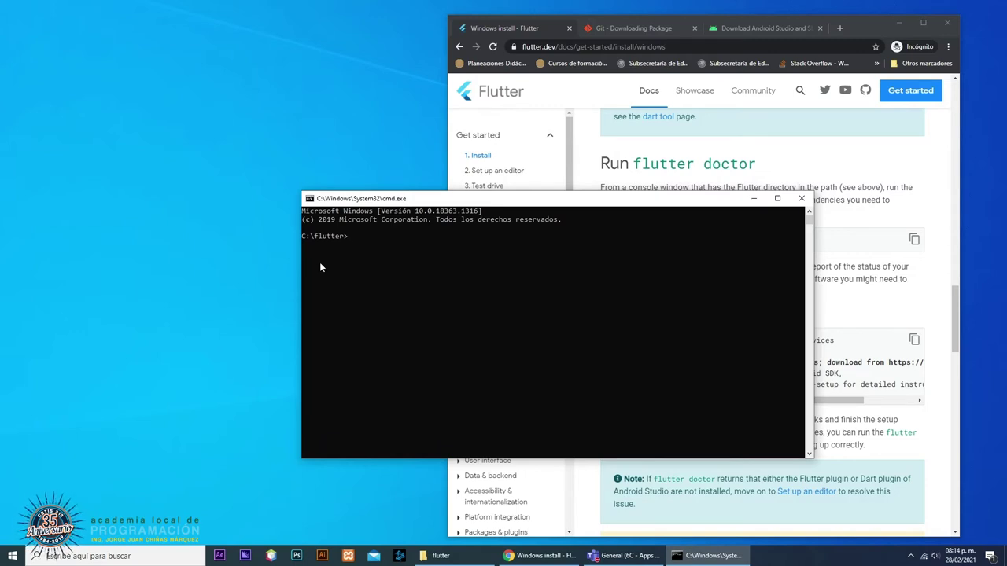
- Run flutter doctor in the console, and move and narrow its window to fit beside the Flutter page
{"action": "type", "text": "flutter do"}
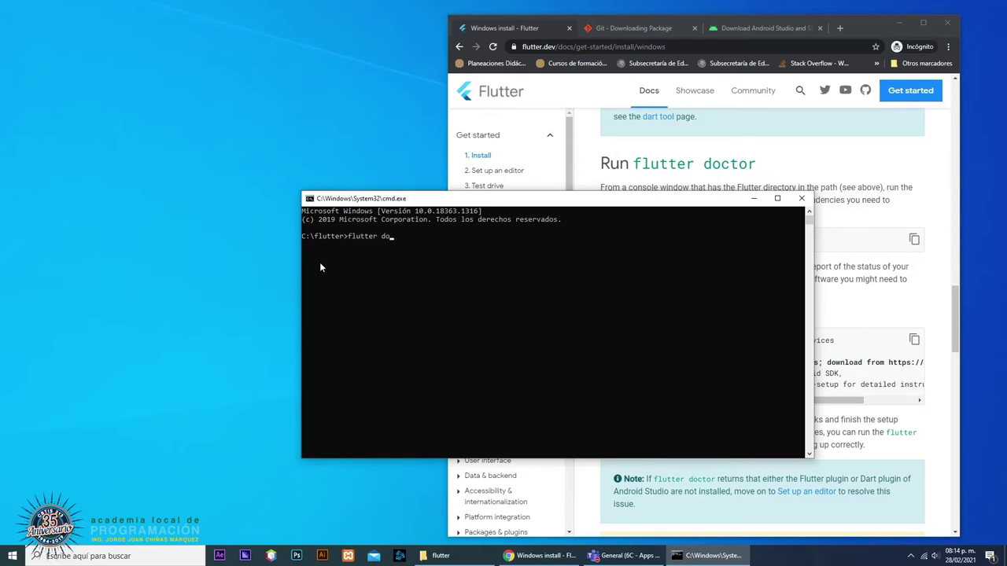
{"action": "type", "text": "ctor"}
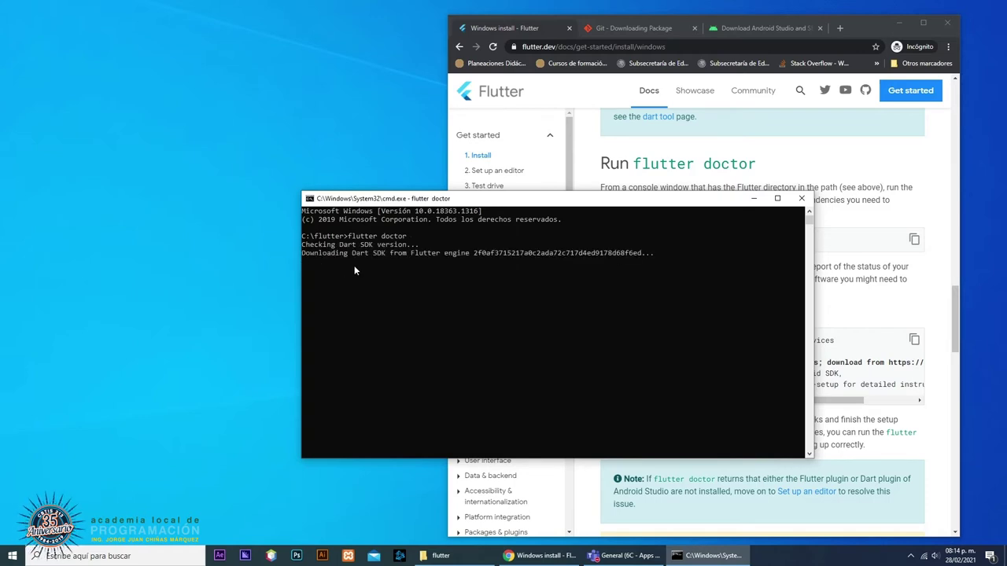
{"action": "left_click_drag", "start_coordinate": [619, 204], "coordinate": [328, 159]}
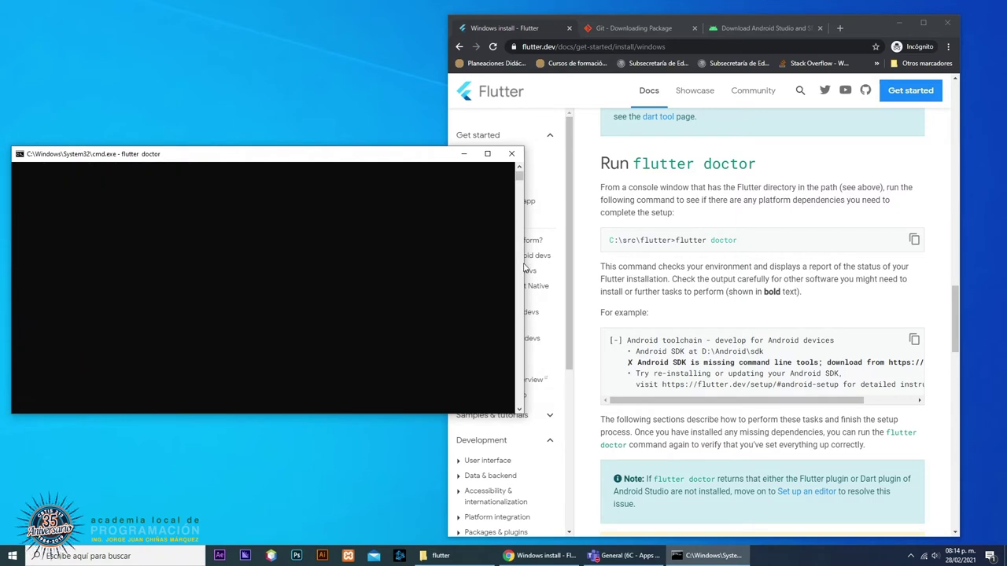
{"action": "left_click_drag", "start_coordinate": [523, 269], "coordinate": [450, 264]}
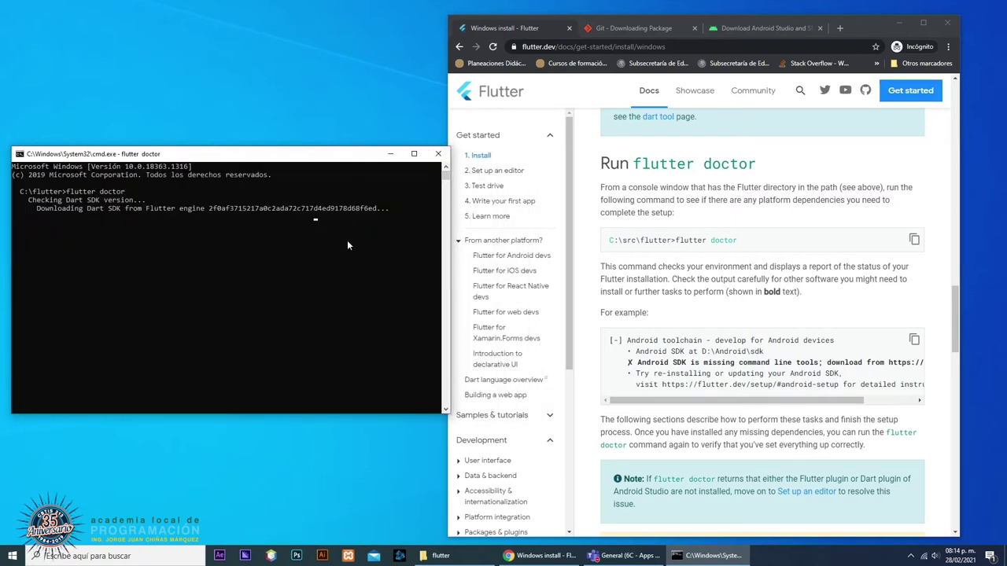
{"action": "left_click_drag", "start_coordinate": [447, 320], "coordinate": [443, 316]}
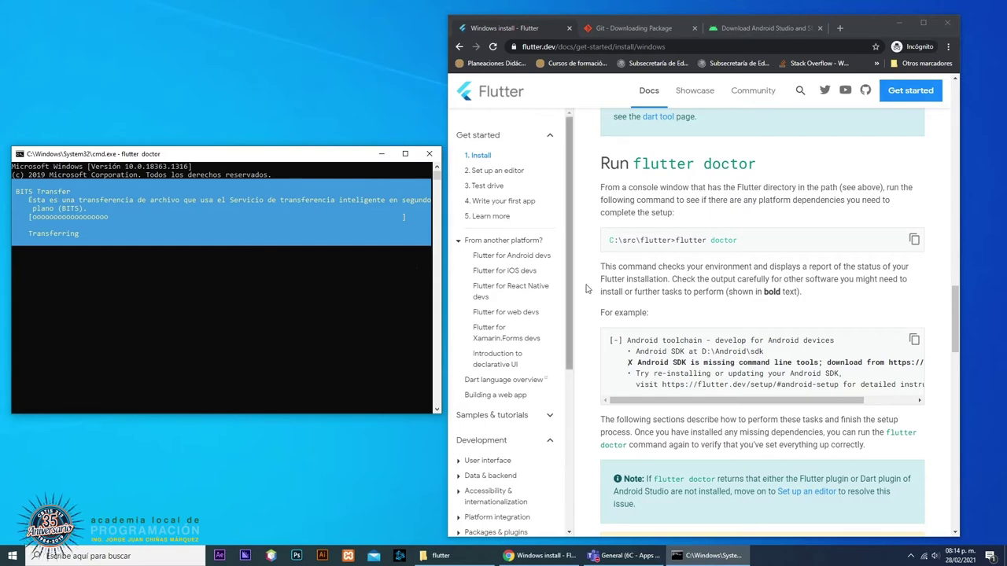
- Read the flutter doctor description on the Flutter page and highlight the advice to check the output carefully
{"action": "left_click", "coordinate": [645, 194]}
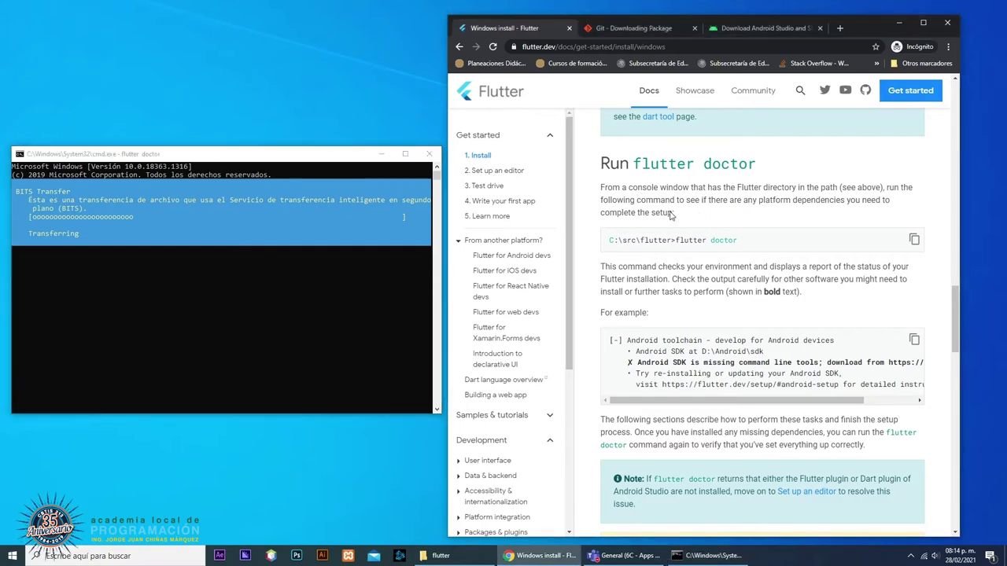
{"action": "left_click_drag", "start_coordinate": [760, 187], "coordinate": [728, 201]}
{"action": "scroll", "coordinate": [670, 244], "scroll_direction": "down", "scroll_amount": 2}
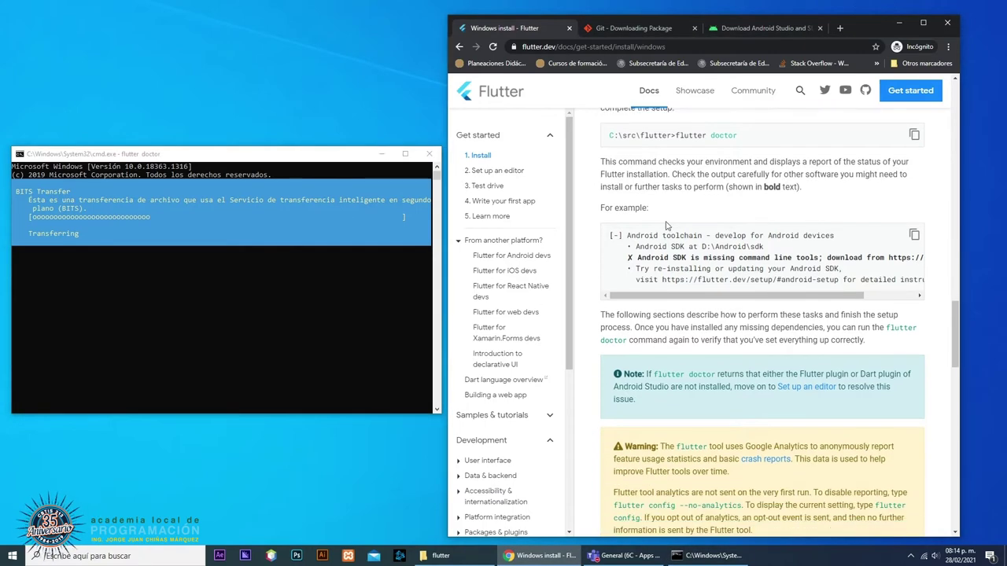
{"action": "scroll", "coordinate": [596, 196], "scroll_direction": "down", "scroll_amount": 1}
{"action": "scroll", "coordinate": [596, 194], "scroll_direction": "up", "scroll_amount": 1}
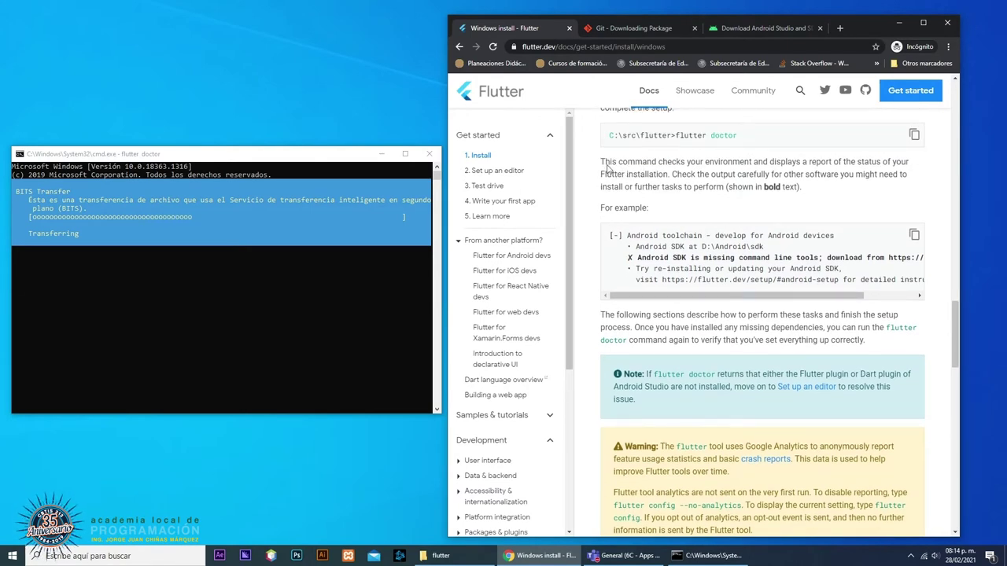
{"action": "left_click_drag", "start_coordinate": [604, 163], "coordinate": [791, 187]}
{"action": "left_click", "coordinate": [683, 172]}
{"action": "left_click", "coordinate": [673, 174]}
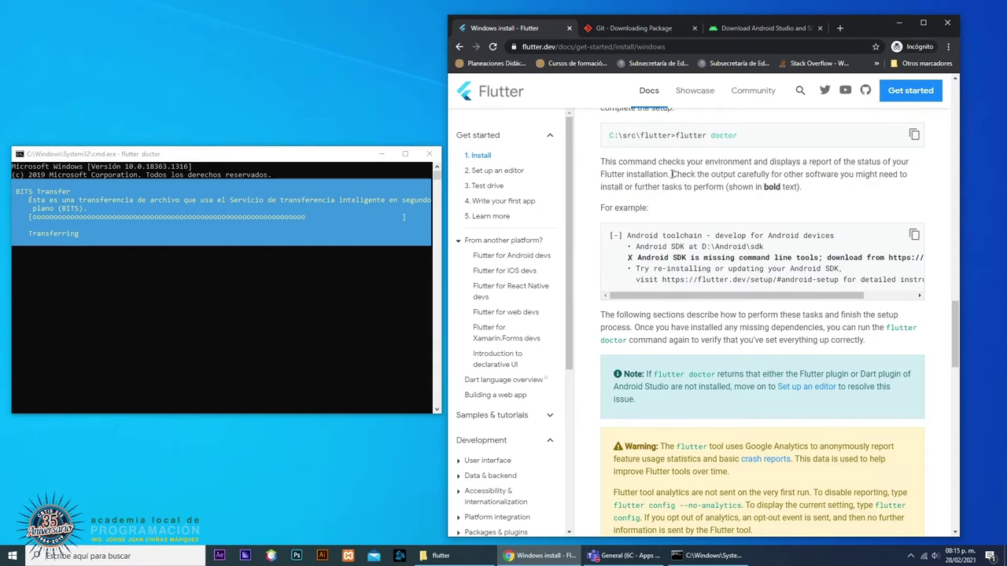
{"action": "left_click_drag", "start_coordinate": [672, 174], "coordinate": [806, 191]}
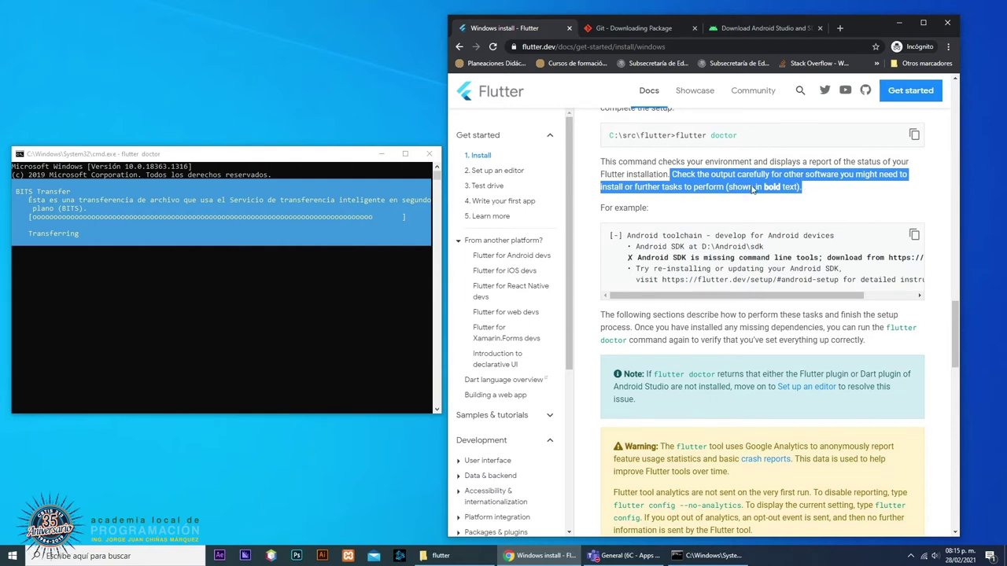
- Highlight flutter doctor in the section heading, check the console's progress and go to the Android setup section
{"action": "scroll", "coordinate": [594, 217], "scroll_direction": "up", "scroll_amount": 2}
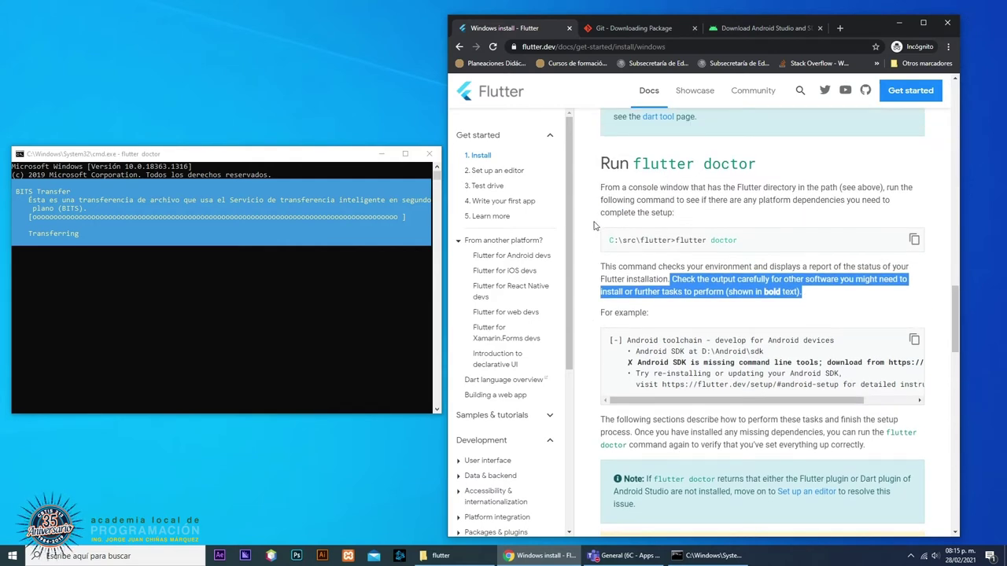
{"action": "left_click", "coordinate": [596, 227]}
{"action": "left_click_drag", "start_coordinate": [634, 163], "coordinate": [769, 167]}
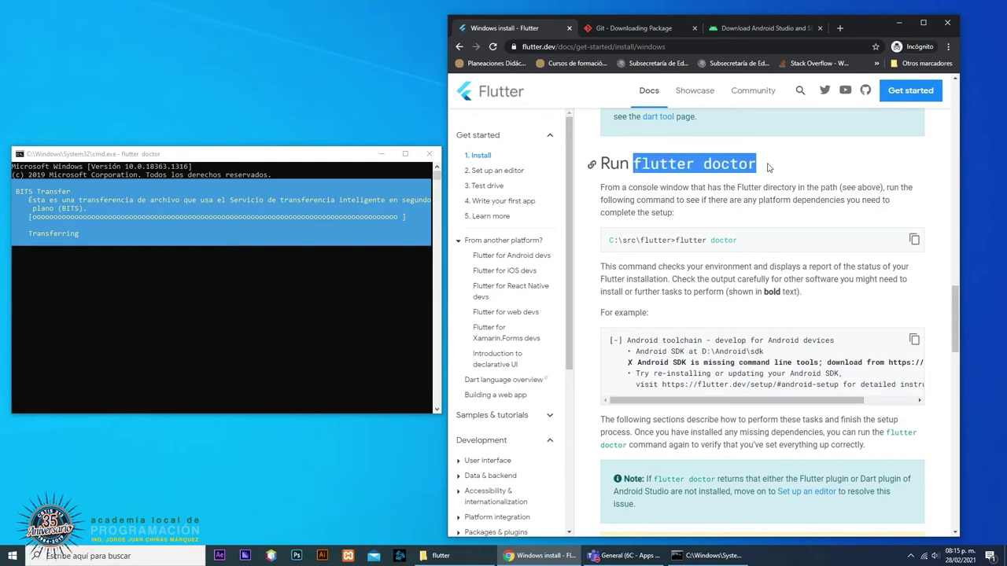
{"action": "left_click", "coordinate": [664, 260]}
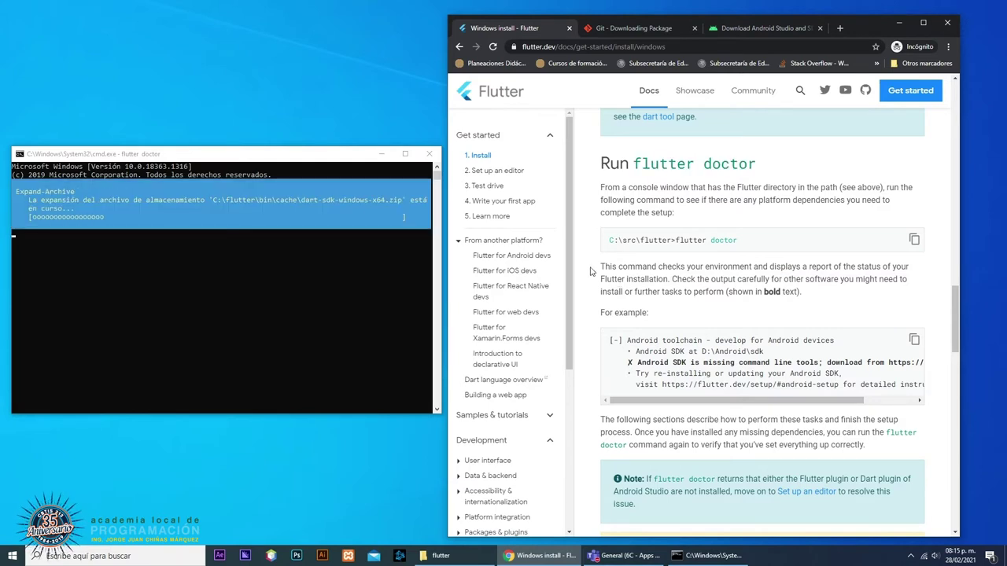
{"action": "scroll", "coordinate": [591, 272], "scroll_direction": "down", "scroll_amount": 5}
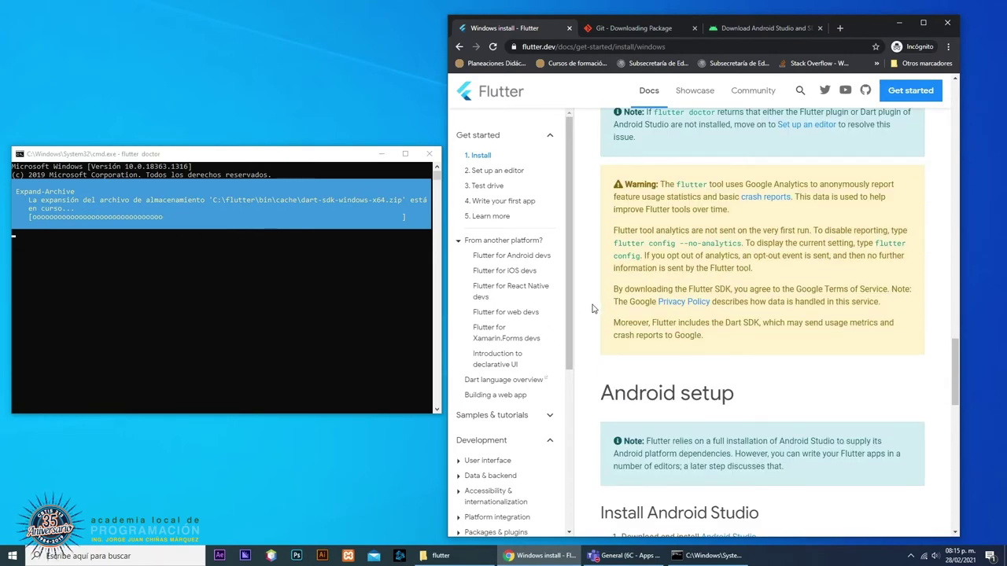
{"action": "left_click", "coordinate": [292, 165]}
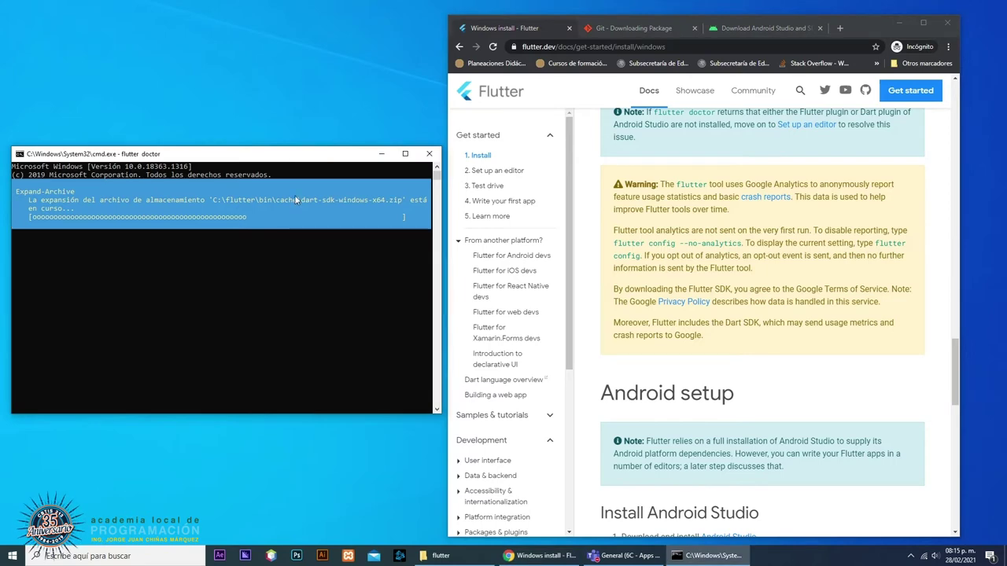
{"action": "scroll", "coordinate": [607, 244], "scroll_direction": "down", "scroll_amount": 4}
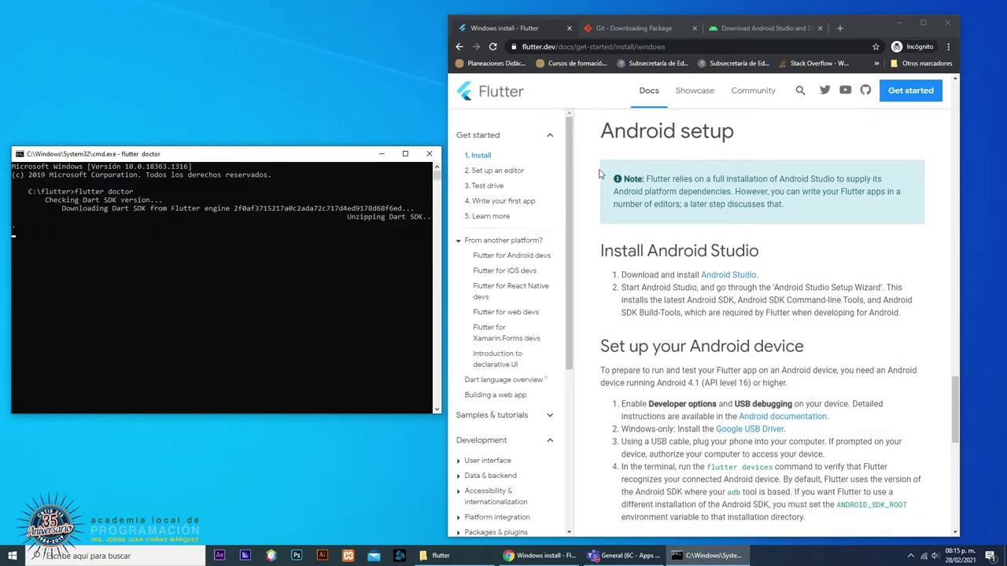
- Highlight the Android setup heading on the Flutter install page
{"action": "left_click_drag", "start_coordinate": [602, 128], "coordinate": [731, 150]}
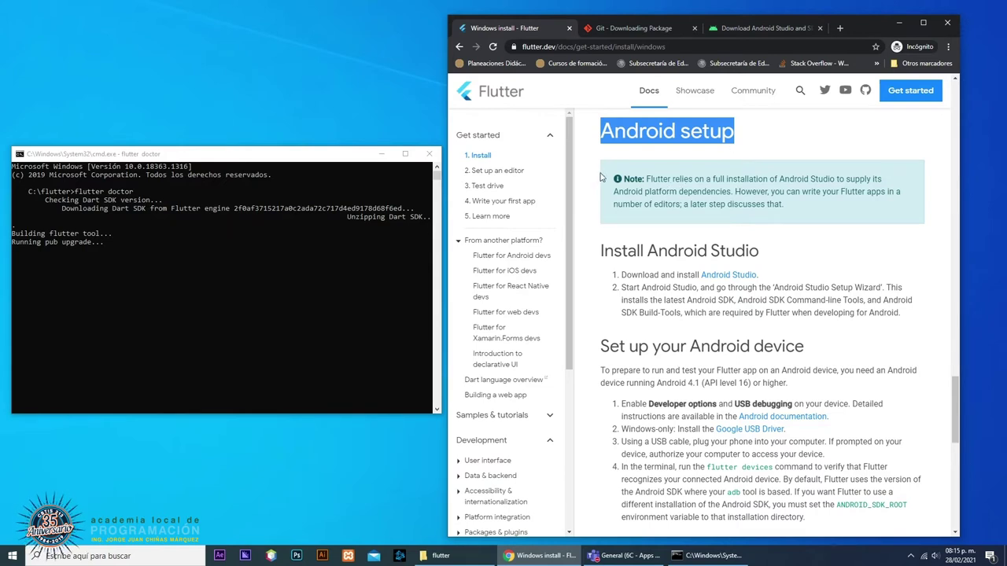
{"action": "scroll", "coordinate": [598, 173], "scroll_direction": "up", "scroll_amount": 3}
{"action": "scroll", "coordinate": [600, 175], "scroll_direction": "down", "scroll_amount": 3}
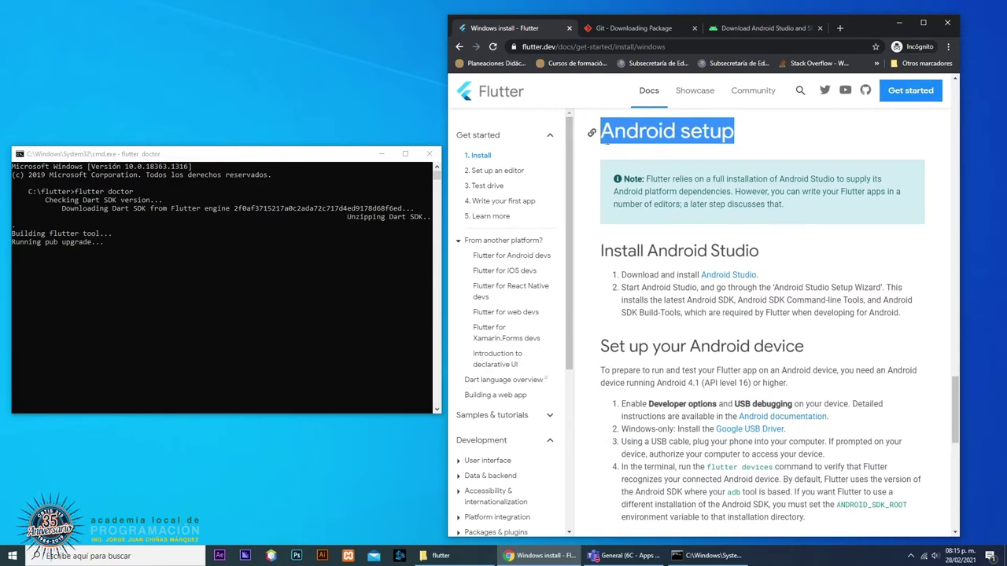
{"action": "left_click", "coordinate": [605, 135]}
{"action": "left_click_drag", "start_coordinate": [605, 135], "coordinate": [738, 134]}
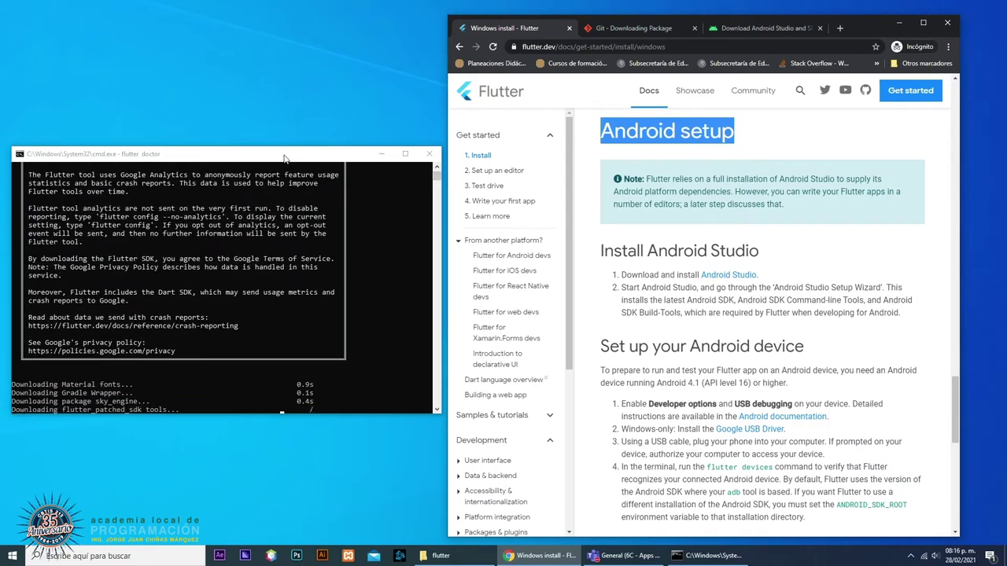
- Move the console window up, extend it down to the taskbar and bring the flutter doctor summary into view
{"action": "left_click_drag", "start_coordinate": [279, 148], "coordinate": [300, 44]}
{"action": "scroll", "coordinate": [350, 179], "scroll_direction": "up", "scroll_amount": 2}
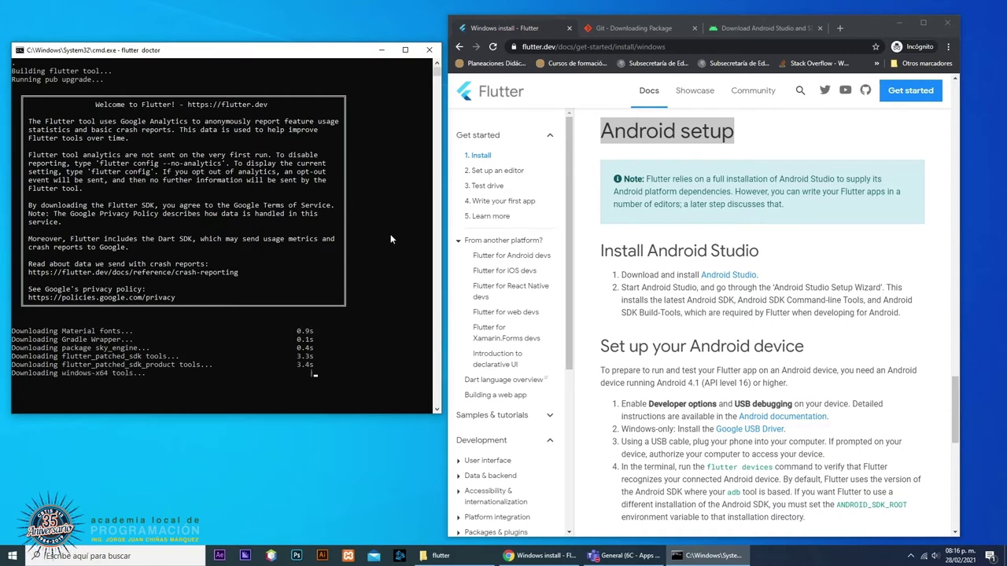
{"action": "scroll", "coordinate": [390, 234], "scroll_direction": "up", "scroll_amount": 1}
{"action": "scroll", "coordinate": [392, 233], "scroll_direction": "down", "scroll_amount": 5}
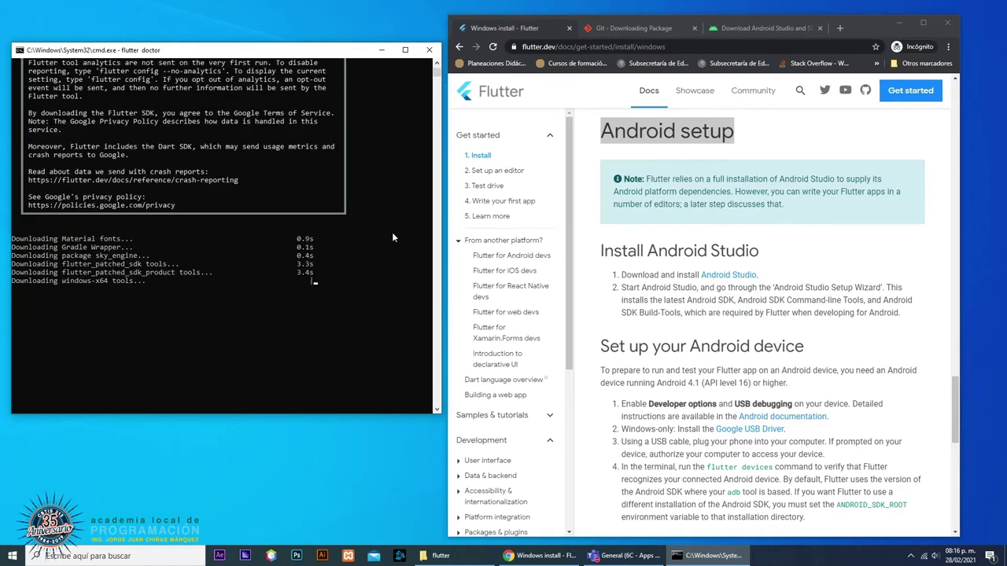
{"action": "left_click_drag", "start_coordinate": [368, 413], "coordinate": [369, 536]}
{"action": "scroll", "coordinate": [370, 437], "scroll_direction": "up", "scroll_amount": 4}
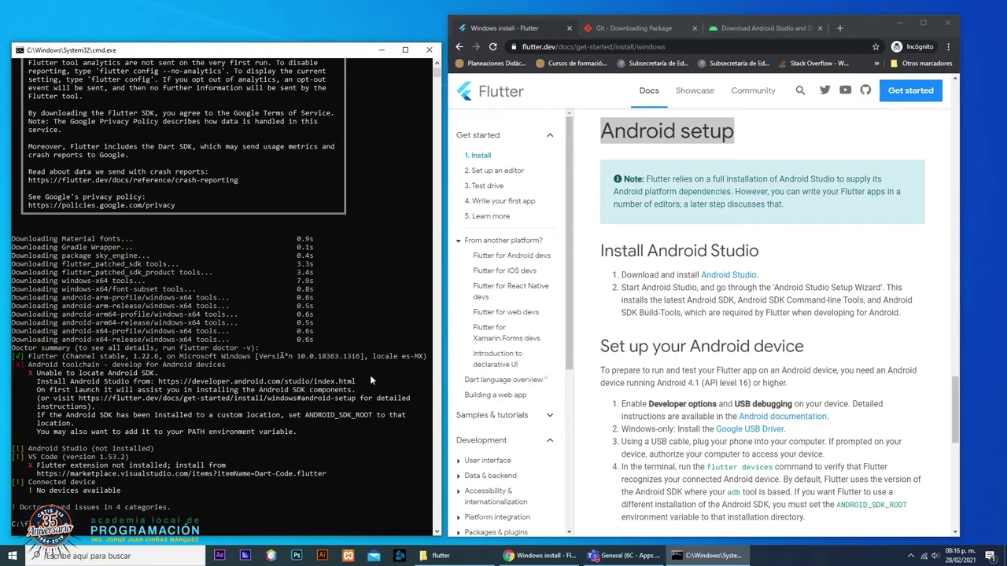
{"action": "scroll", "coordinate": [370, 374], "scroll_direction": "down", "scroll_amount": 3}
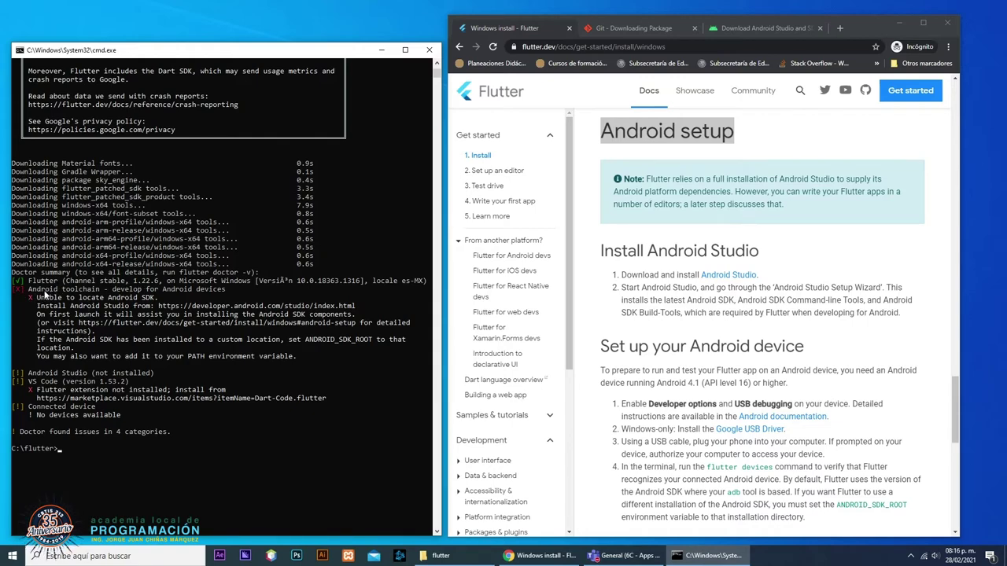
- Highlight the Android toolchain entry in the doctor summary and the Android SDK line beneath it
{"action": "double_click", "coordinate": [81, 290]}
{"action": "left_click_drag", "start_coordinate": [36, 290], "coordinate": [225, 291]}
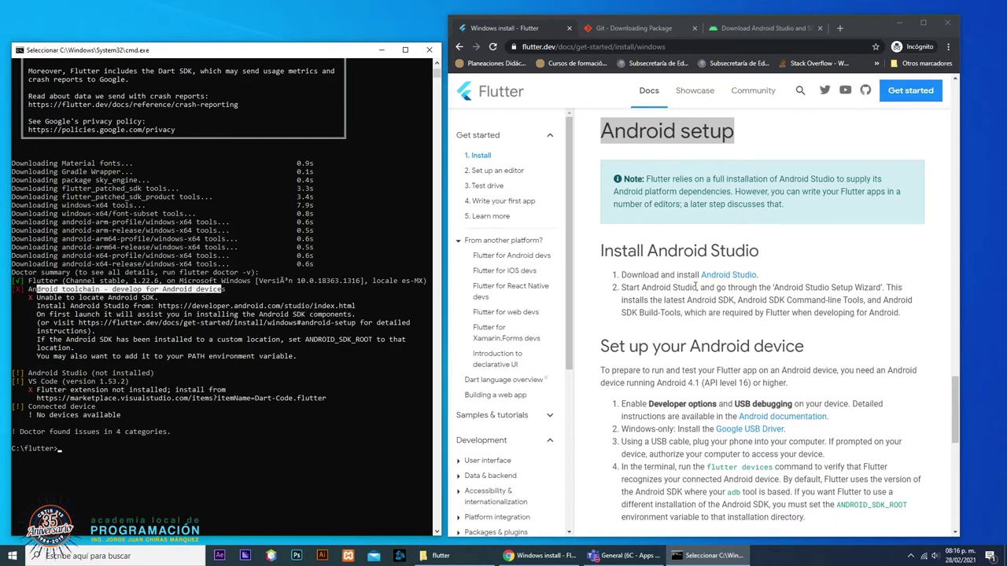
{"action": "left_click", "coordinate": [61, 299]}
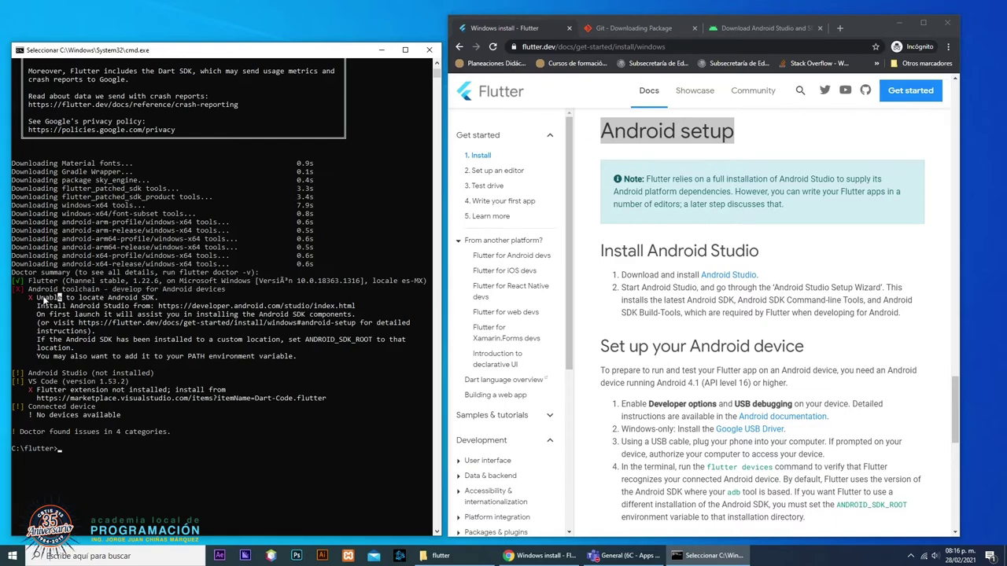
{"action": "left_click_drag", "start_coordinate": [36, 299], "coordinate": [135, 299]}
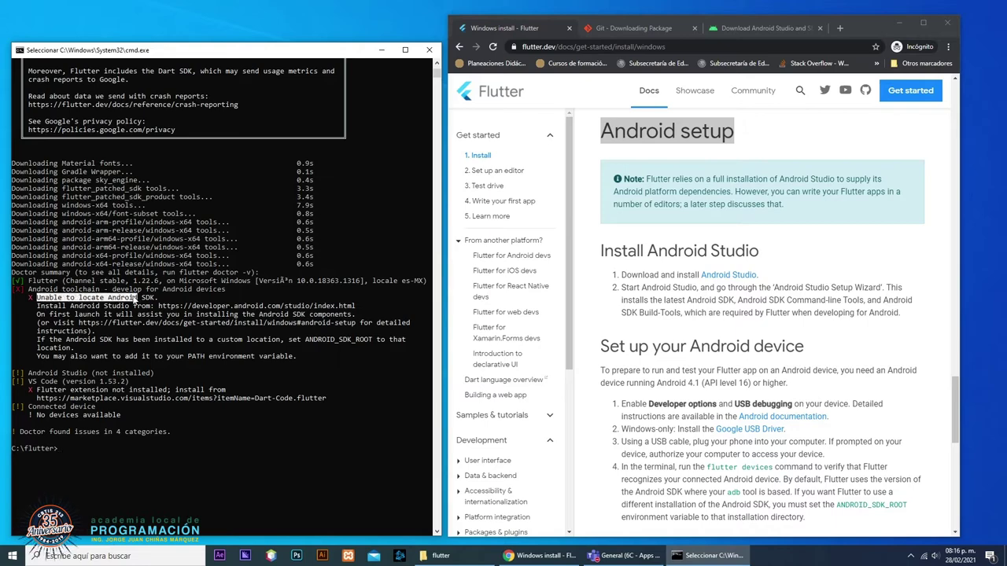
{"action": "right_click", "coordinate": [63, 298]}
{"action": "left_click_drag", "start_coordinate": [37, 299], "coordinate": [162, 301]}
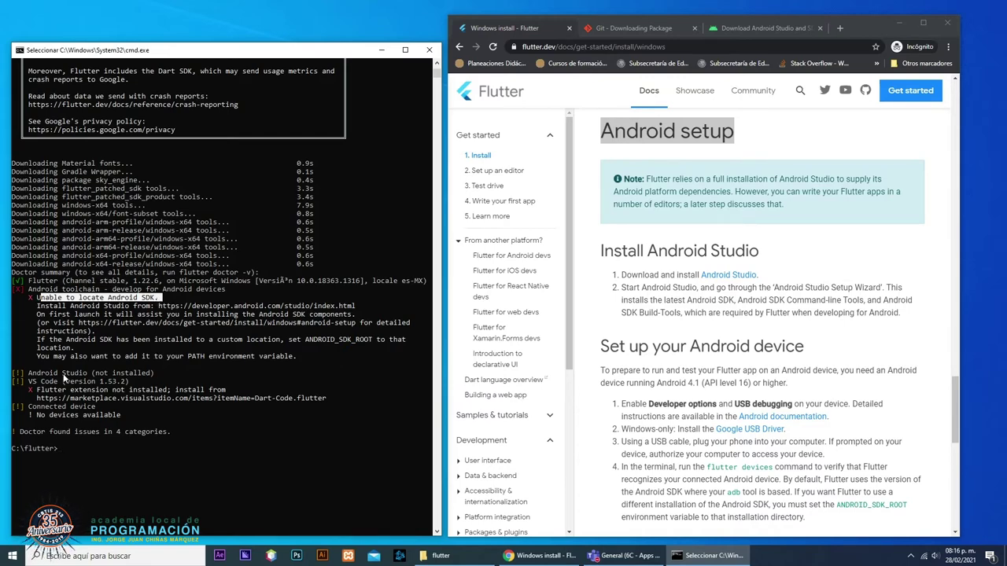
- Highlight the VS Code entry and its Flutter extension lines, and mark the Android toolchain entry again
{"action": "left_click_drag", "start_coordinate": [28, 386], "coordinate": [55, 385]}
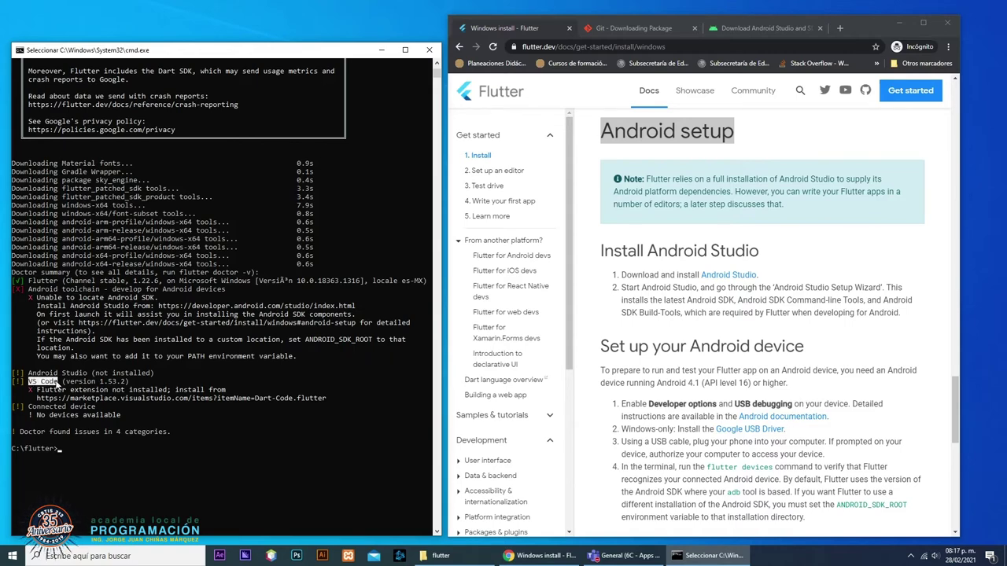
{"action": "left_click_drag", "start_coordinate": [38, 391], "coordinate": [332, 401]}
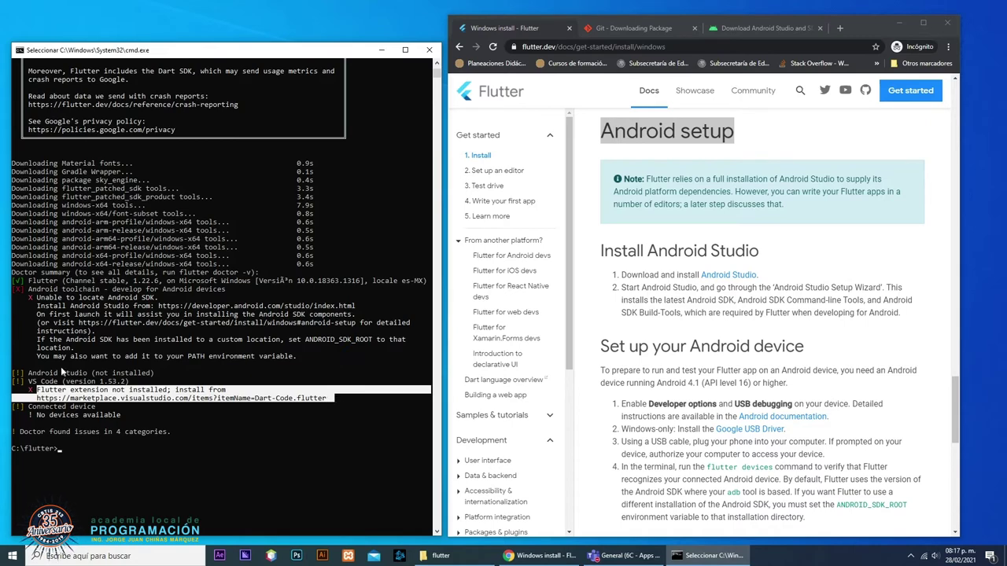
{"action": "left_click_drag", "start_coordinate": [39, 295], "coordinate": [83, 341]}
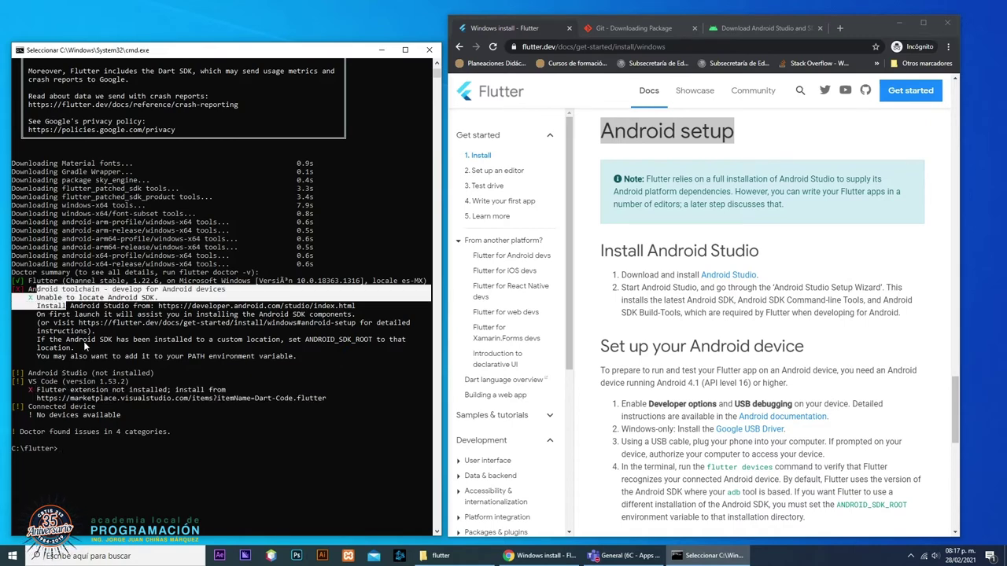
- Review the flutter doctor findings on the Android toolchain and the VS Code Flutter extension in the Command Prompt
{"action": "left_click", "coordinate": [92, 355]}
{"action": "left_click_drag", "start_coordinate": [19, 292], "coordinate": [318, 360]}
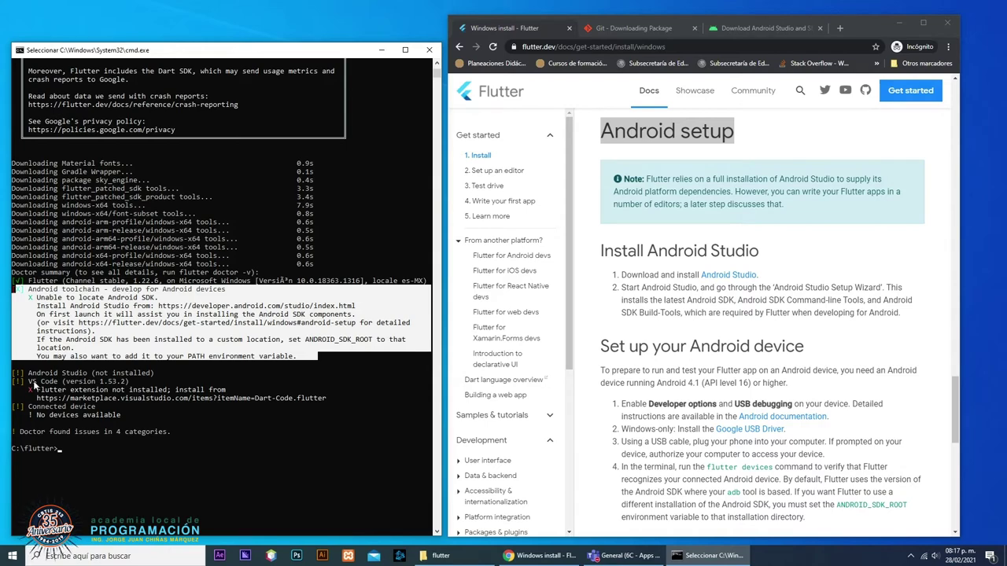
{"action": "left_click_drag", "start_coordinate": [29, 382], "coordinate": [340, 399]}
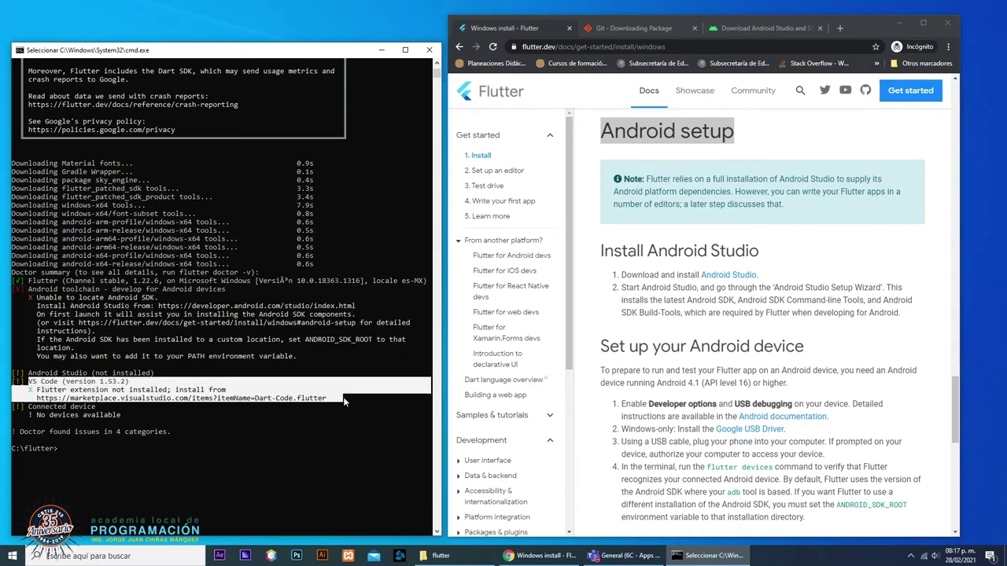
{"action": "left_click", "coordinate": [255, 388]}
{"action": "scroll", "coordinate": [290, 376], "scroll_direction": "up", "scroll_amount": 1}
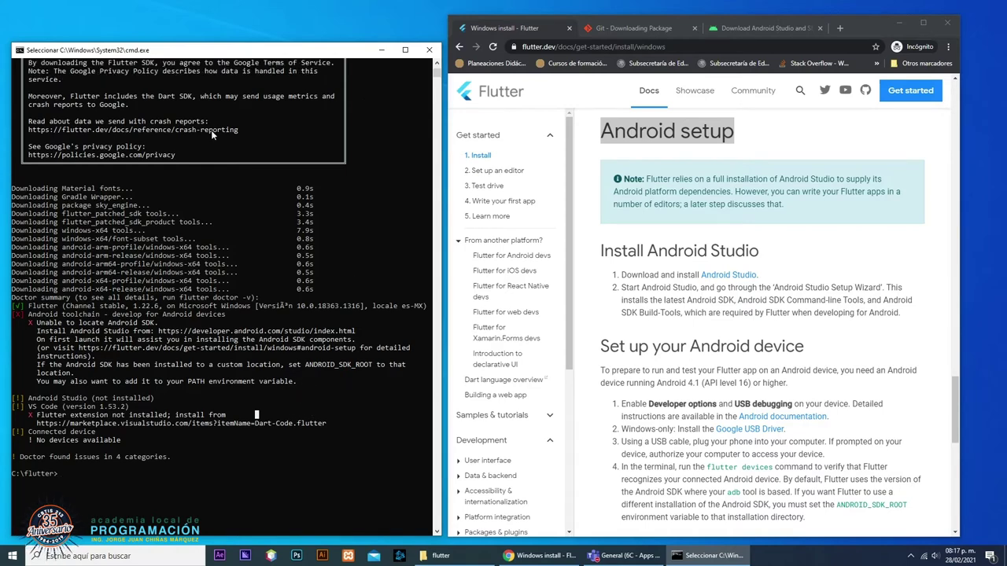
- Minimize the Command Prompt and the browser to clear the desktop
{"action": "left_click", "coordinate": [381, 49]}
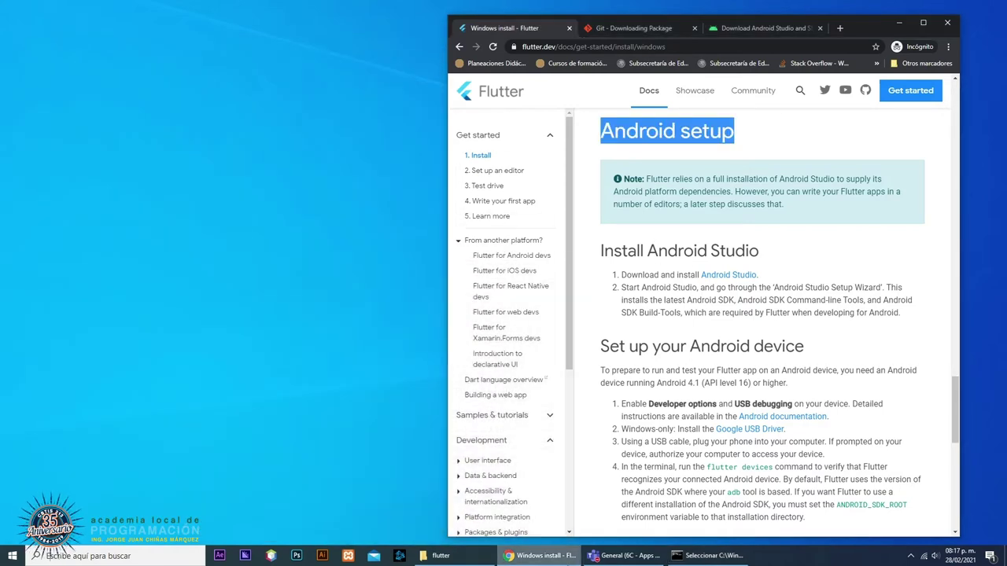
{"action": "left_click", "coordinate": [539, 555]}
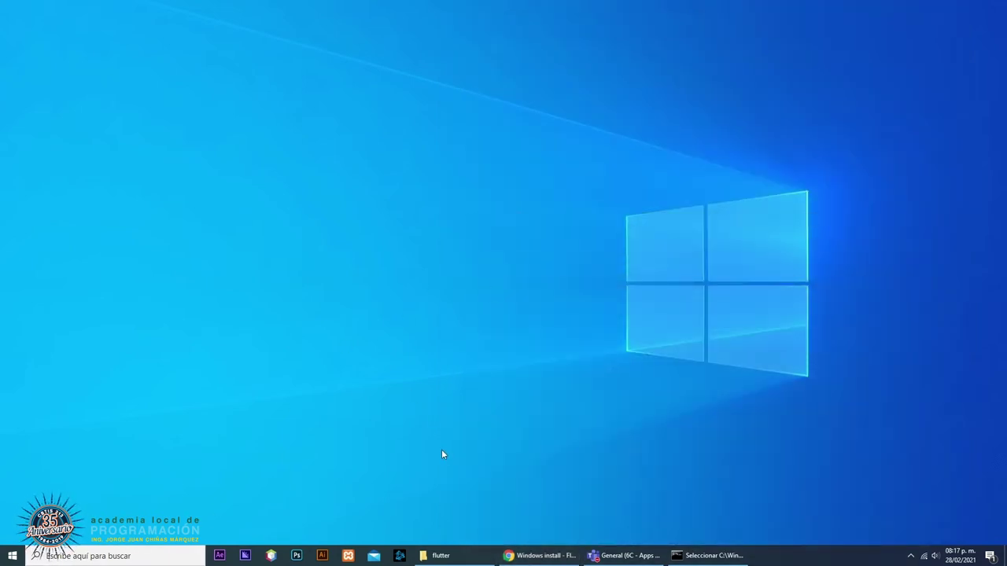
- Search Windows for "visual studio" and pin Visual Studio Code to the taskbar
{"action": "left_click", "coordinate": [11, 559]}
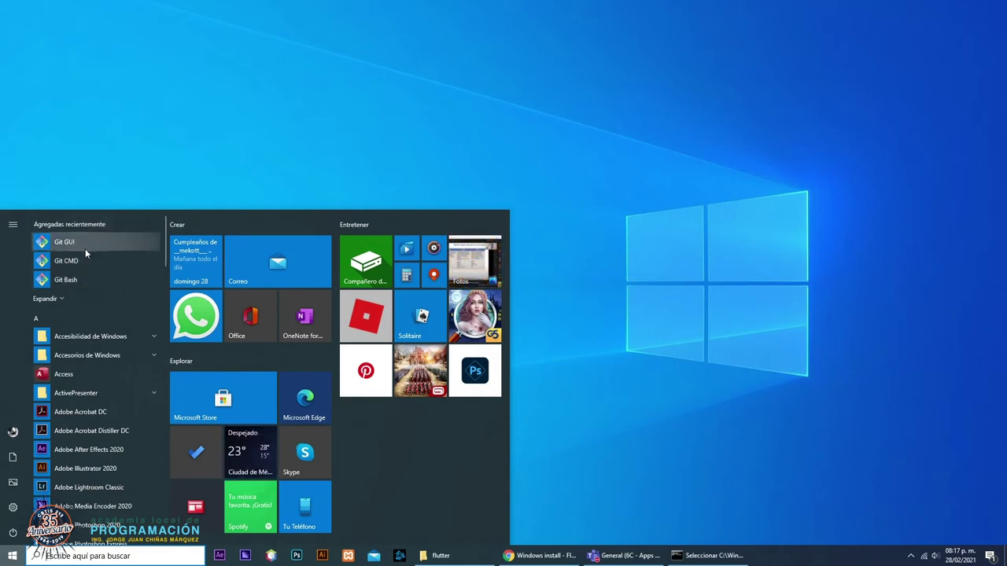
{"action": "scroll", "coordinate": [93, 267], "scroll_direction": "down", "scroll_amount": 2}
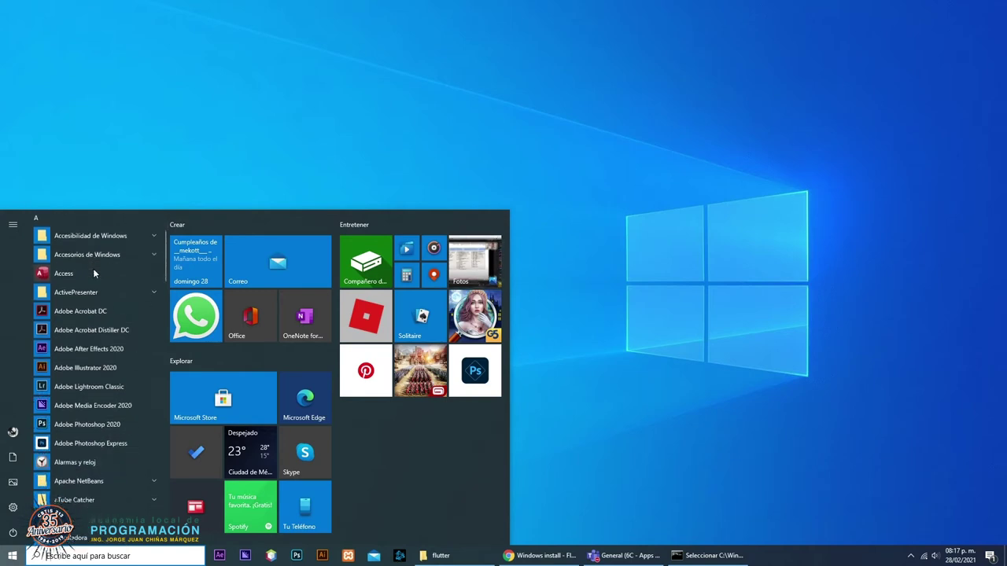
{"action": "scroll", "coordinate": [79, 348], "scroll_direction": "up", "scroll_amount": 2}
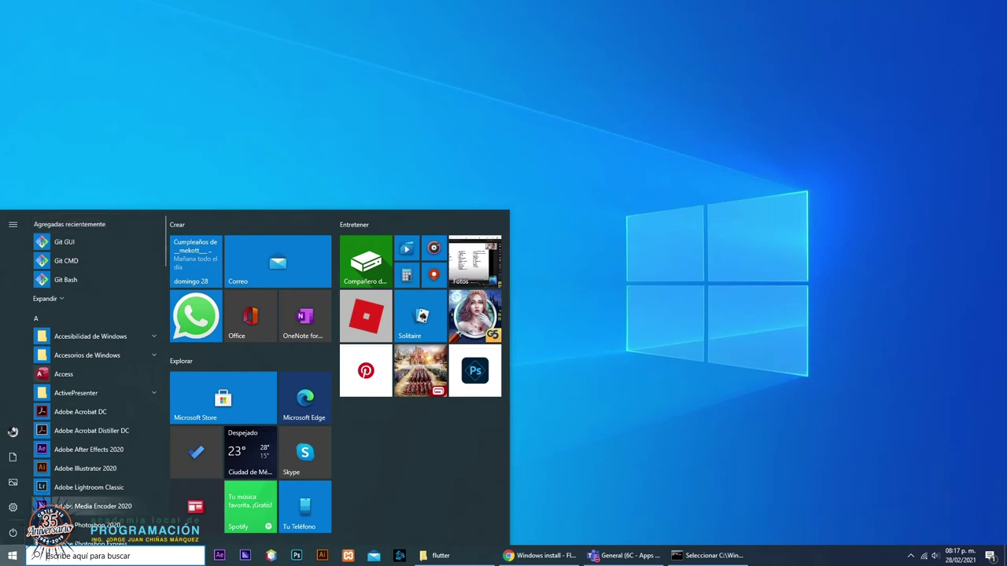
{"action": "key", "text": "super"}
{"action": "key", "text": "super"}
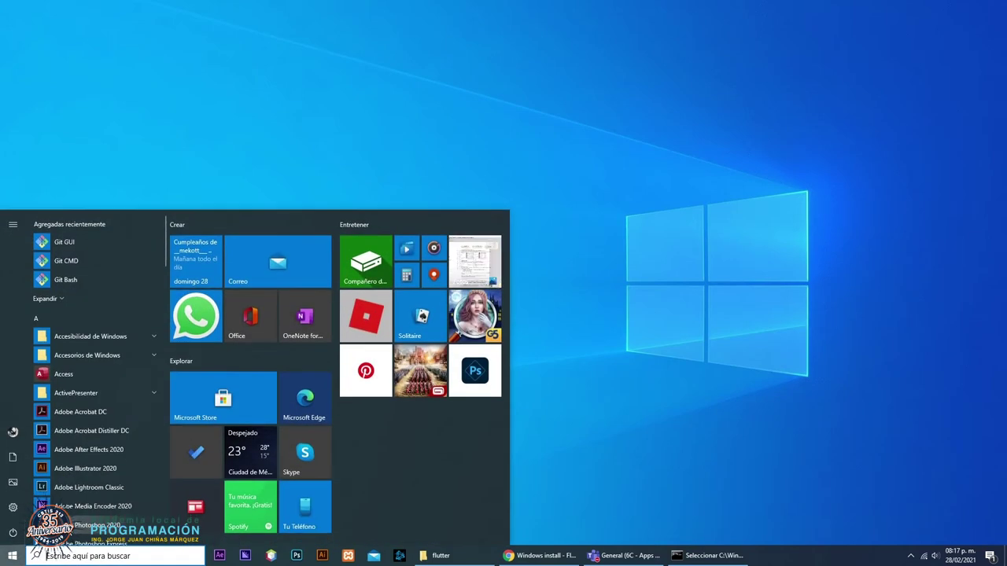
{"action": "type", "text": "visual studio"}
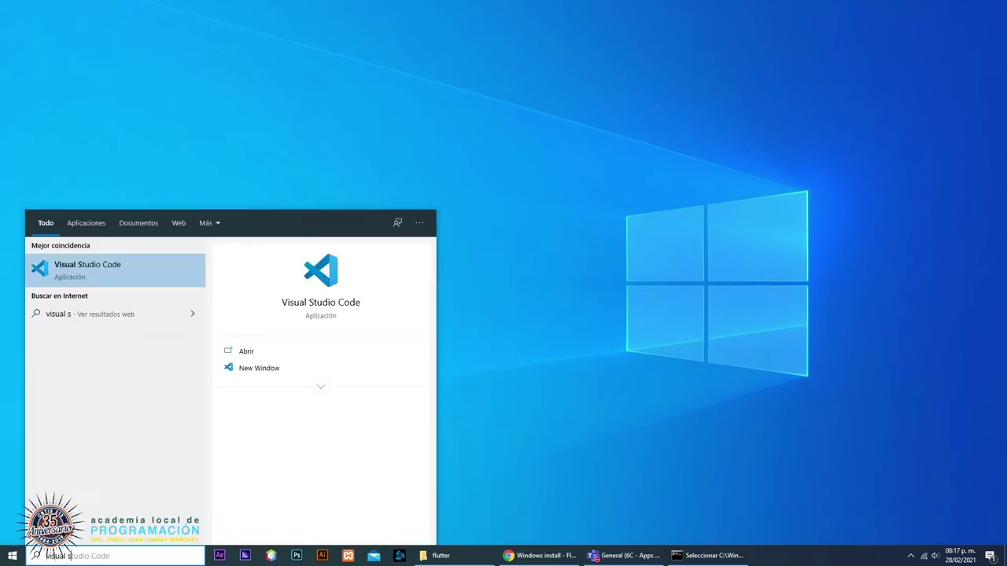
{"action": "right_click", "coordinate": [105, 269]}
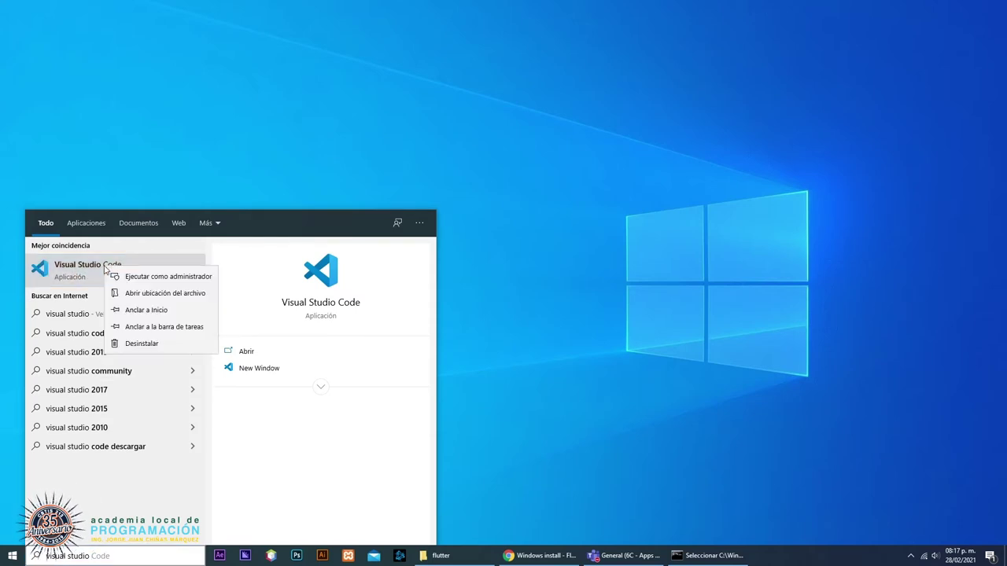
{"action": "left_click", "coordinate": [160, 329]}
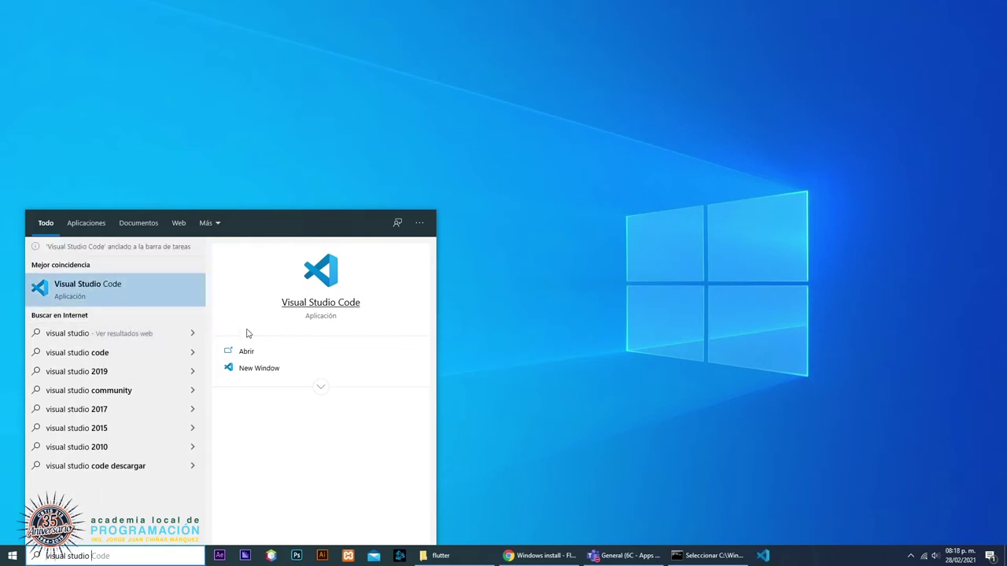
- Move the pinned Visual Studio Code icon to just before Photoshop on the taskbar and launch it
{"action": "left_click", "coordinate": [754, 558]}
{"action": "left_click_drag", "start_coordinate": [762, 557], "coordinate": [294, 557]}
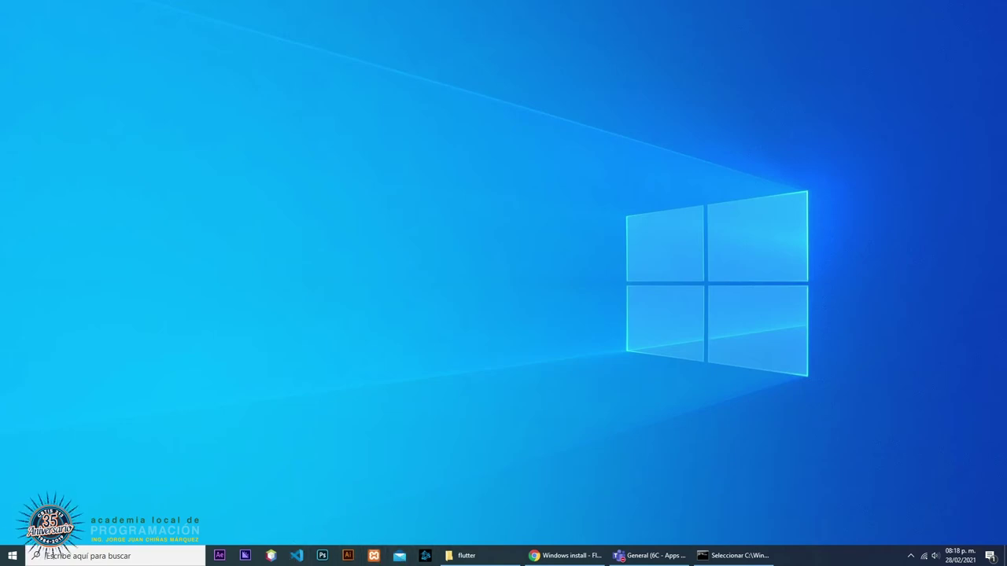
{"action": "left_click", "coordinate": [298, 557]}
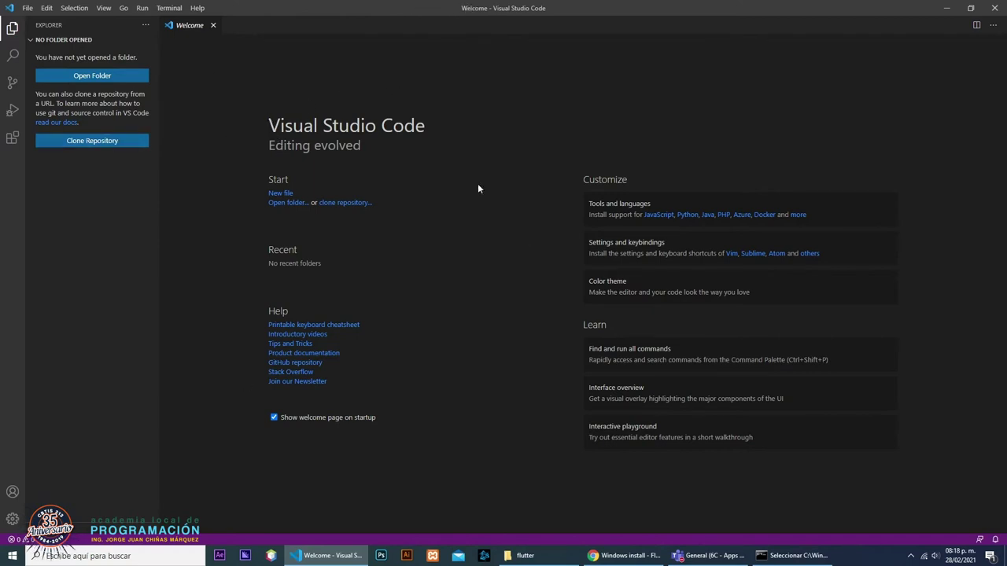
- Search the extensions marketplace for "flutter" and open the details of the Flutter extension by Dart Code
{"action": "left_click", "coordinate": [13, 140]}
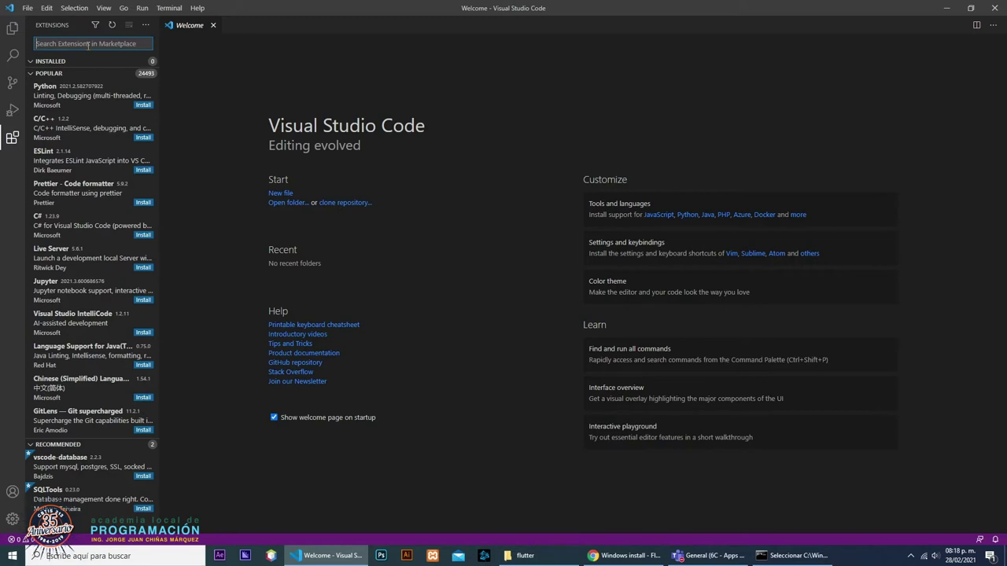
{"action": "type", "text": "flutter"}
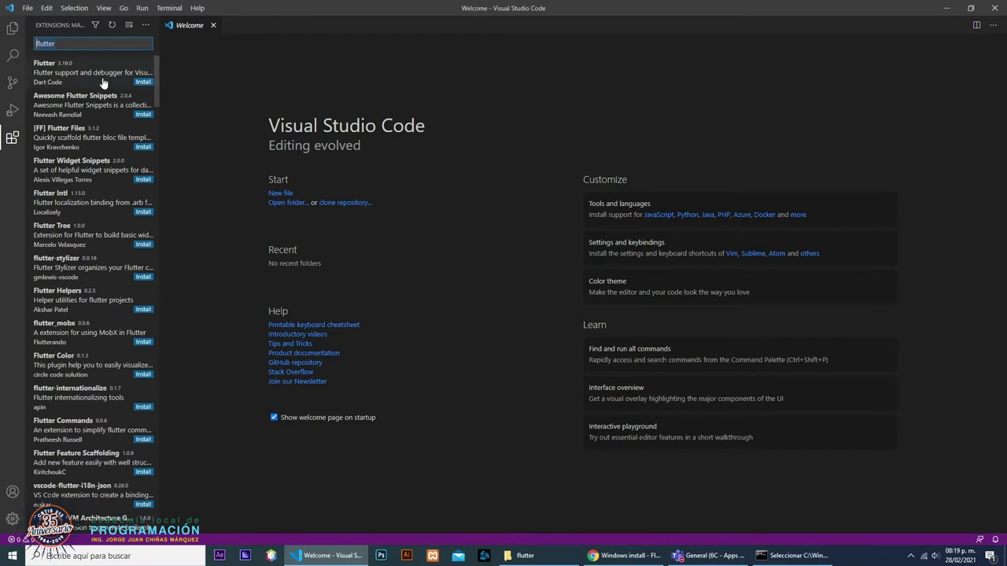
{"action": "left_click", "coordinate": [54, 70]}
{"action": "left_click", "coordinate": [54, 70]}
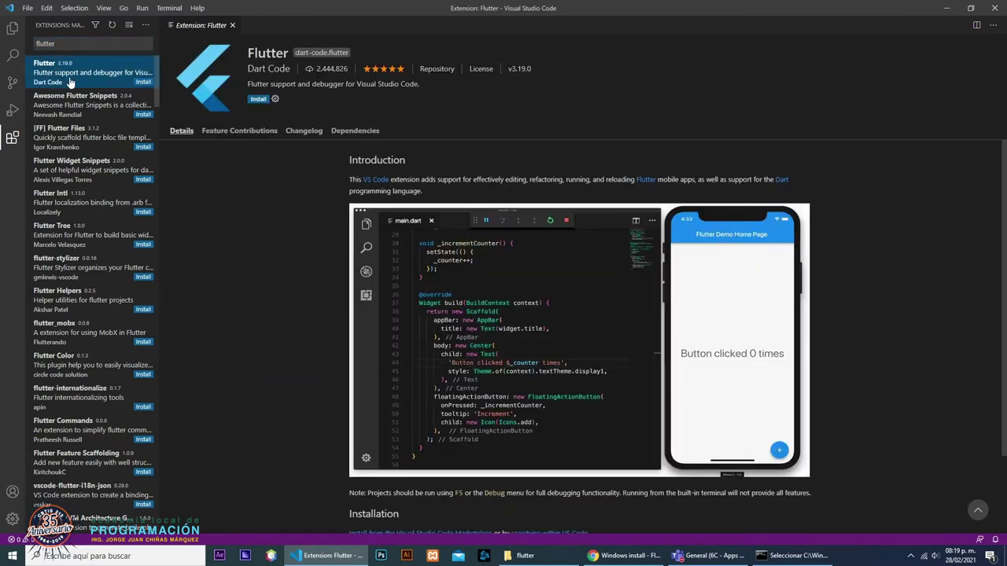
- Browse the details of other Flutter-related extensions, including Flutter Intl, and return to the Dart Code Flutter extension
{"action": "left_click", "coordinate": [68, 105]}
{"action": "left_click", "coordinate": [68, 137]}
{"action": "left_click", "coordinate": [69, 171]}
{"action": "left_click", "coordinate": [73, 206]}
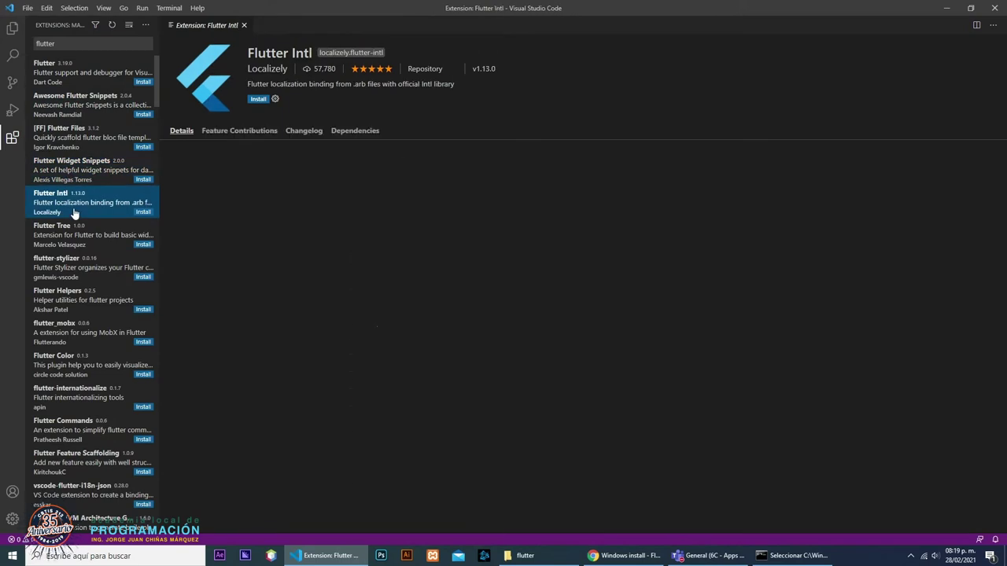
{"action": "left_click", "coordinate": [79, 146]}
{"action": "left_click", "coordinate": [82, 104]}
{"action": "left_click", "coordinate": [81, 76]}
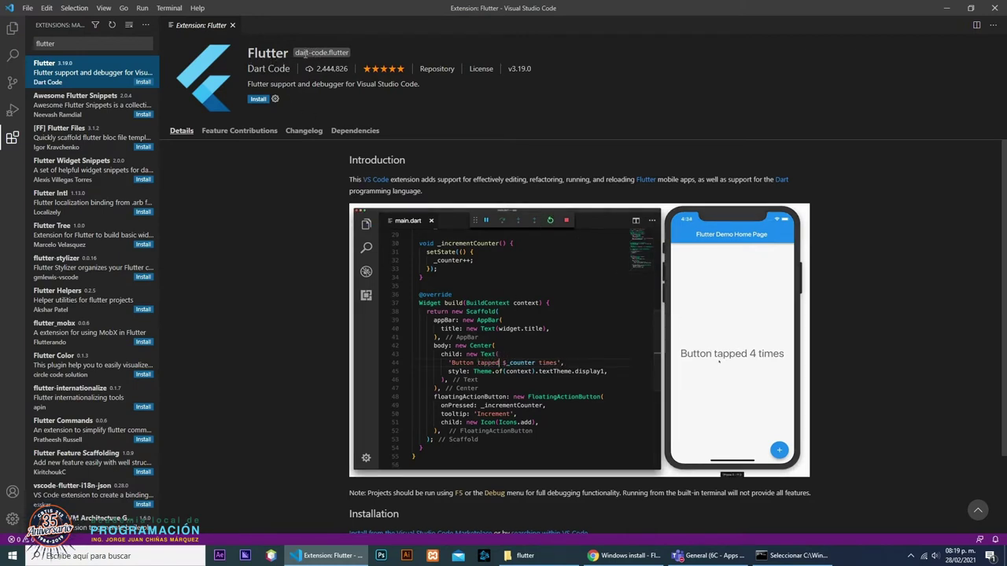
- Check the extension identifier dart-code.flutter and install the Flutter extension
{"action": "left_click_drag", "start_coordinate": [296, 52], "coordinate": [322, 52]}
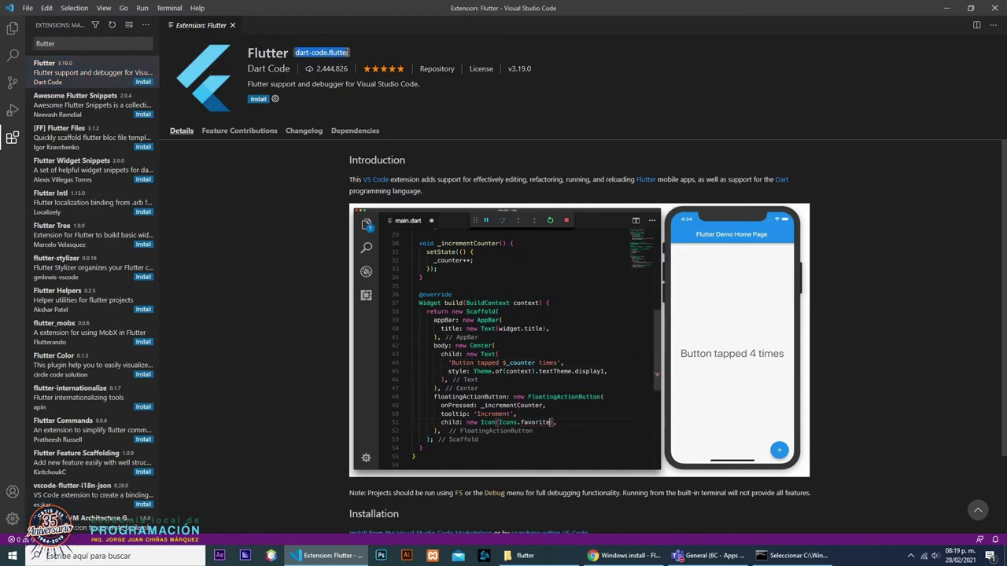
{"action": "left_click", "coordinate": [324, 50]}
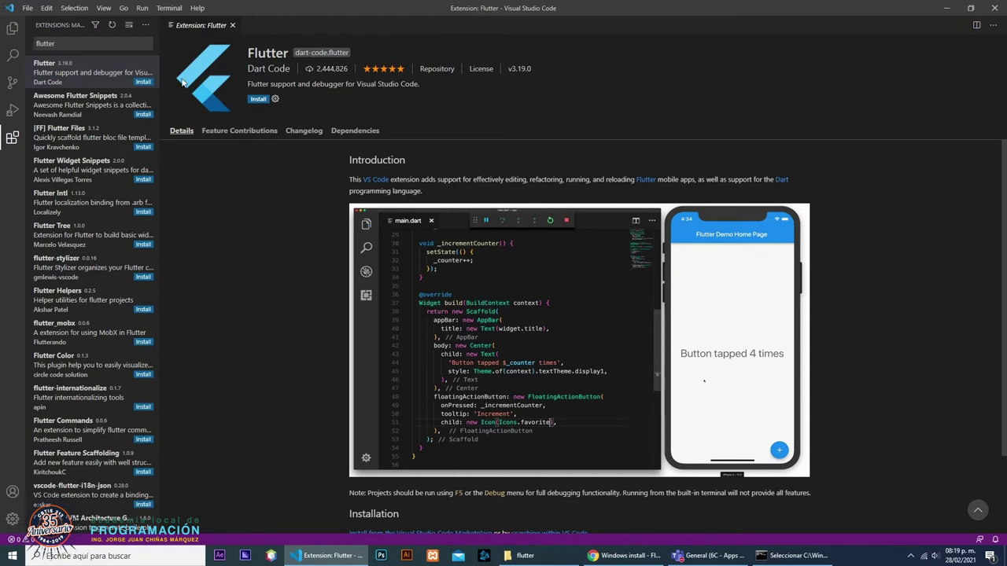
{"action": "left_click", "coordinate": [48, 77]}
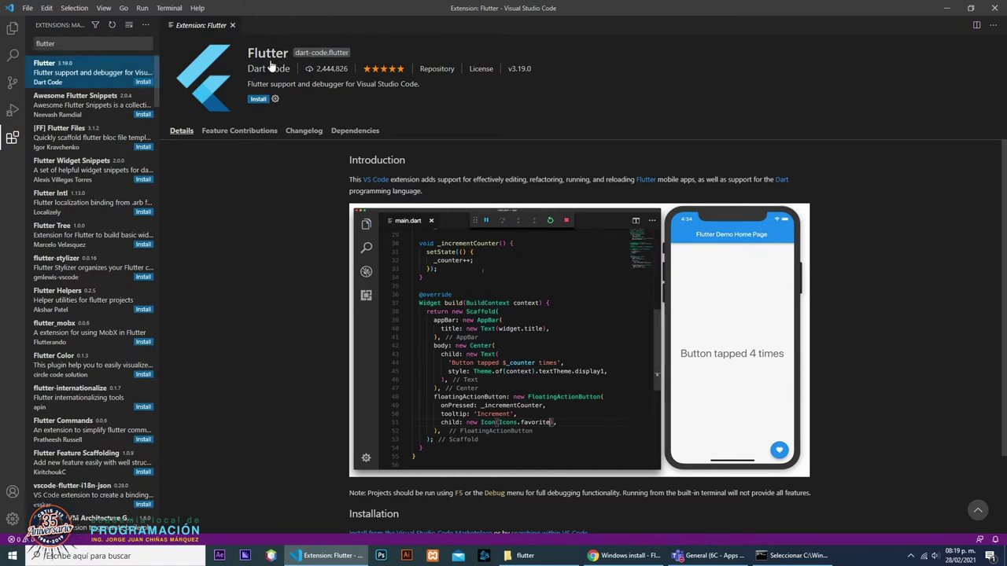
{"action": "left_click_drag", "start_coordinate": [299, 51], "coordinate": [350, 52]}
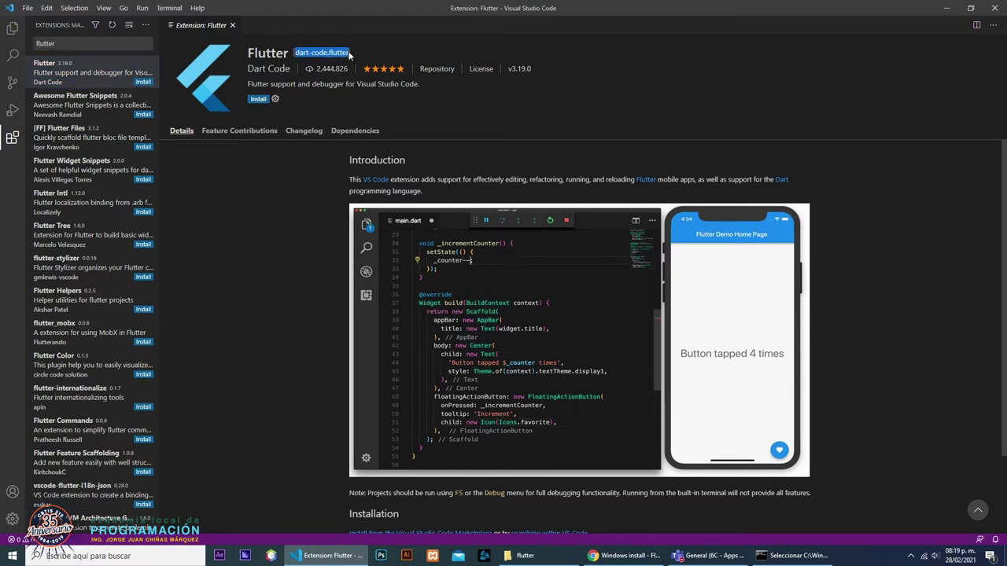
{"action": "left_click", "coordinate": [344, 52]}
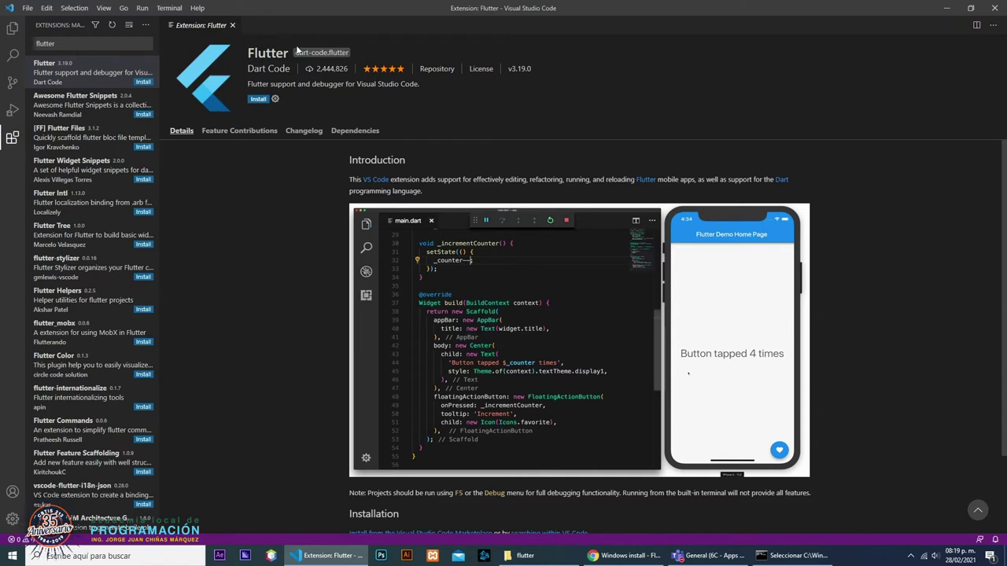
{"action": "left_click", "coordinate": [258, 99]}
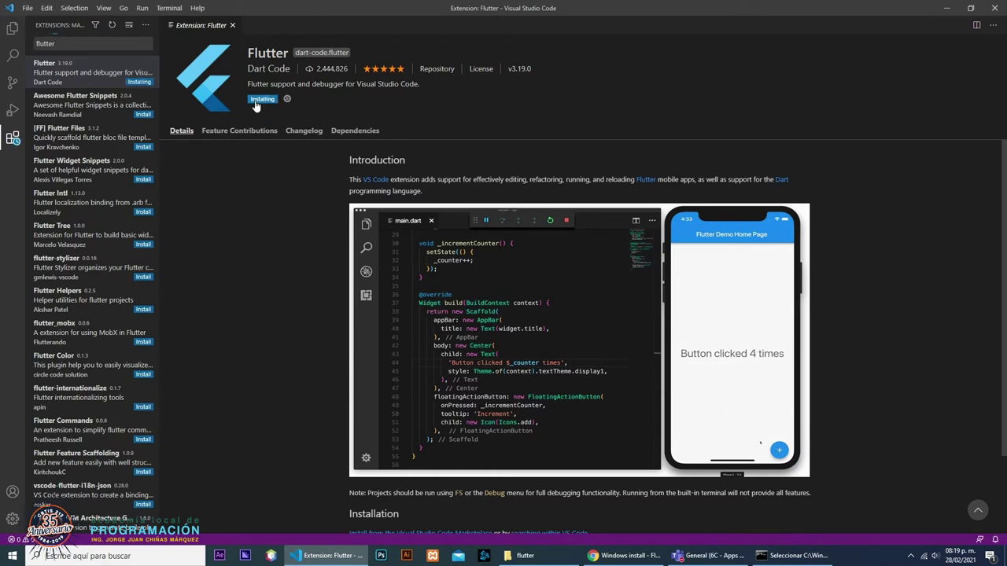
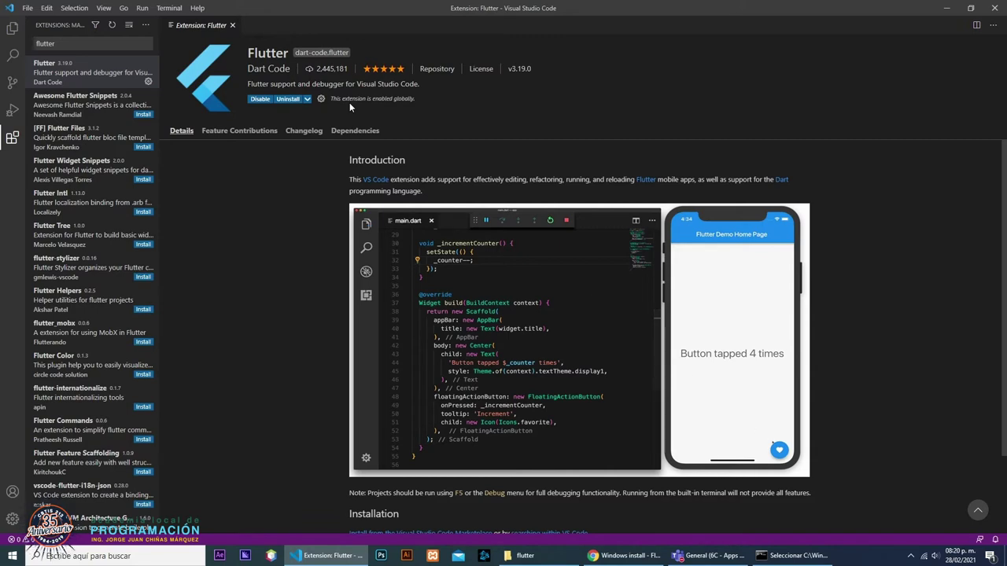
- Search the extensions for "dart" and review the Dart extension's details, checking its identifier dart-code.dart-code
{"action": "double_click", "coordinate": [89, 43]}
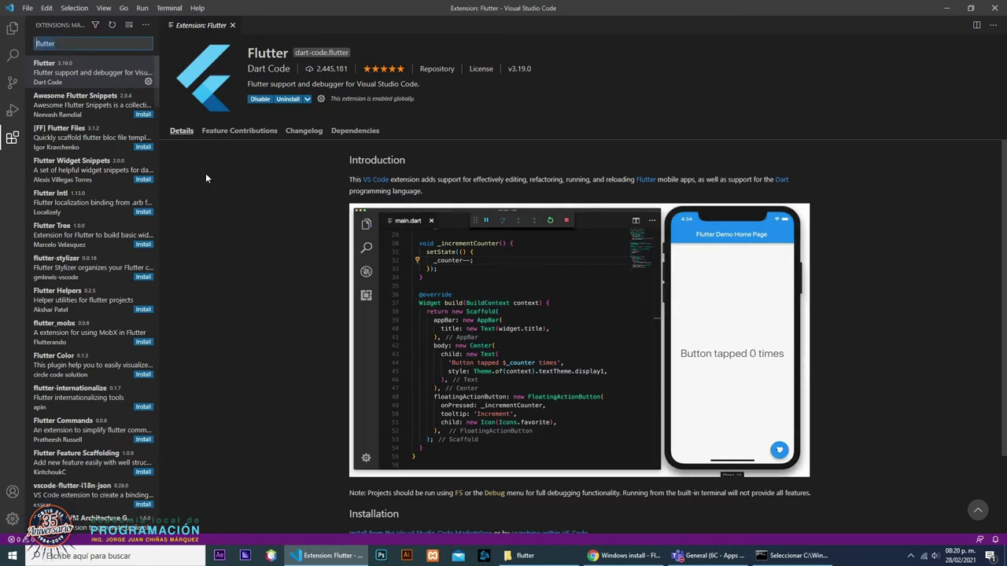
{"action": "type", "text": "dart"}
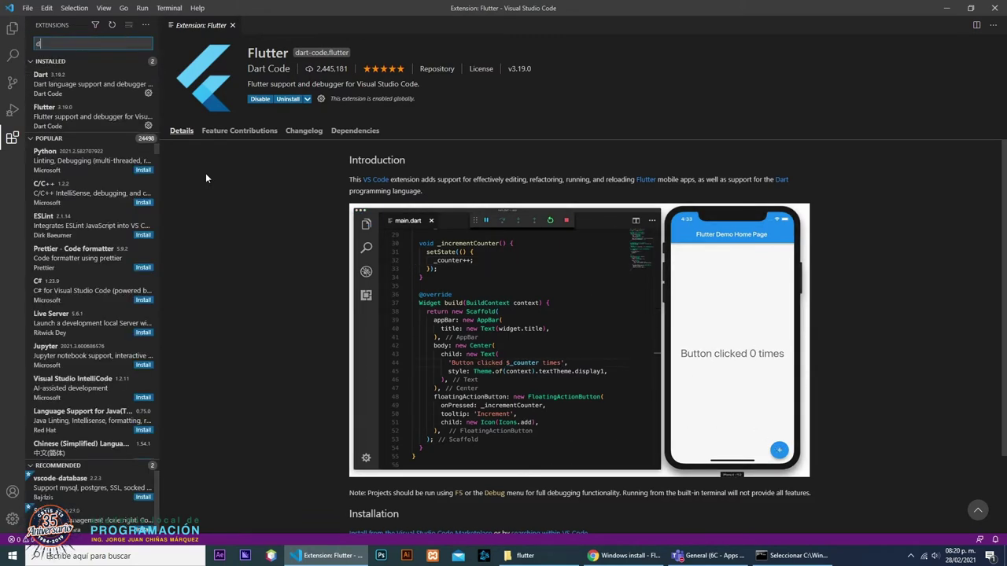
{"action": "left_click", "coordinate": [72, 76]}
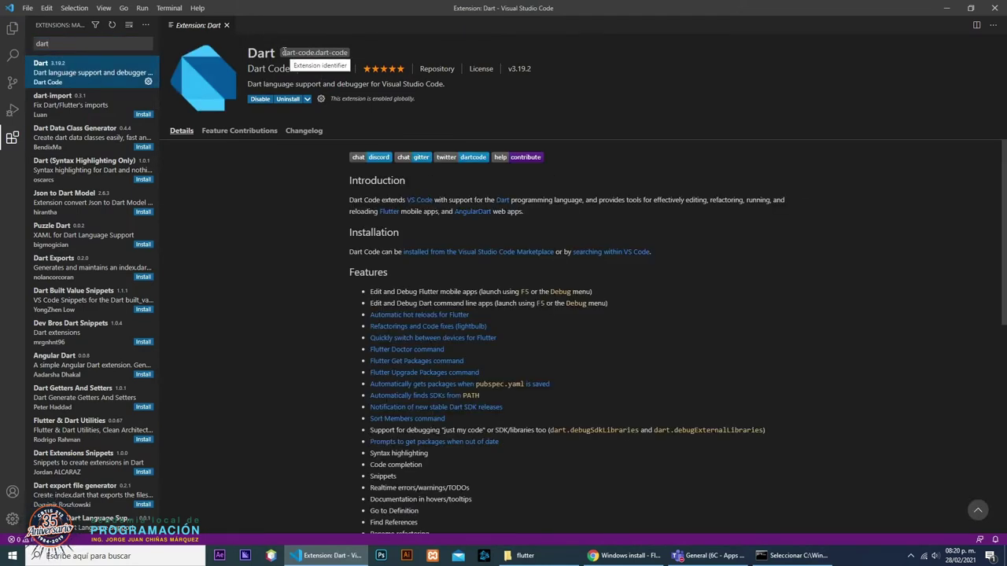
{"action": "left_click_drag", "start_coordinate": [283, 50], "coordinate": [335, 50]}
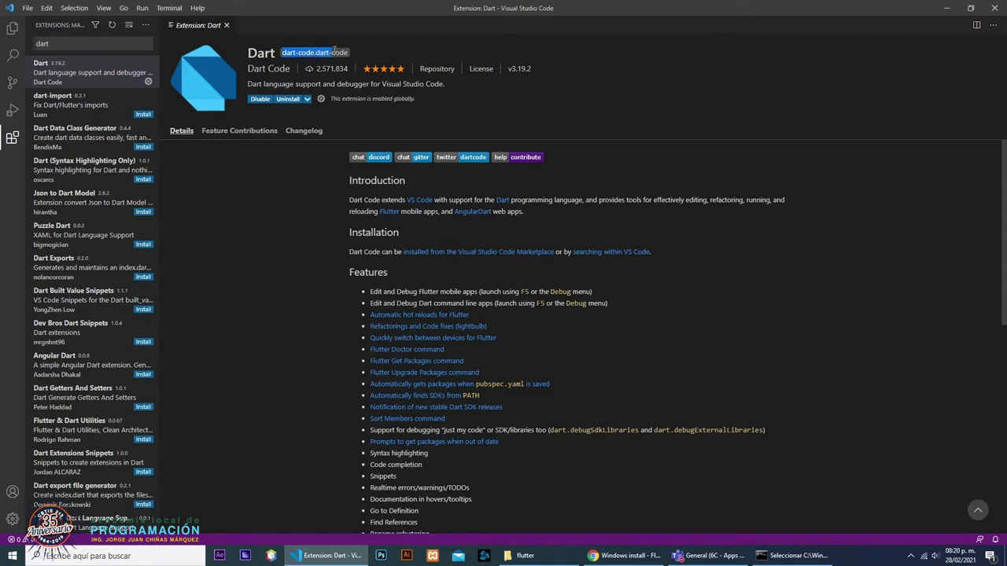
{"action": "left_click", "coordinate": [347, 52]}
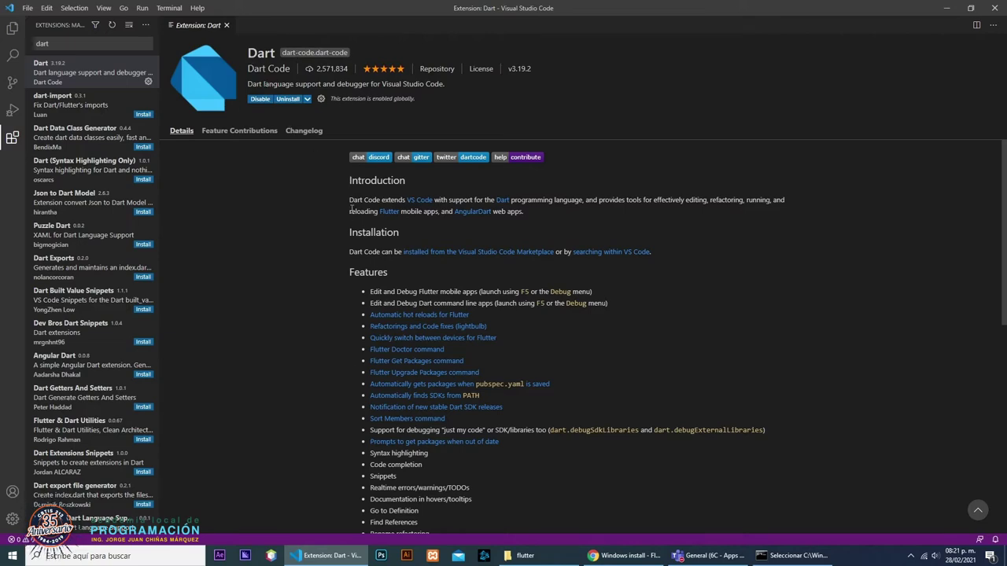
{"action": "scroll", "coordinate": [350, 209], "scroll_direction": "down", "scroll_amount": 5}
{"action": "scroll", "coordinate": [351, 210], "scroll_direction": "up", "scroll_amount": 5}
- Clear the extension search to list the installed extensions, and close Visual Studio Code
{"action": "left_click", "coordinate": [58, 45]}
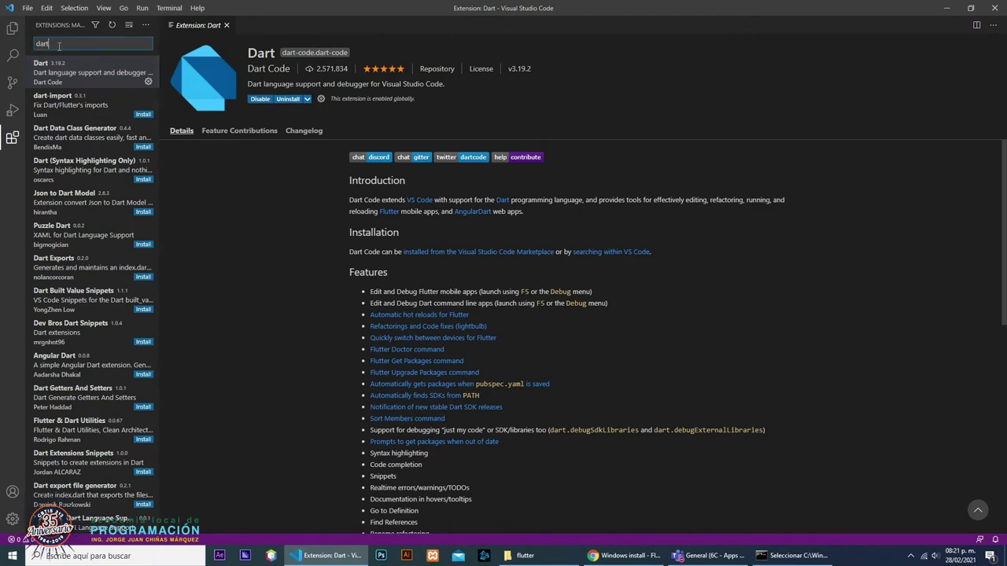
{"action": "key", "text": "ctrl+a"}
{"action": "key", "text": "BackSpace"}
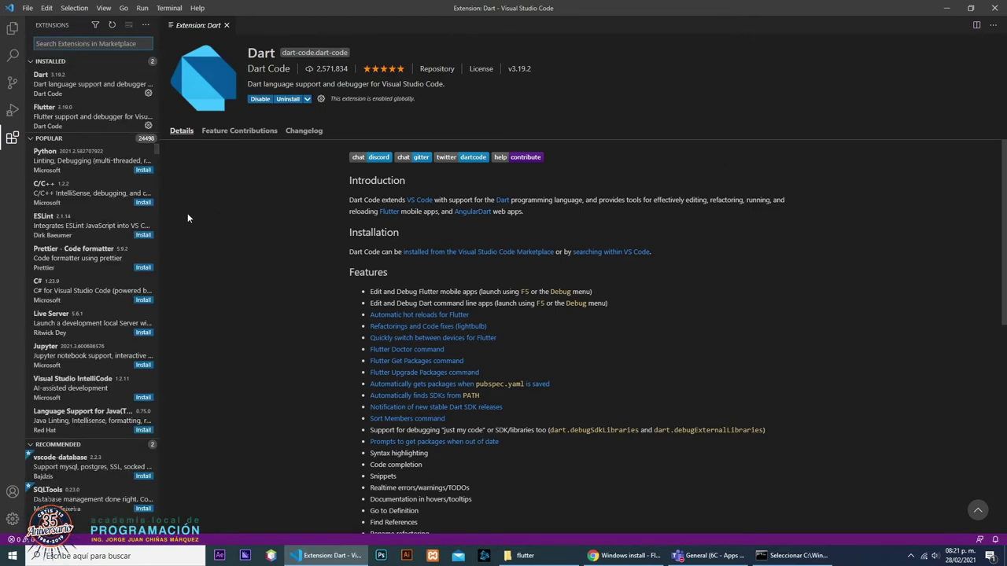
{"action": "left_click", "coordinate": [248, 203]}
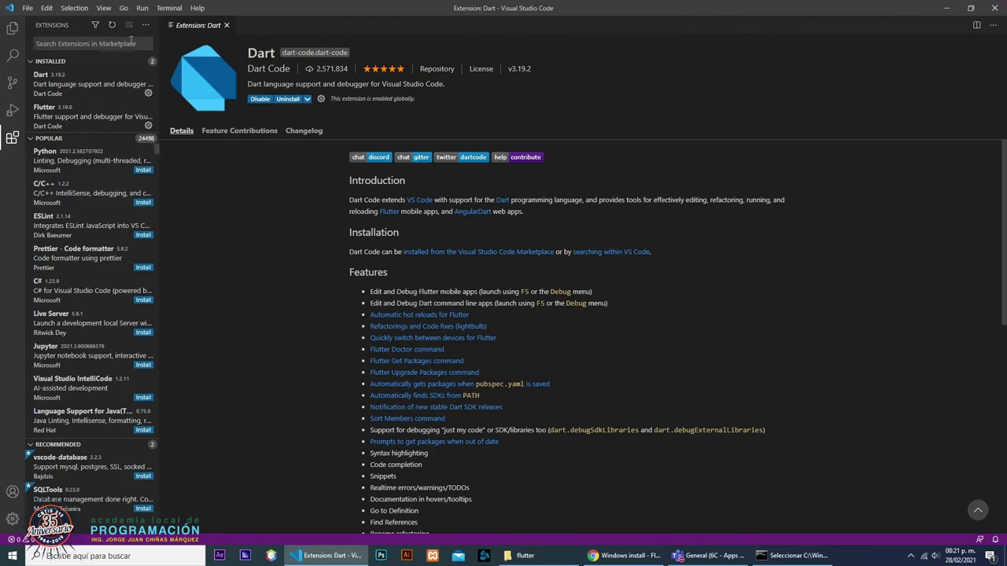
{"action": "left_click", "coordinate": [986, 8]}
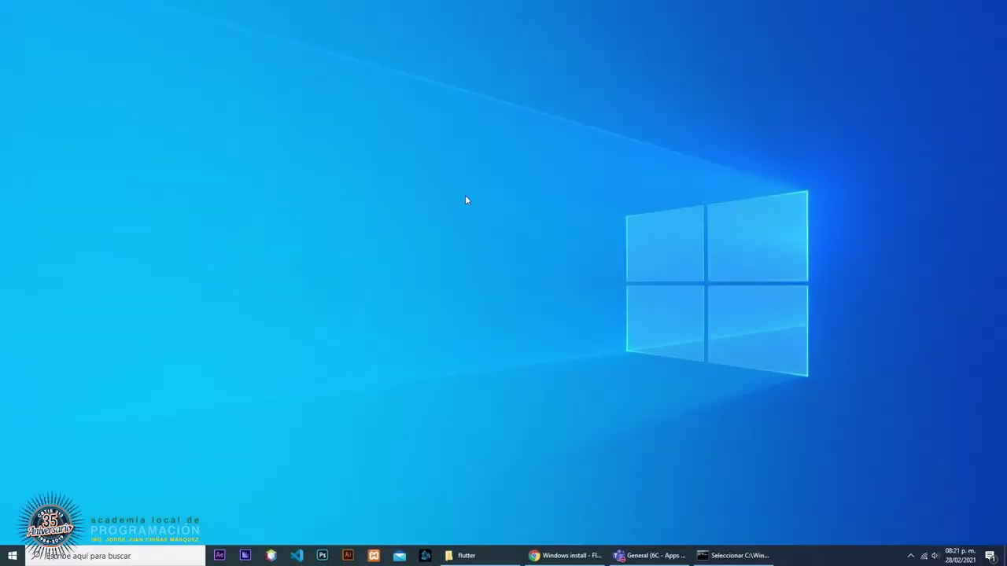
- Switch to the Command Prompt and run the command "flutter doctor" in C:\flutter
{"action": "left_click", "coordinate": [732, 555]}
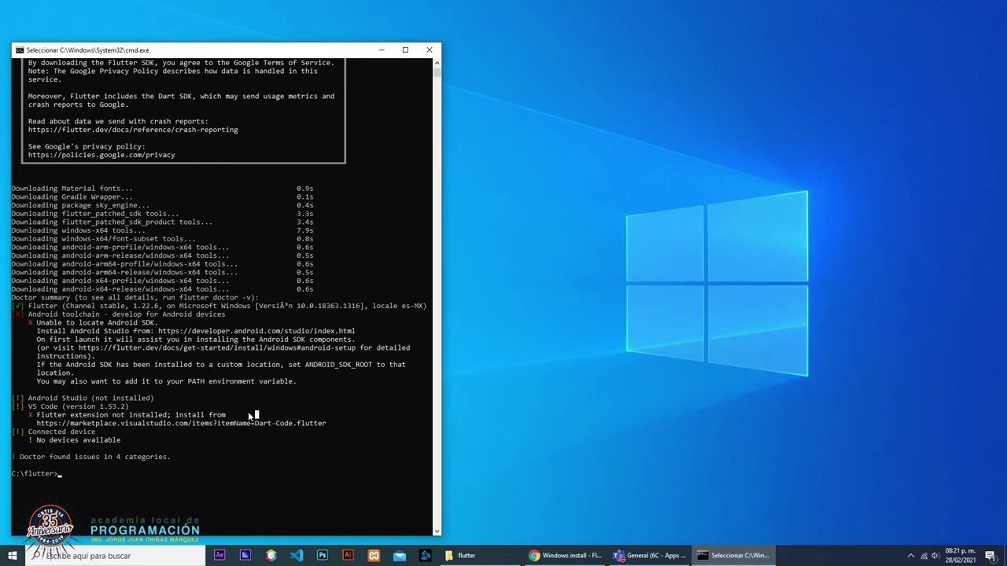
{"action": "type", "text": "flut"}
{"action": "type", "text": "ter doctor"}
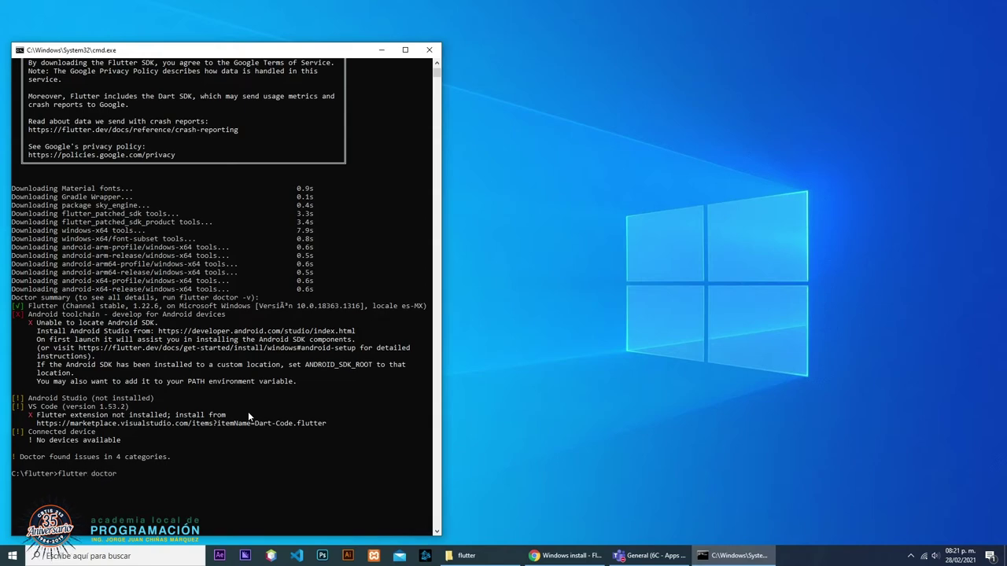
{"action": "key", "text": "Return"}
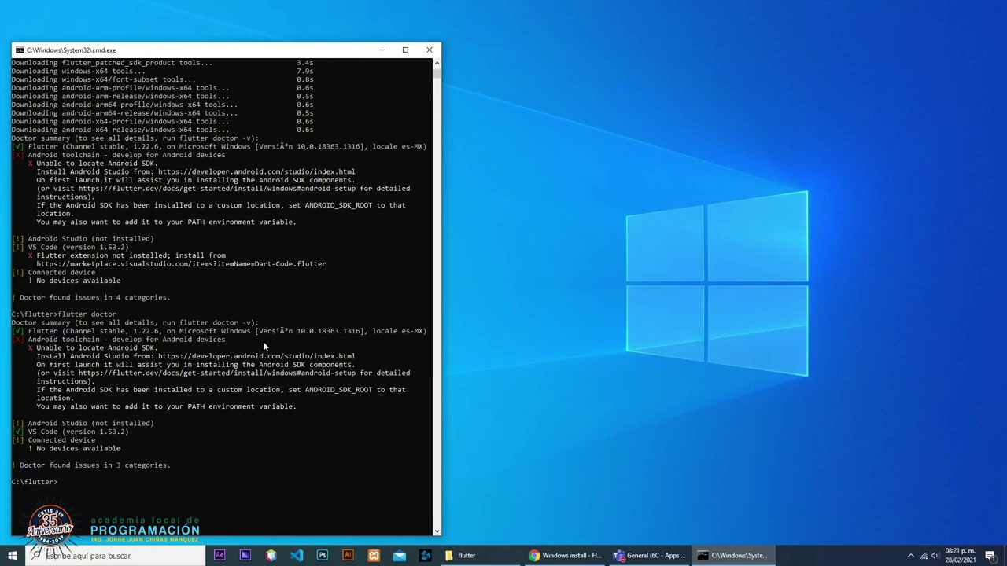
- Compare the VS Code entry of the latest flutter doctor report with the one in the previous report
{"action": "scroll", "coordinate": [235, 180], "scroll_direction": "up", "scroll_amount": 4}
{"action": "scroll", "coordinate": [132, 161], "scroll_direction": "up", "scroll_amount": 4}
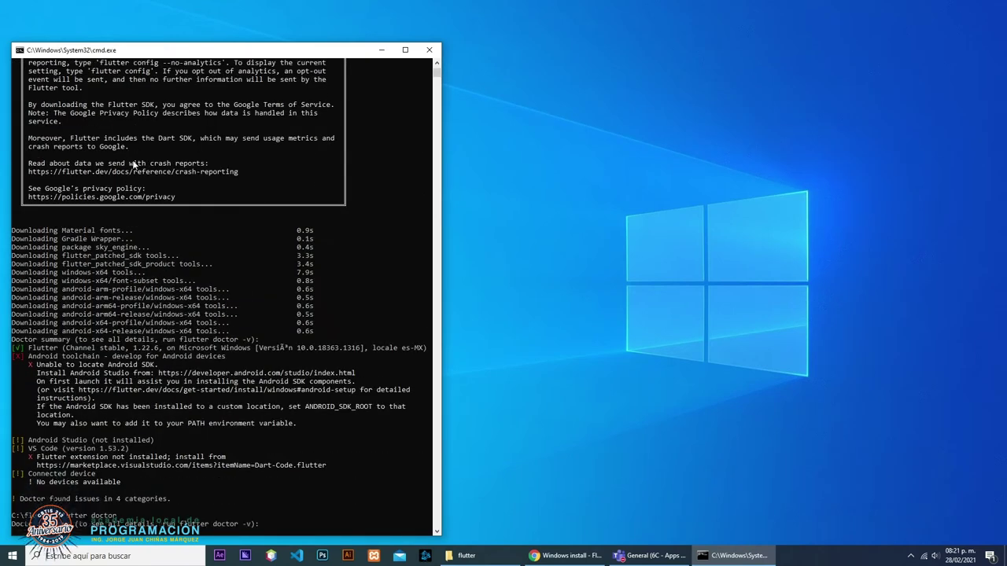
{"action": "scroll", "coordinate": [132, 163], "scroll_direction": "down", "scroll_amount": 9}
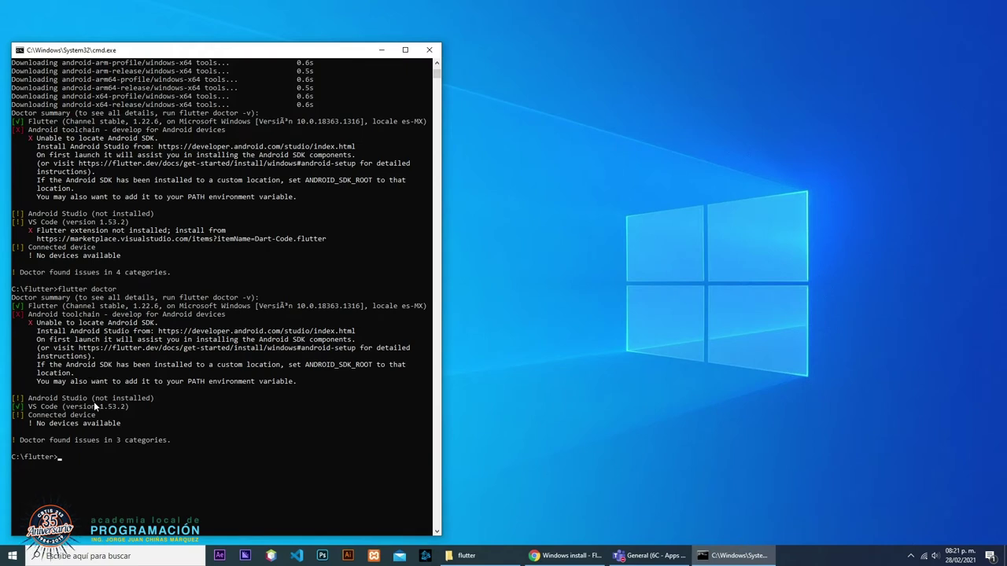
{"action": "scroll", "coordinate": [94, 403], "scroll_direction": "up", "scroll_amount": 8}
{"action": "scroll", "coordinate": [95, 400], "scroll_direction": "down", "scroll_amount": 8}
{"action": "left_click_drag", "start_coordinate": [23, 222], "coordinate": [256, 240]}
{"action": "left_click", "coordinate": [84, 407]}
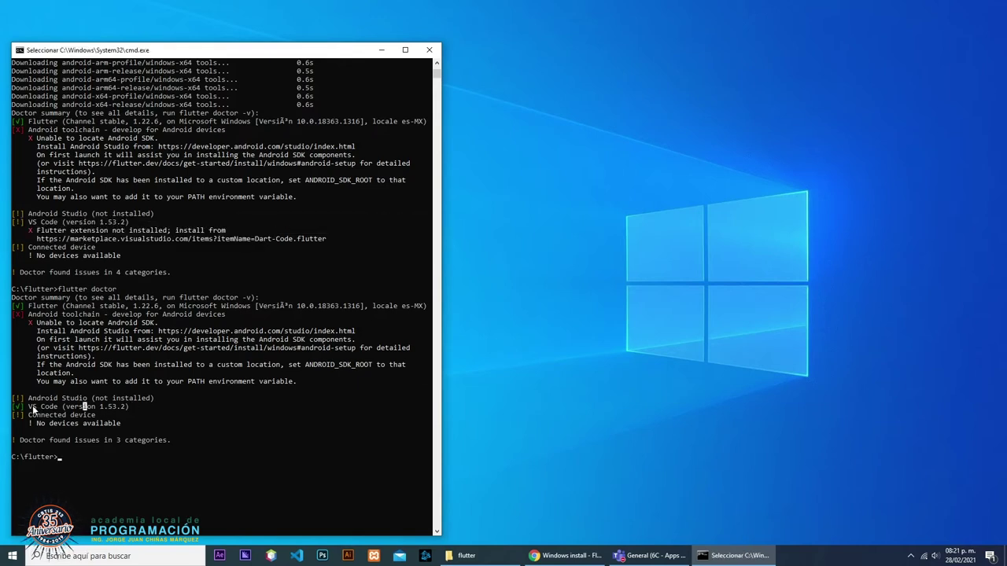
{"action": "left_click_drag", "start_coordinate": [28, 407], "coordinate": [124, 406]}
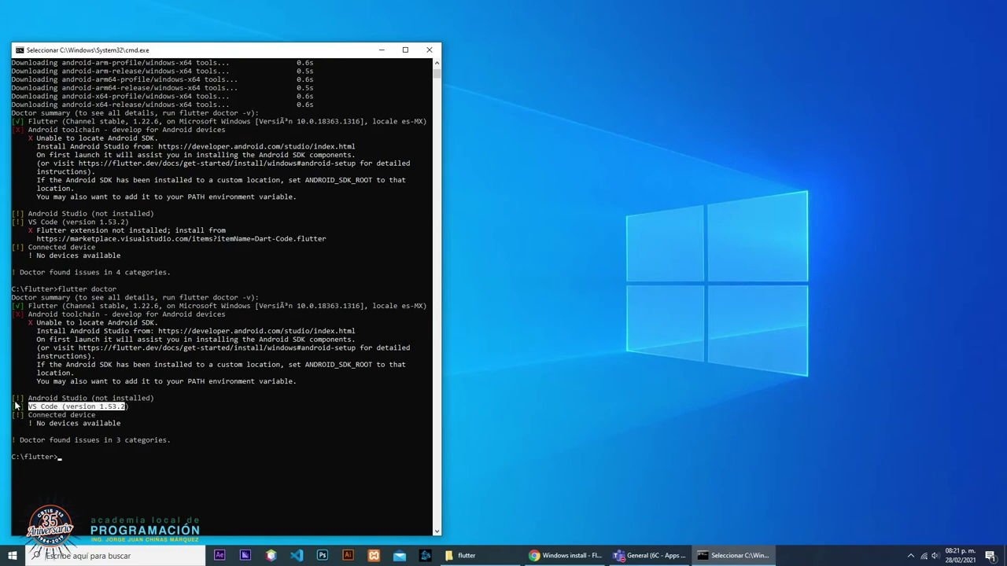
{"action": "left_click_drag", "start_coordinate": [16, 409], "coordinate": [124, 408]}
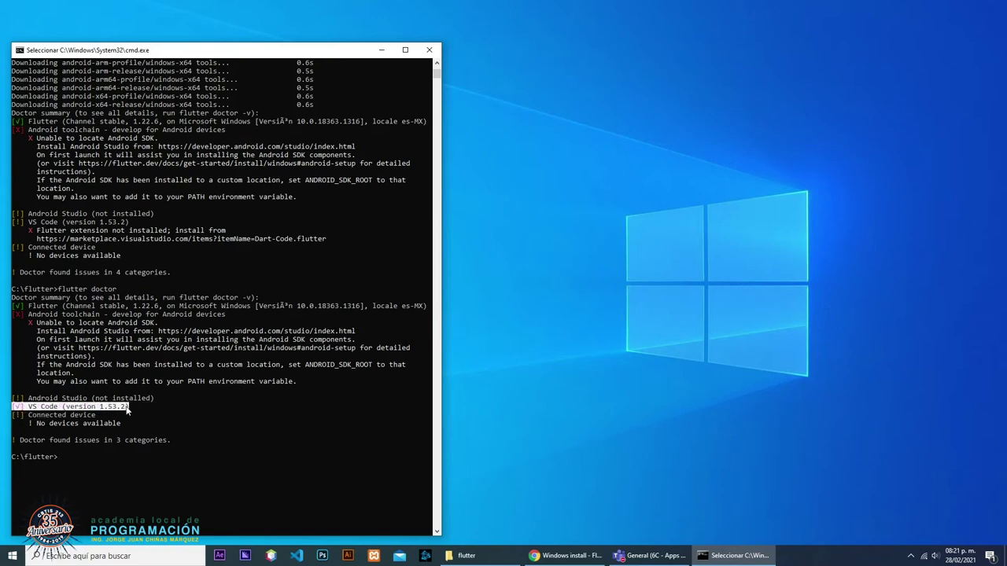
{"action": "left_click", "coordinate": [125, 405]}
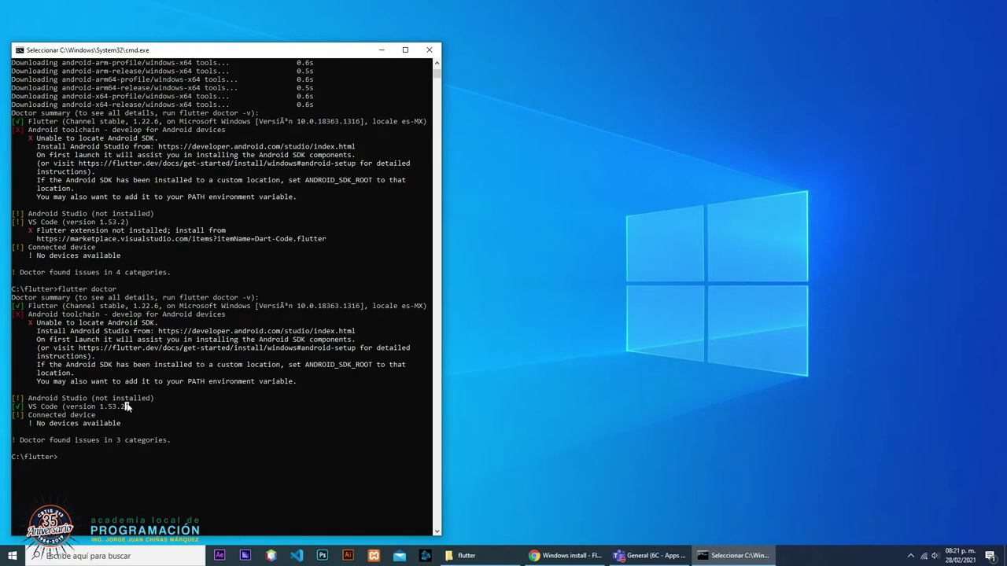
- Examine the Android toolchain and Connected device entries in the latest flutter doctor report
{"action": "left_click", "coordinate": [89, 356]}
{"action": "left_click_drag", "start_coordinate": [15, 316], "coordinate": [310, 385]}
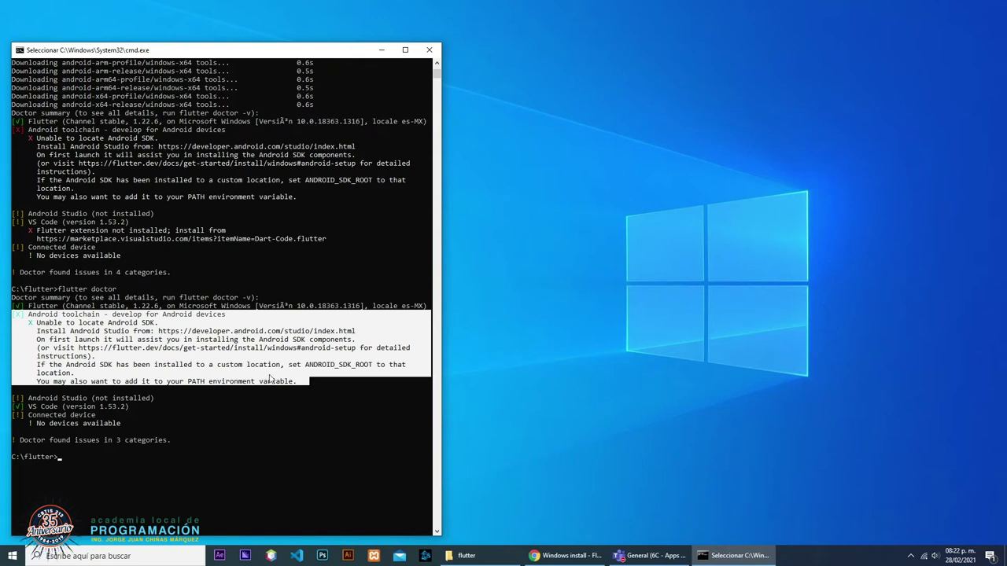
{"action": "left_click_drag", "start_coordinate": [16, 414], "coordinate": [96, 417]}
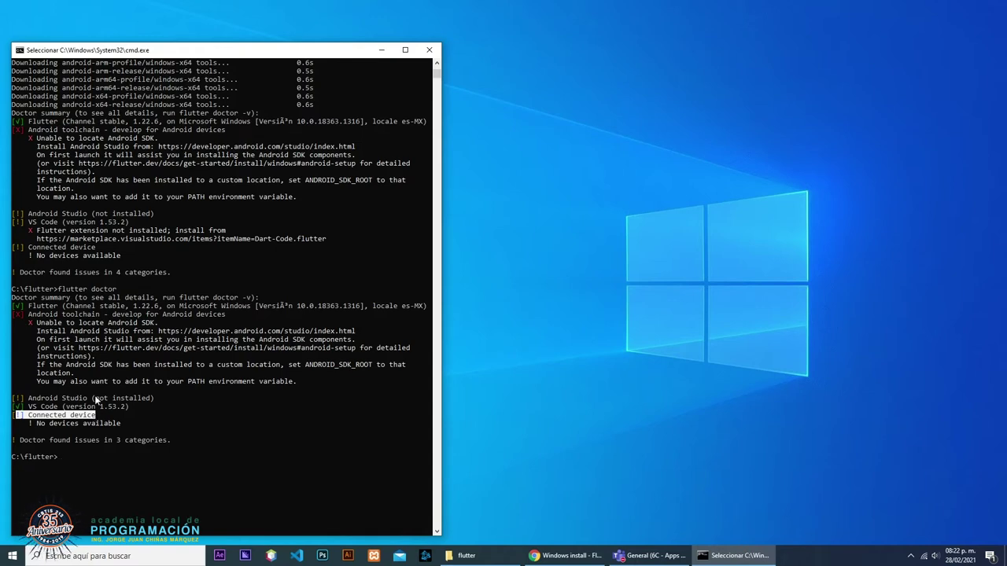
{"action": "left_click", "coordinate": [91, 355]}
{"action": "left_click_drag", "start_coordinate": [16, 316], "coordinate": [296, 384]}
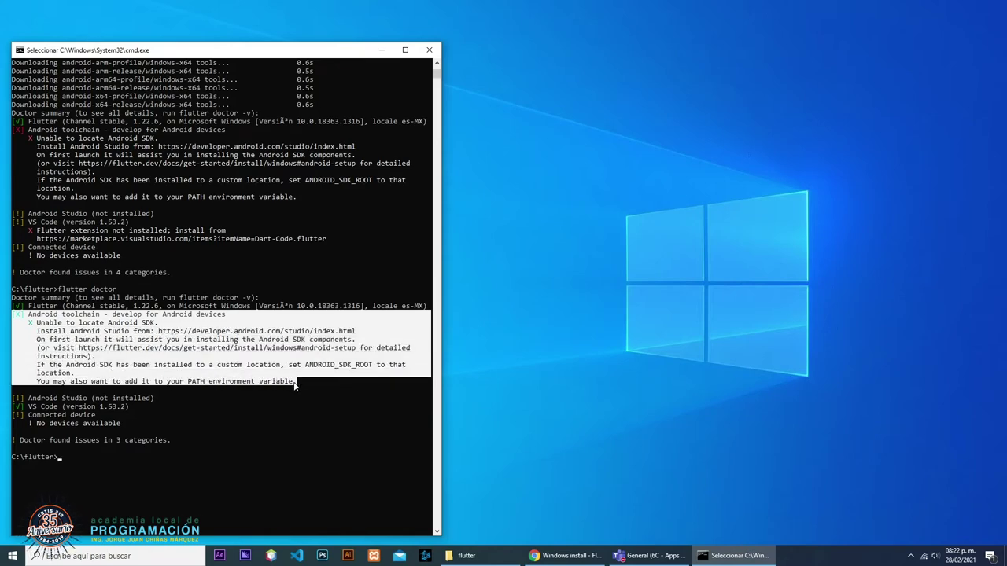
{"action": "left_click", "coordinate": [296, 384]}
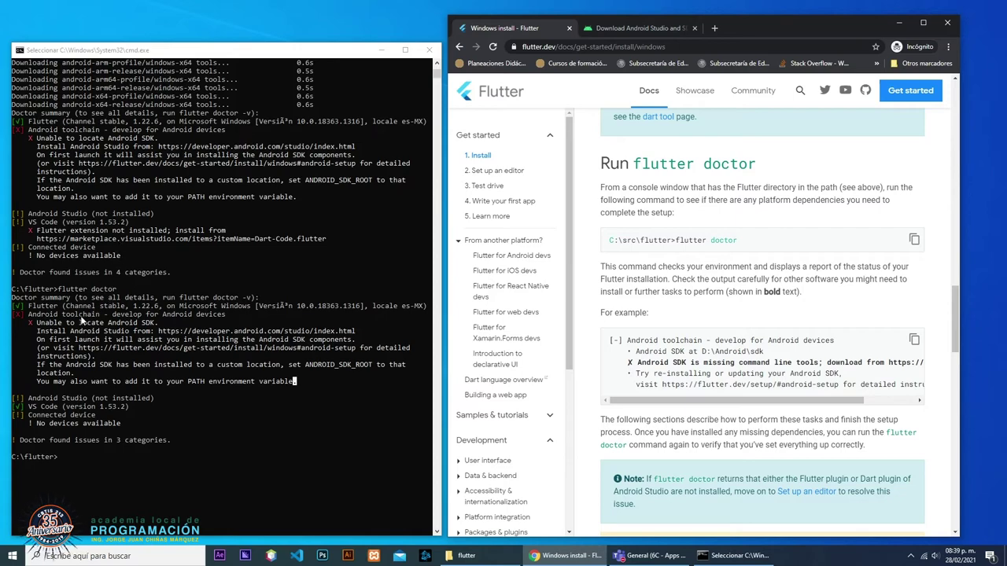
- Read through the Android toolchain section on locating the Android SDK and installing Android Studio in the latest report
{"action": "left_click", "coordinate": [19, 317]}
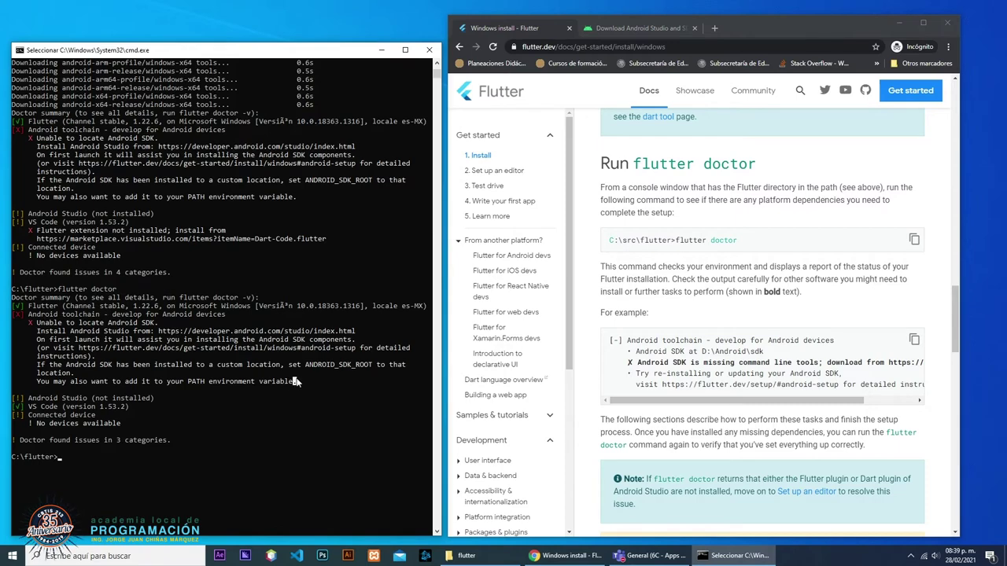
{"action": "left_click_drag", "start_coordinate": [295, 381], "coordinate": [16, 315]}
{"action": "left_click", "coordinate": [132, 334]}
{"action": "left_click_drag", "start_coordinate": [30, 314], "coordinate": [356, 383]}
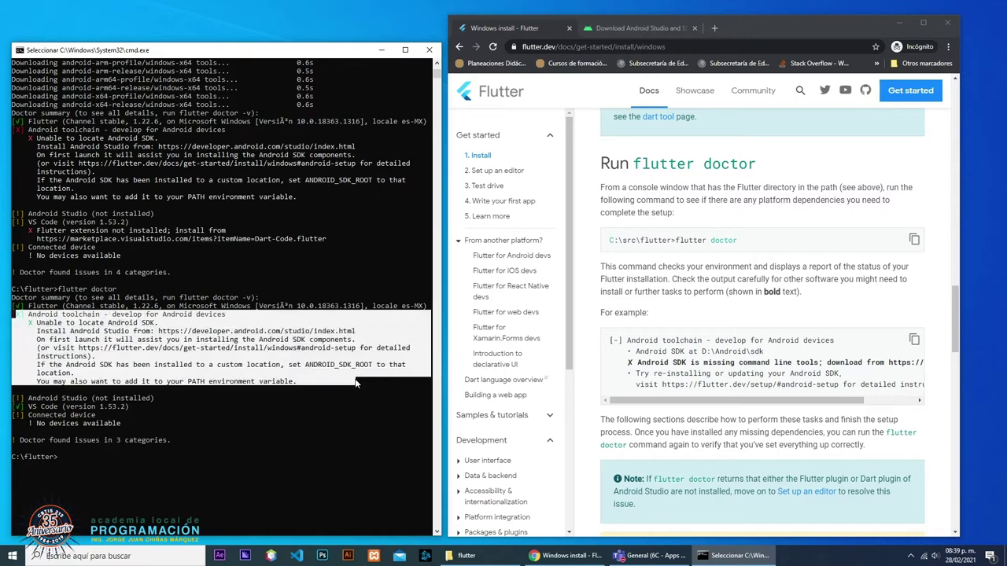
{"action": "left_click", "coordinate": [315, 384]}
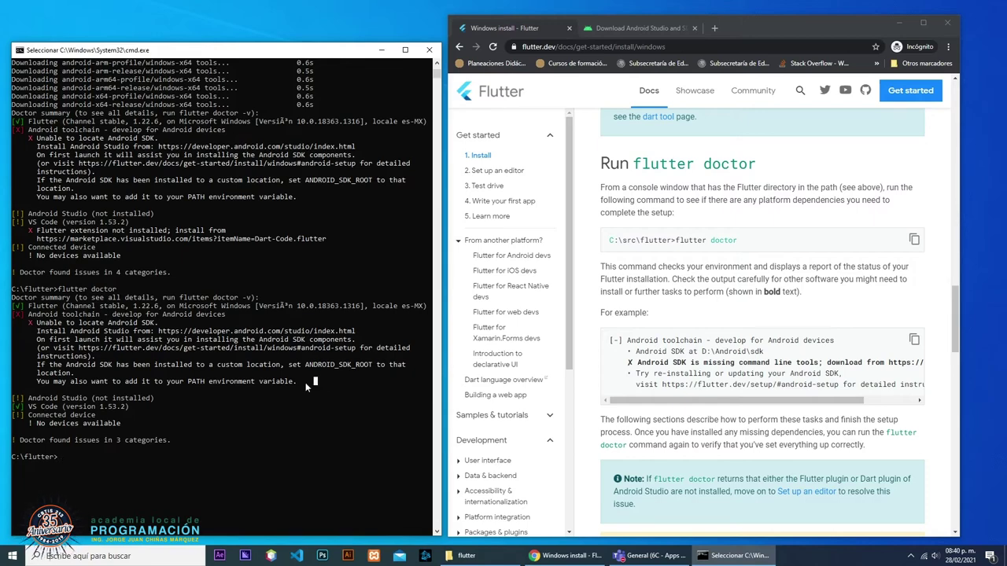
{"action": "mouse_move", "coordinate": [305, 382]}
{"action": "left_mouse_down"}
{"action": "mouse_move", "coordinate": [145, 354]}
{"action": "mouse_move", "coordinate": [79, 316]}
{"action": "mouse_move", "coordinate": [197, 339]}
{"action": "mouse_move", "coordinate": [318, 383]}
{"action": "left_mouse_up"}
{"action": "left_click", "coordinate": [79, 316]}
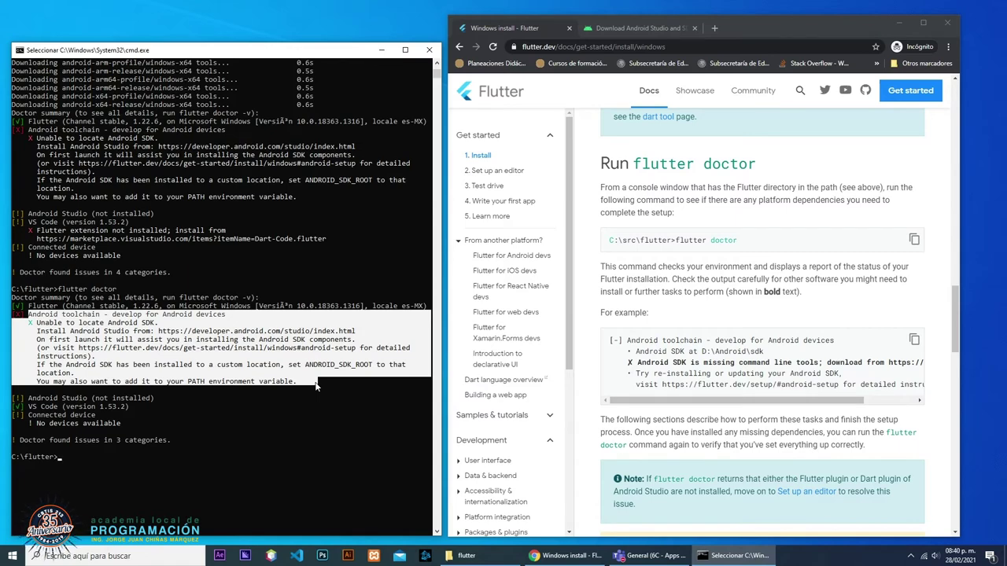
{"action": "left_click", "coordinate": [304, 383]}
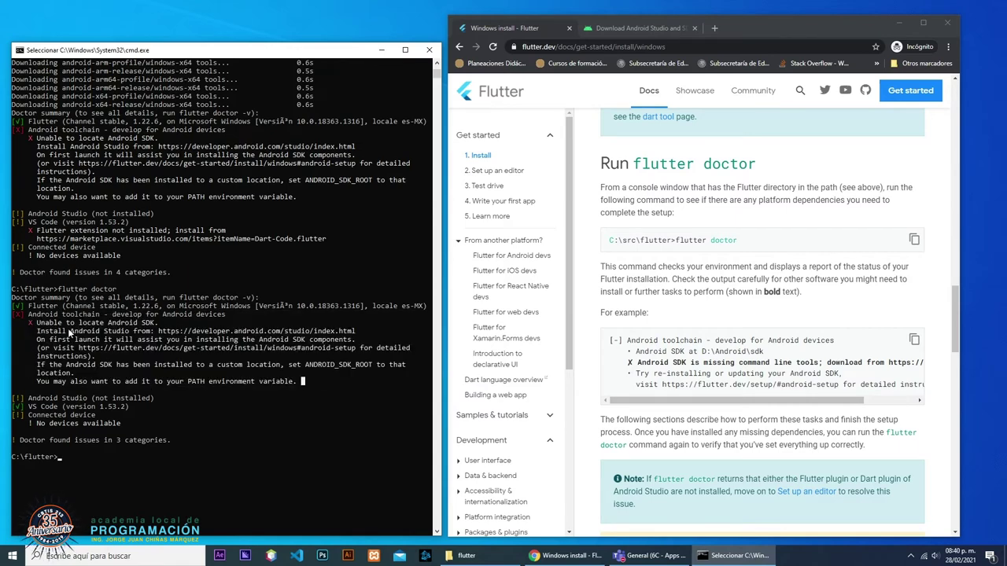
{"action": "left_click_drag", "start_coordinate": [13, 315], "coordinate": [299, 388]}
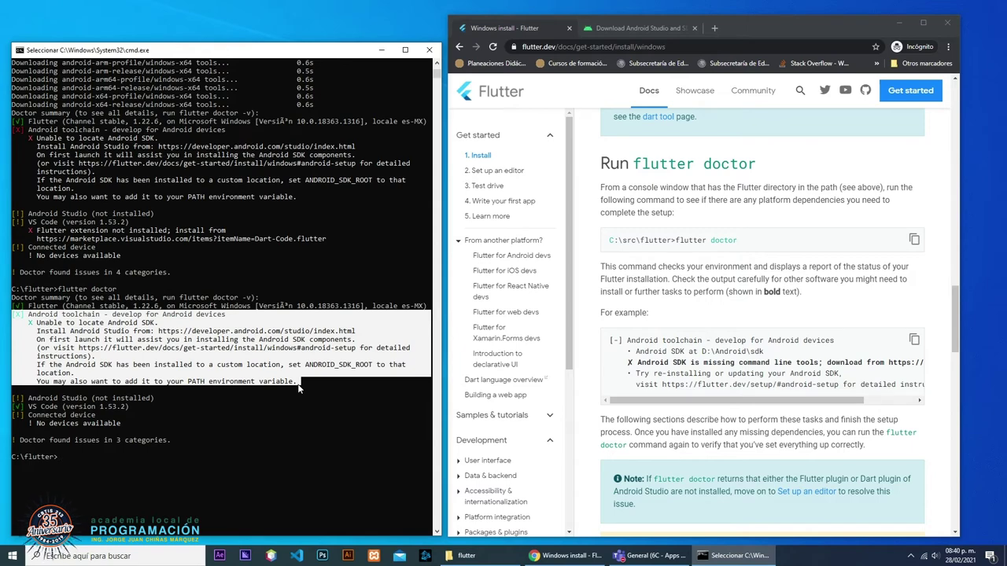
{"action": "left_click", "coordinate": [56, 332]}
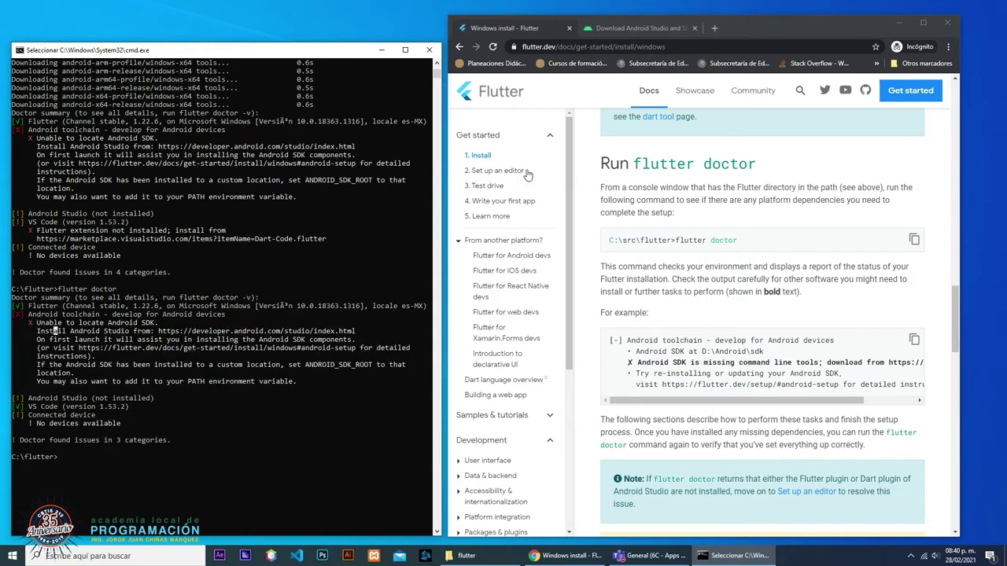
- Check the Android Studio link in the Teams download post, and show the Android Studio download page in the browser
{"action": "left_click", "coordinate": [649, 555]}
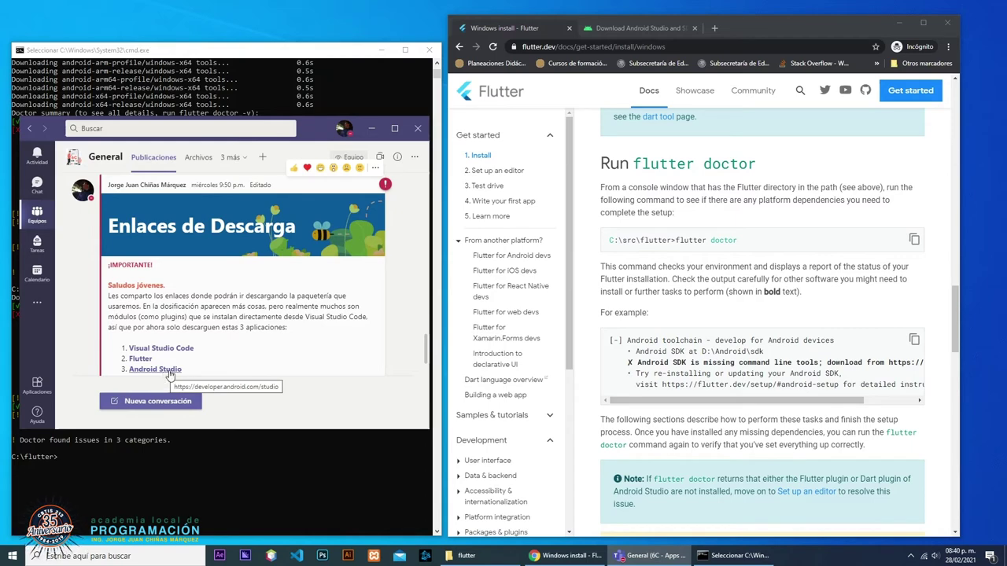
{"action": "left_click", "coordinate": [625, 21]}
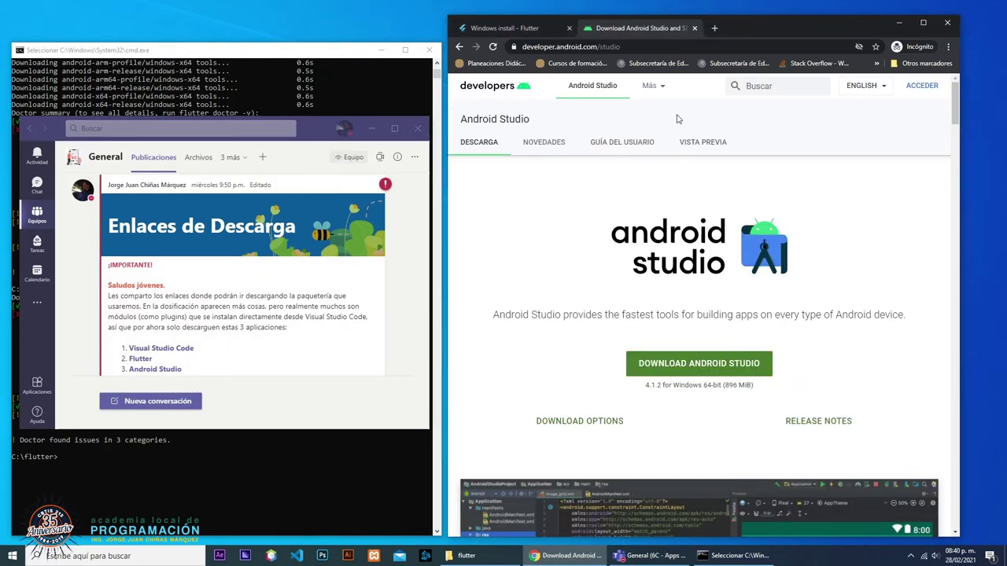
{"action": "scroll", "coordinate": [589, 222], "scroll_direction": "down", "scroll_amount": 2}
{"action": "scroll", "coordinate": [561, 202], "scroll_direction": "up", "scroll_amount": 2}
{"action": "left_click", "coordinate": [373, 128]}
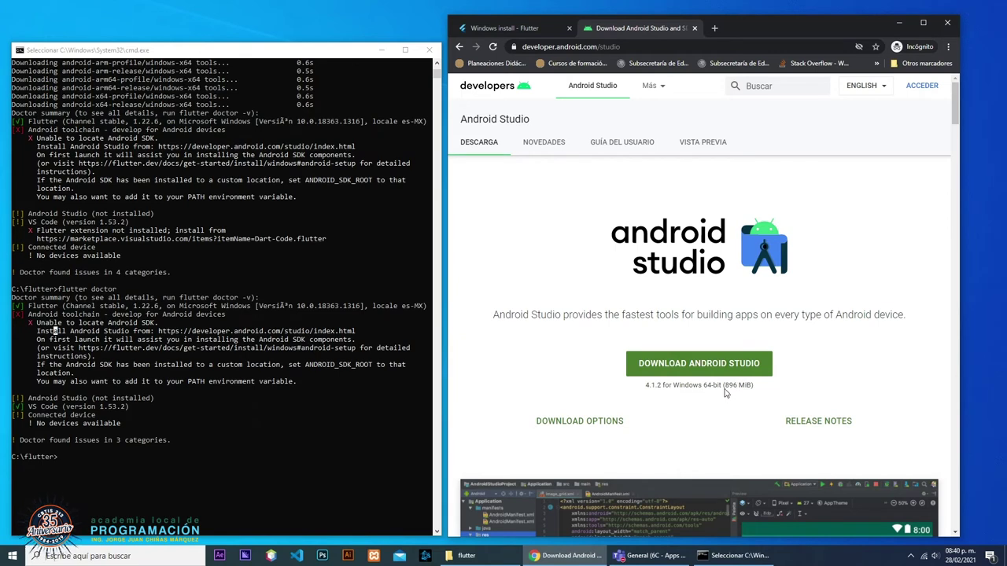
- Check the installer size, accept the terms and conditions, and download Android Studio 4.1.2 for Windows 64-bit
{"action": "left_click_drag", "start_coordinate": [725, 385], "coordinate": [752, 386]}
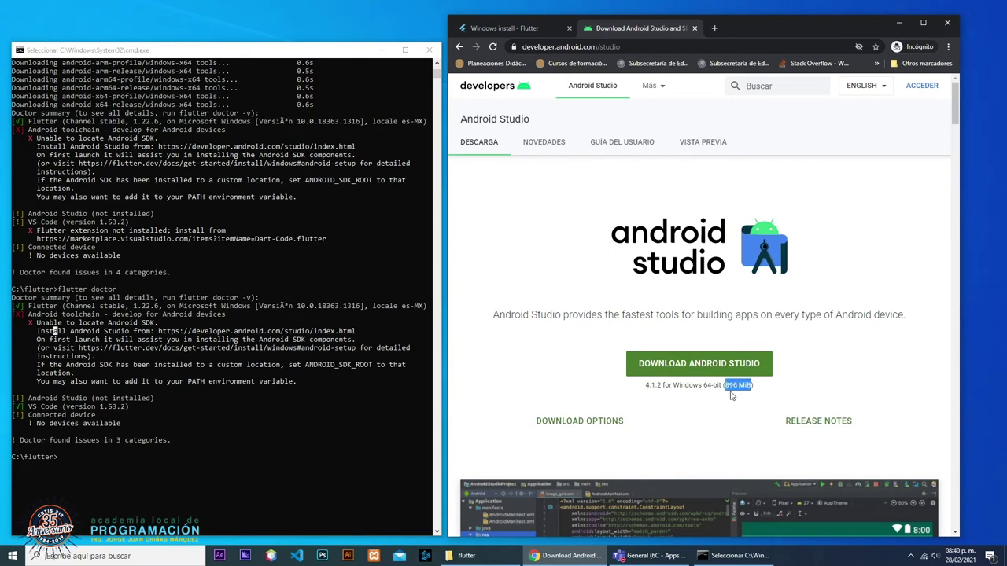
{"action": "left_click", "coordinate": [568, 302]}
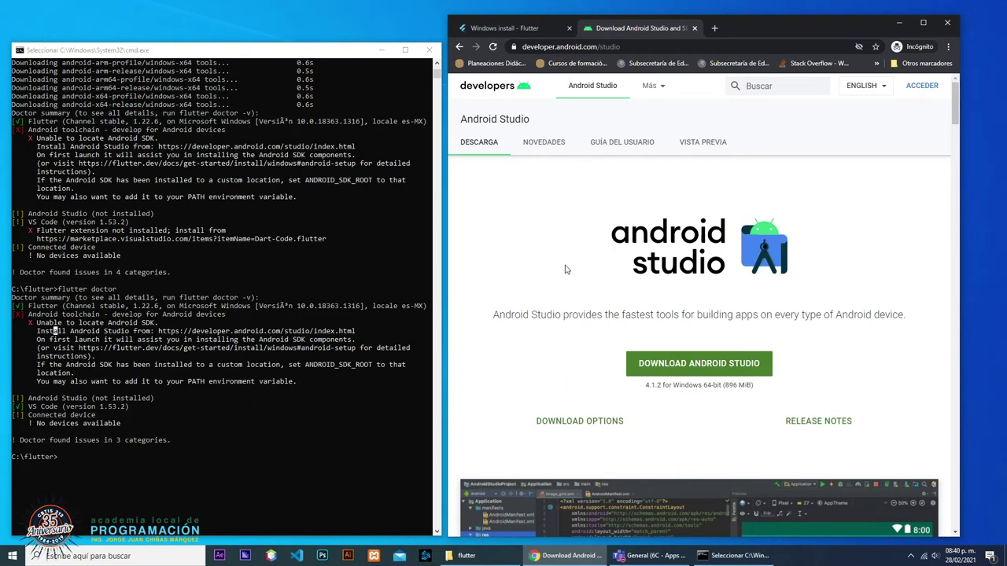
{"action": "scroll", "coordinate": [563, 225], "scroll_direction": "down", "scroll_amount": 1}
{"action": "scroll", "coordinate": [563, 225], "scroll_direction": "up", "scroll_amount": 1}
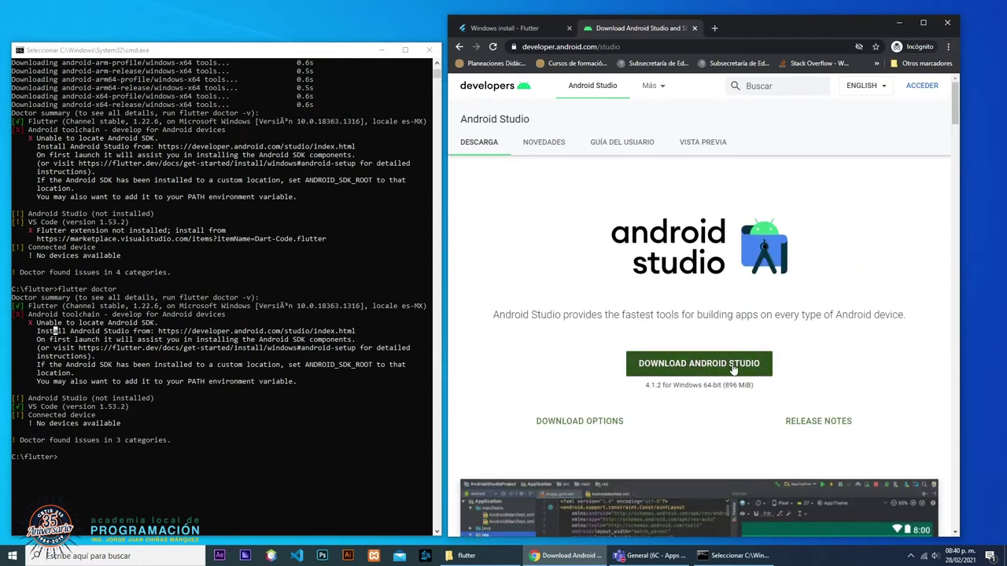
{"action": "left_click", "coordinate": [675, 370]}
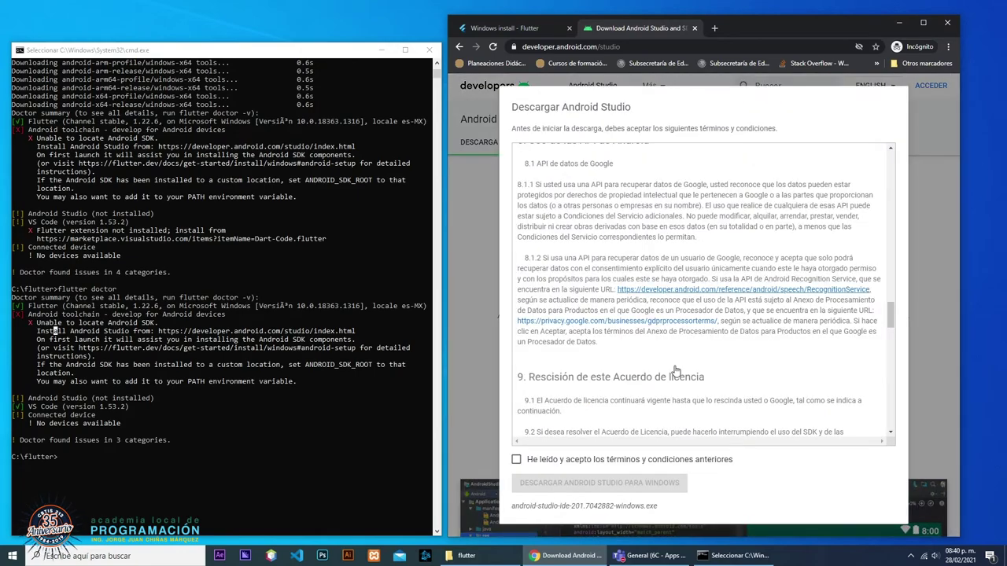
{"action": "left_click_drag", "start_coordinate": [891, 313], "coordinate": [904, 432]}
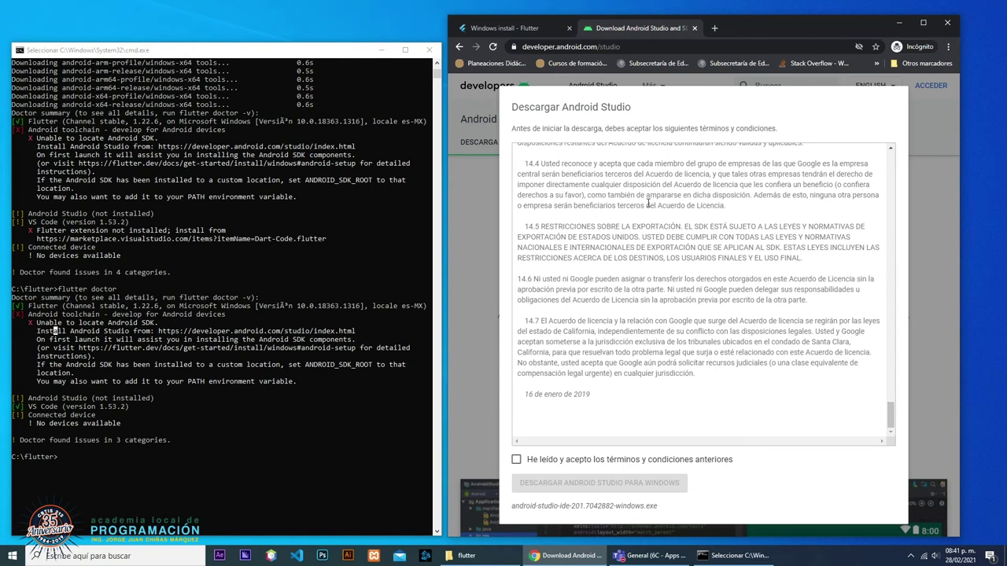
{"action": "left_click", "coordinate": [516, 460]}
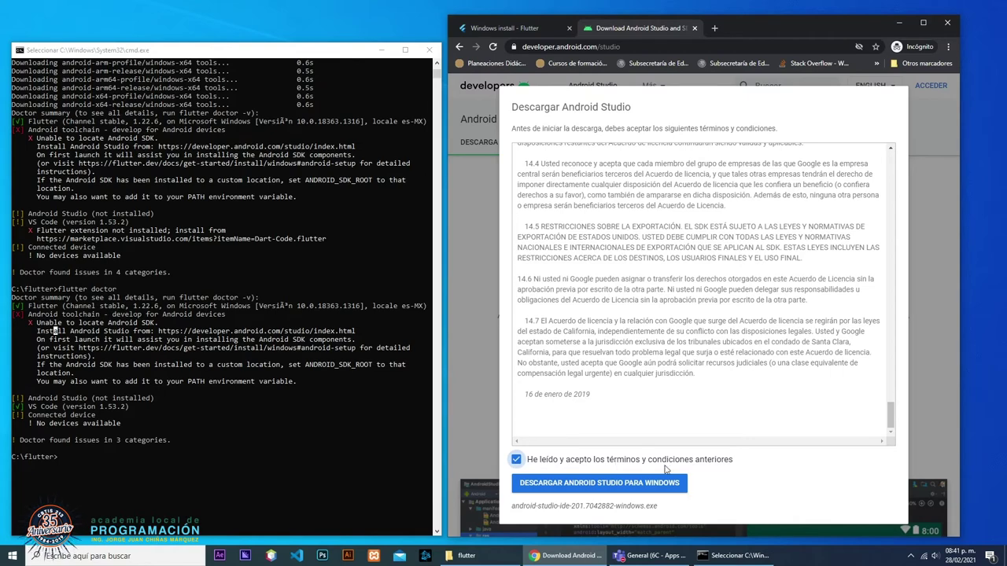
{"action": "left_click", "coordinate": [594, 487]}
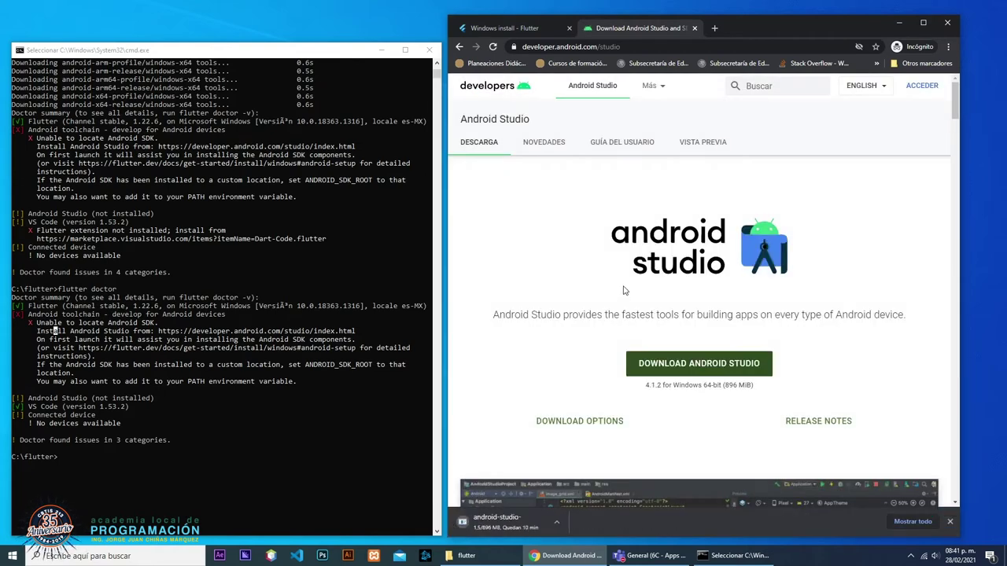
- Minimize the Command Prompt and the browser to clear the desktop
{"action": "left_click", "coordinate": [381, 49]}
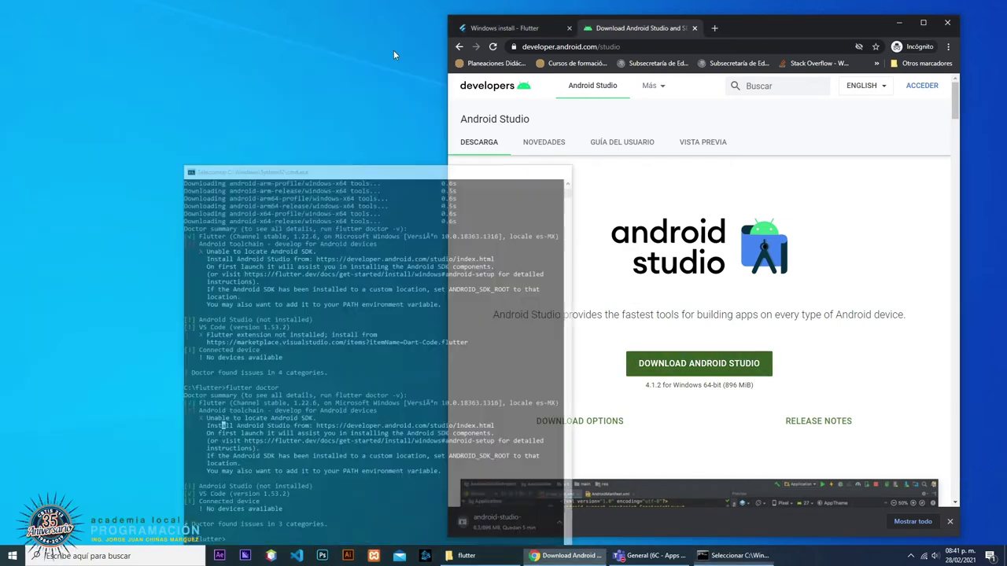
{"action": "left_click", "coordinate": [923, 22]}
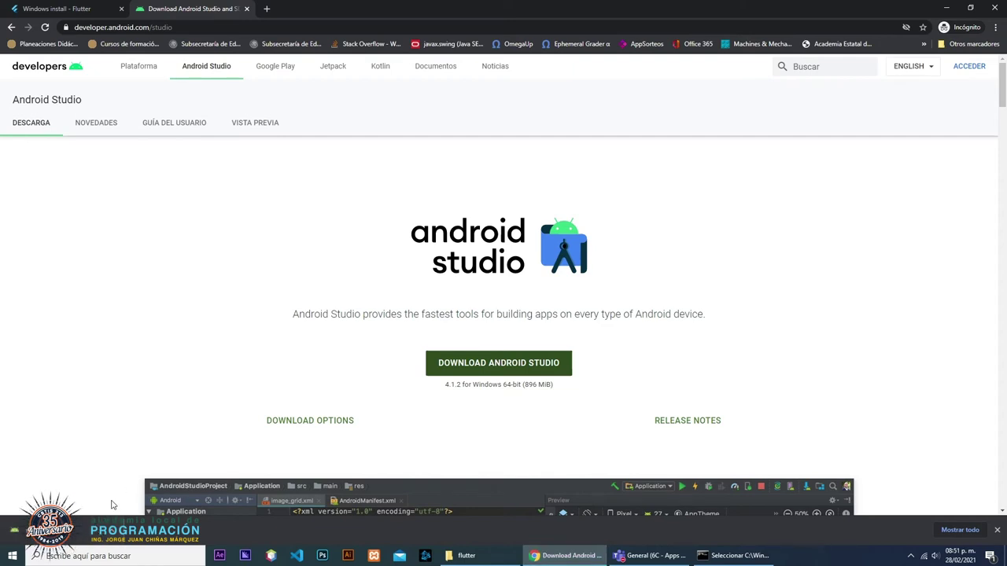
{"action": "left_click", "coordinate": [566, 556]}
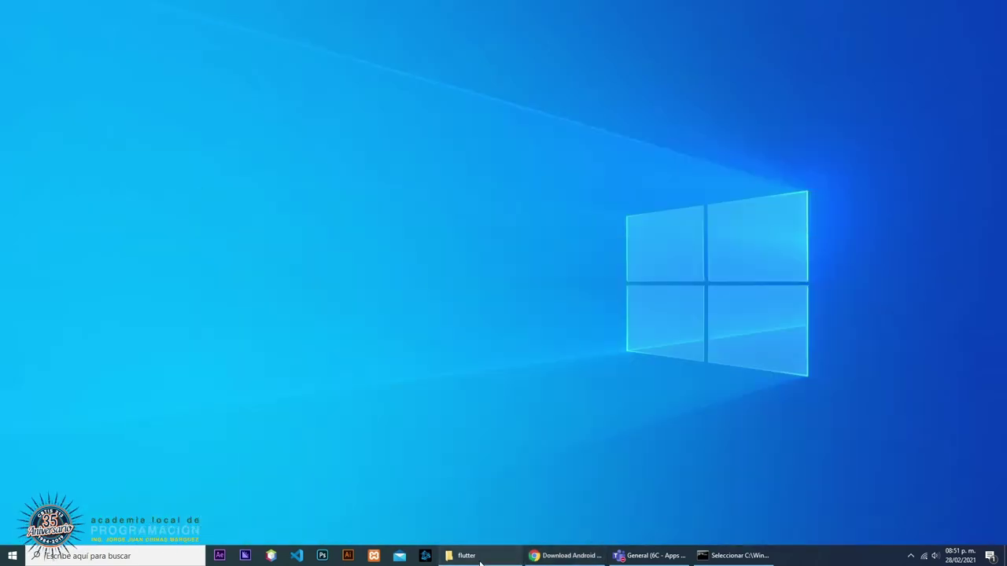
- Show the Descargas folder in File Explorer, and restore its window to a smaller size on the desktop
{"action": "left_click", "coordinate": [466, 555]}
{"action": "left_click", "coordinate": [41, 86]}
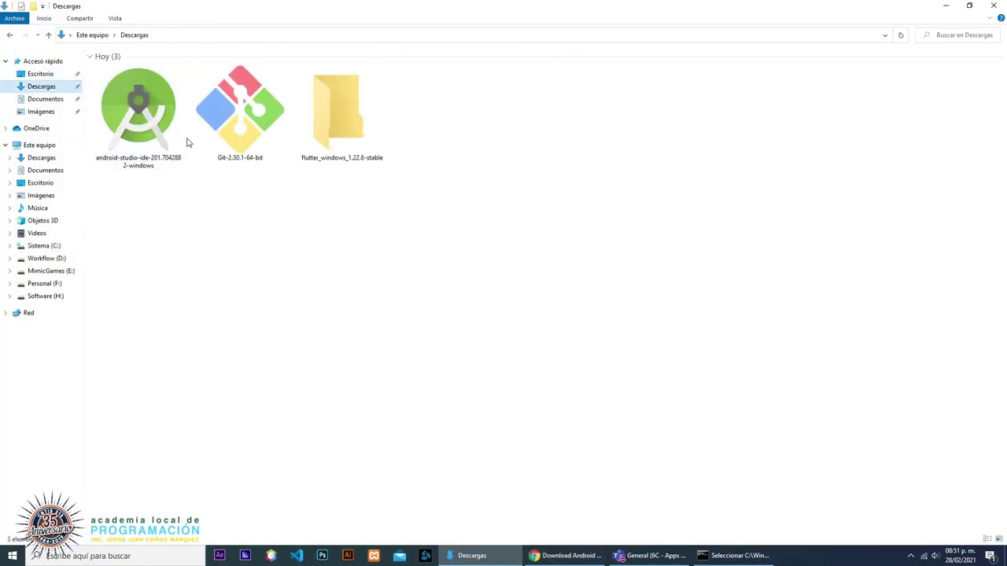
{"action": "double_click", "coordinate": [283, 6]}
{"action": "left_click_drag", "start_coordinate": [307, 166], "coordinate": [429, 74]}
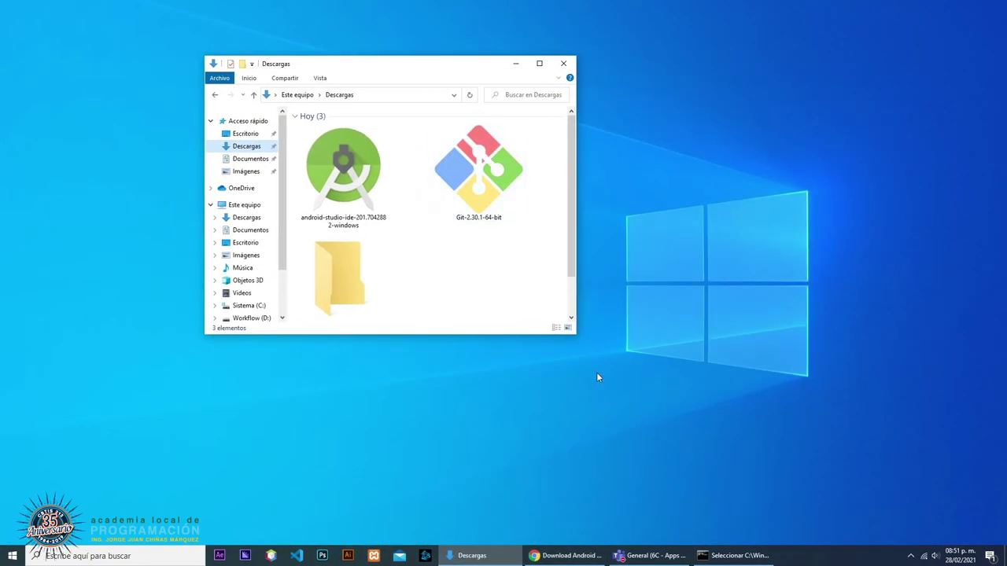
- Enlarge the Descargas window, and delete the Git-2.30.1-64-bit installer and the flutter_windows_1.22.6-stable folder
{"action": "left_click_drag", "start_coordinate": [575, 338], "coordinate": [726, 437]}
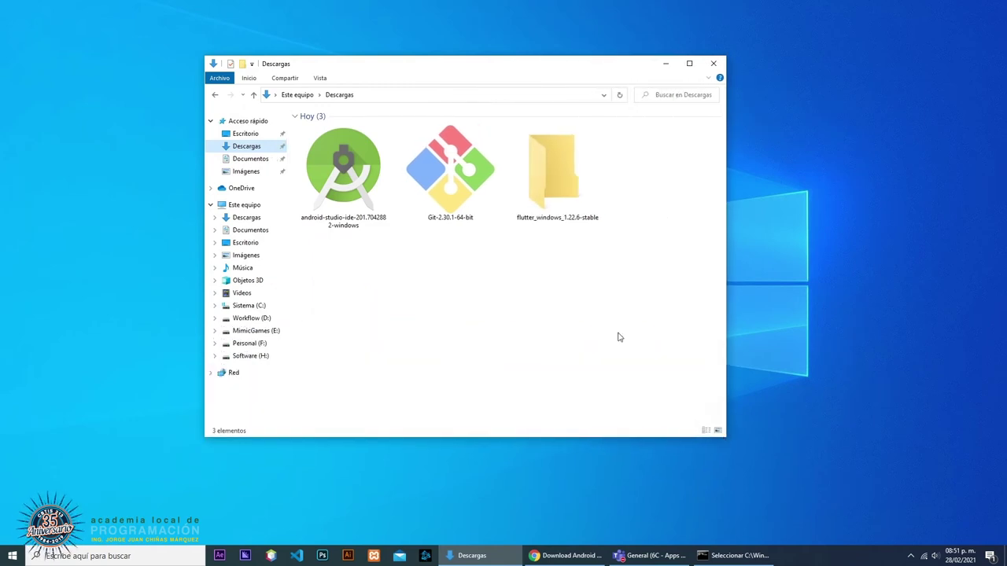
{"action": "left_click_drag", "start_coordinate": [439, 243], "coordinate": [596, 164]}
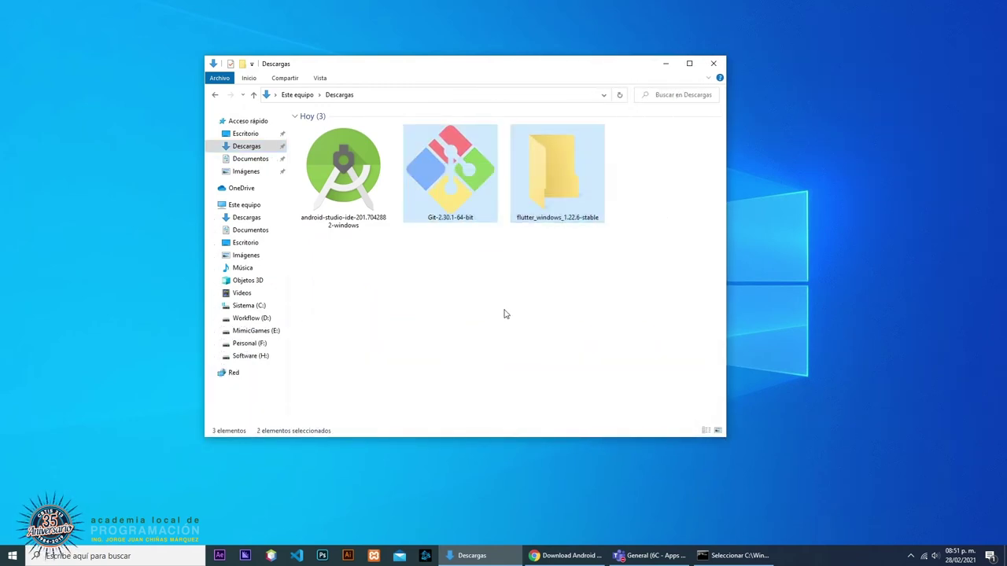
{"action": "key", "text": "Delete"}
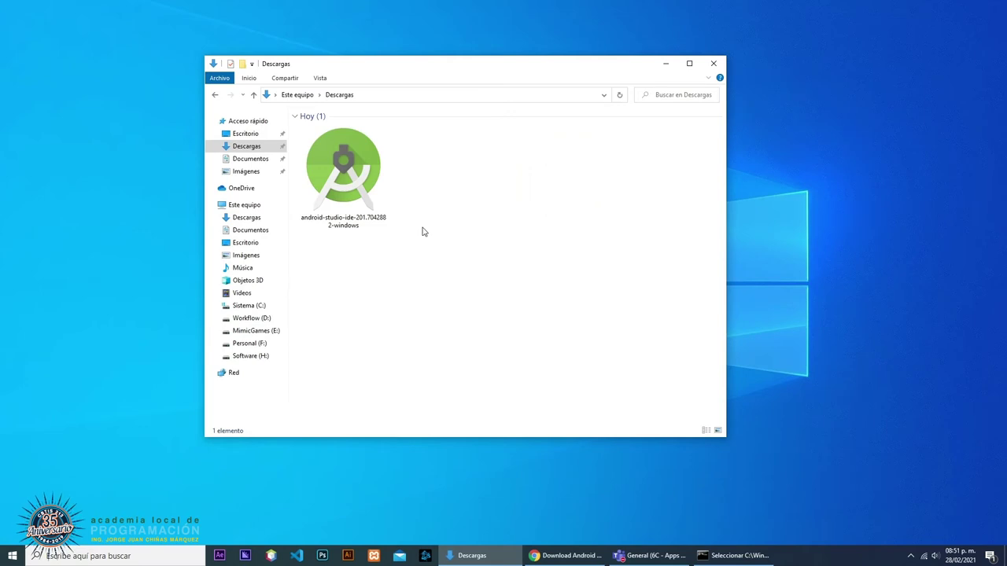
- Run the downloaded Android Studio installer, minimize the Descargas window, and allow the installer to make changes to the device
{"action": "left_click", "coordinate": [366, 174]}
{"action": "left_click_drag", "start_coordinate": [538, 68], "coordinate": [496, 59]}
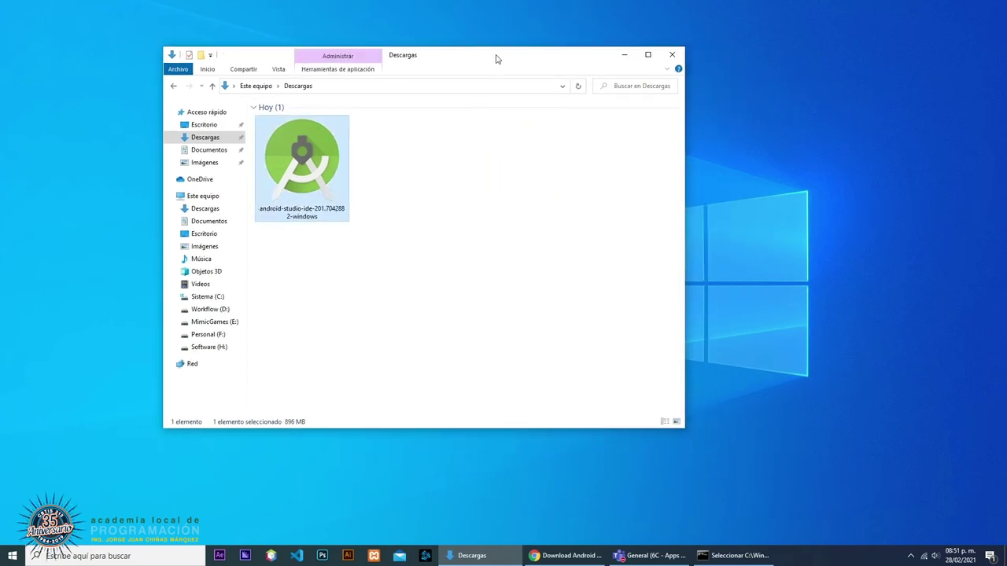
{"action": "right_click", "coordinate": [299, 177]}
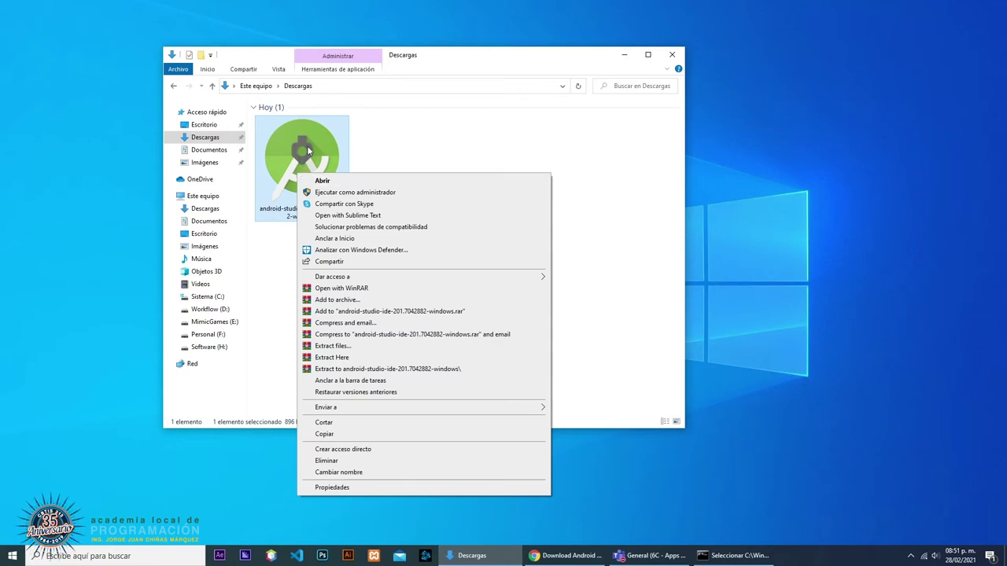
{"action": "left_click", "coordinate": [391, 151]}
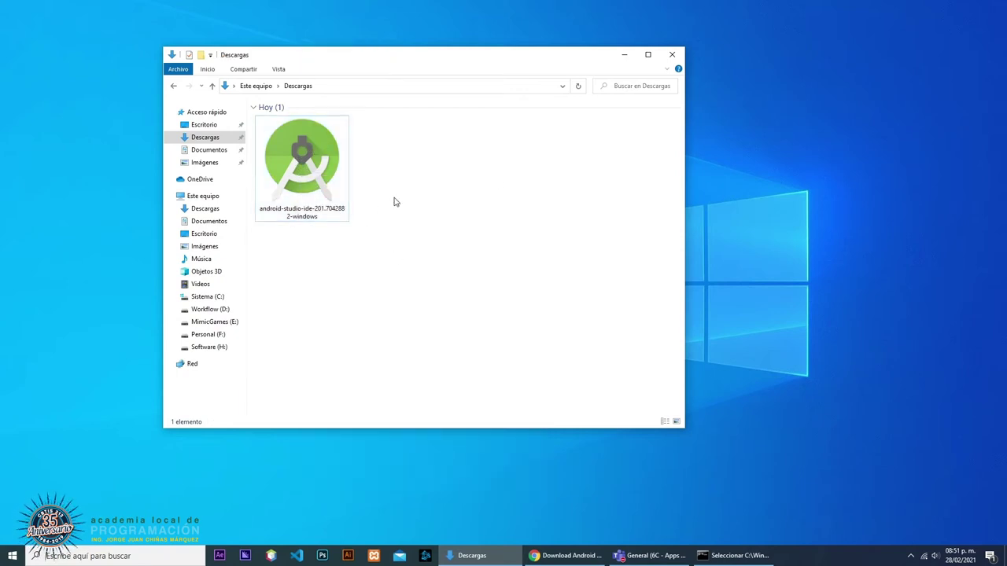
{"action": "left_click", "coordinate": [318, 166]}
{"action": "double_click", "coordinate": [319, 165]}
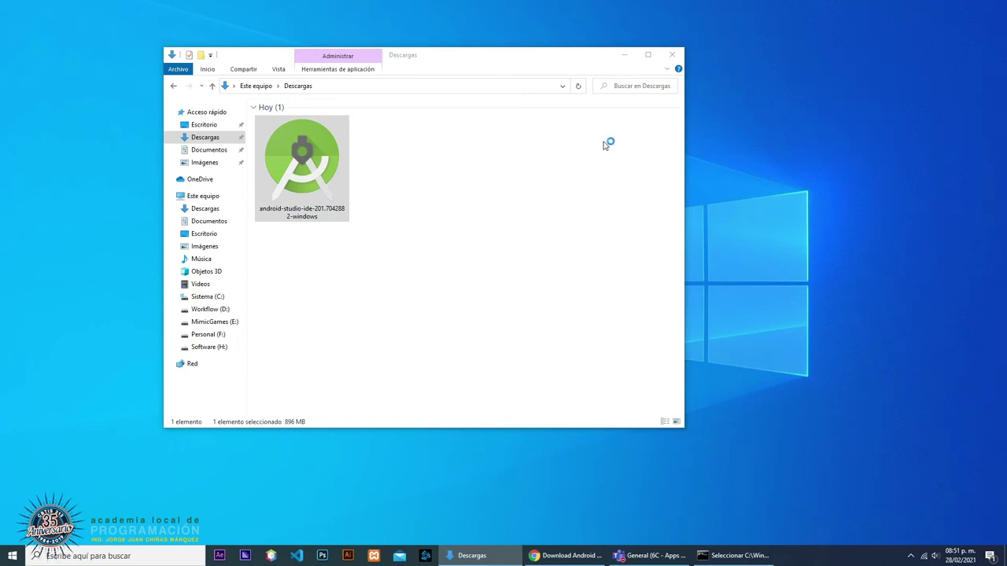
{"action": "left_click", "coordinate": [623, 55]}
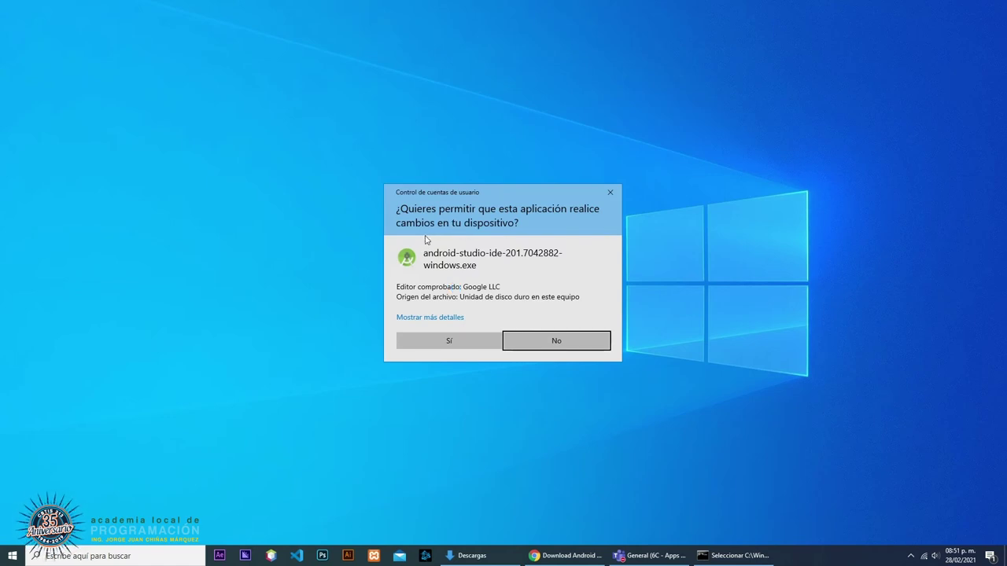
{"action": "left_click", "coordinate": [441, 342]}
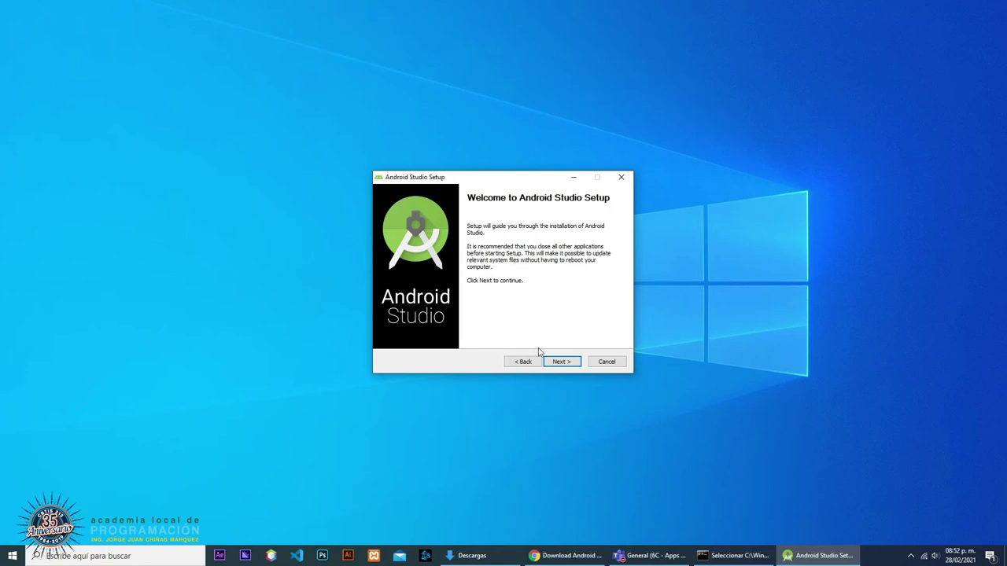
- Begin the Android Studio setup, and keep Android Studio and Android Virtual Device as the components to install
{"action": "left_click", "coordinate": [561, 362]}
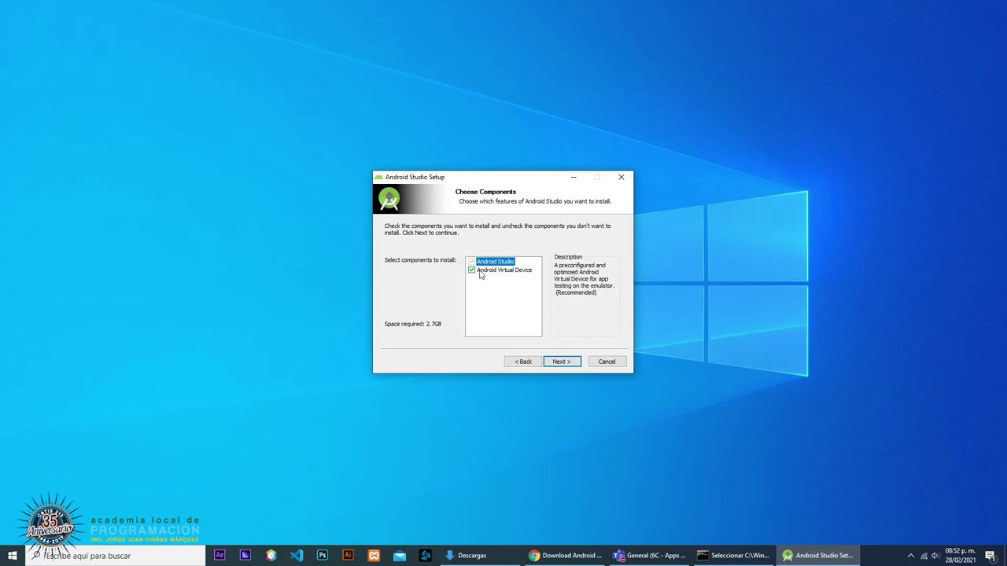
{"action": "left_click", "coordinate": [504, 272]}
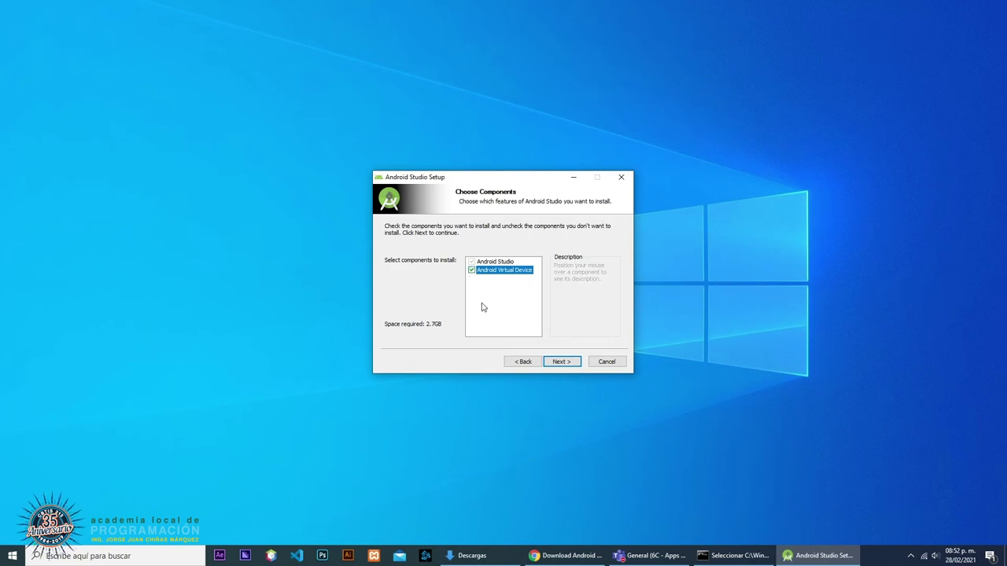
{"action": "left_click", "coordinate": [556, 362]}
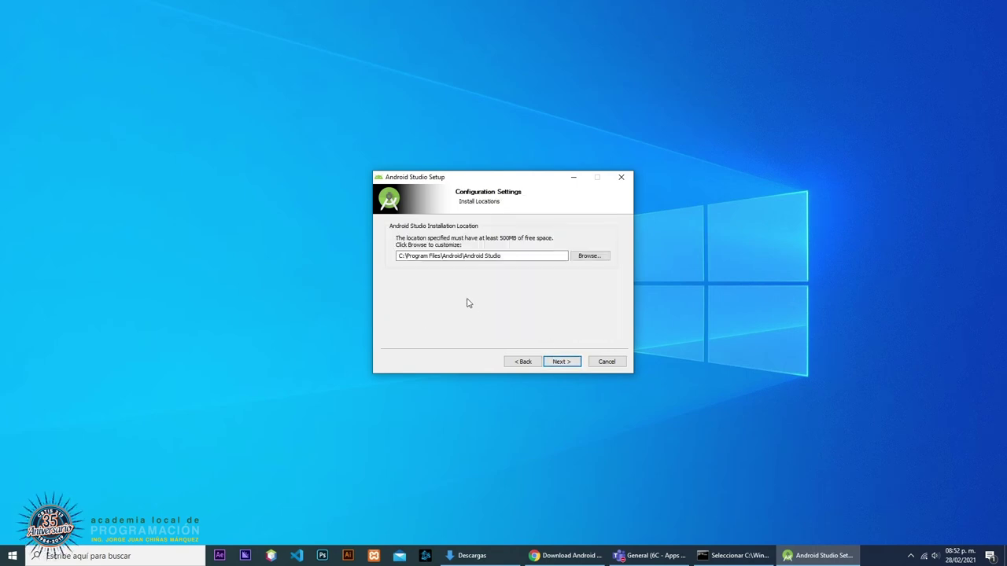
- Install Android Studio in C:\Program Files\Android\Android Studio, and finish the setup with Start Android Studio enabled
{"action": "left_click_drag", "start_coordinate": [504, 256], "coordinate": [320, 262]}
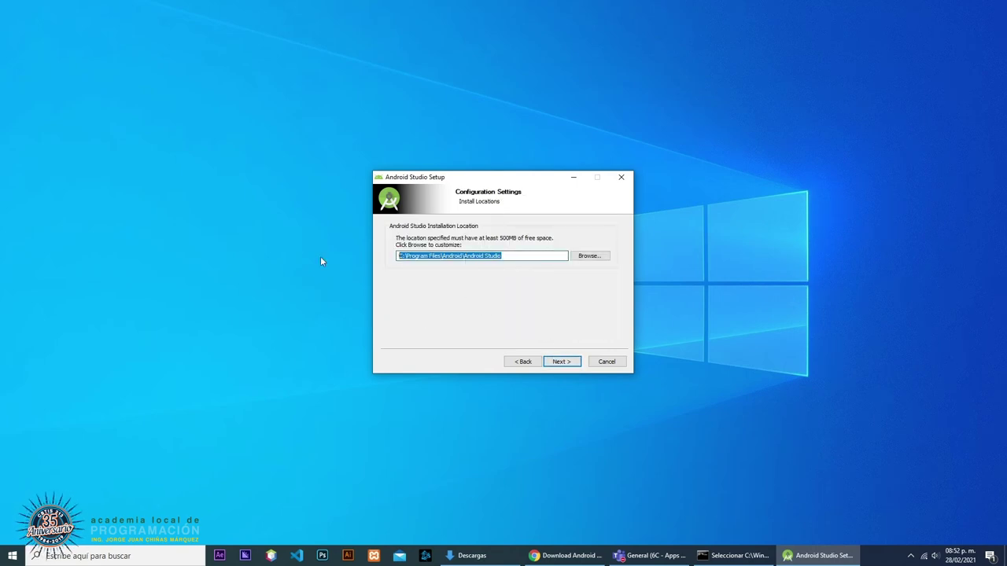
{"action": "left_click", "coordinate": [511, 261]}
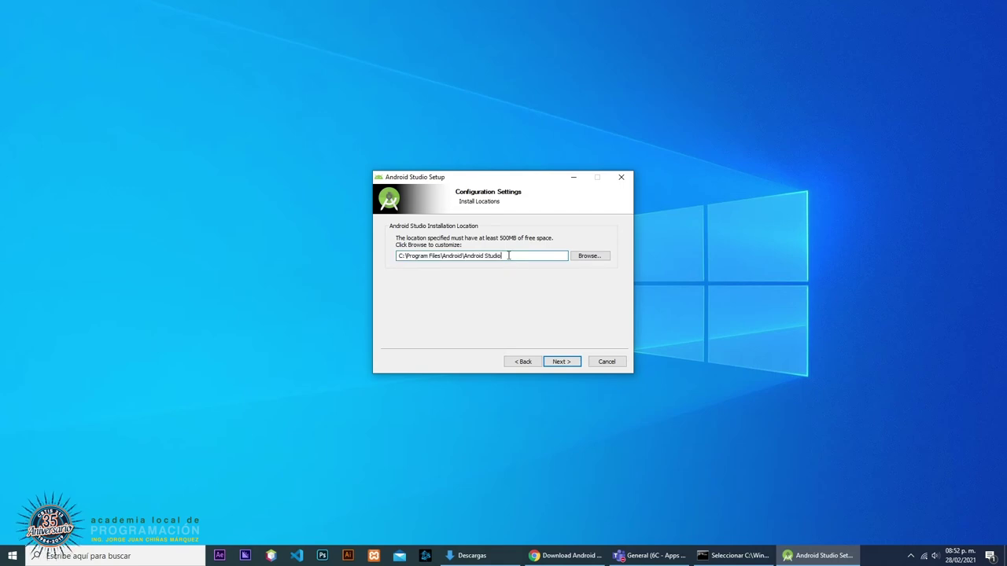
{"action": "left_click_drag", "start_coordinate": [511, 260], "coordinate": [458, 284]}
{"action": "left_click", "coordinate": [561, 362]}
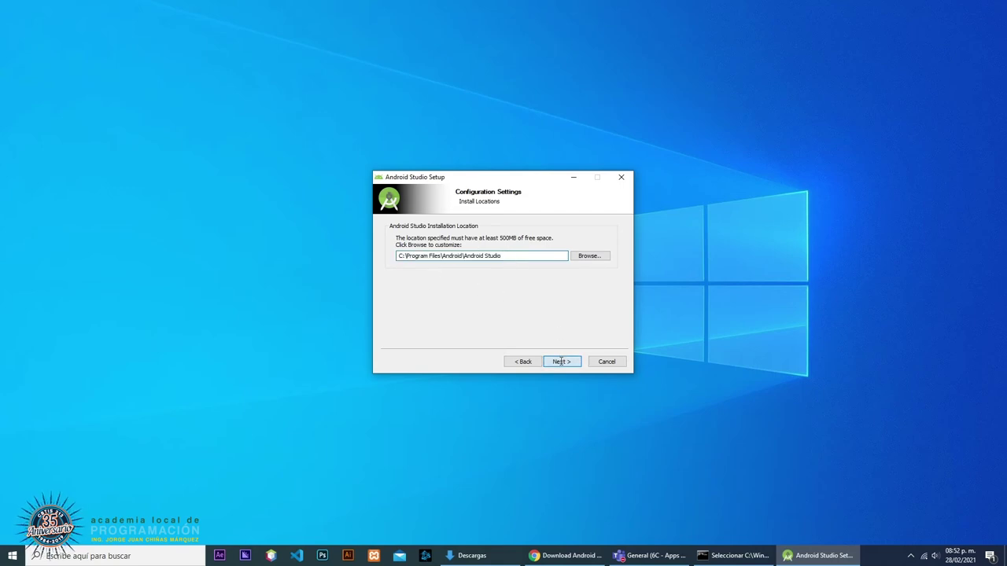
{"action": "left_click", "coordinate": [561, 361]}
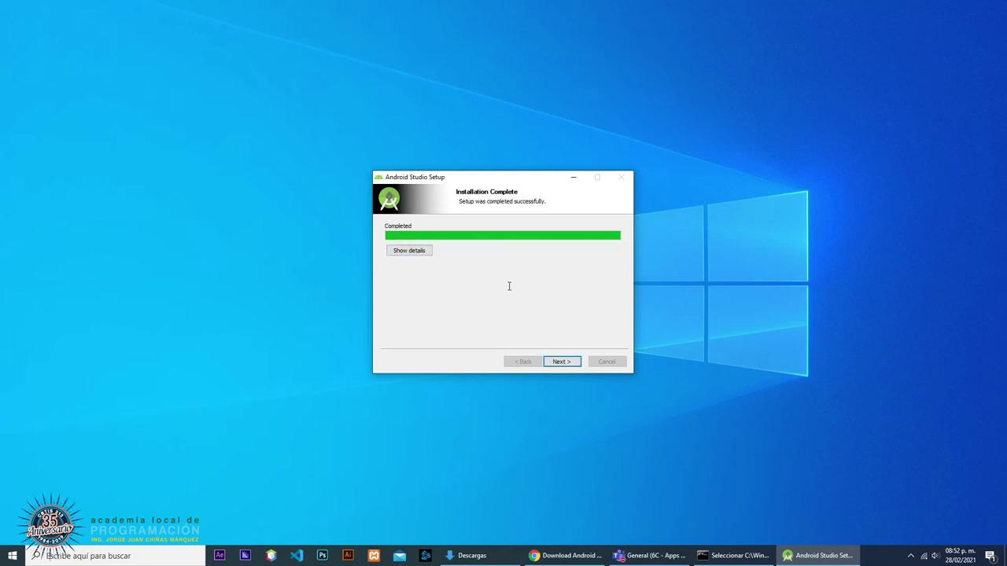
{"action": "left_click", "coordinate": [561, 361]}
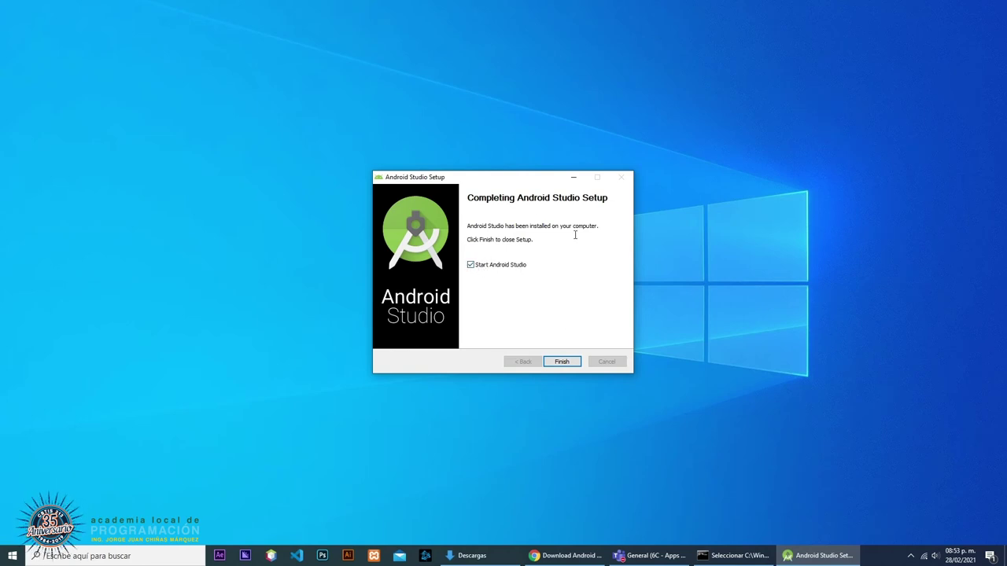
{"action": "left_click", "coordinate": [562, 361]}
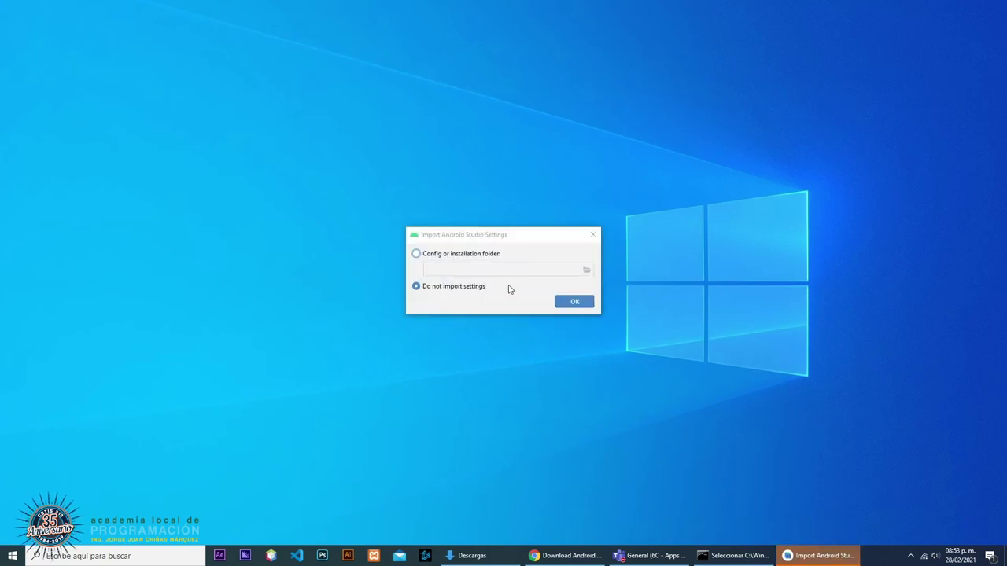
- Choose not to import earlier Android Studio settings, and decline sending usage statistics to Google
{"action": "left_click", "coordinate": [498, 244]}
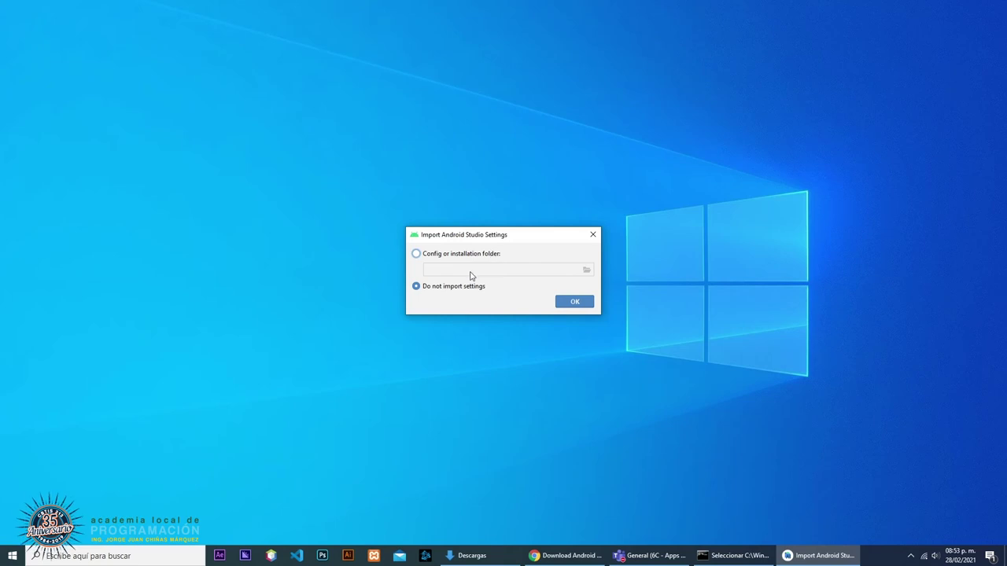
{"action": "left_click", "coordinate": [581, 306]}
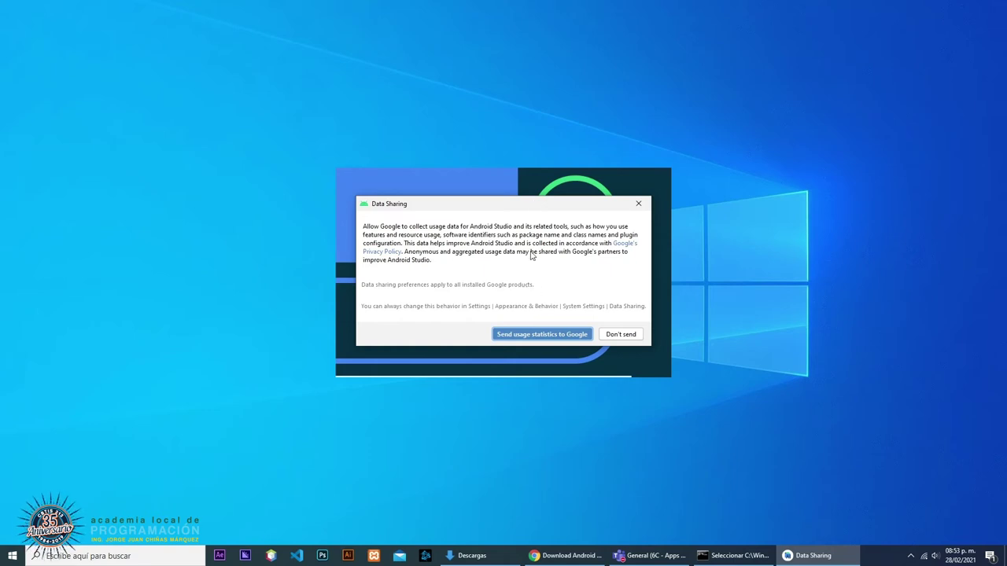
{"action": "left_click", "coordinate": [620, 335]}
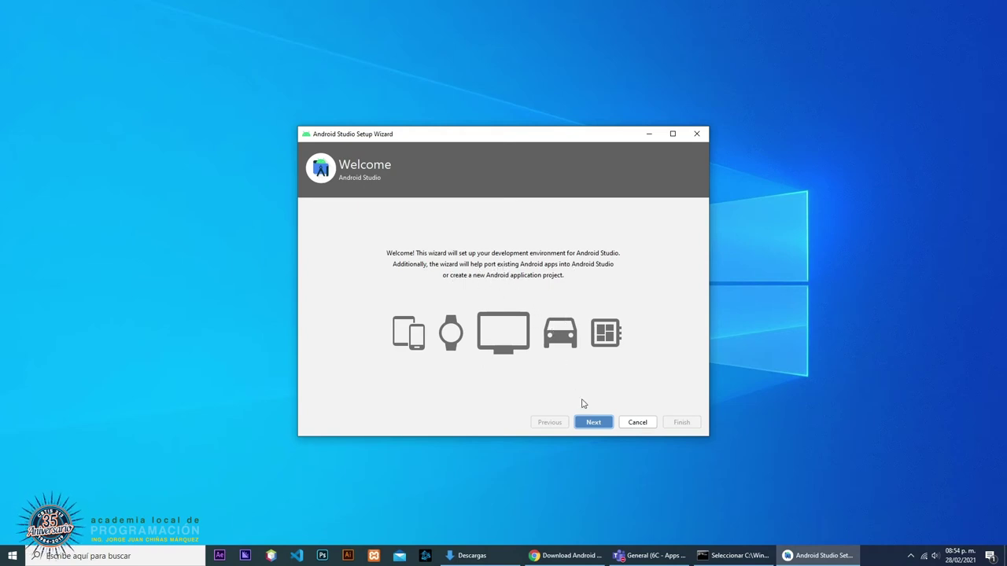
- In the Android Studio Setup Wizard, choose the Standard install type and the Darcula UI theme
{"action": "left_click", "coordinate": [593, 425]}
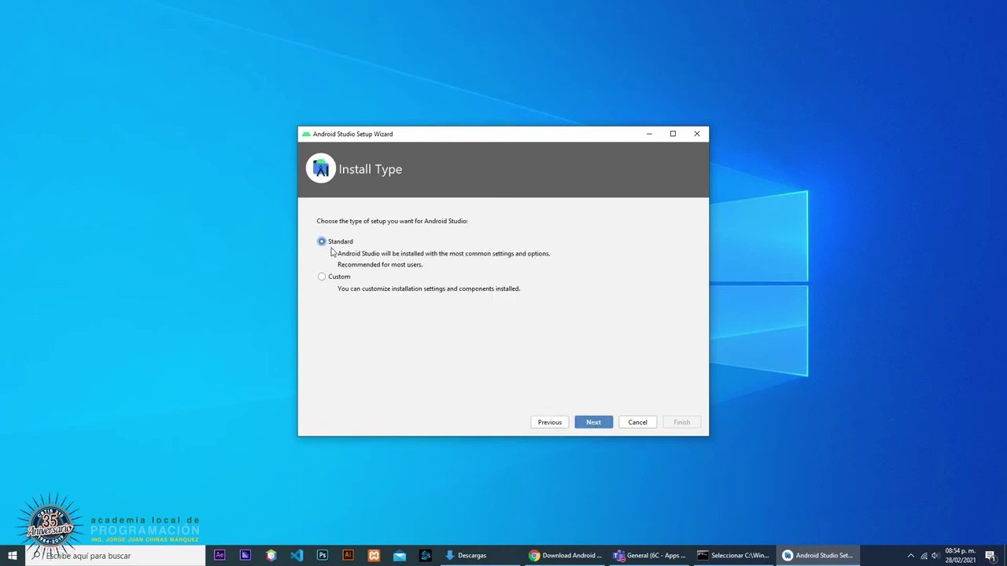
{"action": "left_click", "coordinate": [593, 424]}
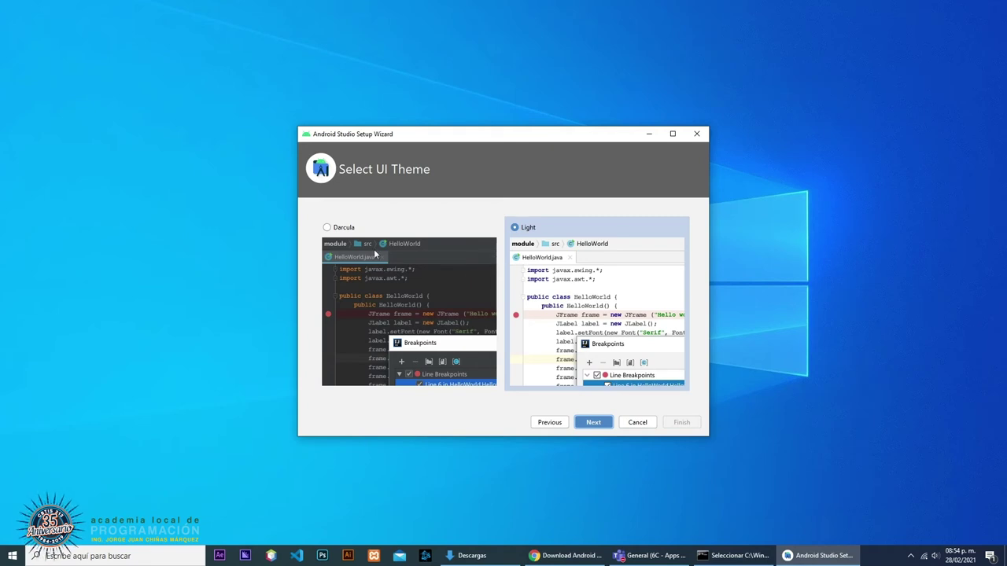
{"action": "left_click", "coordinate": [327, 227]}
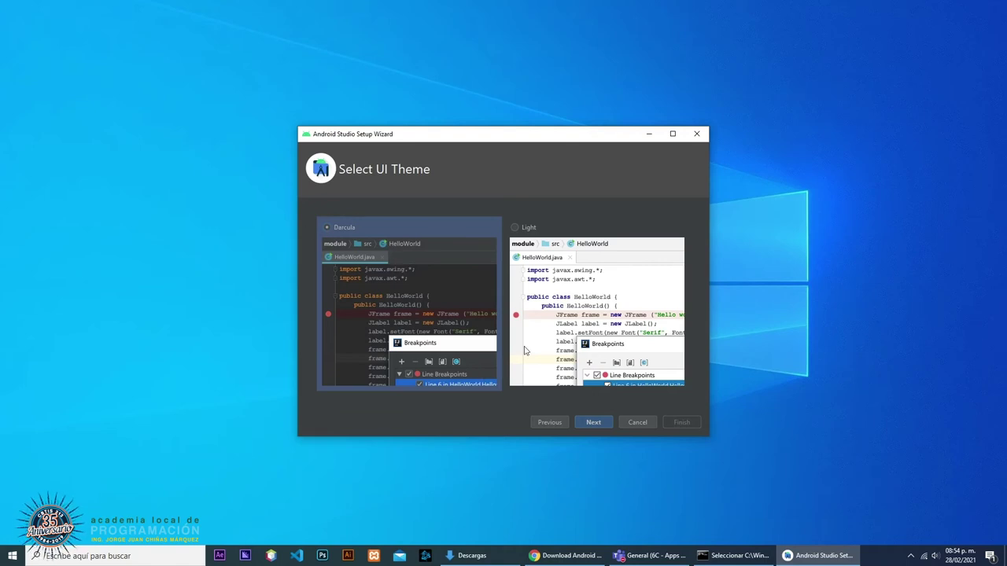
{"action": "left_click", "coordinate": [589, 423]}
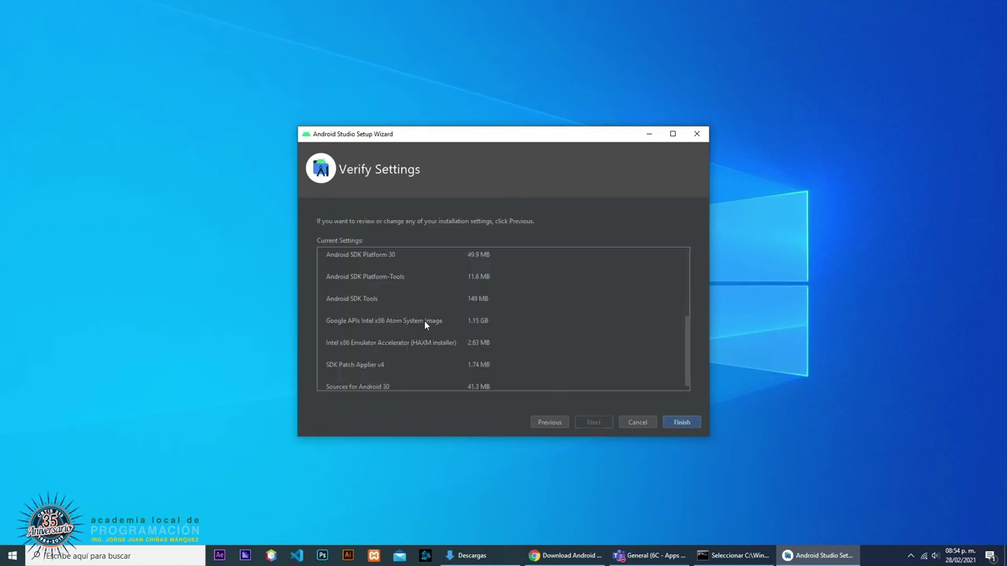
- Review the SDK components listed in the verified settings, and start downloading them
{"action": "scroll", "coordinate": [406, 330], "scroll_direction": "up", "scroll_amount": 6}
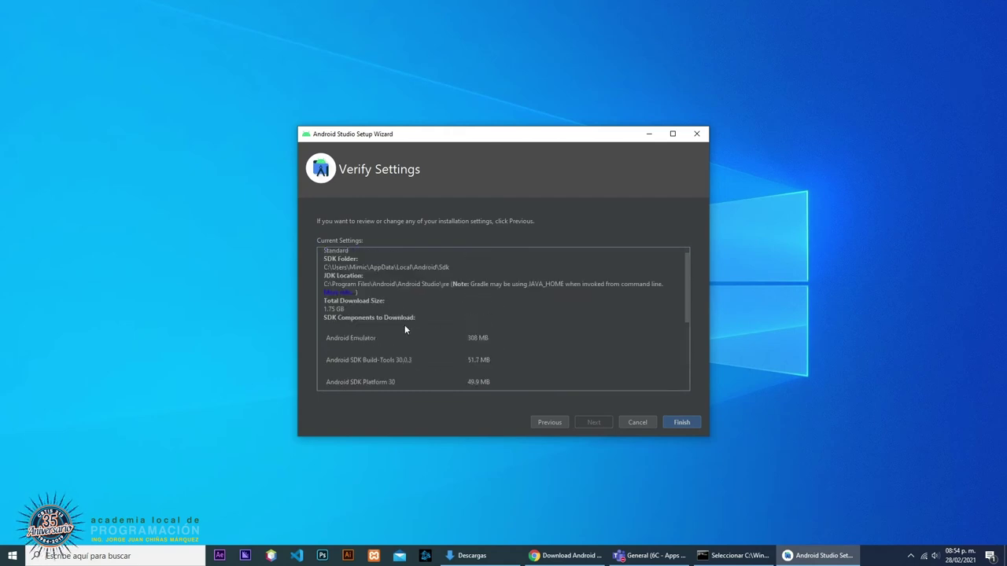
{"action": "scroll", "coordinate": [406, 332], "scroll_direction": "down", "scroll_amount": 1}
{"action": "scroll", "coordinate": [401, 322], "scroll_direction": "down", "scroll_amount": 3}
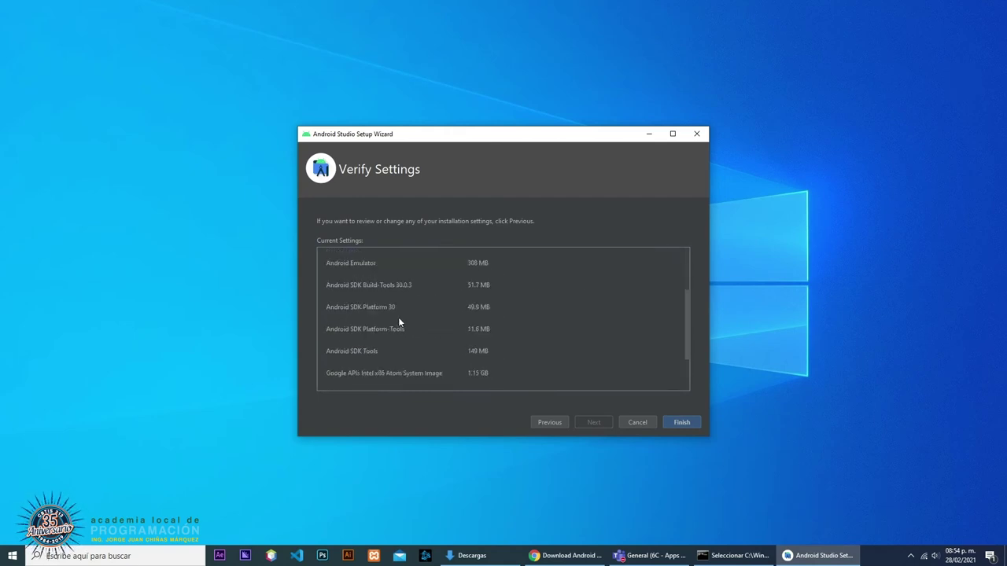
{"action": "scroll", "coordinate": [393, 298], "scroll_direction": "up", "scroll_amount": 1}
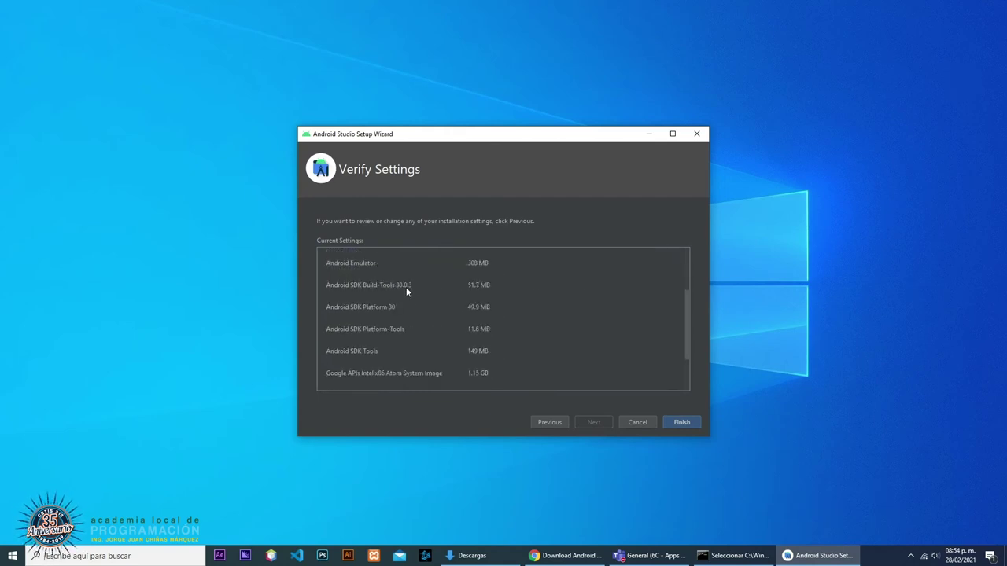
{"action": "scroll", "coordinate": [408, 287], "scroll_direction": "down", "scroll_amount": 3}
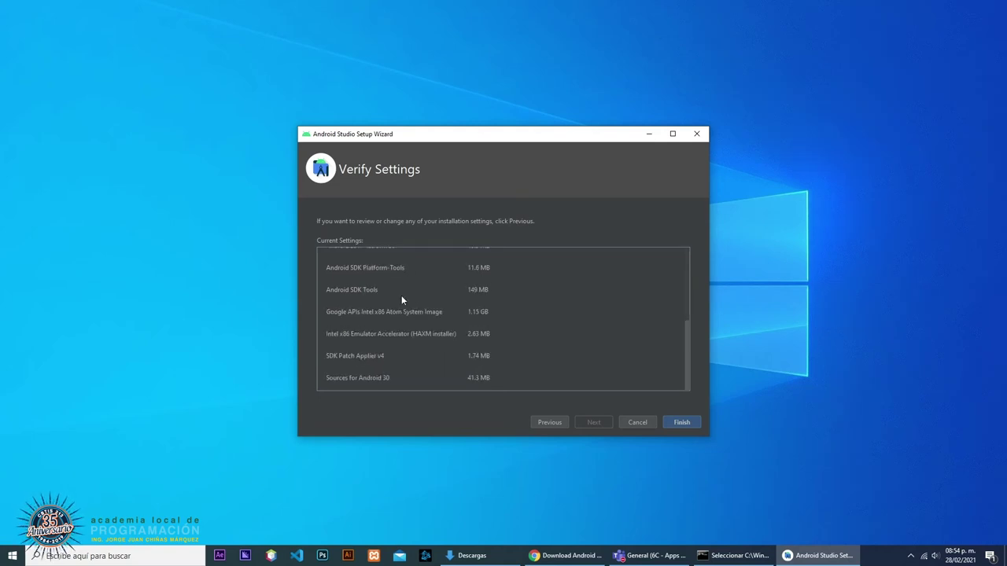
{"action": "left_click", "coordinate": [675, 423]}
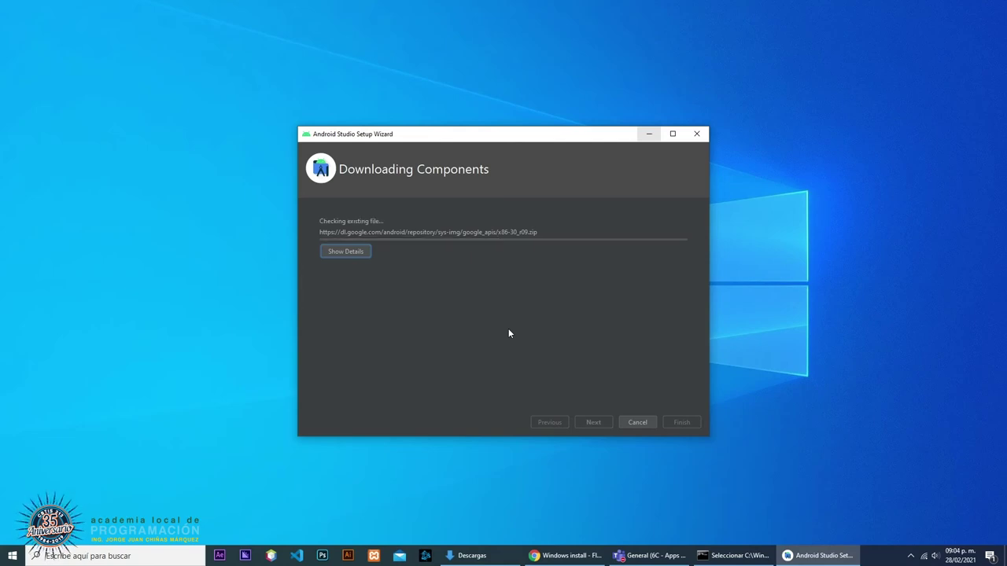
- Switch to the browser, and look through the flutter doctor notes on the Flutter Windows install page
{"action": "key", "text": "alt+Tab"}
{"action": "scroll", "coordinate": [598, 265], "scroll_direction": "up", "scroll_amount": 5}
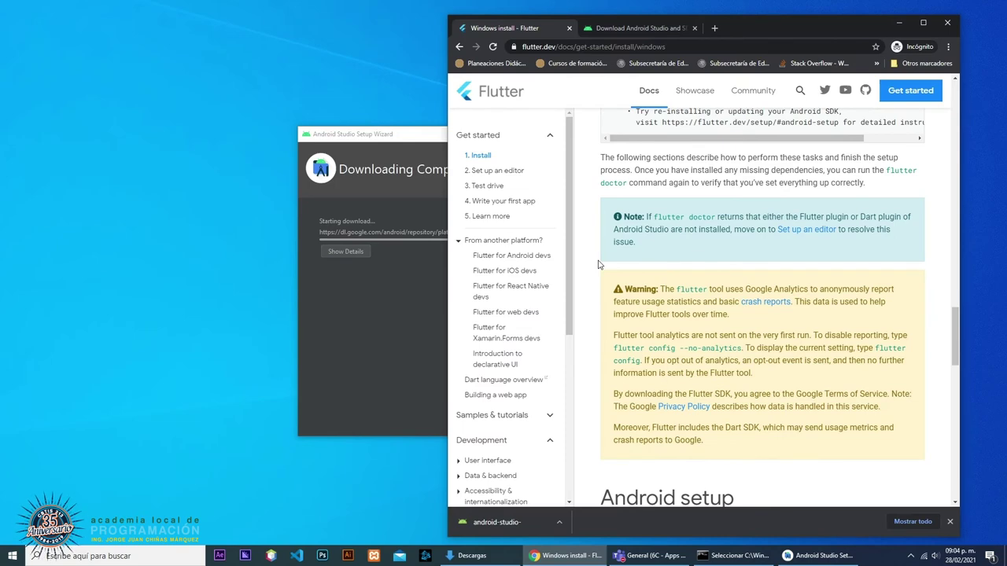
{"action": "scroll", "coordinate": [598, 265], "scroll_direction": "up", "scroll_amount": 5}
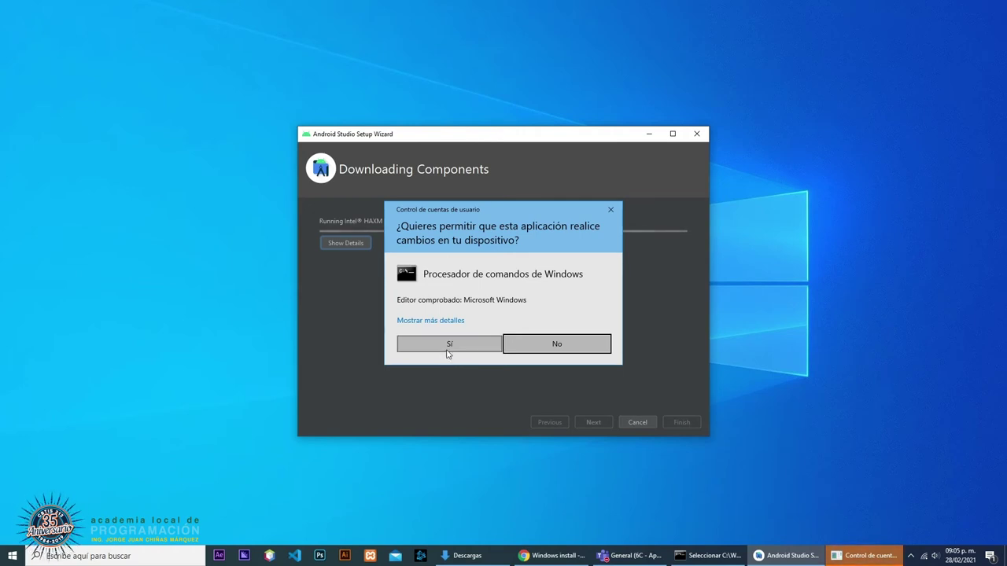
- Allow the Windows command processor to make changes for the Intel HAXM installer, and finish the Setup Wizard to reach the Android Studio welcome window
{"action": "left_click", "coordinate": [450, 347]}
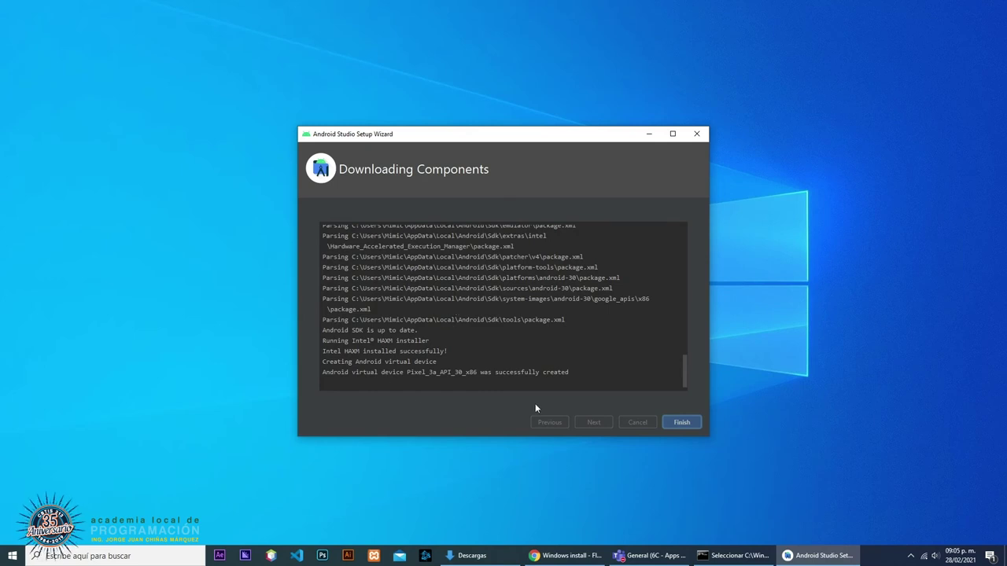
{"action": "left_click", "coordinate": [679, 423]}
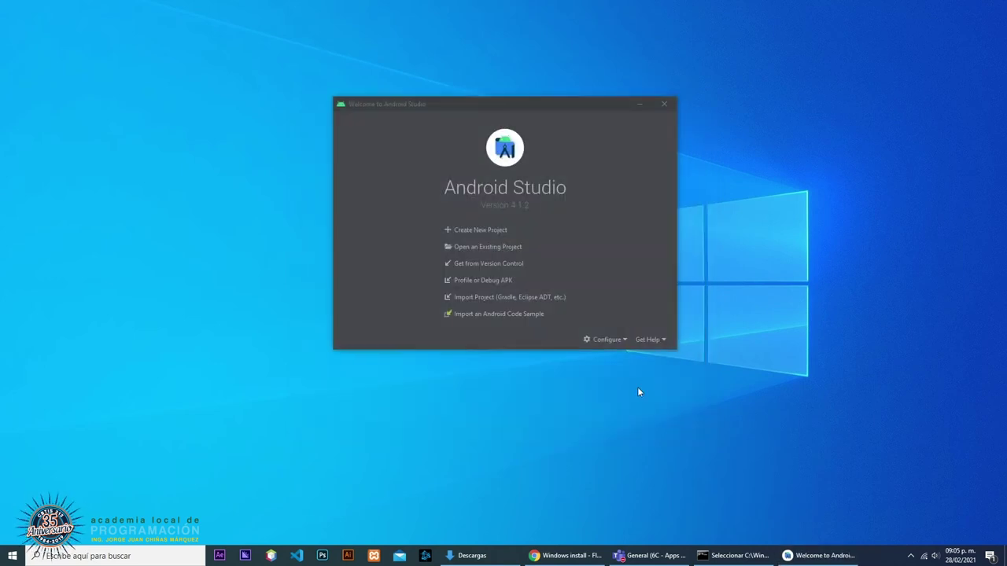
{"action": "left_click", "coordinate": [507, 104]}
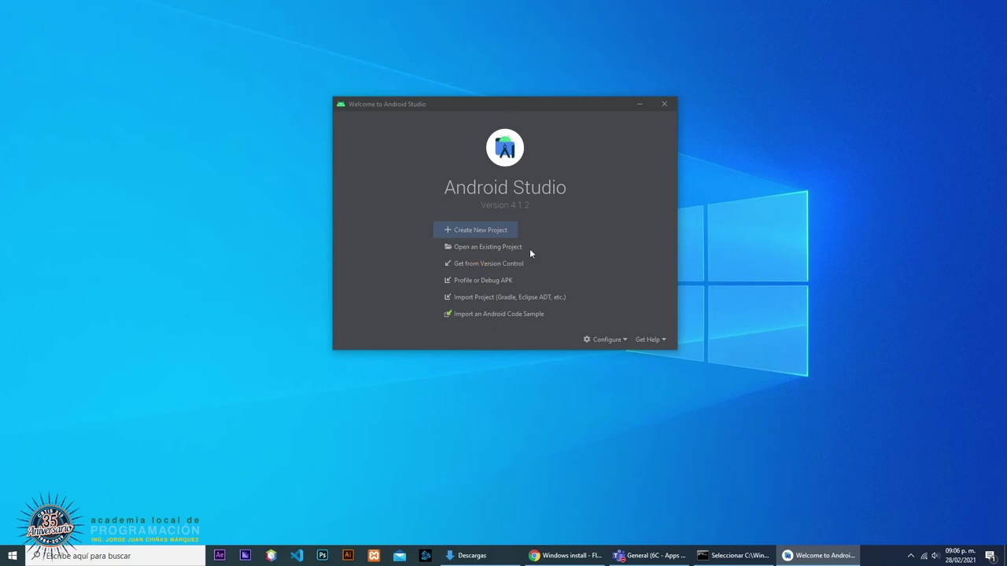
- Open the AVD Manager, enlarge its window to show the full device details, and select the Pixel_3a_API_30_x86 virtual device
{"action": "left_click", "coordinate": [478, 230]}
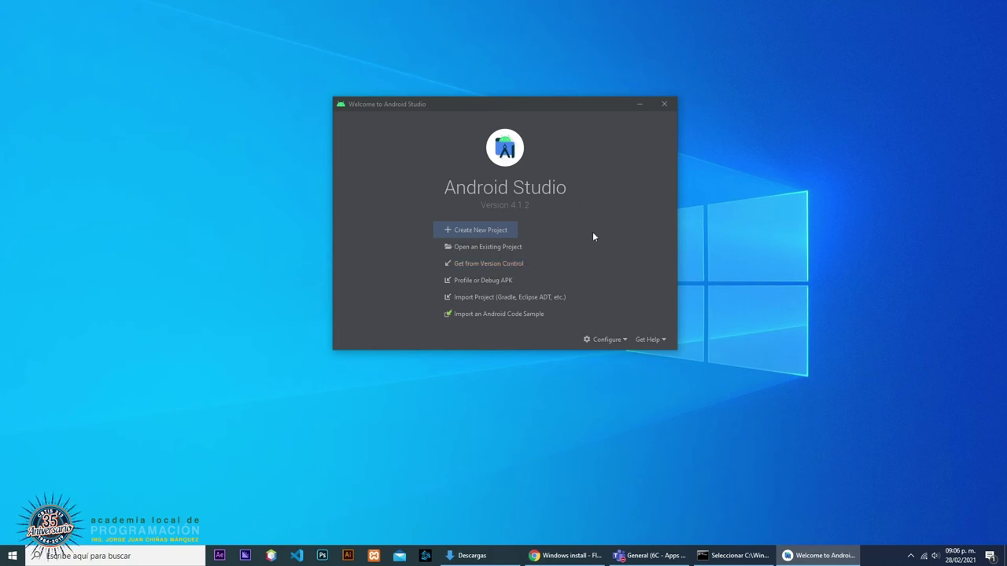
{"action": "left_click", "coordinate": [610, 338]}
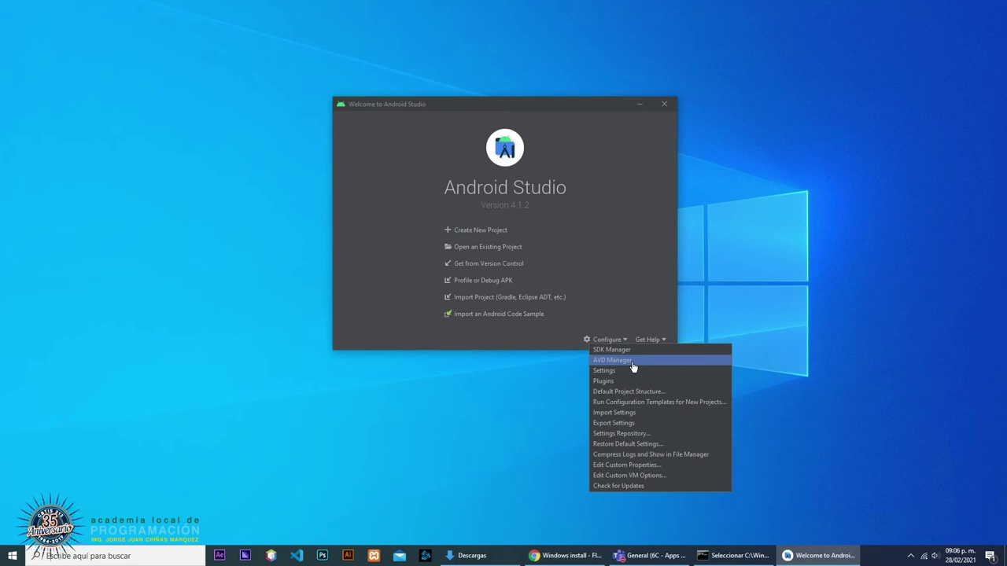
{"action": "left_click", "coordinate": [631, 364]}
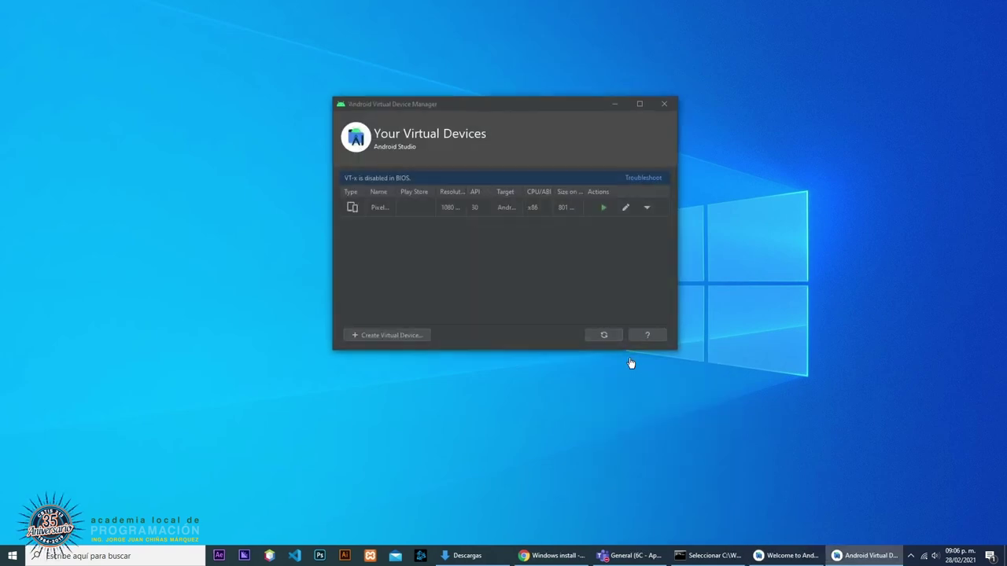
{"action": "left_click_drag", "start_coordinate": [496, 109], "coordinate": [271, 53]}
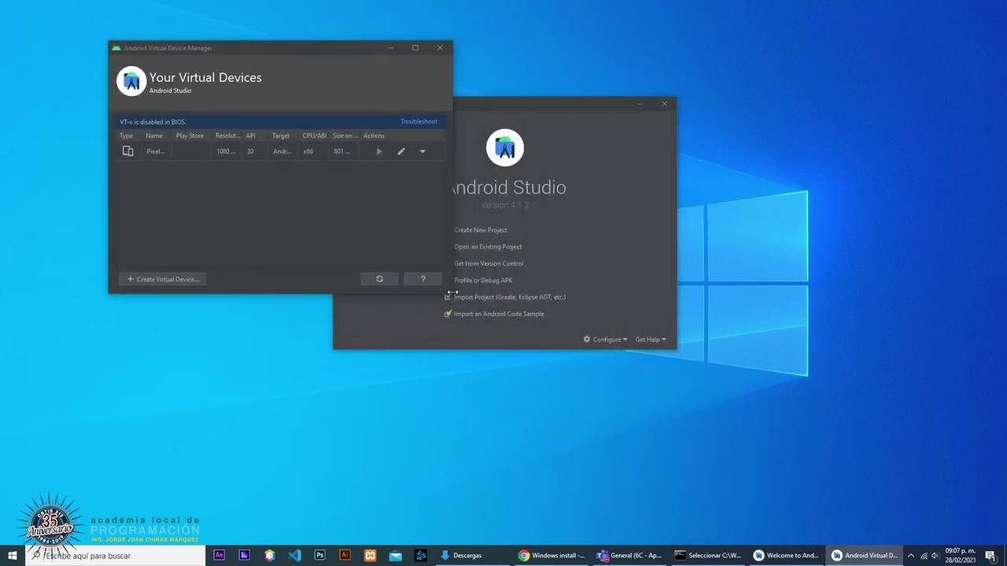
{"action": "left_click_drag", "start_coordinate": [452, 293], "coordinate": [908, 484]}
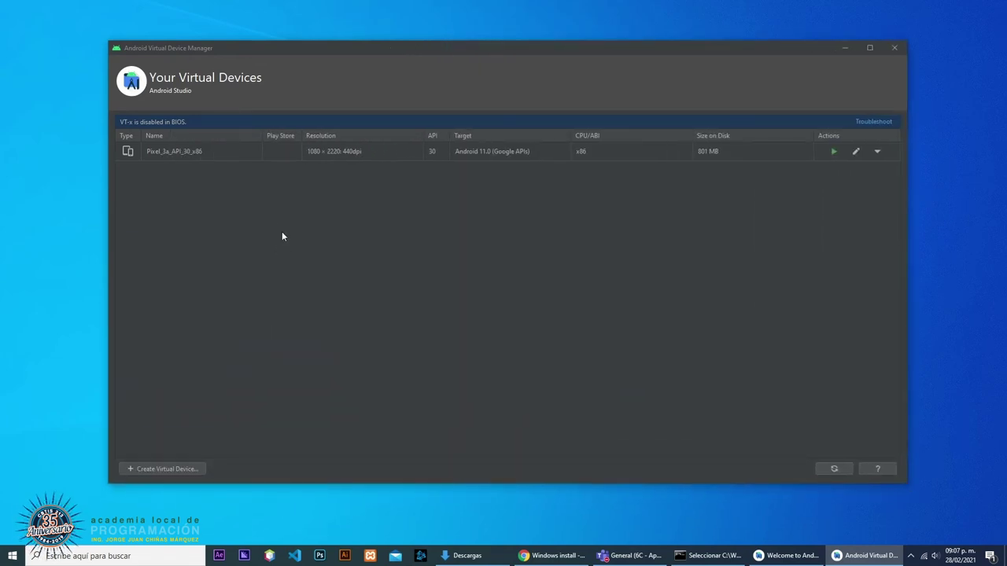
{"action": "left_click", "coordinate": [175, 159]}
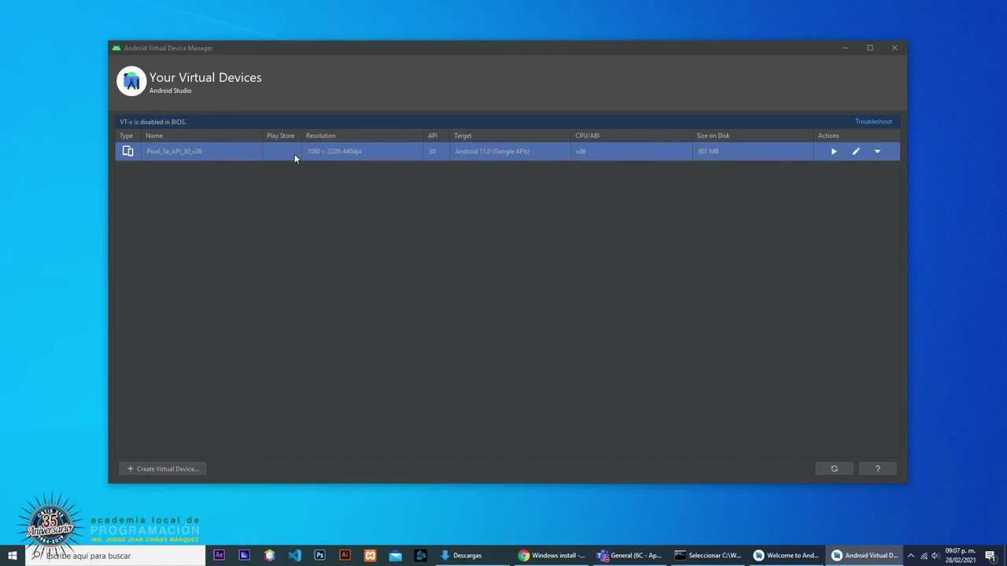
- Start creating a virtual device, look through the TV, Wear OS, Tablet and Automotive hardware categories, and return to the Phone category
{"action": "left_click", "coordinate": [160, 469]}
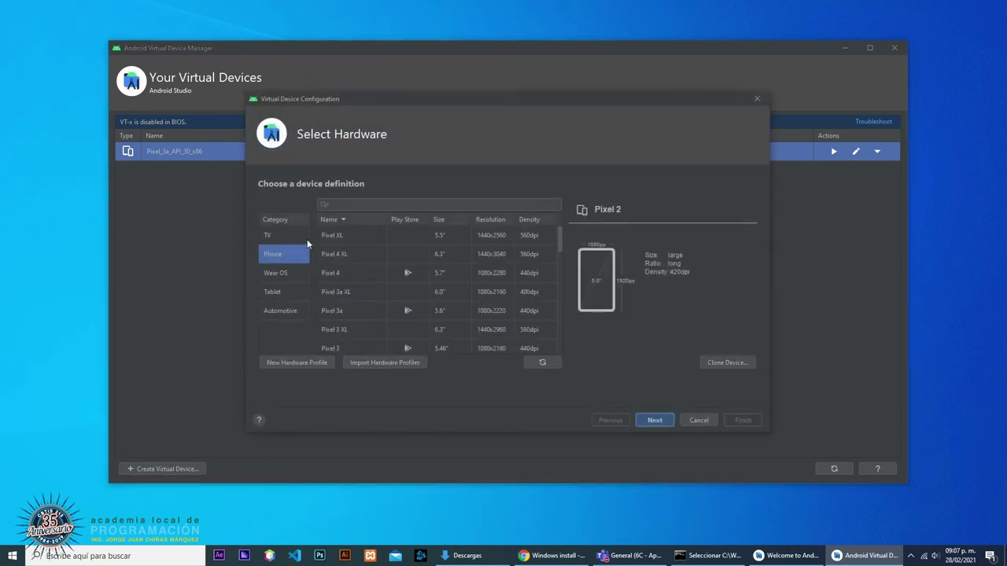
{"action": "left_click", "coordinate": [275, 240]}
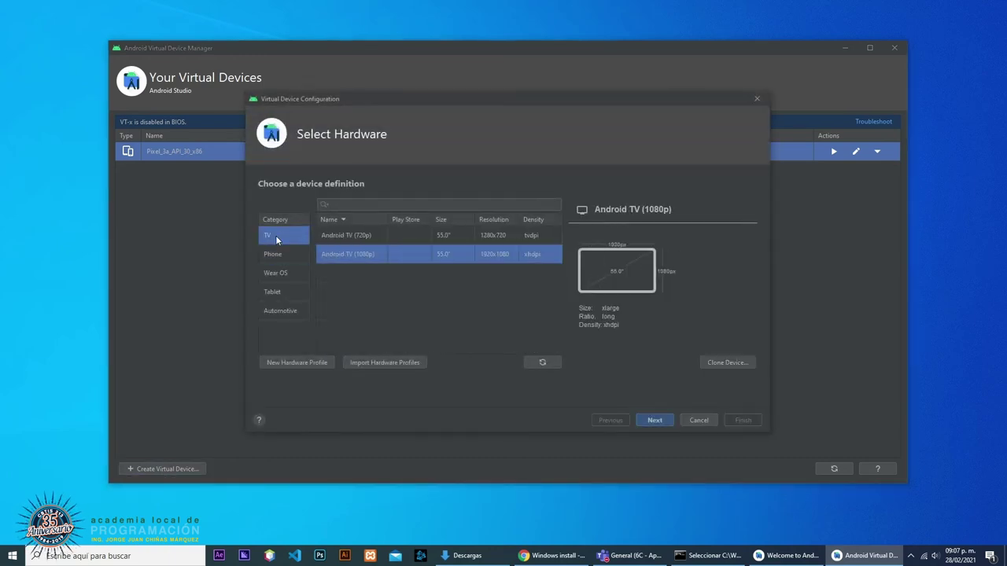
{"action": "left_click", "coordinate": [278, 253]}
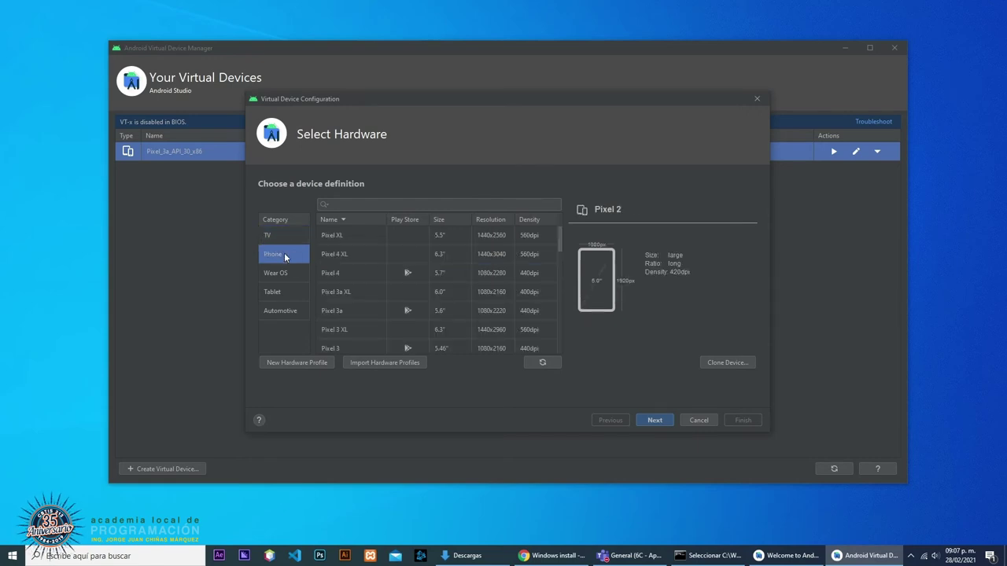
{"action": "left_click", "coordinate": [288, 275]}
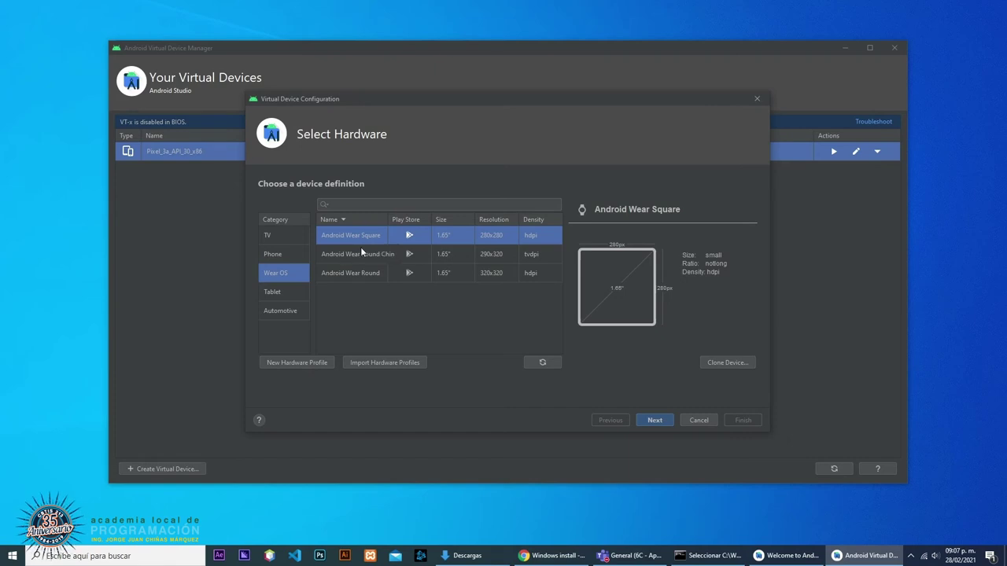
{"action": "left_click", "coordinate": [280, 293]}
{"action": "left_click", "coordinate": [288, 272]}
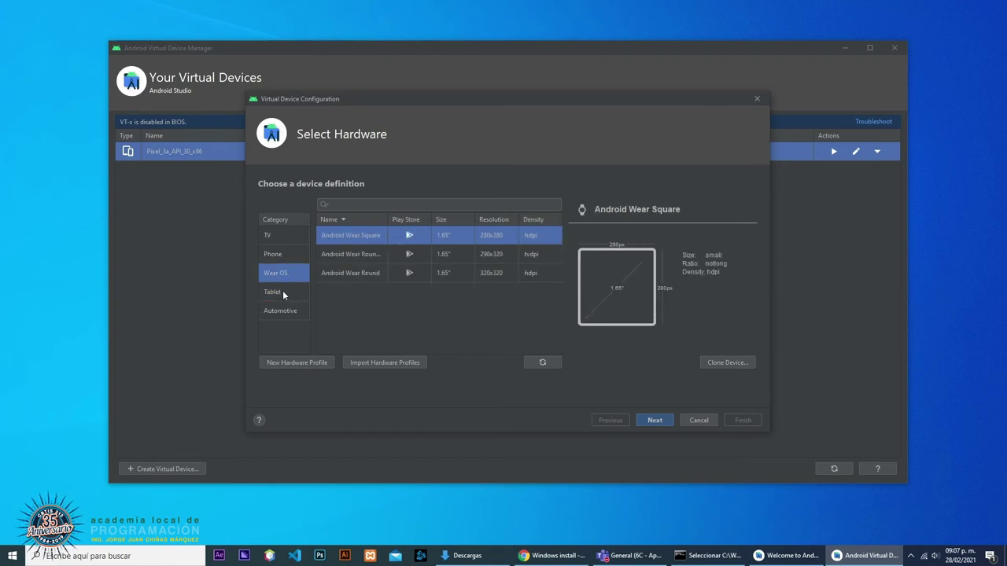
{"action": "left_click", "coordinate": [283, 292]}
{"action": "left_click", "coordinate": [282, 276]}
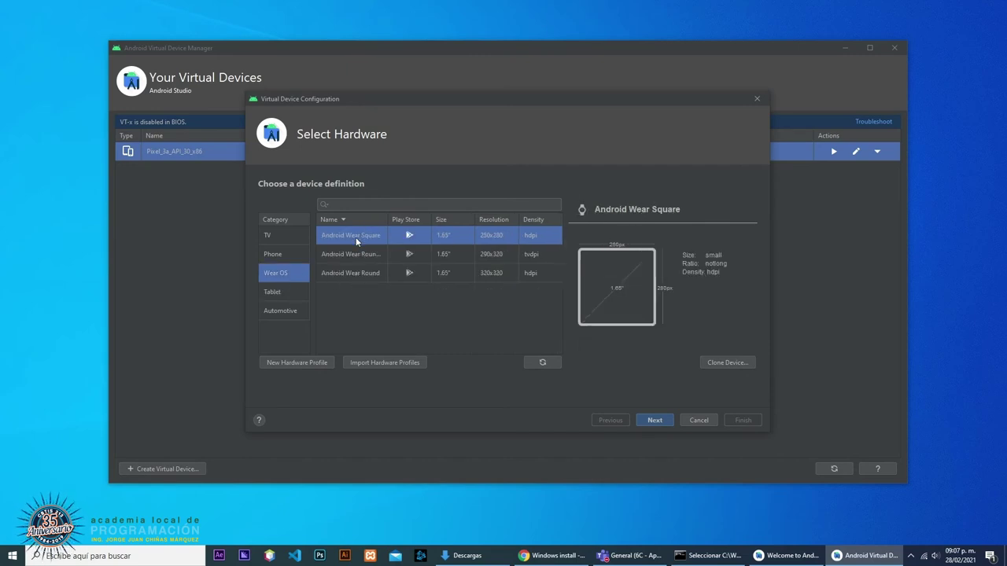
{"action": "left_click", "coordinate": [285, 293]}
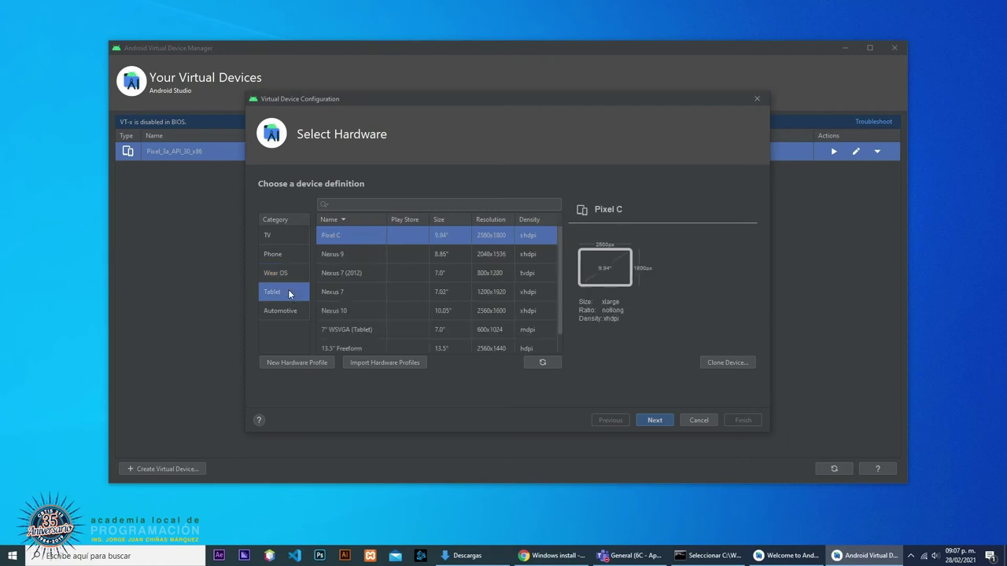
{"action": "left_click", "coordinate": [287, 310]}
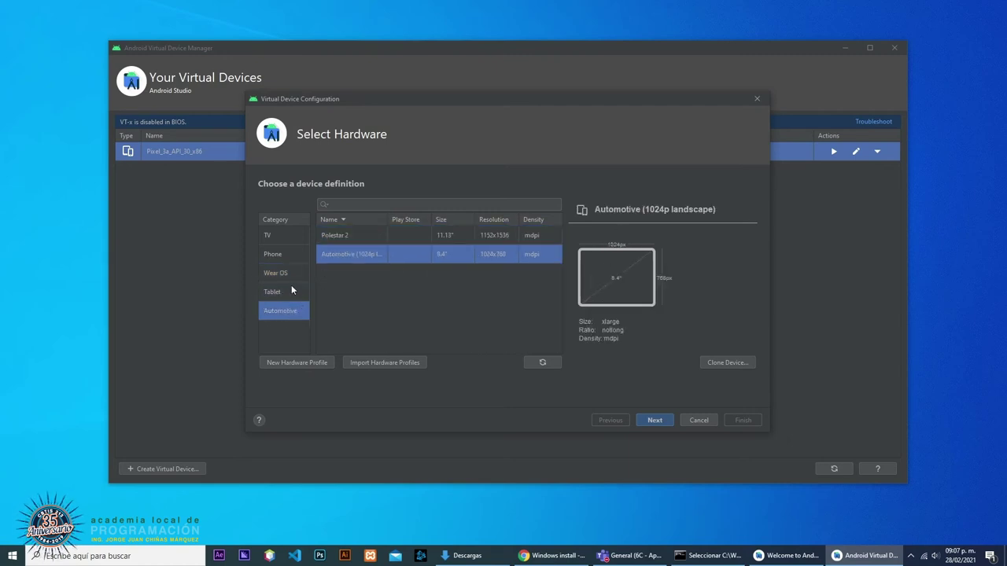
{"action": "left_click", "coordinate": [284, 272]}
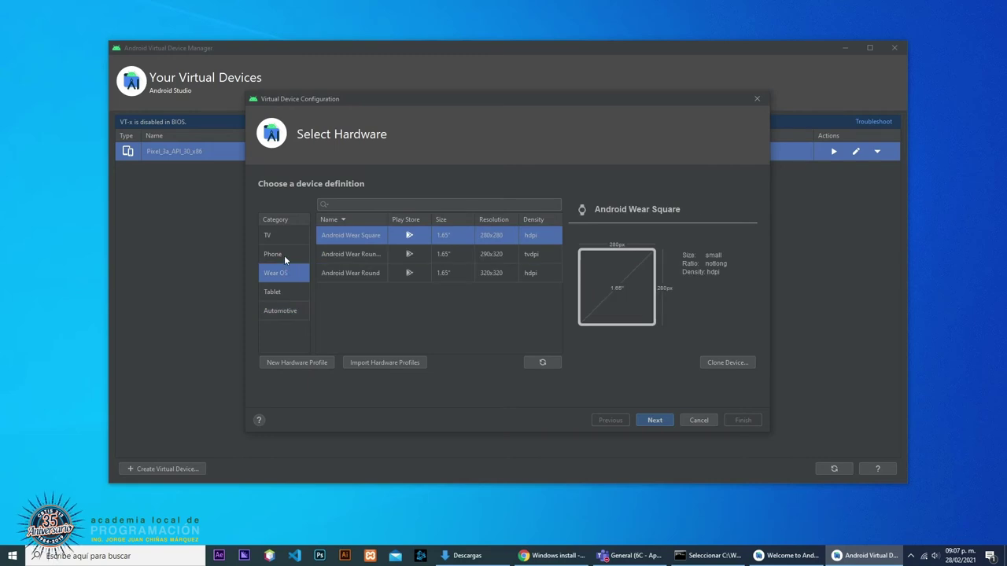
{"action": "left_click", "coordinate": [284, 255]}
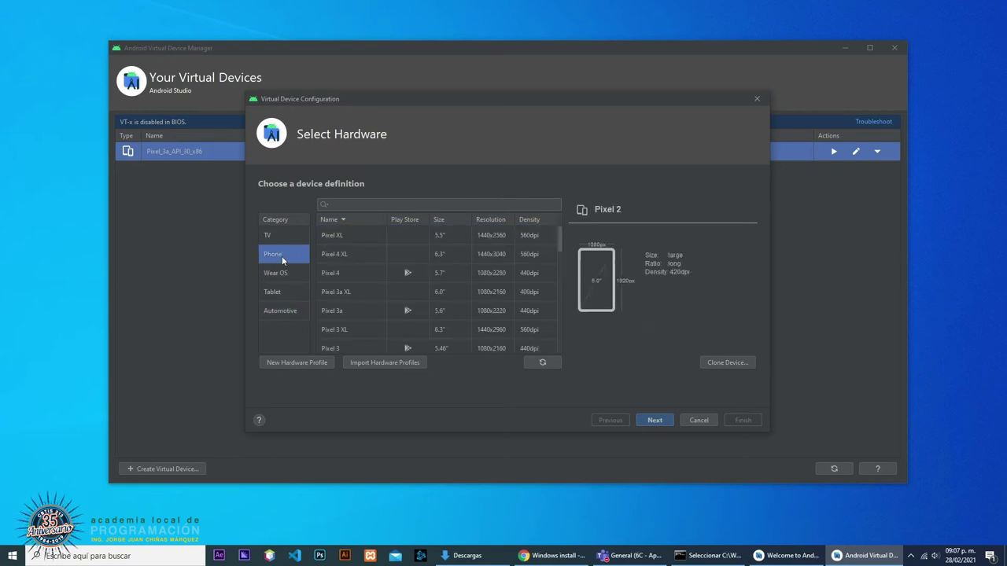
- Look through the phone definitions, keep Pixel 2 as the hardware, and continue to the system image selection
{"action": "scroll", "coordinate": [384, 249], "scroll_direction": "down", "scroll_amount": 2}
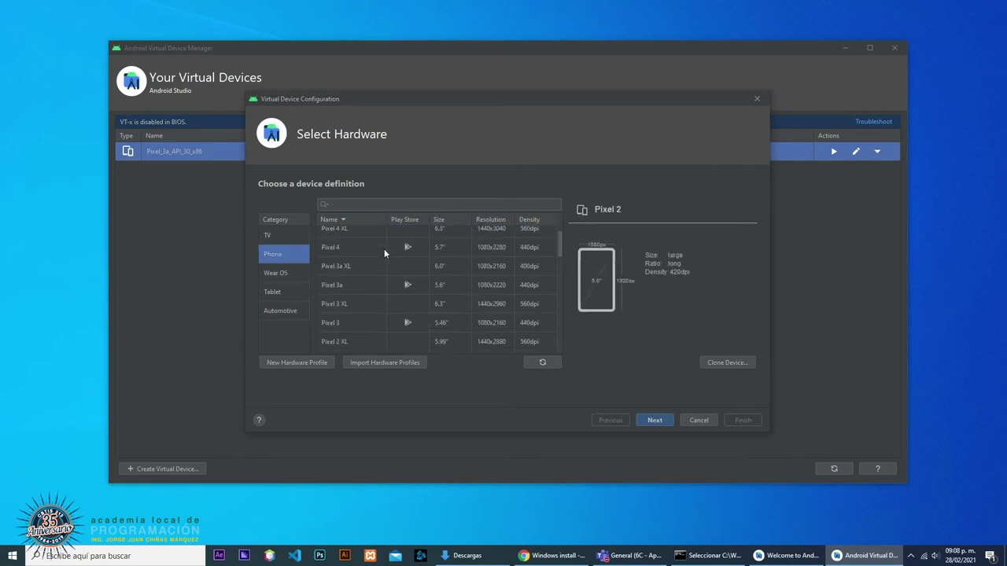
{"action": "scroll", "coordinate": [383, 248], "scroll_direction": "down", "scroll_amount": 1}
{"action": "scroll", "coordinate": [383, 248], "scroll_direction": "up", "scroll_amount": 1}
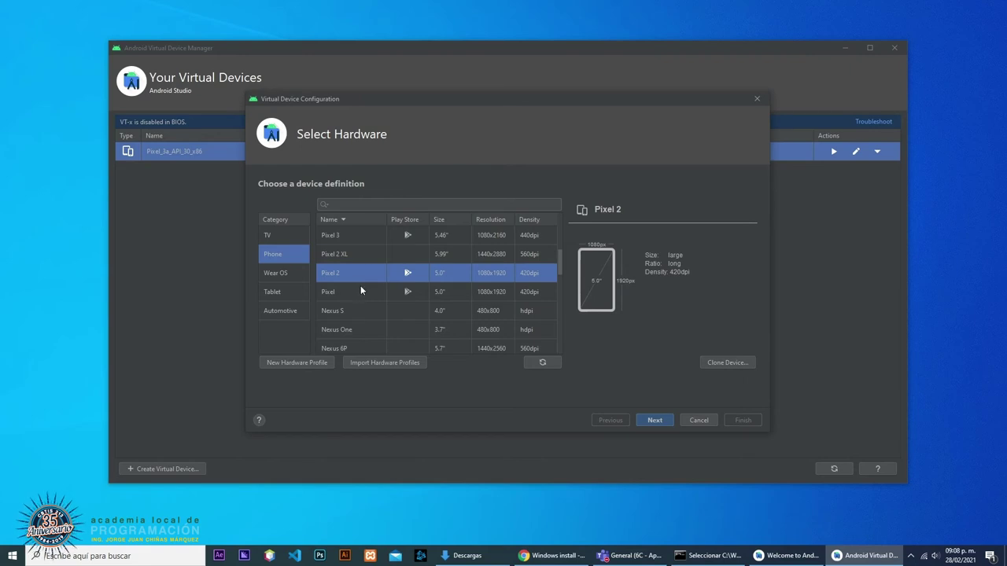
{"action": "scroll", "coordinate": [354, 287], "scroll_direction": "up", "scroll_amount": 2}
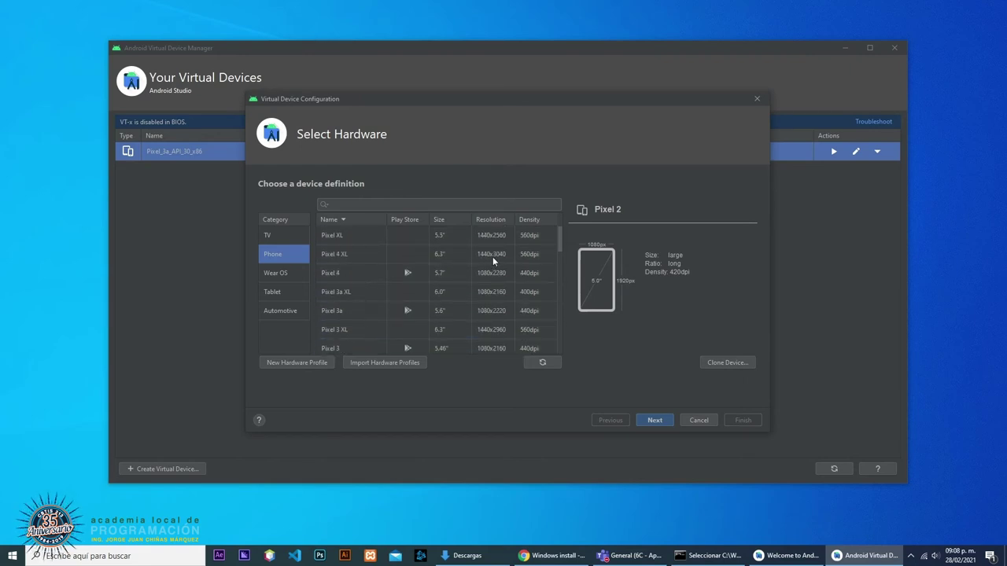
{"action": "scroll", "coordinate": [482, 263], "scroll_direction": "down", "scroll_amount": 2}
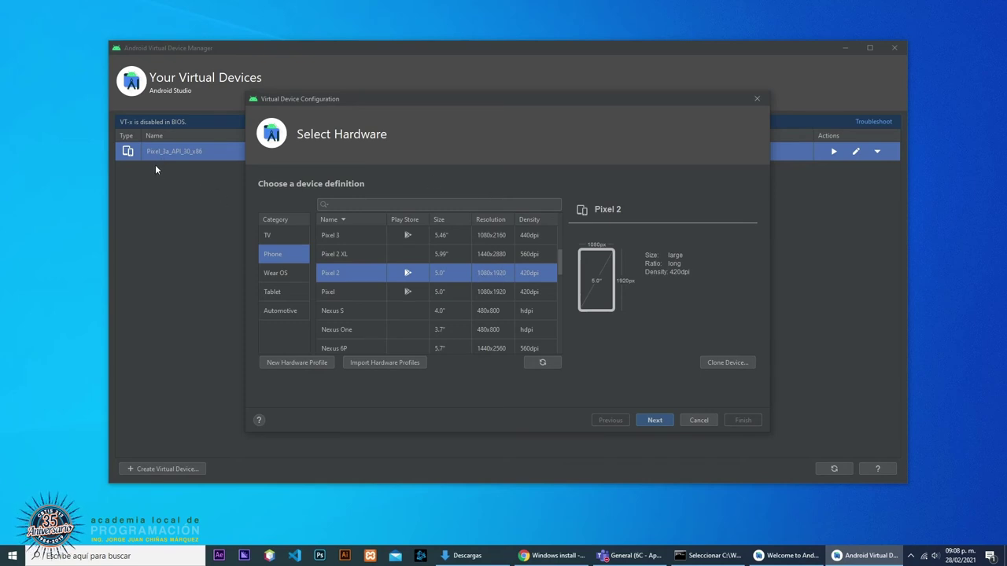
{"action": "scroll", "coordinate": [409, 296], "scroll_direction": "up", "scroll_amount": 1}
{"action": "scroll", "coordinate": [365, 275], "scroll_direction": "down", "scroll_amount": 2}
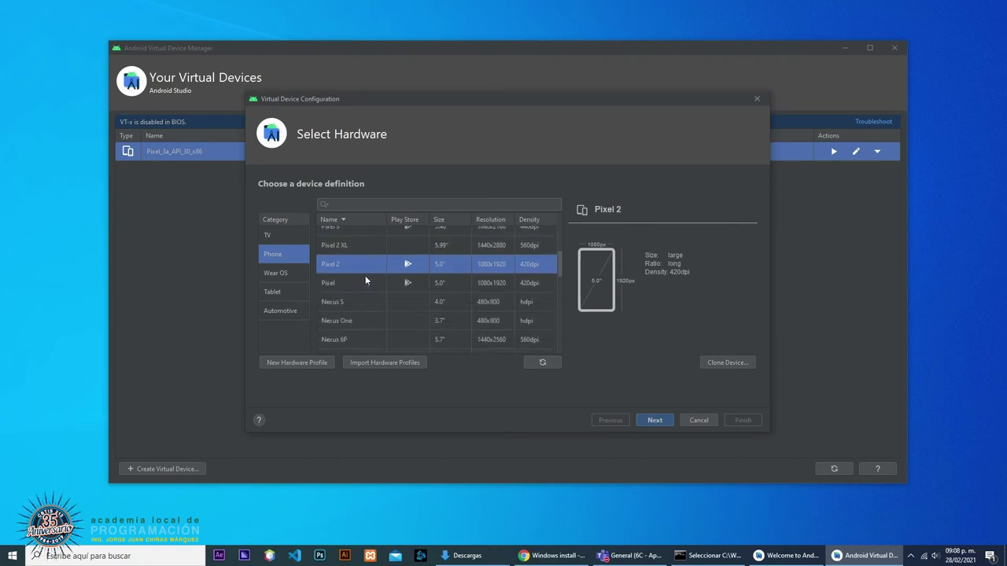
{"action": "scroll", "coordinate": [365, 276], "scroll_direction": "up", "scroll_amount": 1}
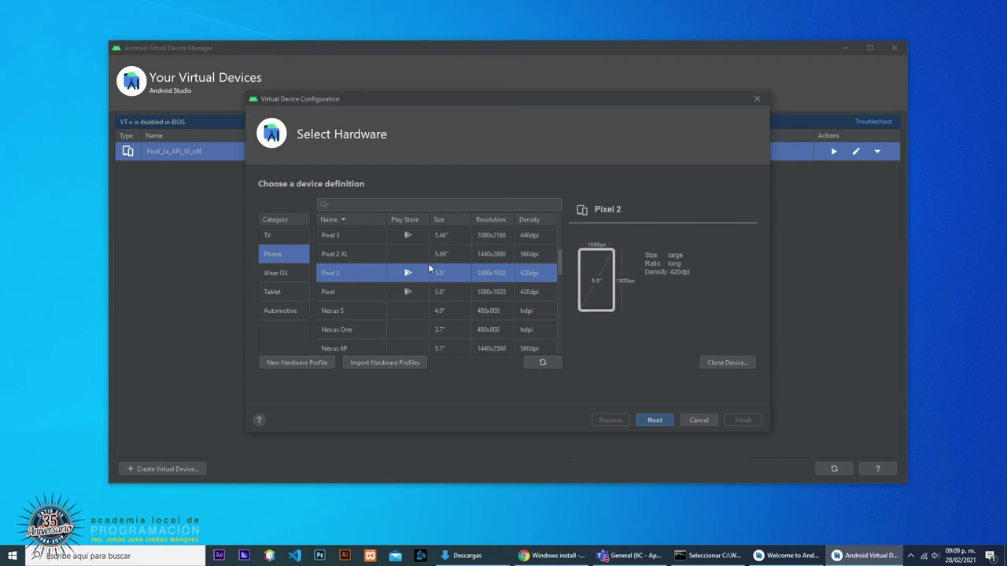
{"action": "left_click", "coordinate": [656, 420]}
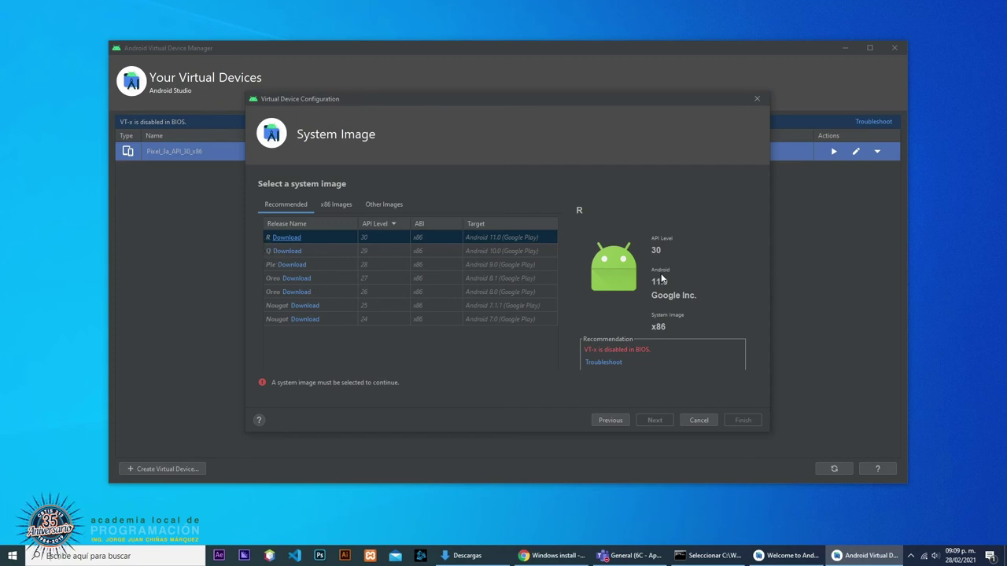
- Review the details of the recommended system images from Q (API level 29) down to Nougat (API level 24)
{"action": "left_click", "coordinate": [332, 253]}
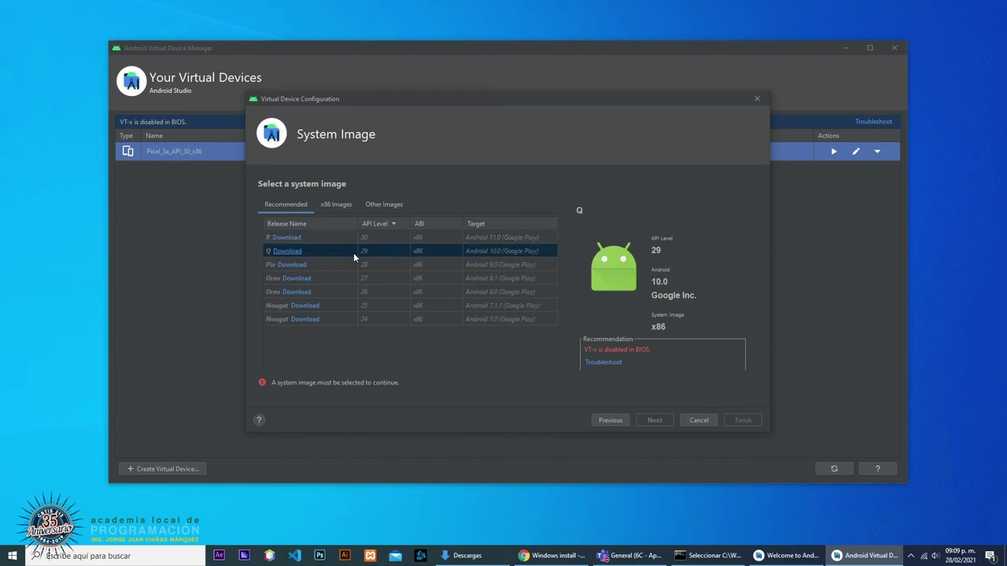
{"action": "left_click", "coordinate": [337, 262]}
{"action": "left_click", "coordinate": [334, 278]}
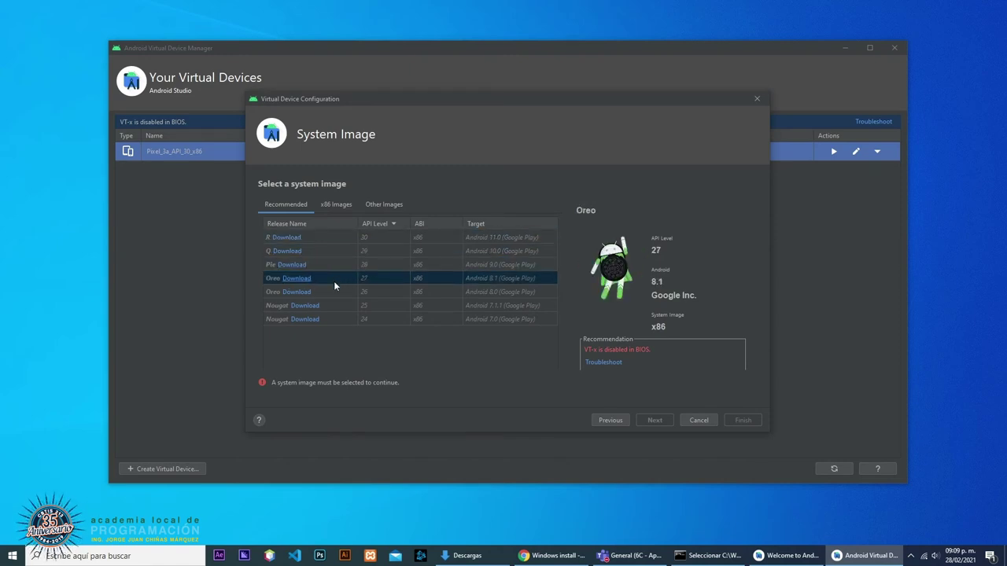
{"action": "left_click", "coordinate": [334, 291]}
{"action": "left_click", "coordinate": [335, 306]}
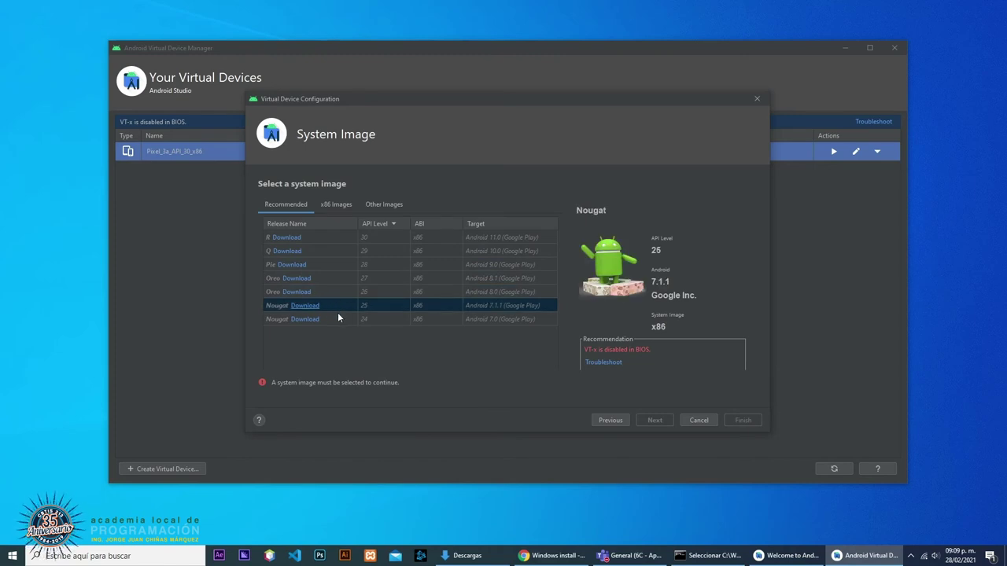
{"action": "left_click", "coordinate": [338, 321]}
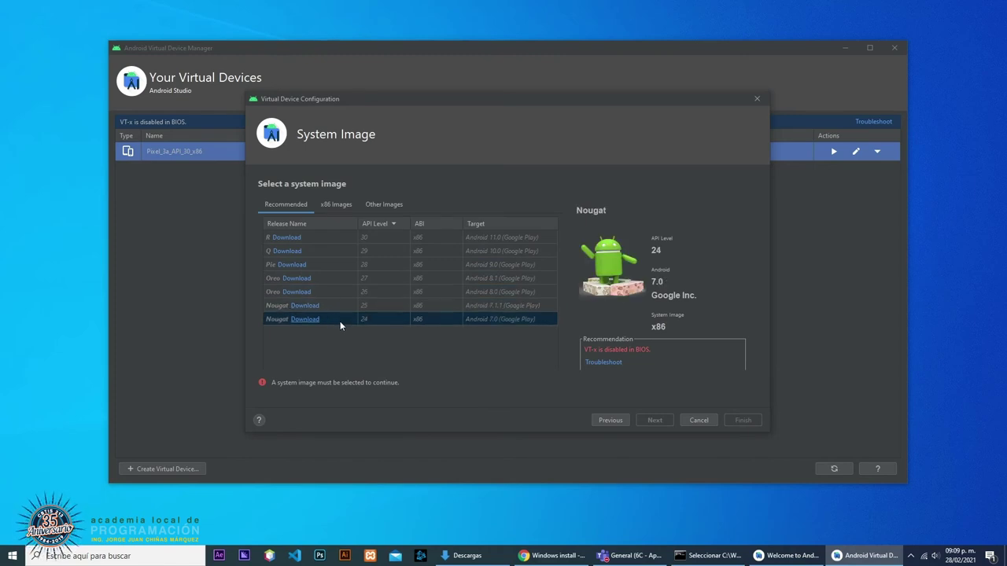
{"action": "left_click", "coordinate": [332, 253]}
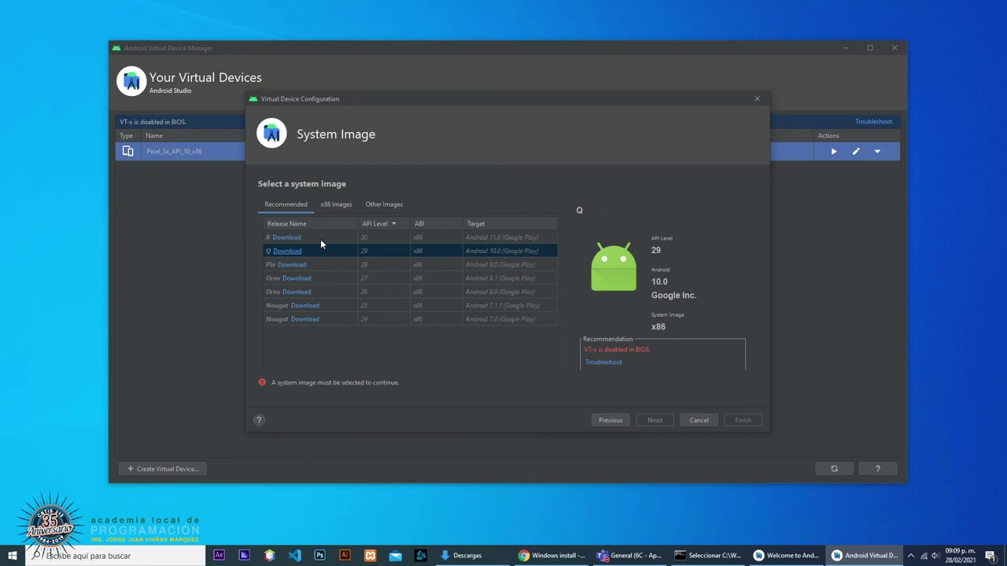
- Download the R system image (API level 30, x86, Android 11.0 with Google Play), accepting its license, and finish the component installer
{"action": "left_click", "coordinate": [320, 239]}
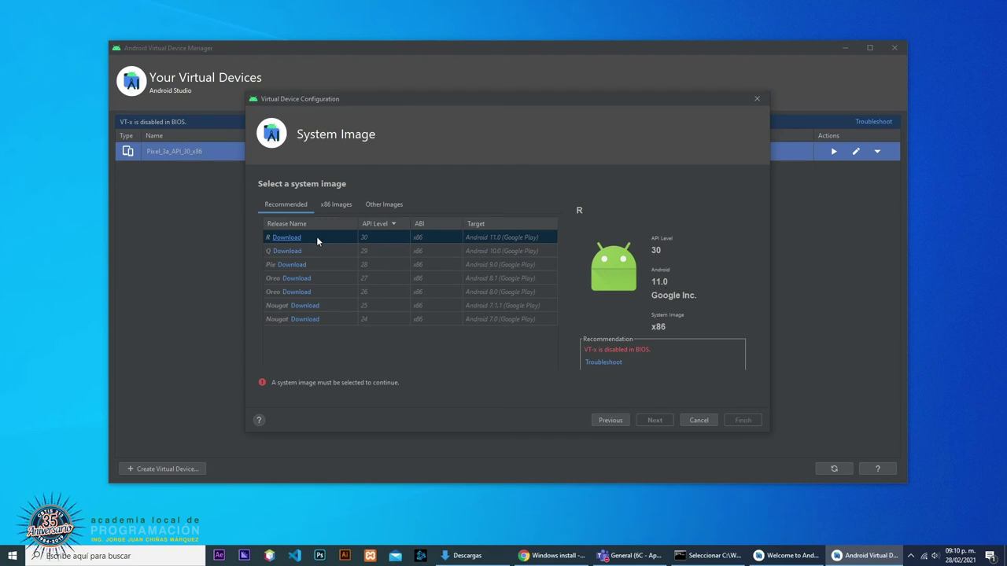
{"action": "left_click", "coordinate": [286, 239]}
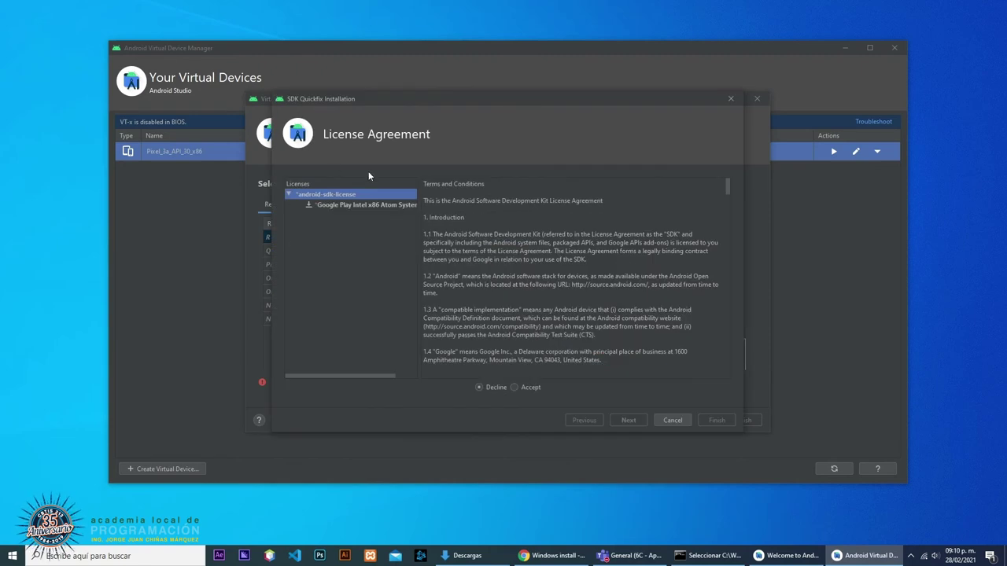
{"action": "left_click", "coordinate": [516, 388]}
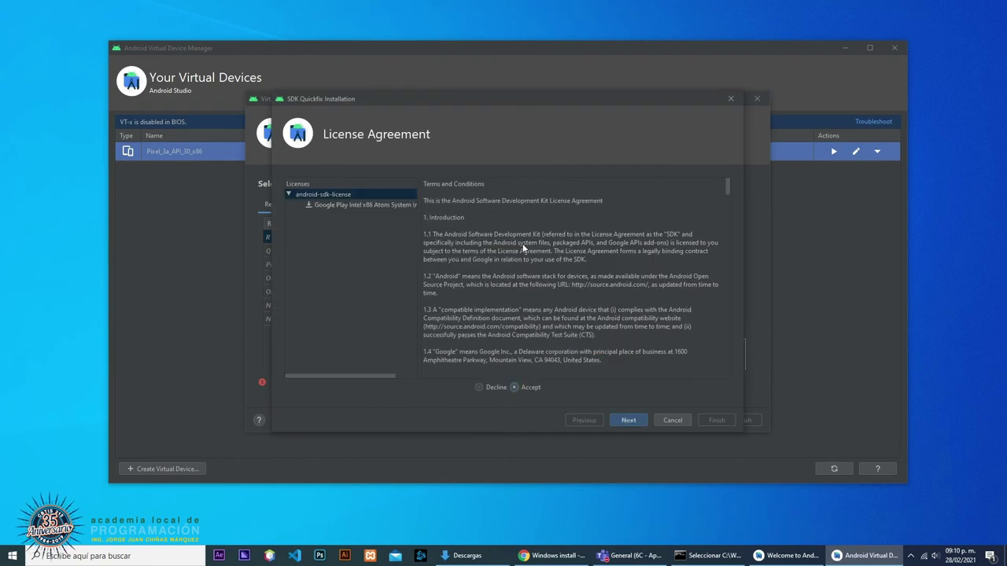
{"action": "left_click", "coordinate": [637, 422]}
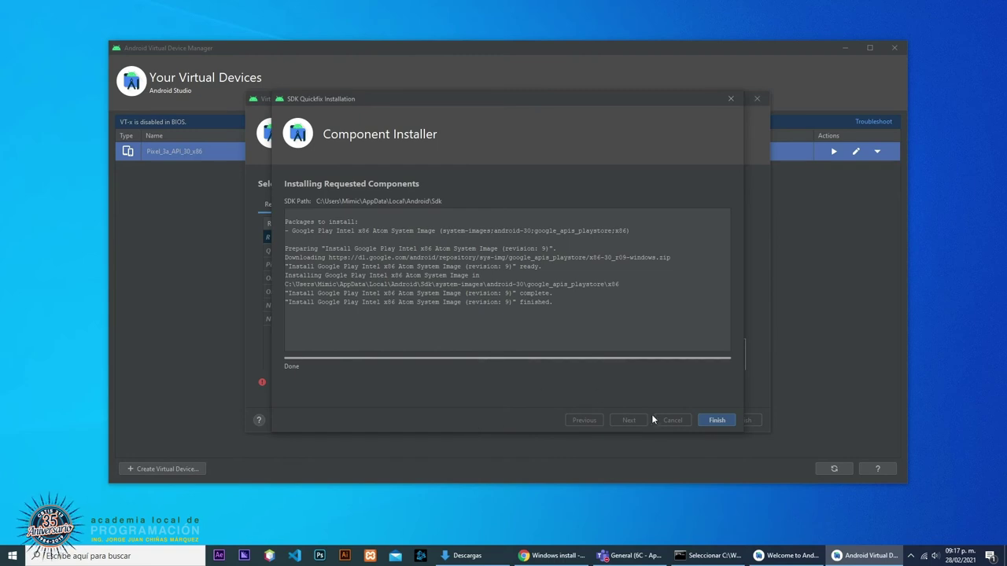
{"action": "left_click", "coordinate": [714, 421]}
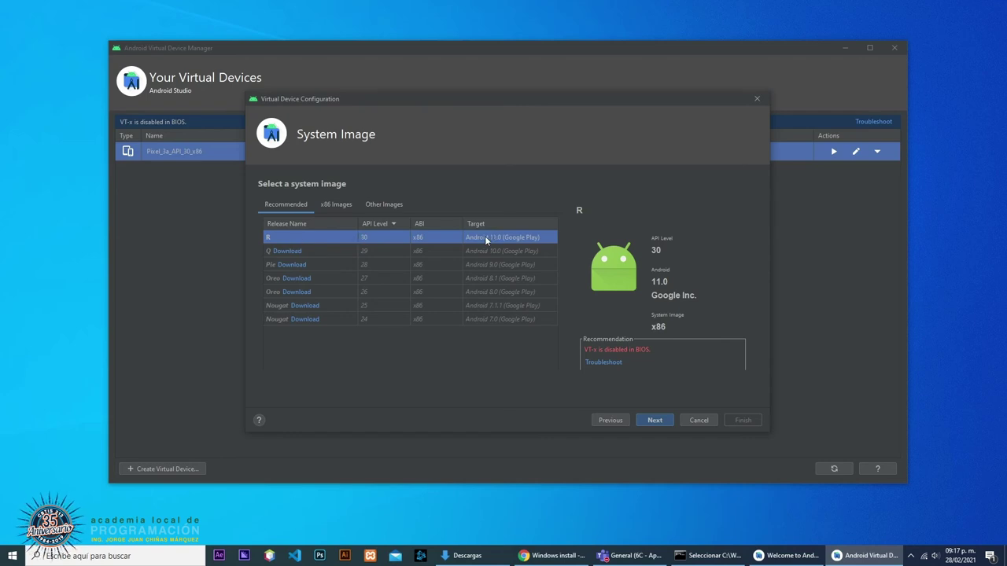
- Continue with the R system image and name the virtual device "Pixel 2 API 30 - Mimic"
{"action": "left_click", "coordinate": [653, 420]}
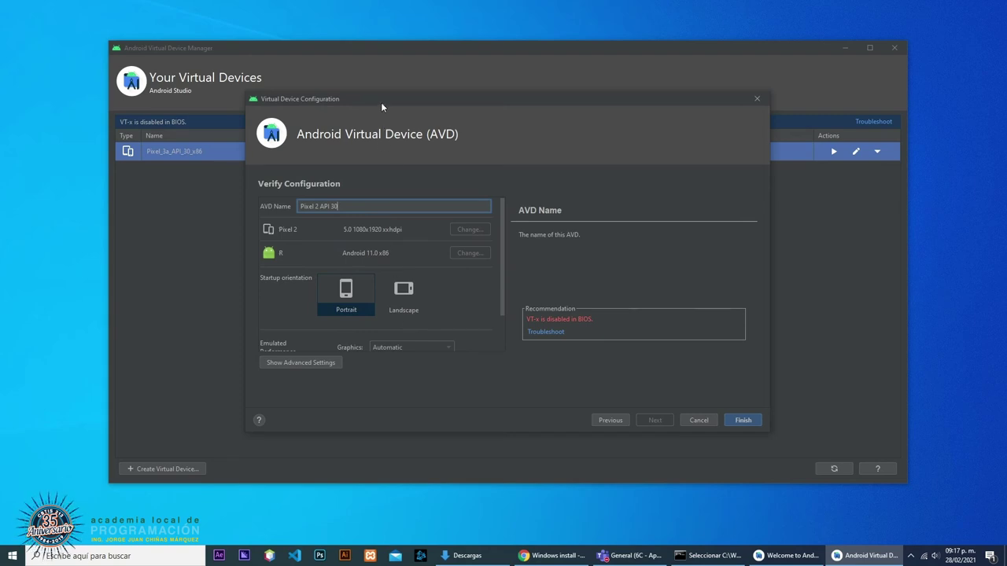
{"action": "left_click_drag", "start_coordinate": [378, 98], "coordinate": [397, 110]}
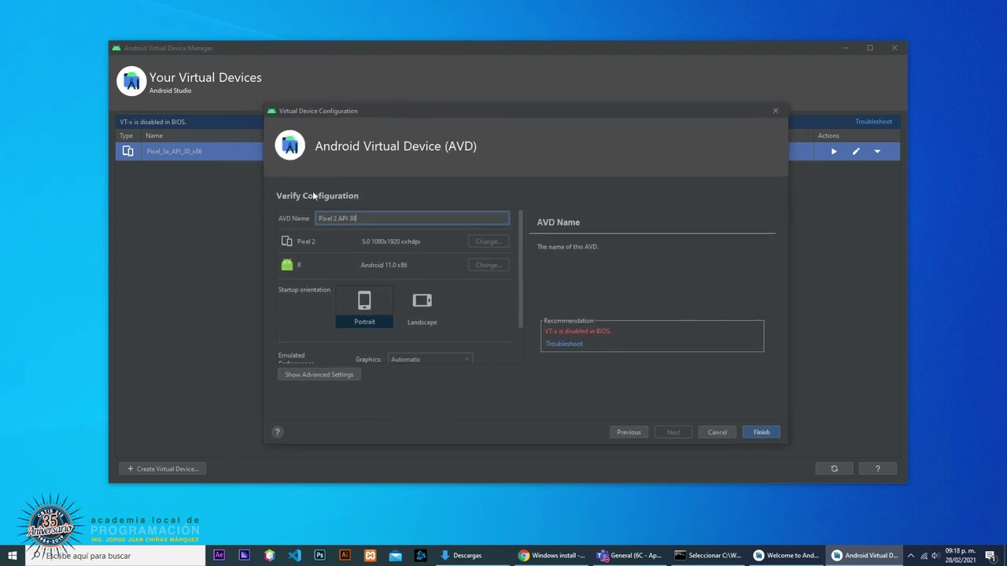
{"action": "triple_click", "coordinate": [378, 219]}
{"action": "left_click", "coordinate": [394, 219]}
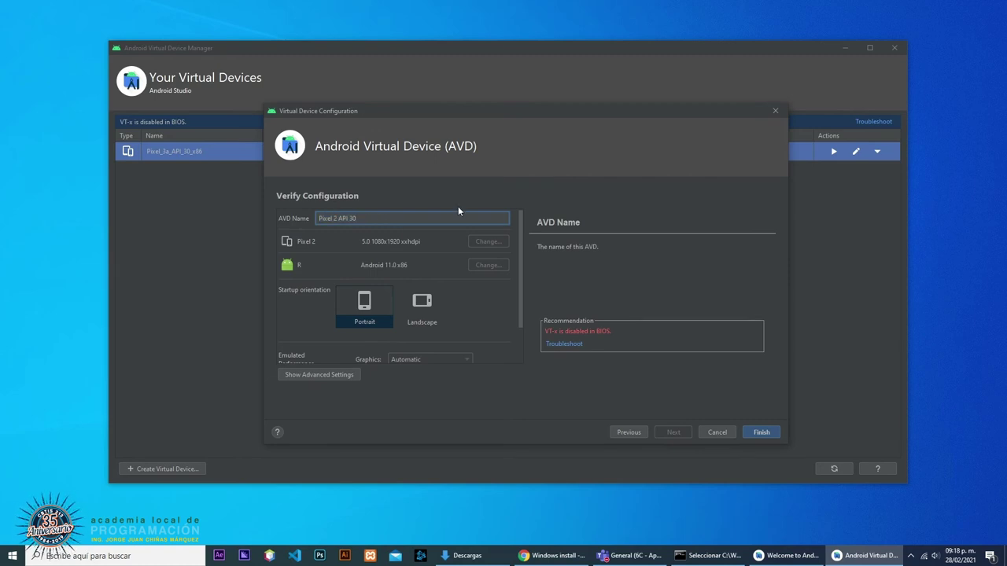
{"action": "type", "text": "-"}
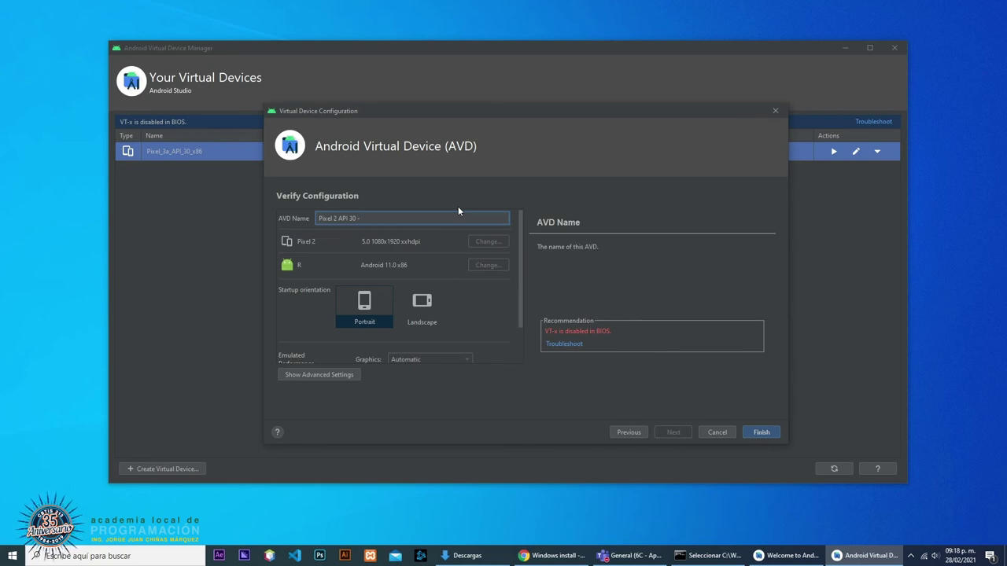
{"action": "type", "text": "Mimic"}
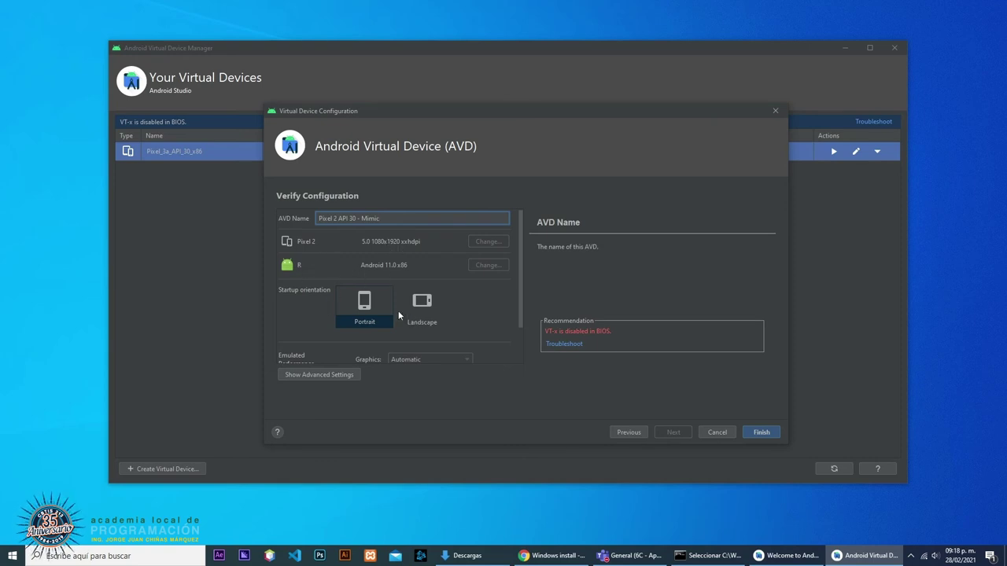
- Try Landscape as the device's startup orientation and switch it back to Portrait
{"action": "scroll", "coordinate": [471, 292], "scroll_direction": "down", "scroll_amount": 3}
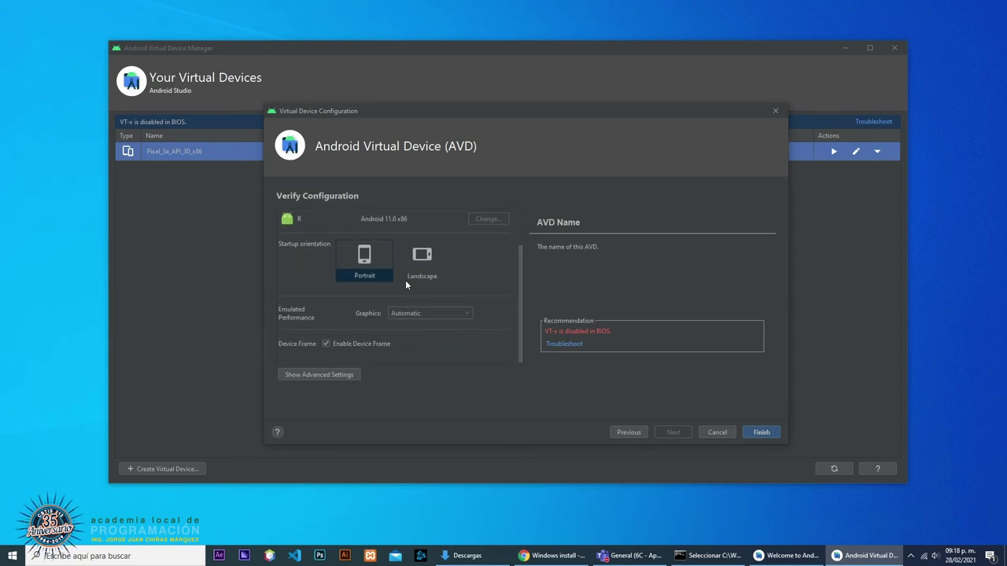
{"action": "left_click", "coordinate": [402, 265]}
{"action": "left_click", "coordinate": [415, 259]}
{"action": "left_click", "coordinate": [399, 261]}
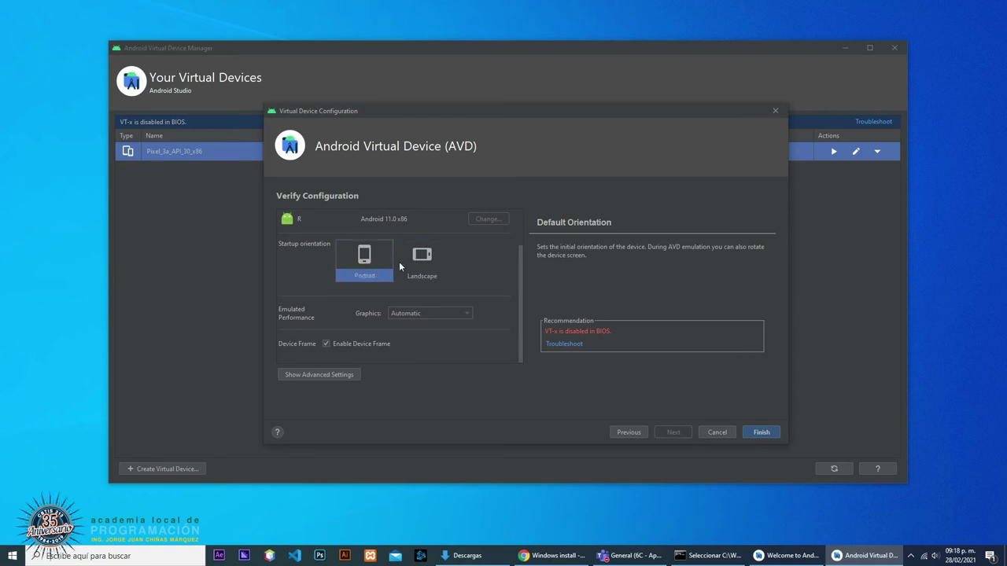
{"action": "left_click", "coordinate": [401, 261]}
{"action": "left_click", "coordinate": [383, 260]}
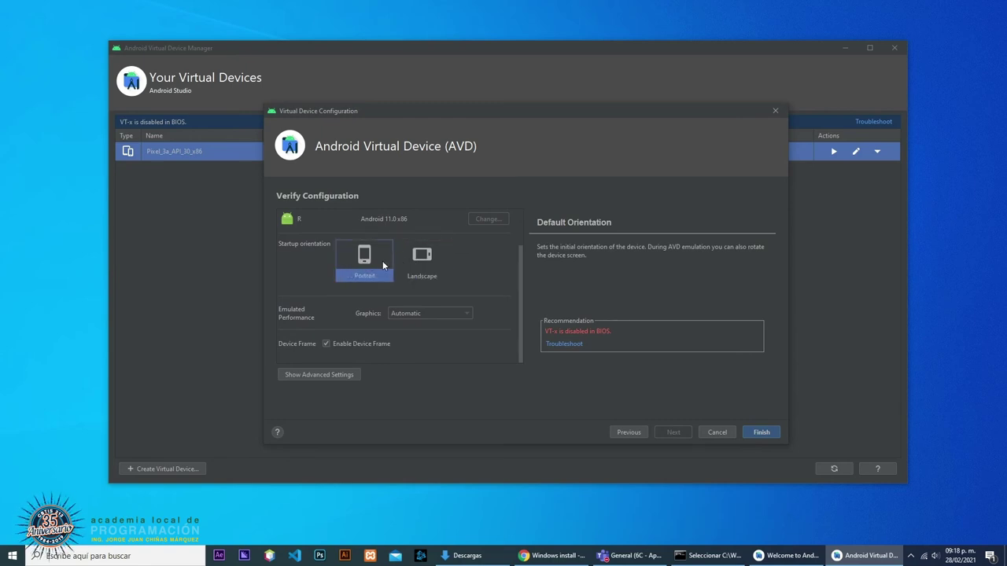
{"action": "left_click", "coordinate": [427, 271]}
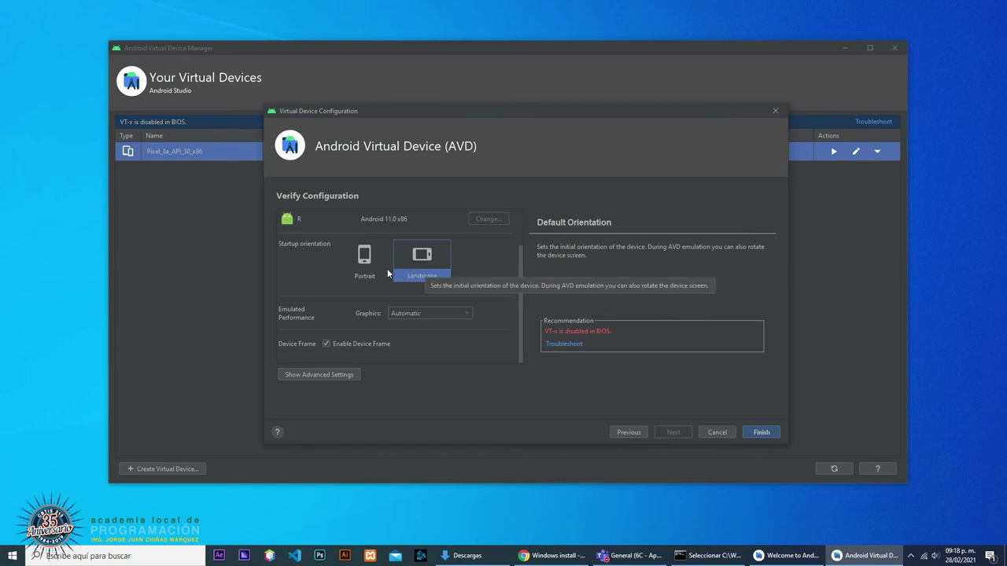
{"action": "left_click", "coordinate": [364, 262]}
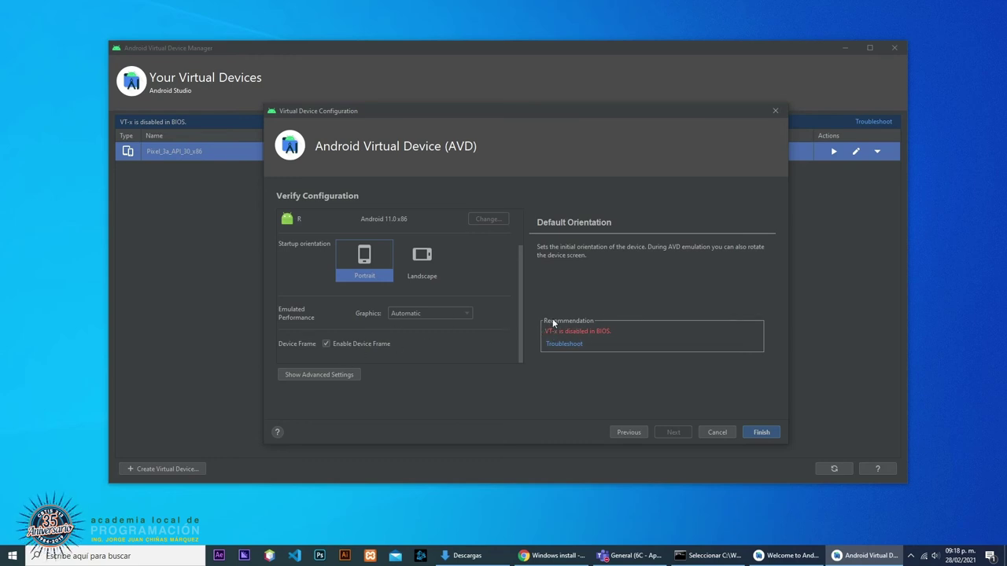
- Show the advanced settings, look through the options down to memory, storage, device frame and keyboard, and finish creating the virtual device
{"action": "scroll", "coordinate": [456, 334], "scroll_direction": "up", "scroll_amount": 2}
{"action": "scroll", "coordinate": [466, 319], "scroll_direction": "down", "scroll_amount": 2}
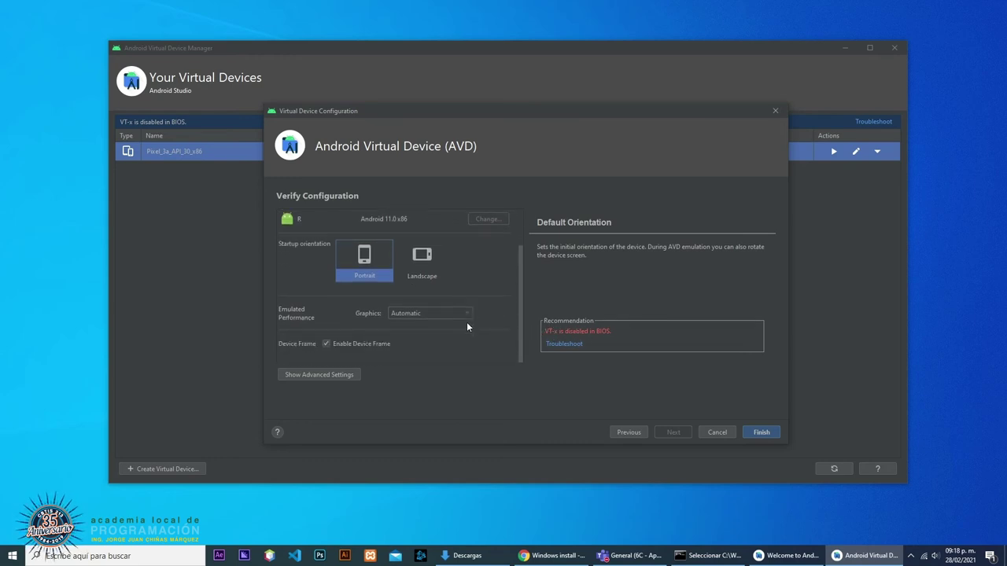
{"action": "mouse_move", "coordinate": [425, 314]}
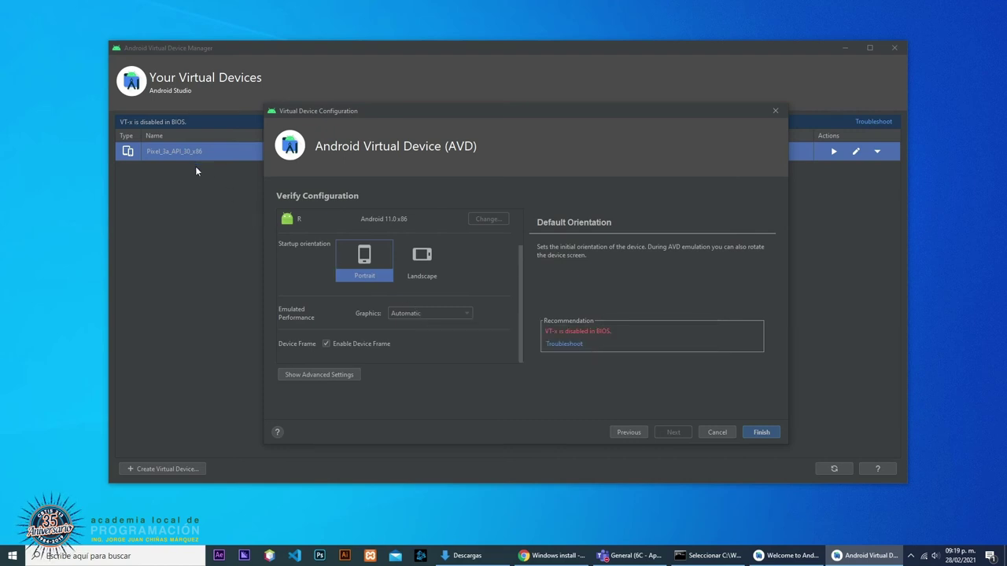
{"action": "left_click", "coordinate": [325, 376]}
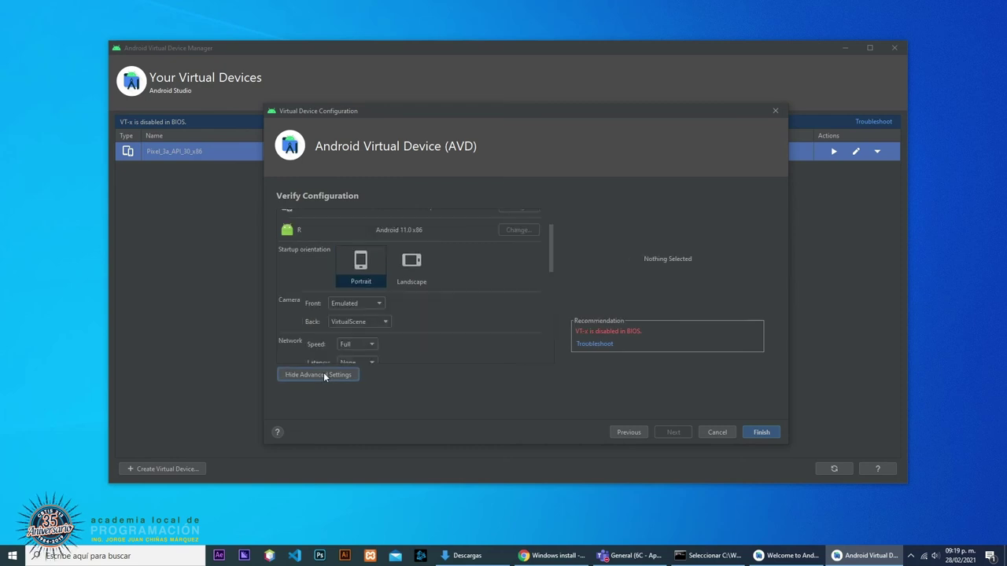
{"action": "scroll", "coordinate": [540, 318], "scroll_direction": "up", "scroll_amount": 3}
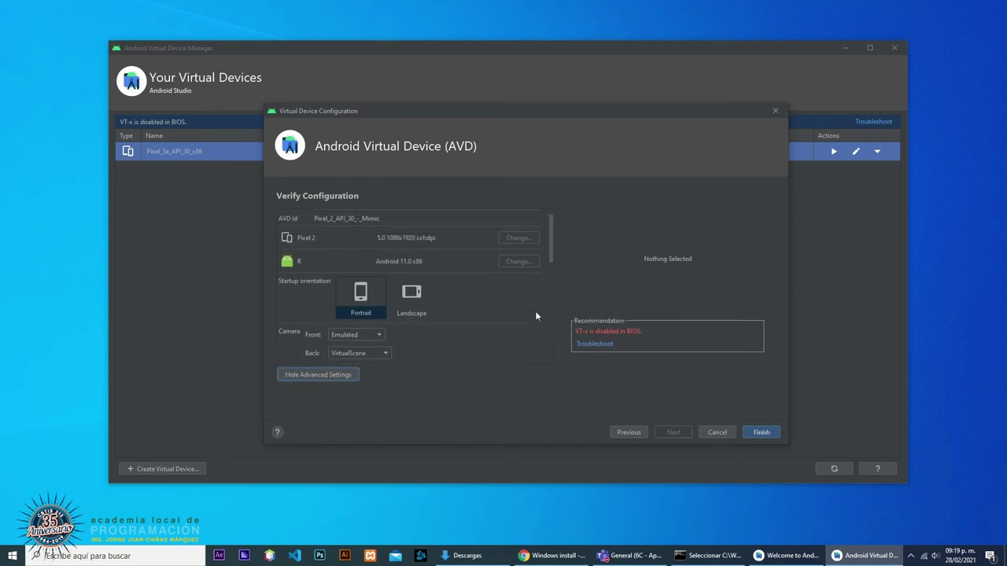
{"action": "left_click_drag", "start_coordinate": [552, 230], "coordinate": [545, 345]}
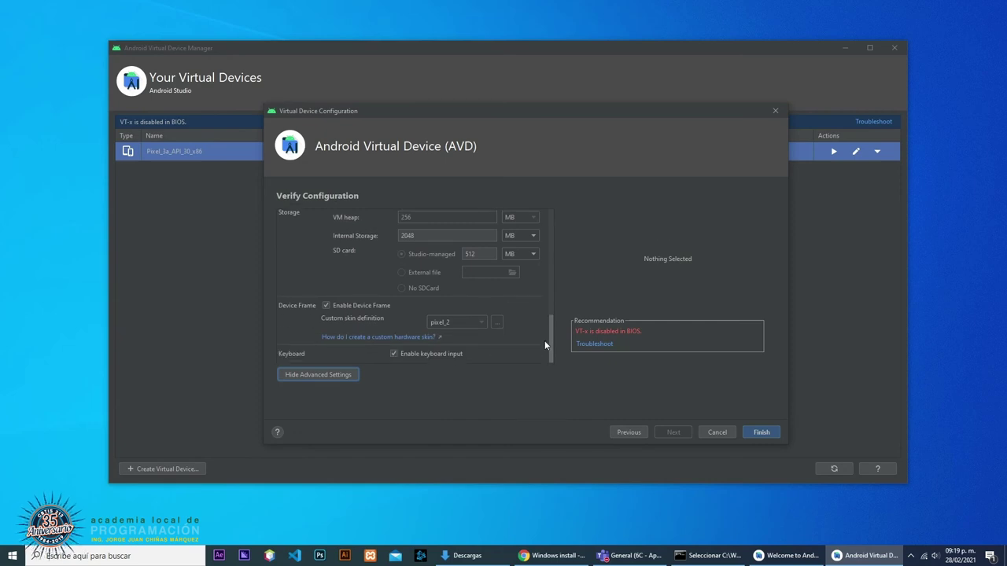
{"action": "scroll", "coordinate": [307, 283], "scroll_direction": "up", "scroll_amount": 10}
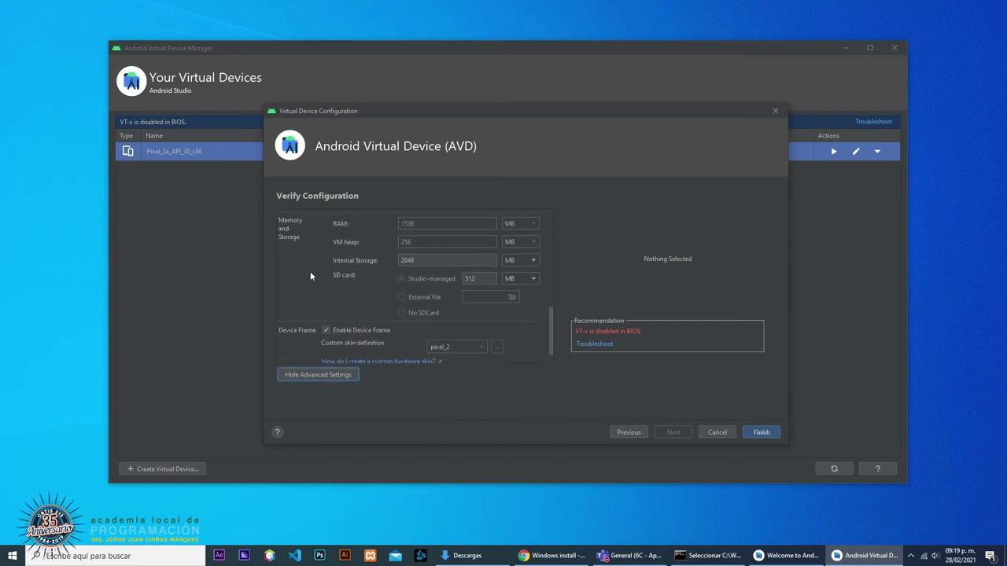
{"action": "scroll", "coordinate": [310, 289], "scroll_direction": "up", "scroll_amount": 3}
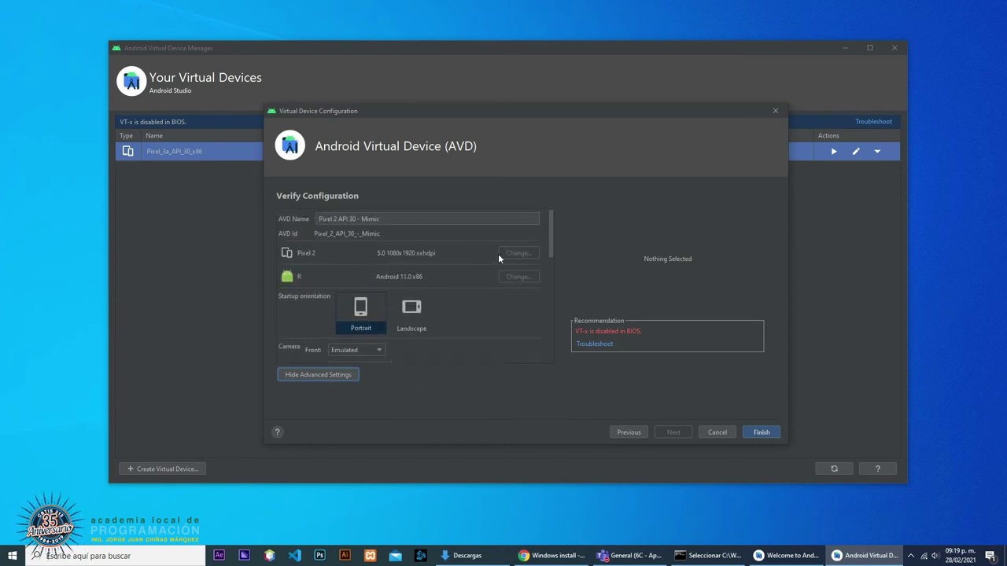
{"action": "left_click_drag", "start_coordinate": [552, 238], "coordinate": [551, 328]}
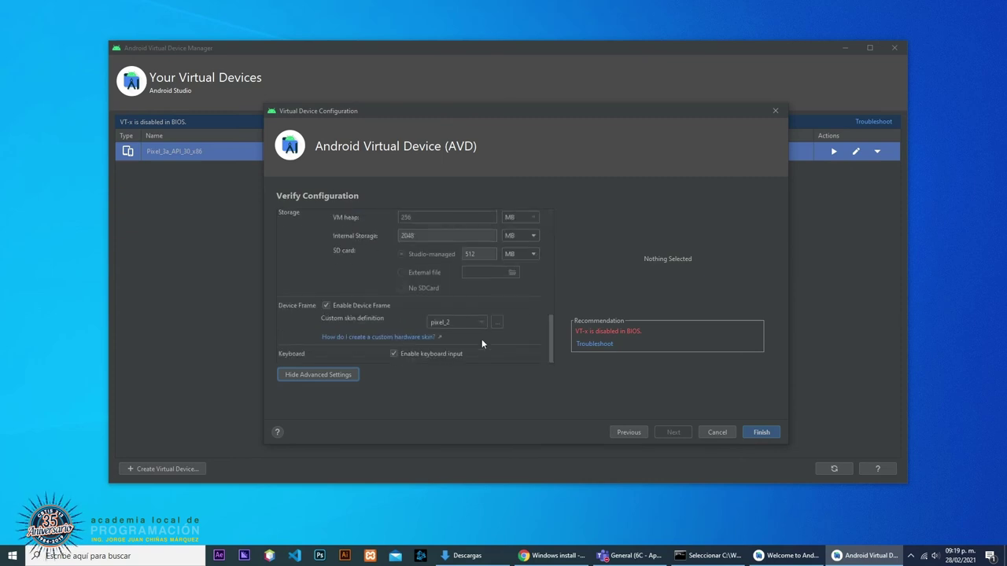
{"action": "left_click", "coordinate": [762, 433]}
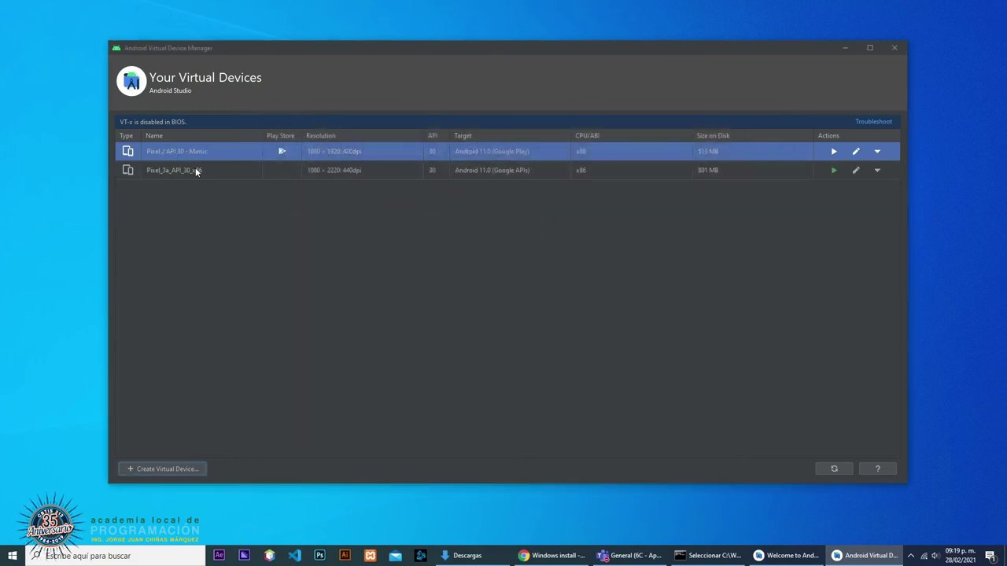
- Try to launch the Pixel 2 API 30 - Mimic virtual device and dismiss the resulting dialog
{"action": "left_click", "coordinate": [230, 173]}
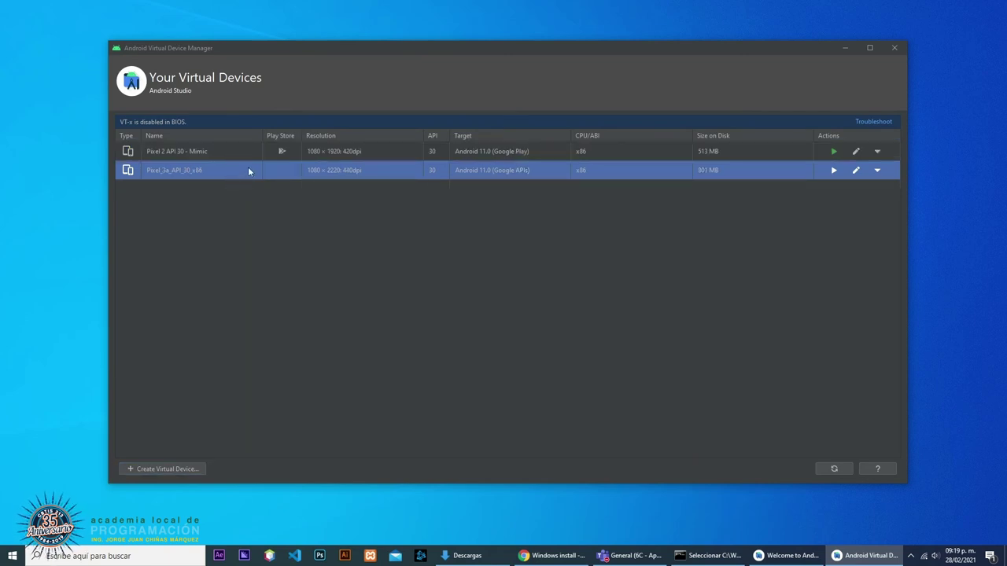
{"action": "left_click", "coordinate": [254, 157]}
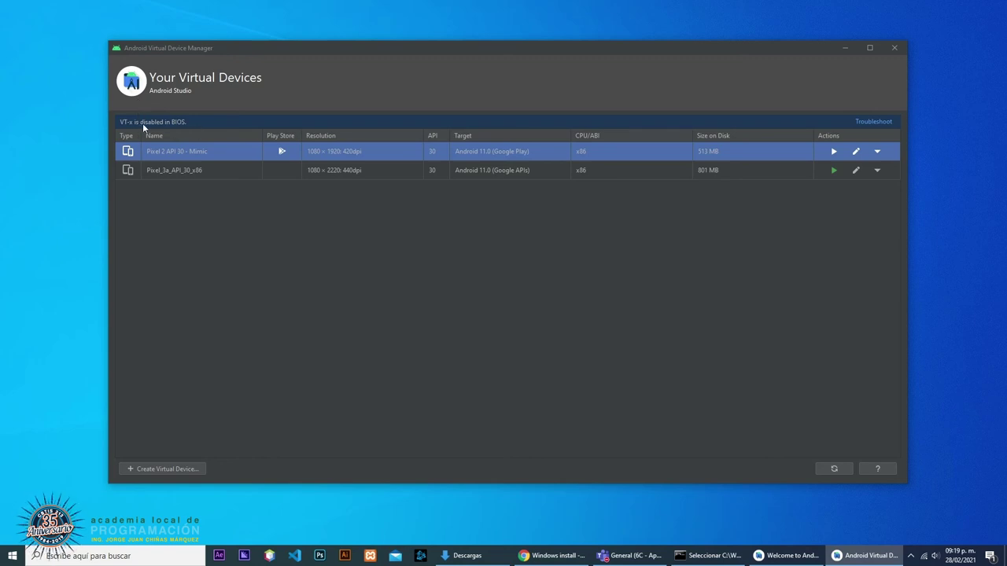
{"action": "left_click", "coordinate": [834, 152]}
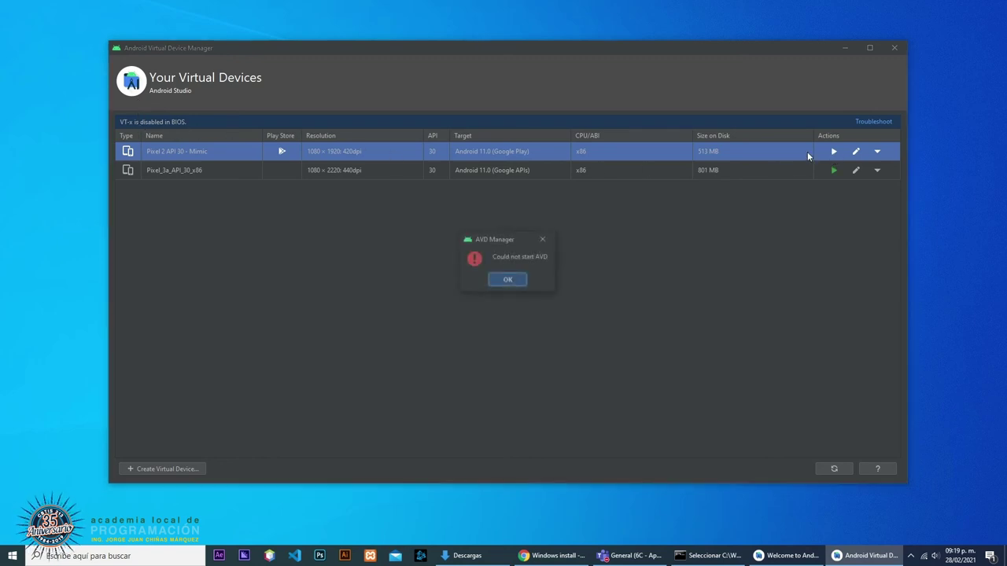
{"action": "left_click", "coordinate": [508, 281]}
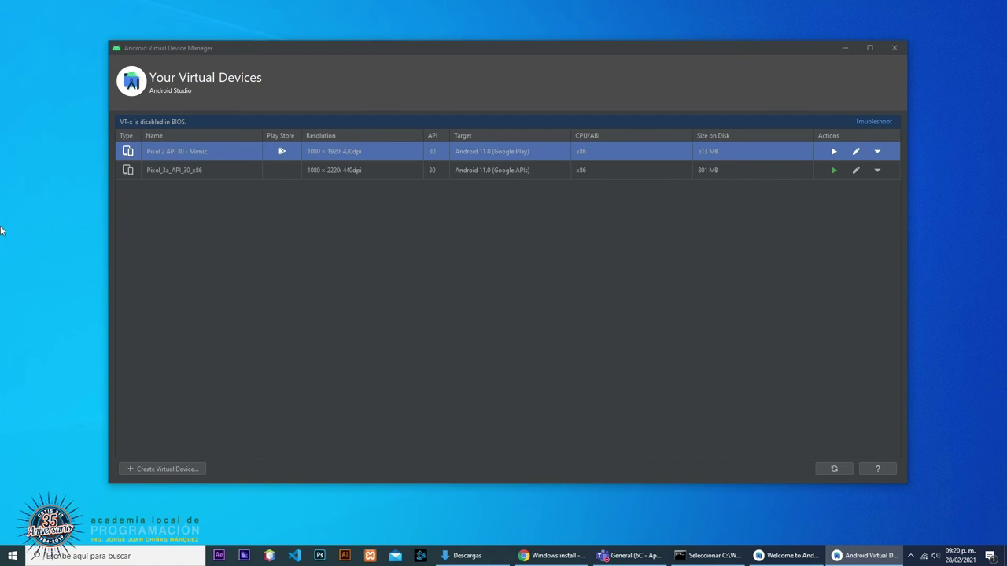
- Close the virtual device manager and the Android Studio welcome window
{"action": "left_click", "coordinate": [898, 48]}
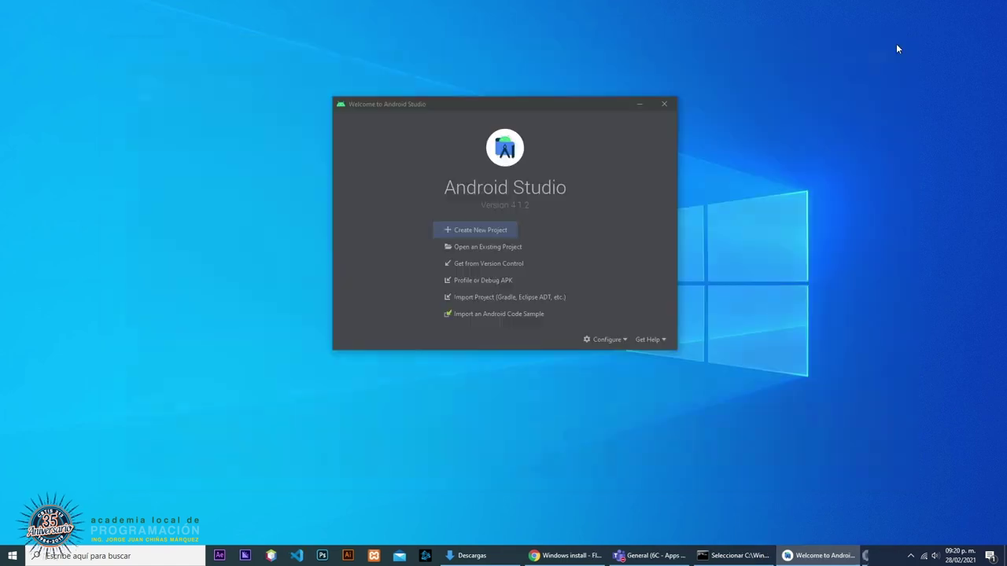
{"action": "left_click_drag", "start_coordinate": [530, 104], "coordinate": [551, 106]}
{"action": "left_click", "coordinate": [679, 99]}
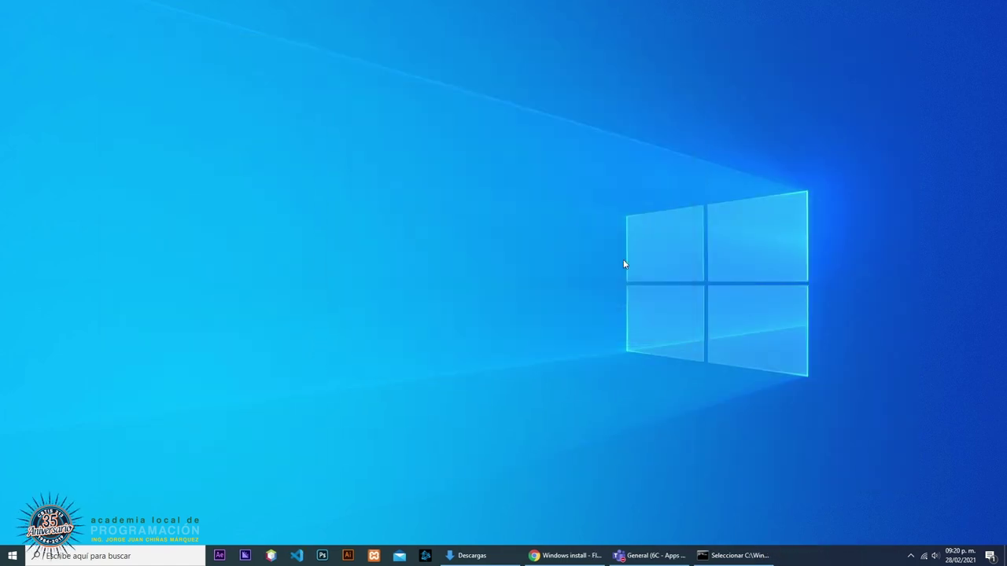
- Switch to the Command Prompt in C:\flutter and run "flutter doctor" again
{"action": "left_click", "coordinate": [735, 556]}
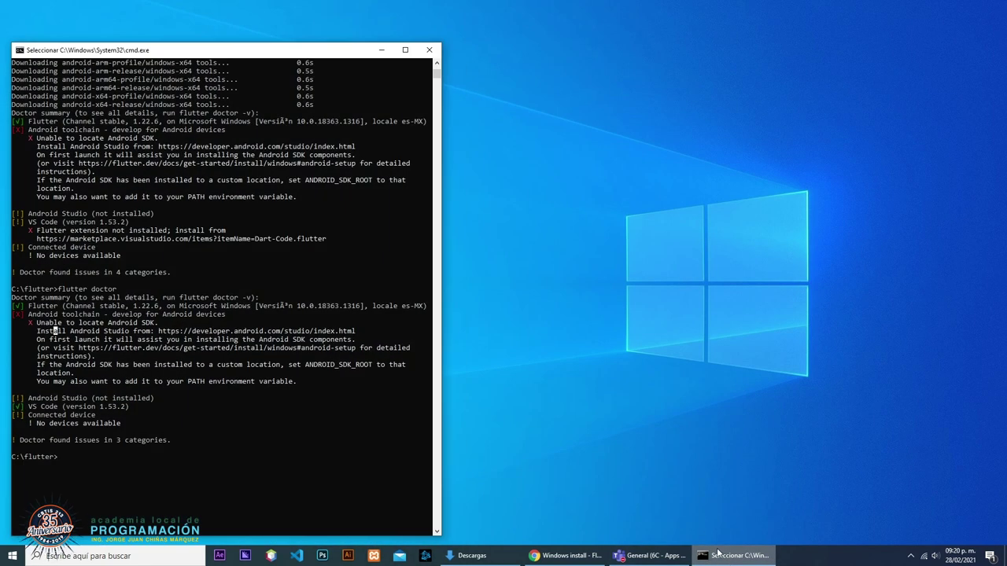
{"action": "type", "text": "flutter doctor"}
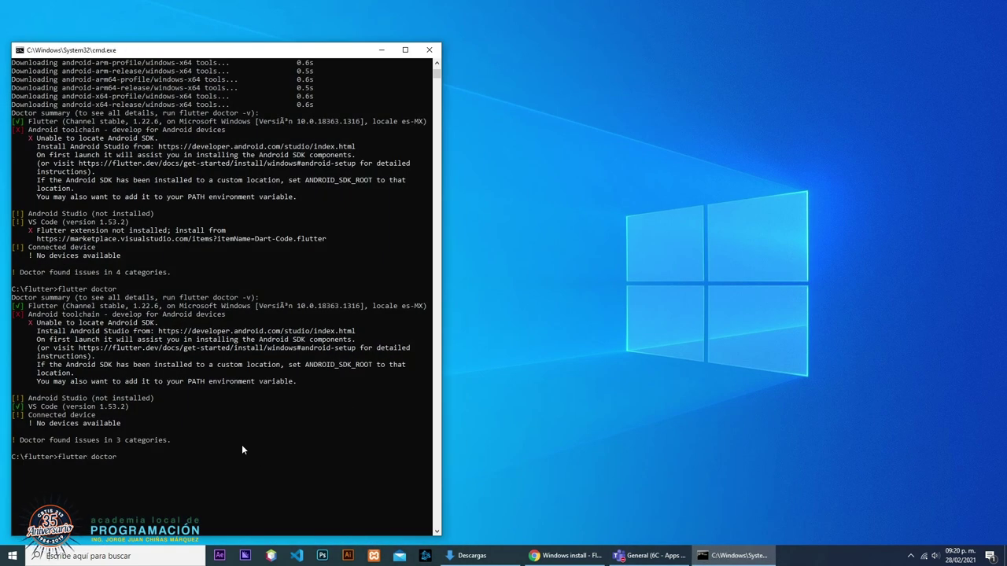
{"action": "key", "text": "Return"}
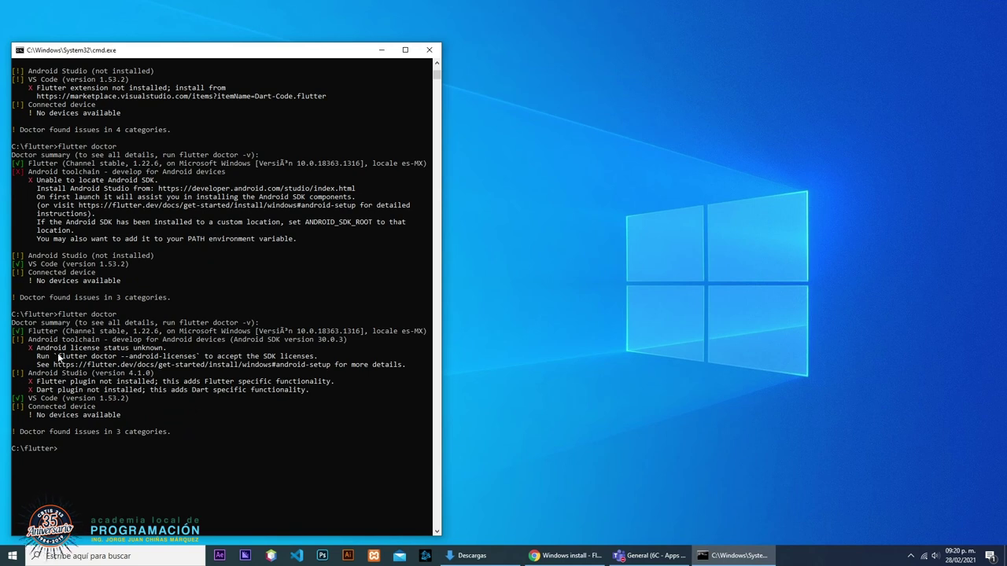
- Examine the new doctor summary's entries on the Android toolchain, the license command, and the Flutter and Dart plugins for Android Studio
{"action": "left_click", "coordinate": [16, 340]}
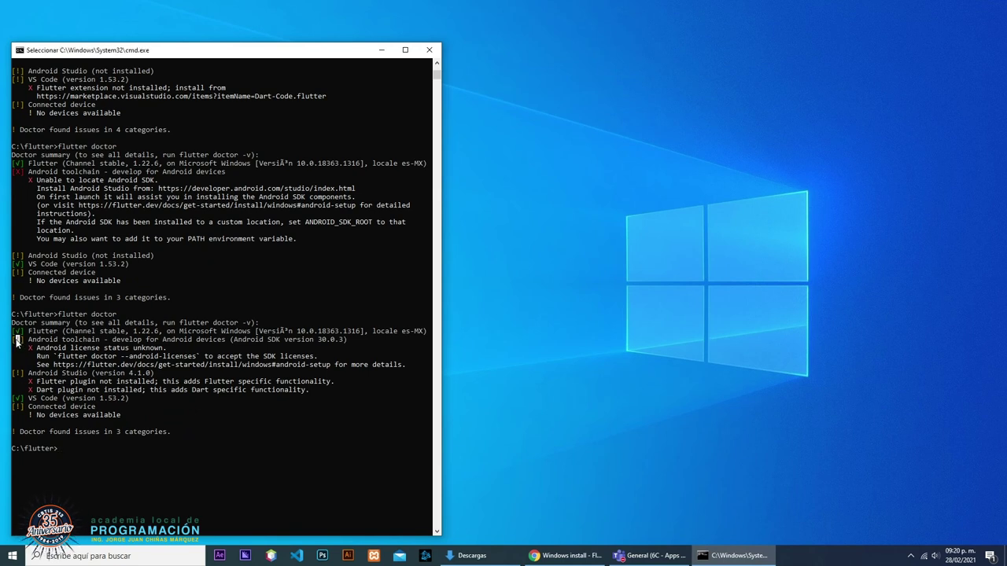
{"action": "left_click_drag", "start_coordinate": [16, 340], "coordinate": [315, 340]}
{"action": "left_click", "coordinate": [113, 339]}
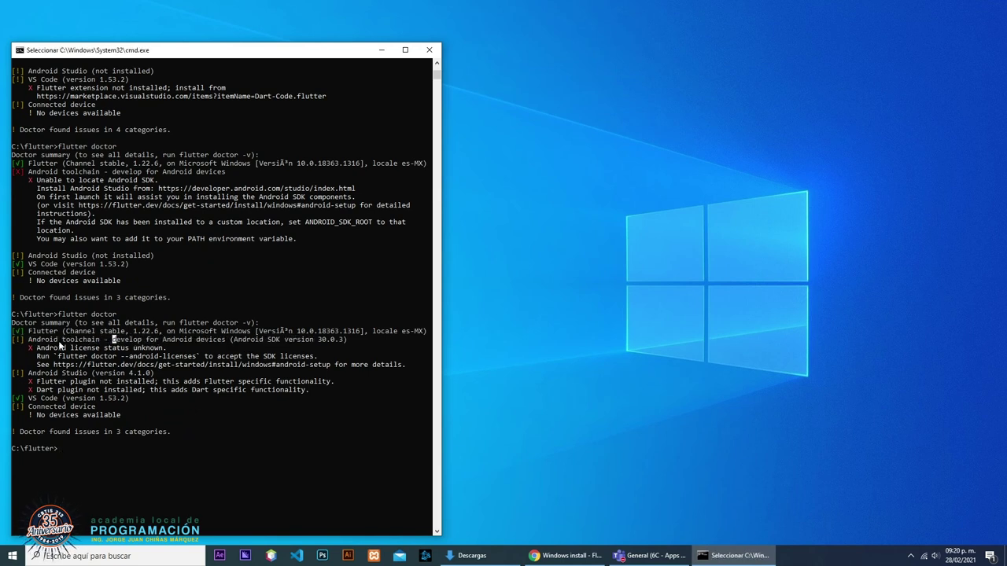
{"action": "left_click_drag", "start_coordinate": [36, 348], "coordinate": [164, 356]}
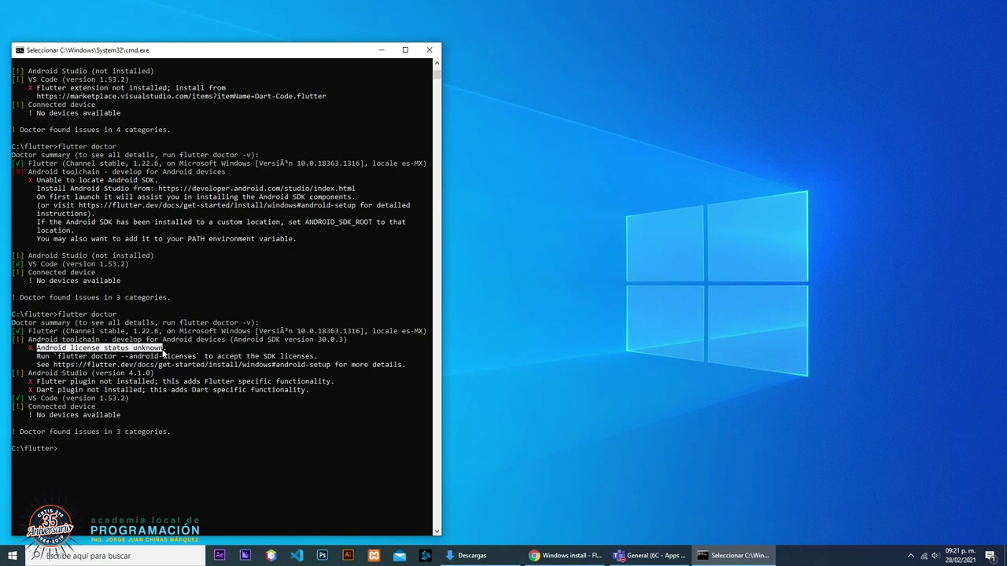
{"action": "left_click_drag", "start_coordinate": [36, 357], "coordinate": [119, 359]}
{"action": "left_click", "coordinate": [81, 358]}
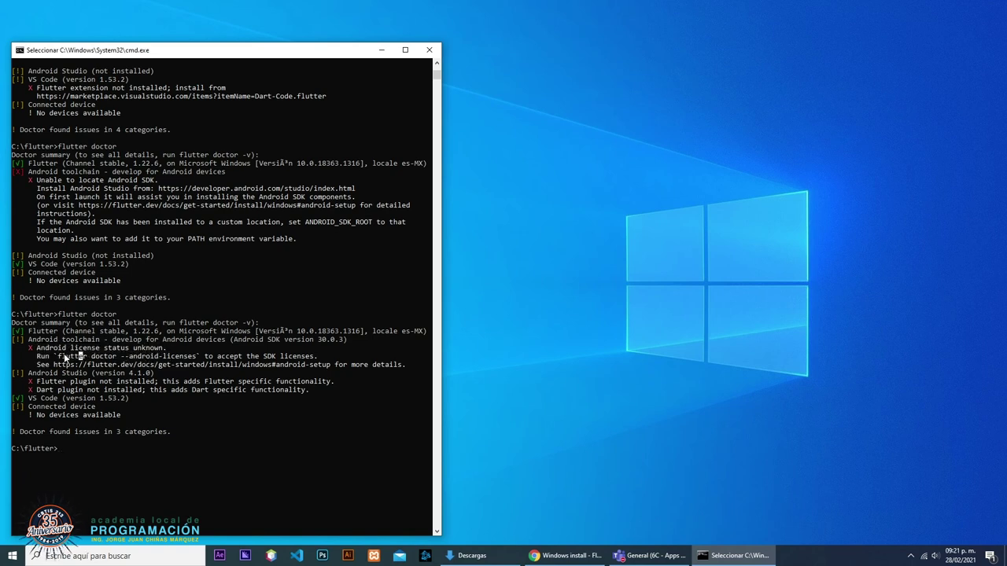
{"action": "left_click_drag", "start_coordinate": [58, 358], "coordinate": [197, 362]}
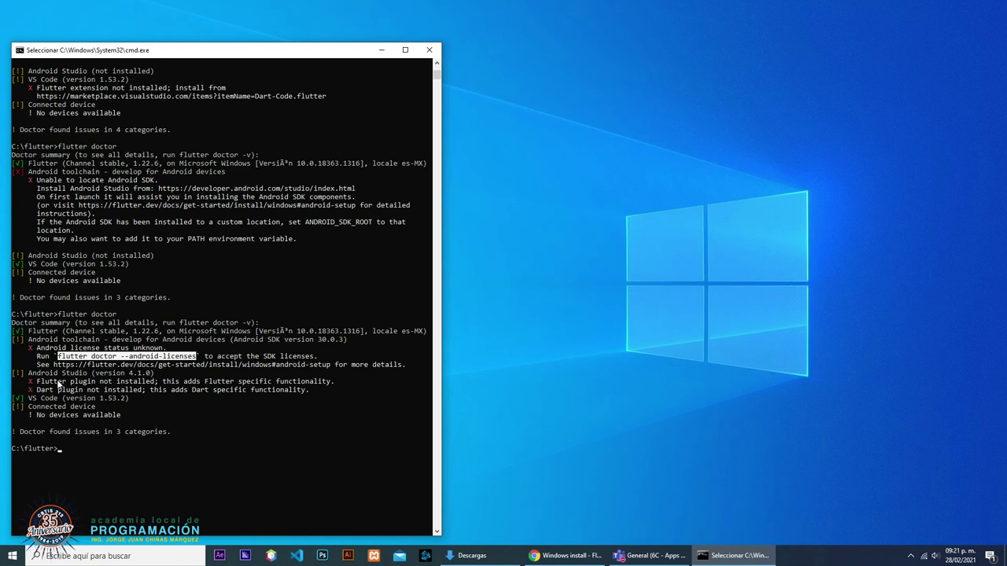
{"action": "left_click_drag", "start_coordinate": [39, 383], "coordinate": [276, 386]}
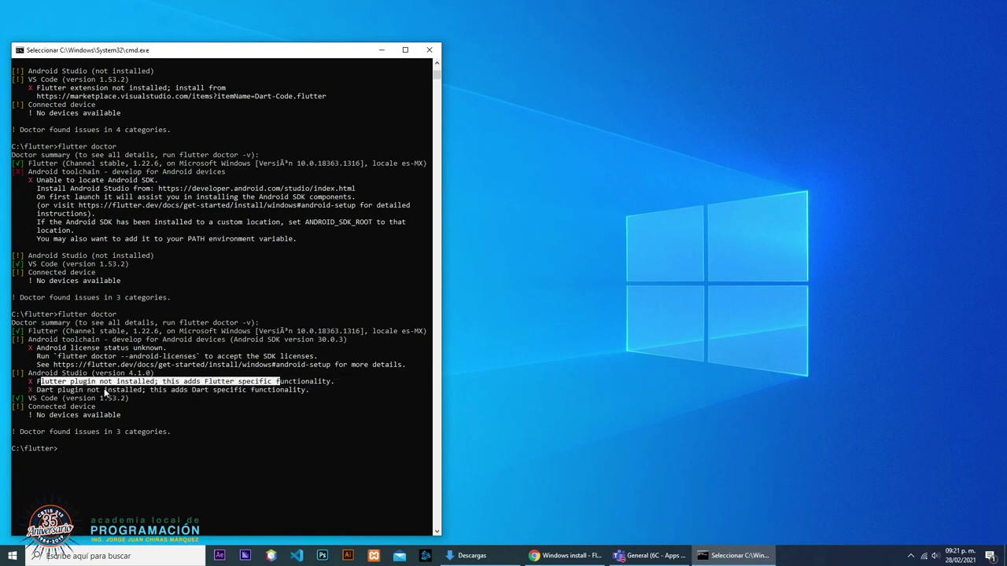
{"action": "left_click", "coordinate": [58, 390]}
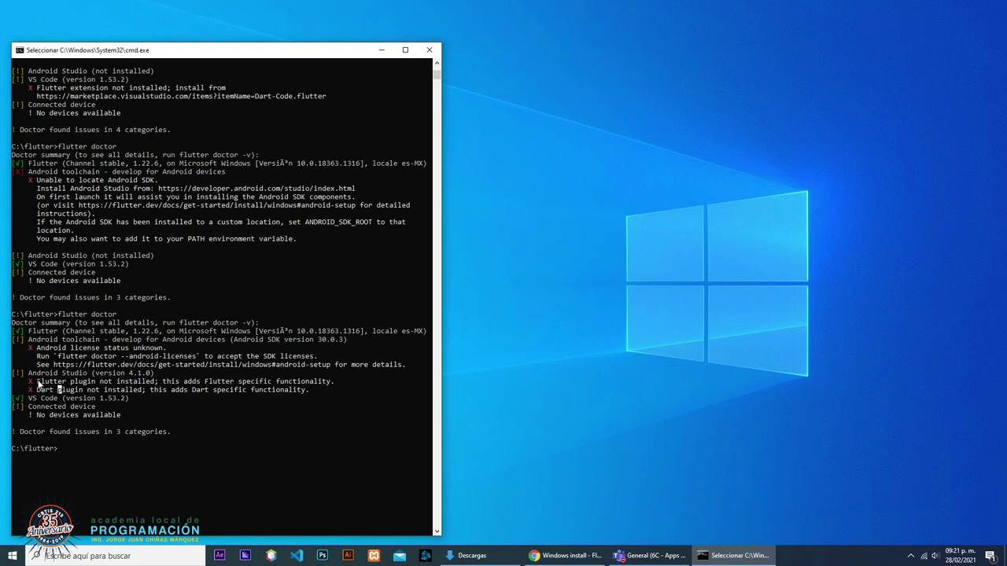
- Review the Android Studio plugin entries and the VS Code entry in the latest doctor summary
{"action": "left_click_drag", "start_coordinate": [38, 383], "coordinate": [94, 384]}
{"action": "left_click_drag", "start_coordinate": [27, 374], "coordinate": [93, 383]}
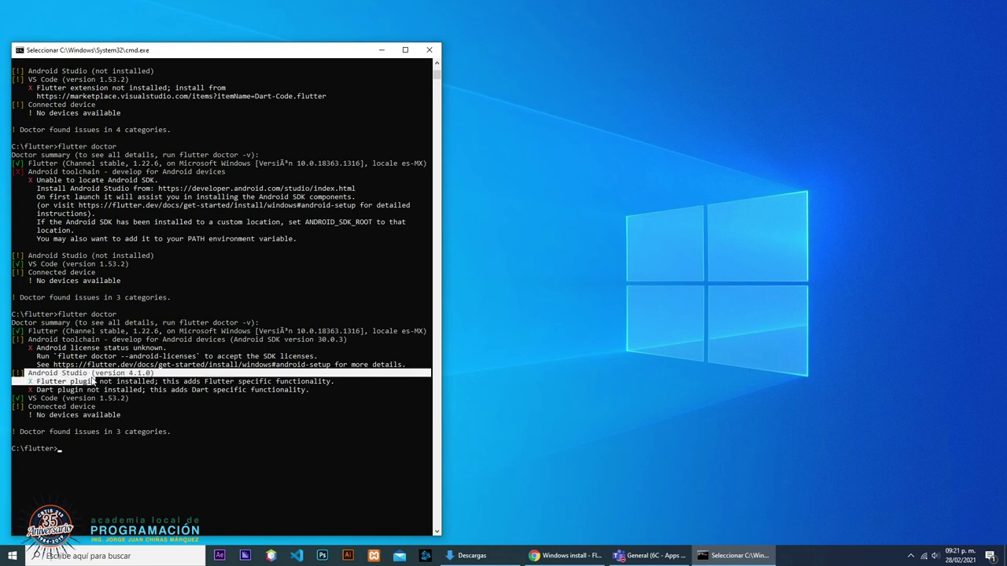
{"action": "left_click", "coordinate": [52, 375]}
{"action": "left_click_drag", "start_coordinate": [32, 375], "coordinate": [313, 391]}
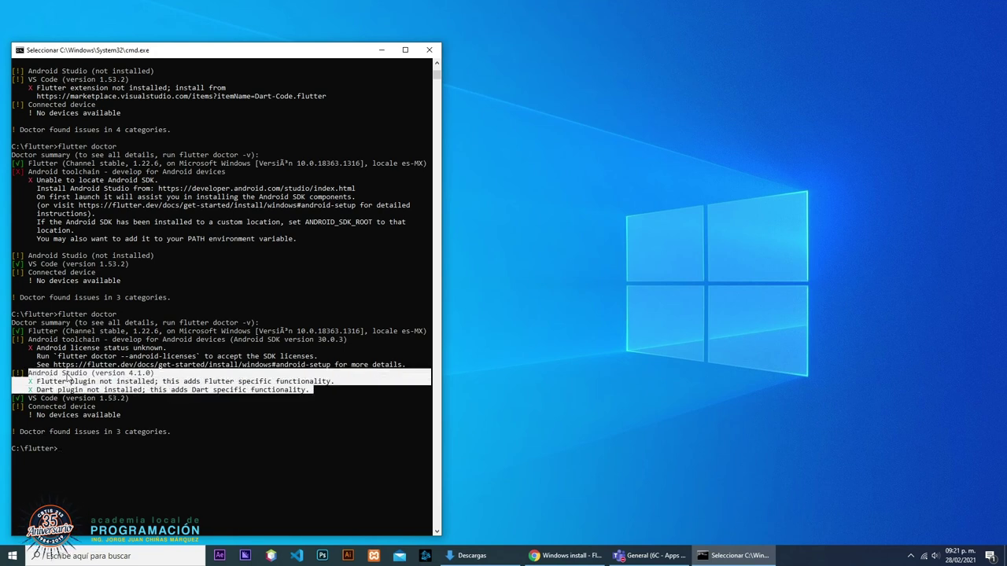
{"action": "left_click_drag", "start_coordinate": [29, 398], "coordinate": [138, 399]}
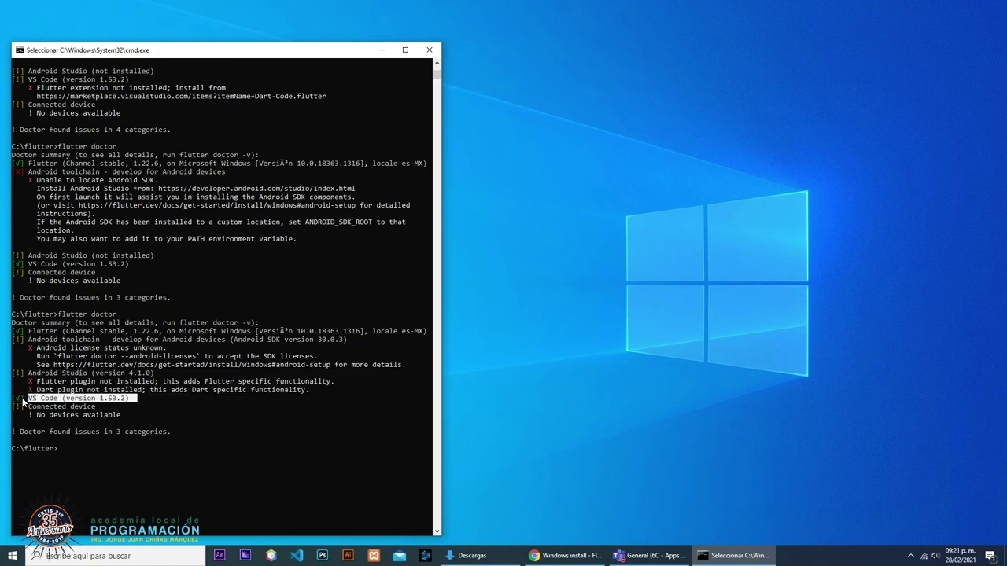
{"action": "left_click_drag", "start_coordinate": [23, 400], "coordinate": [334, 390]}
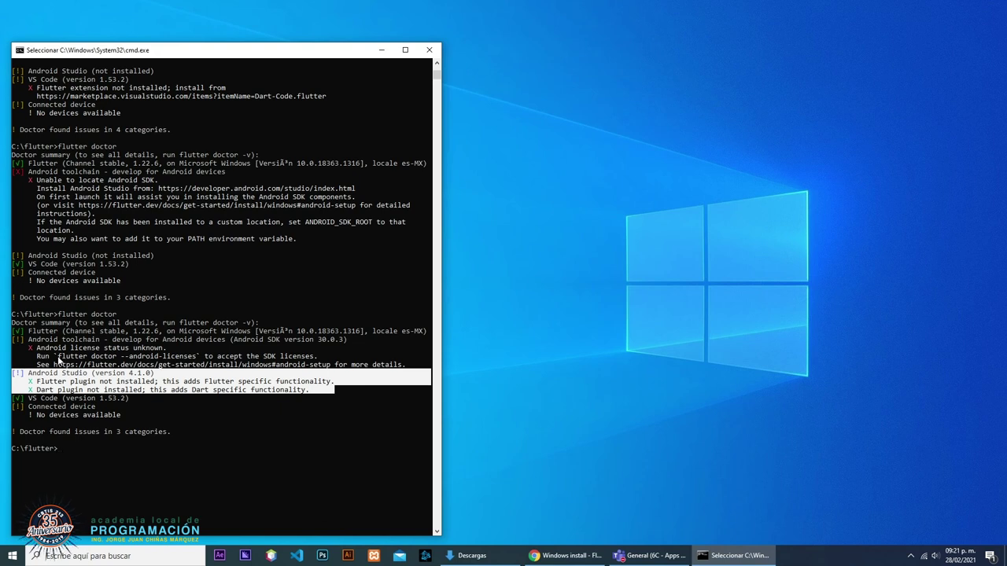
- Copy the suggested command "flutter doctor --android-licenses" from the doctor output and run it at the C:\flutter prompt
{"action": "left_click_drag", "start_coordinate": [59, 360], "coordinate": [197, 359]}
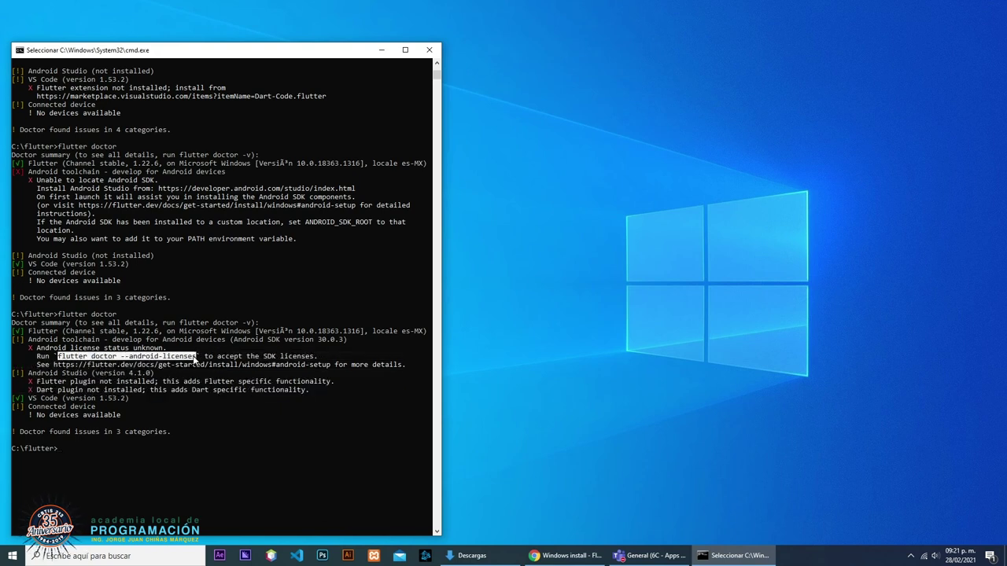
{"action": "right_click", "coordinate": [196, 360]}
{"action": "left_click", "coordinate": [60, 356]}
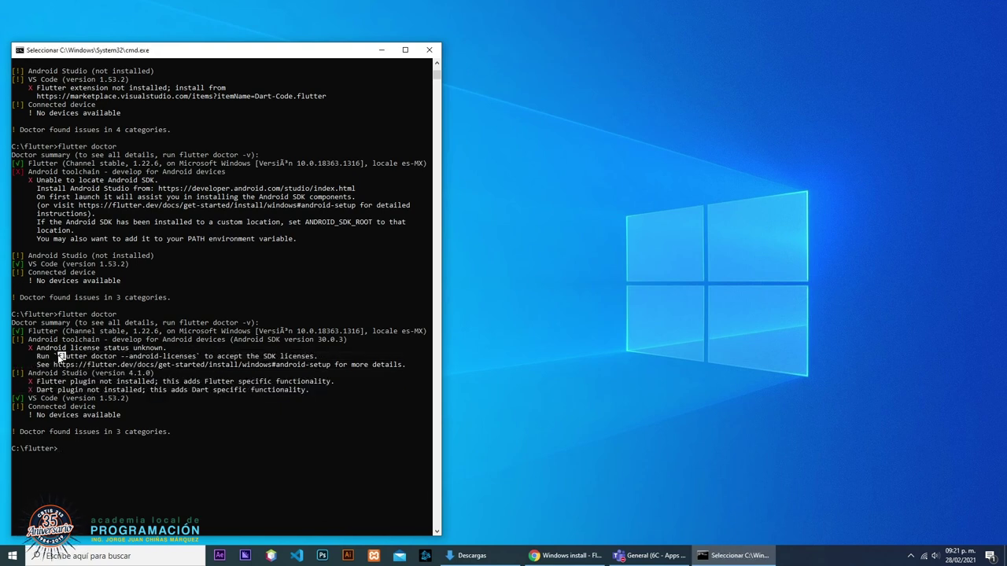
{"action": "left_click_drag", "start_coordinate": [59, 356], "coordinate": [196, 362]}
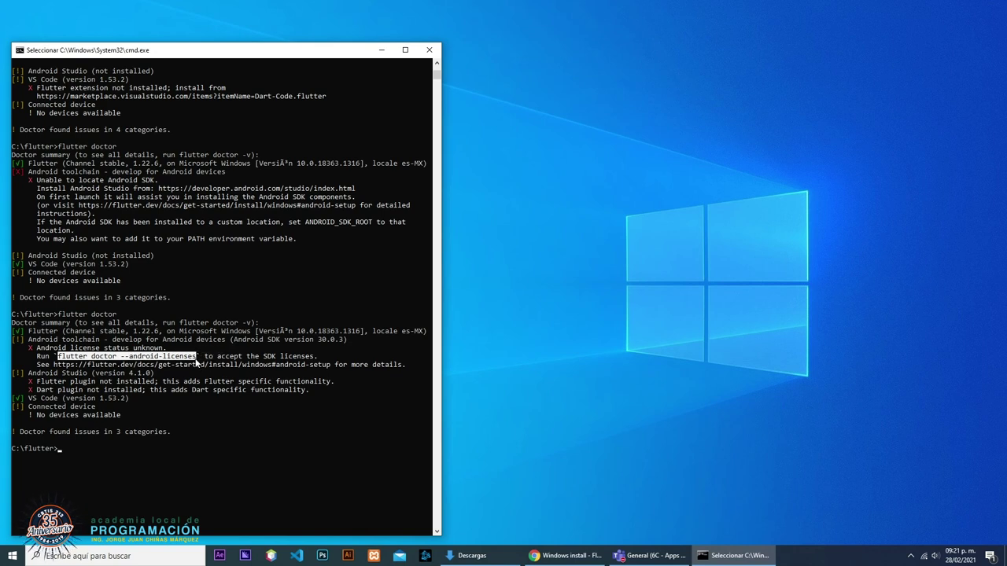
{"action": "right_click", "coordinate": [197, 363]}
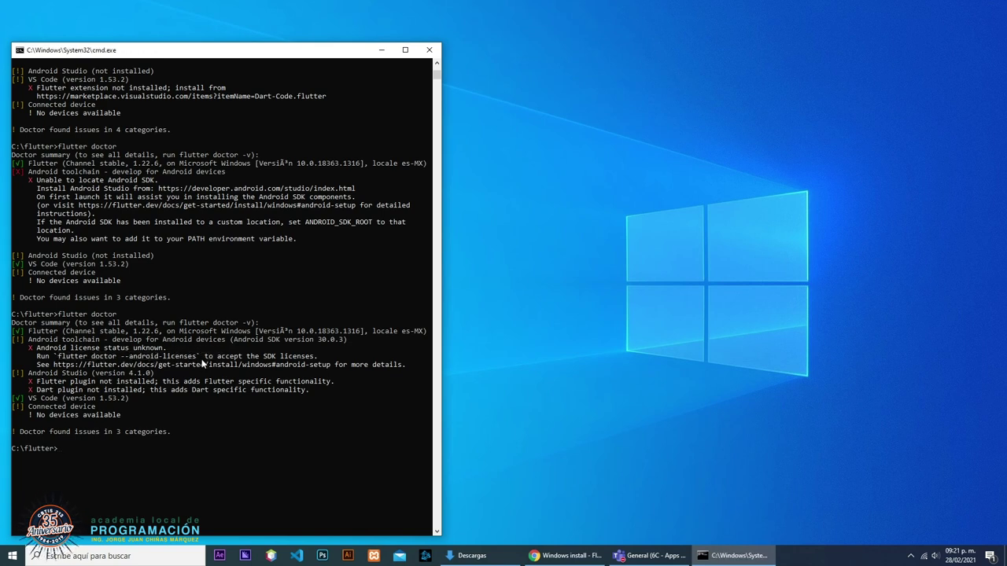
{"action": "right_click", "coordinate": [199, 444]}
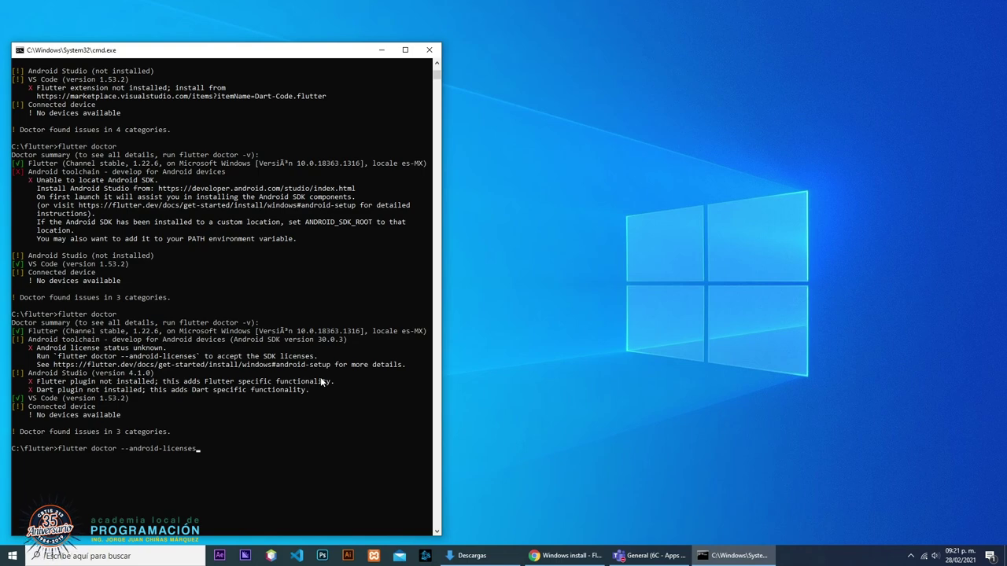
{"action": "key", "text": "Return"}
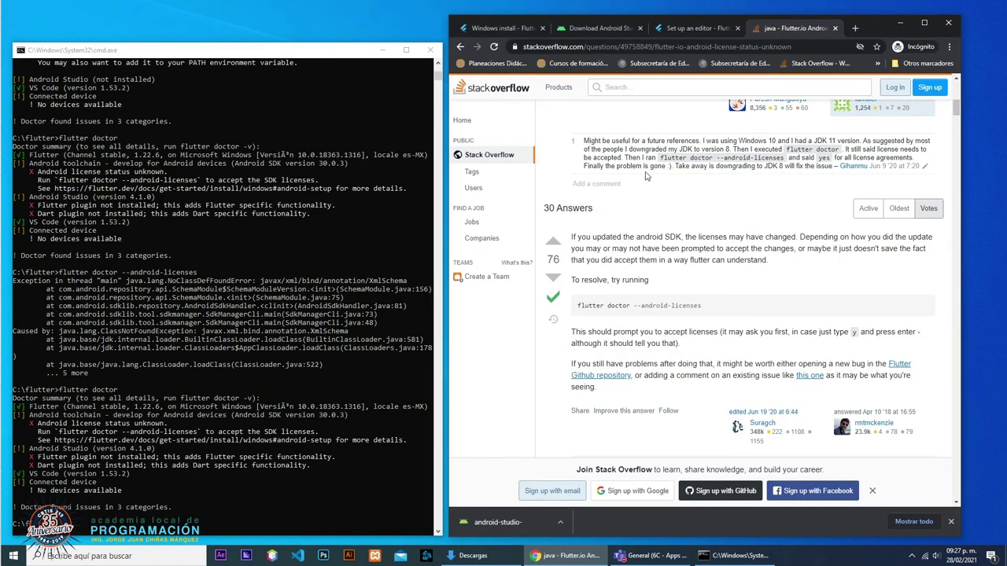
- Read the Stack Overflow question "Flutter.io Android License Status Unknown", from its description and error trace to the comment below
{"action": "scroll", "coordinate": [642, 205], "scroll_direction": "up", "scroll_amount": 10}
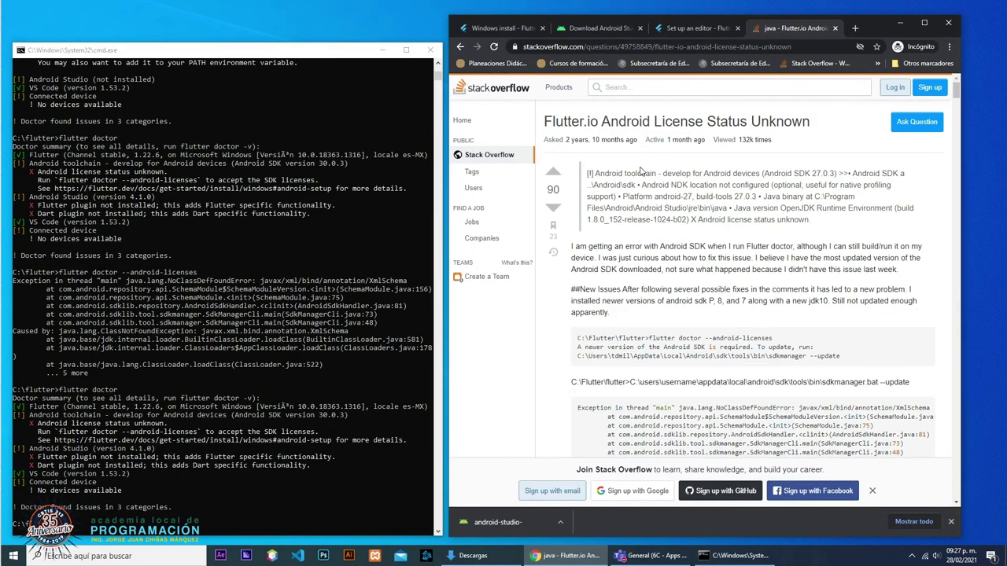
{"action": "scroll", "coordinate": [605, 205], "scroll_direction": "down", "scroll_amount": 3}
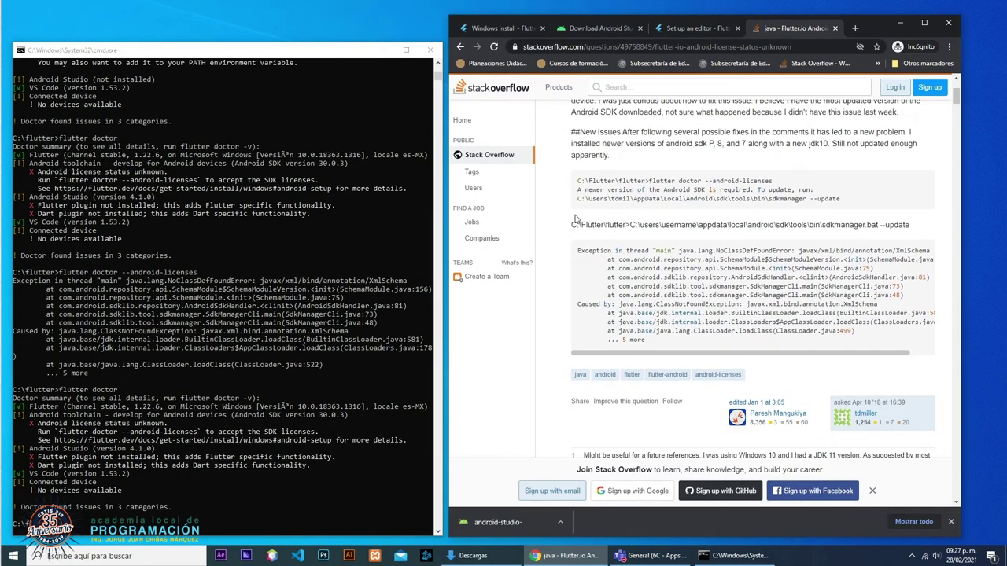
{"action": "scroll", "coordinate": [582, 225], "scroll_direction": "up", "scroll_amount": 2}
{"action": "scroll", "coordinate": [594, 206], "scroll_direction": "down", "scroll_amount": 3}
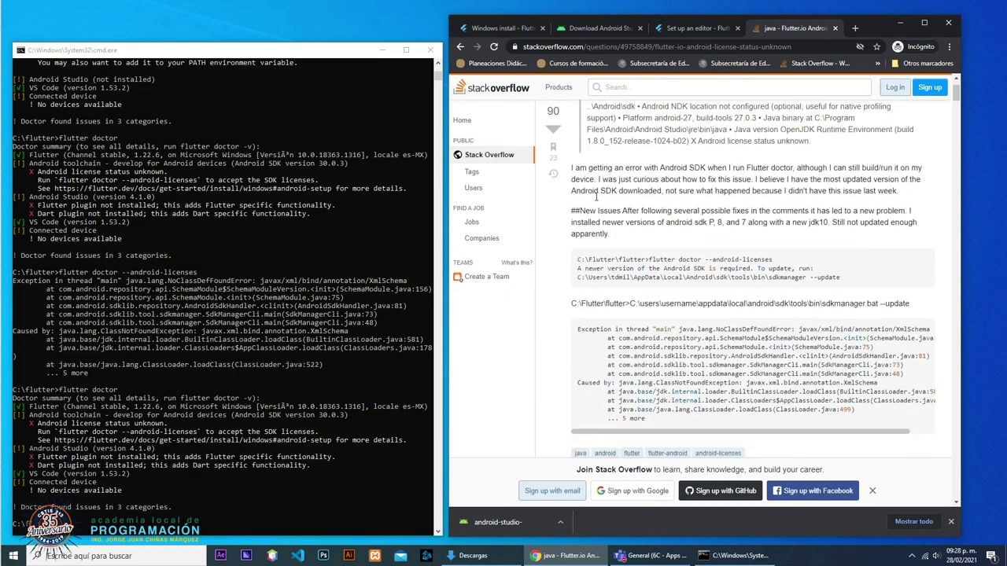
{"action": "scroll", "coordinate": [586, 210], "scroll_direction": "up", "scroll_amount": 1}
{"action": "scroll", "coordinate": [587, 210], "scroll_direction": "down", "scroll_amount": 1}
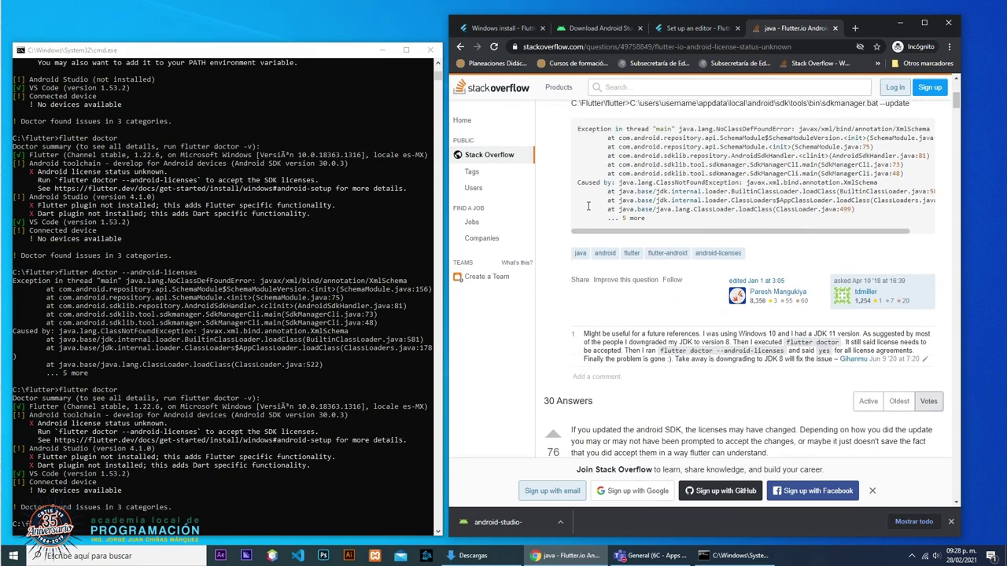
{"action": "scroll", "coordinate": [588, 210], "scroll_direction": "up", "scroll_amount": 2}
{"action": "scroll", "coordinate": [588, 210], "scroll_direction": "down", "scroll_amount": 3}
{"action": "scroll", "coordinate": [588, 209], "scroll_direction": "up", "scroll_amount": 1}
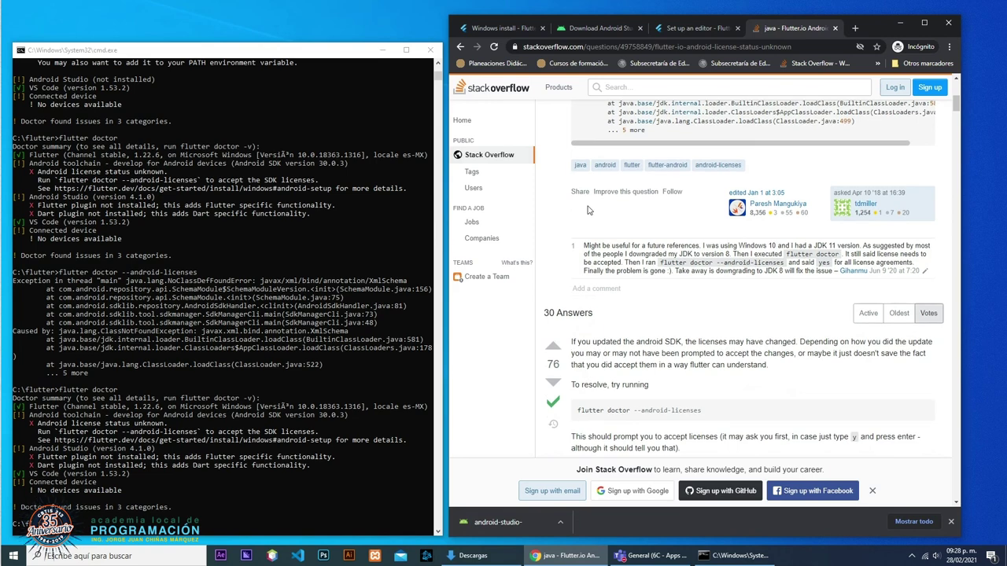
{"action": "scroll", "coordinate": [588, 209], "scroll_direction": "down", "scroll_amount": 2}
- Study the comment under the question for its advice on the JDK version and the license command
{"action": "left_click_drag", "start_coordinate": [718, 211], "coordinate": [815, 220]}
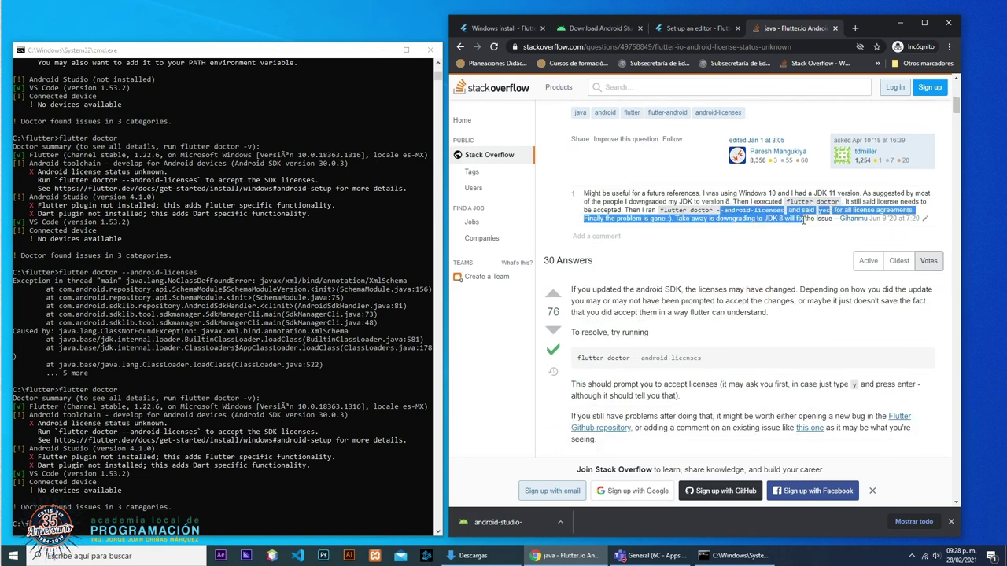
{"action": "left_click", "coordinate": [769, 228]}
{"action": "left_click_drag", "start_coordinate": [741, 219], "coordinate": [804, 220]}
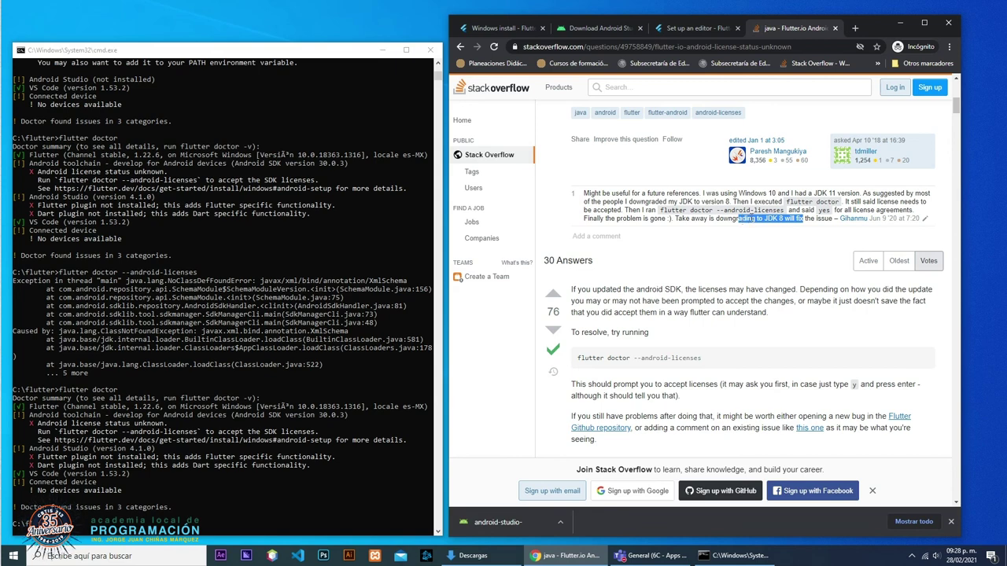
{"action": "left_click", "coordinate": [760, 220]}
{"action": "left_click_drag", "start_coordinate": [767, 216], "coordinate": [833, 209]}
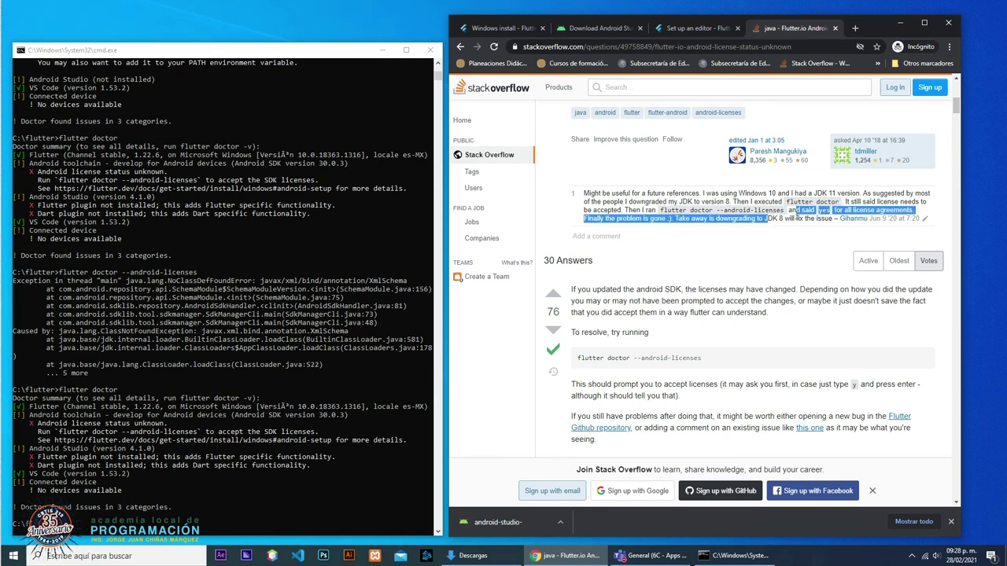
{"action": "left_click", "coordinate": [796, 219]}
{"action": "left_click_drag", "start_coordinate": [764, 218], "coordinate": [799, 220]}
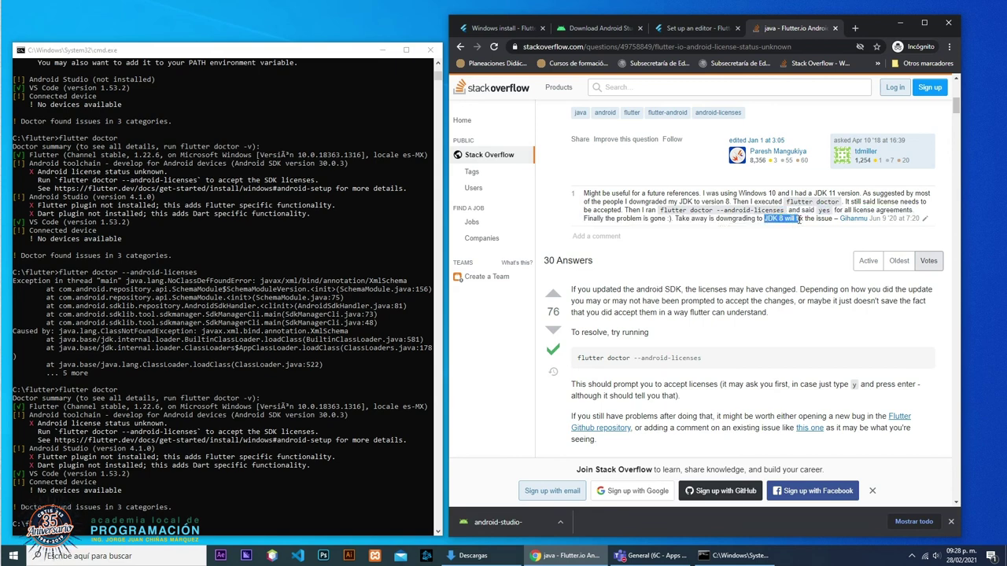
{"action": "scroll", "coordinate": [724, 241], "scroll_direction": "down", "scroll_amount": 1}
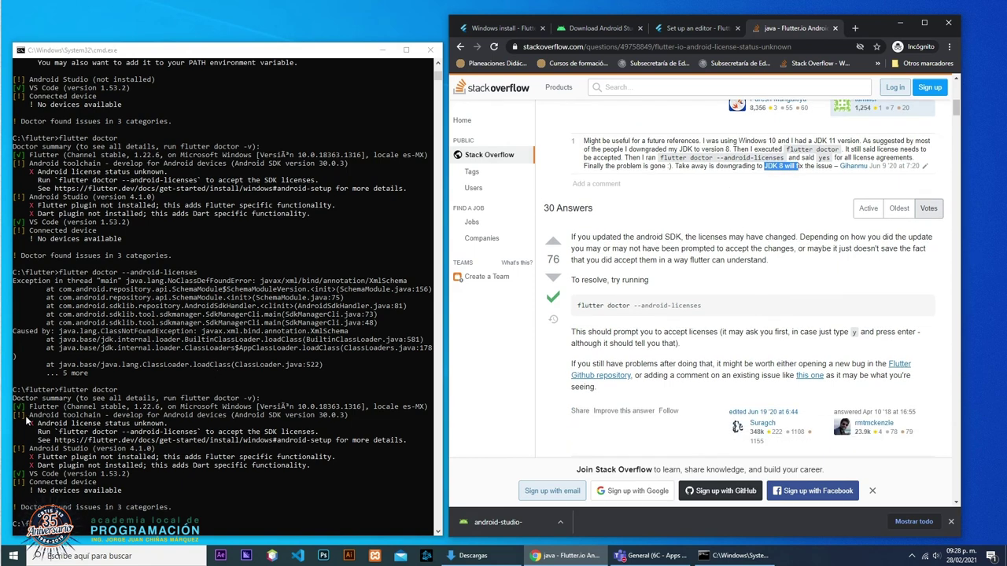
- Compare the Android toolchain entry in the Command Prompt with the closing sentence of the Stack Overflow comment about JDK 8
{"action": "left_click", "coordinate": [19, 419]}
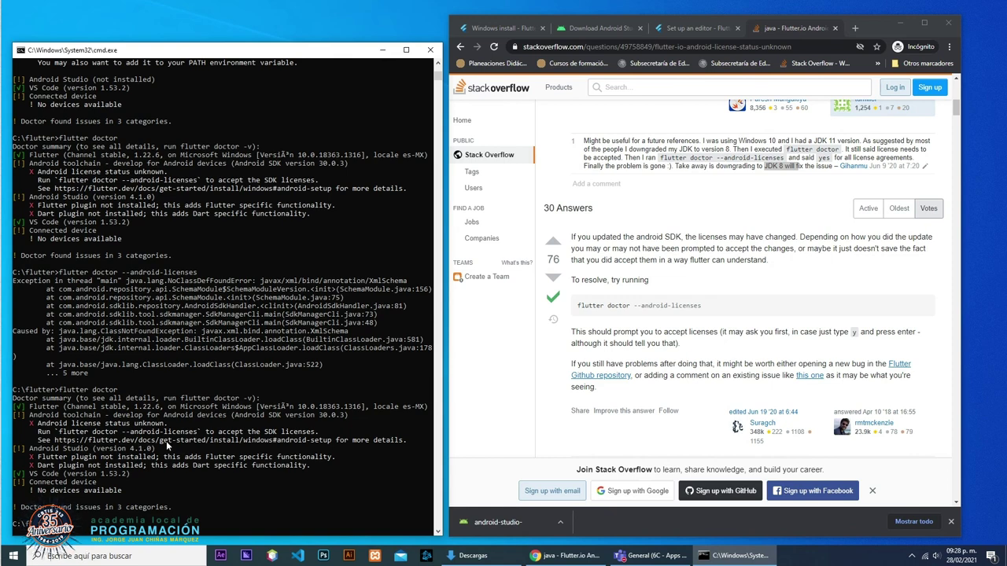
{"action": "left_click_drag", "start_coordinate": [17, 416], "coordinate": [405, 444]}
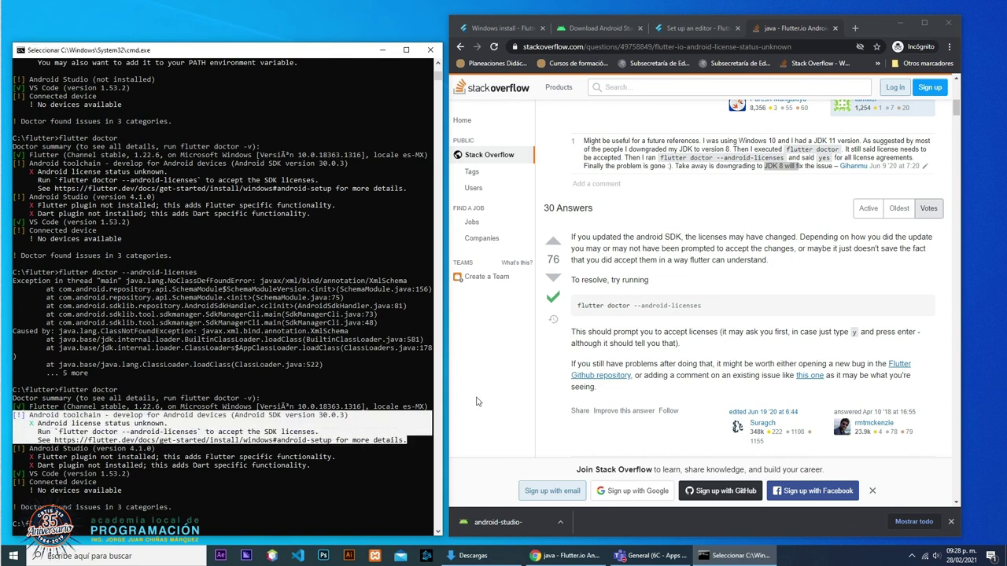
{"action": "left_click", "coordinate": [788, 28]}
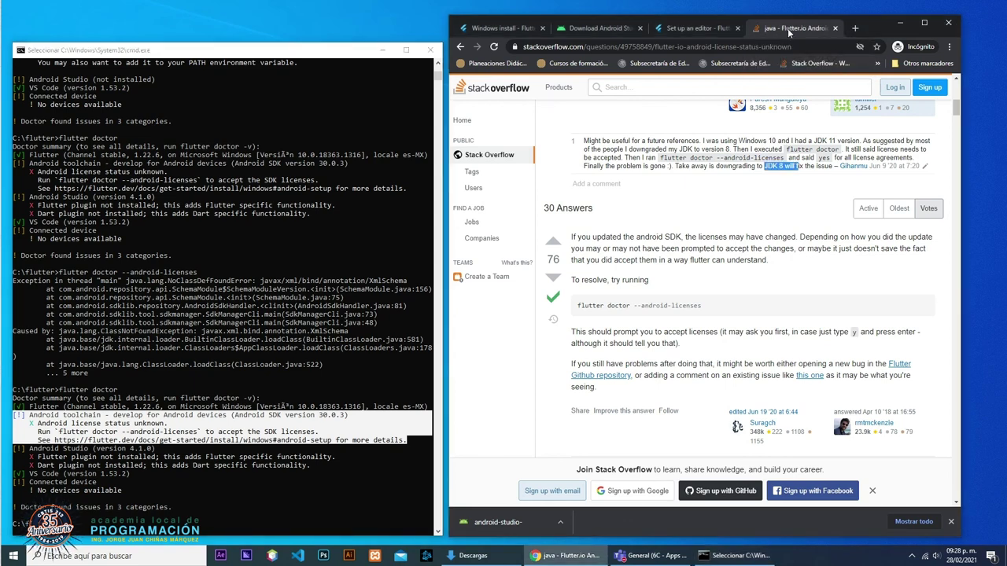
{"action": "scroll", "coordinate": [692, 211], "scroll_direction": "up", "scroll_amount": 1}
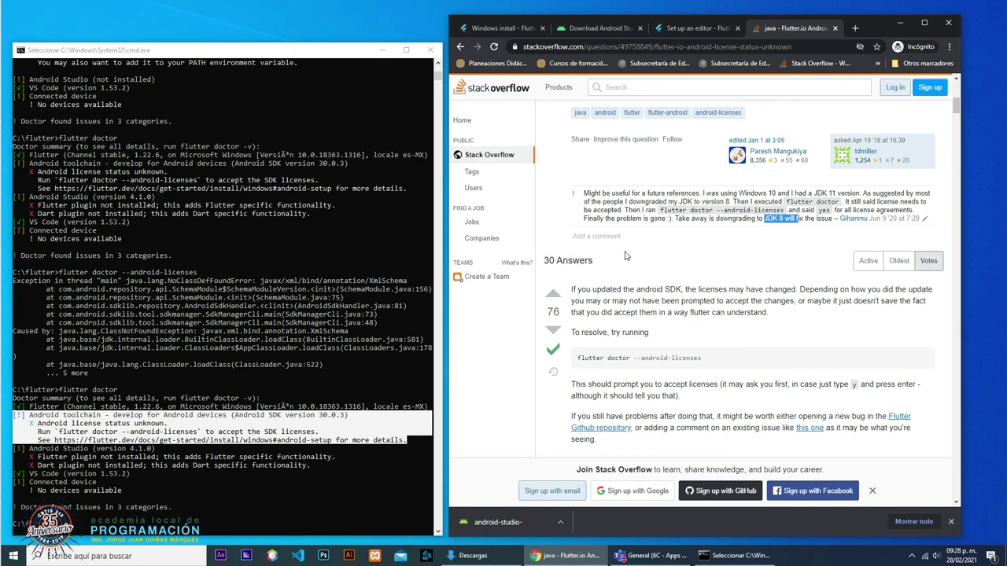
{"action": "left_click", "coordinate": [752, 226]}
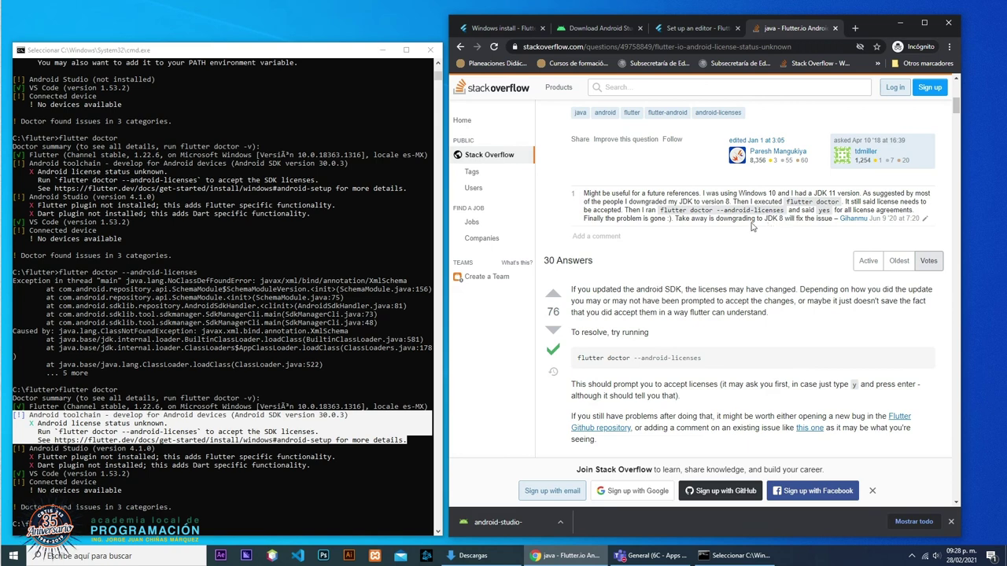
{"action": "left_click_drag", "start_coordinate": [676, 219], "coordinate": [832, 219]}
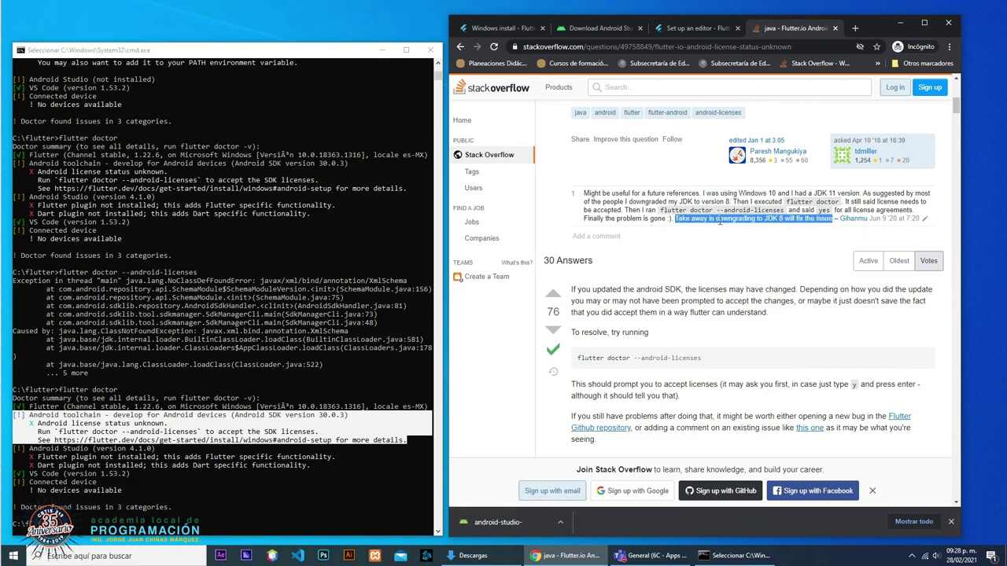
{"action": "left_click_drag", "start_coordinate": [676, 218], "coordinate": [828, 219]}
{"action": "left_click", "coordinate": [751, 221]}
{"action": "left_click_drag", "start_coordinate": [728, 219], "coordinate": [794, 224]}
{"action": "left_click", "coordinate": [790, 222]}
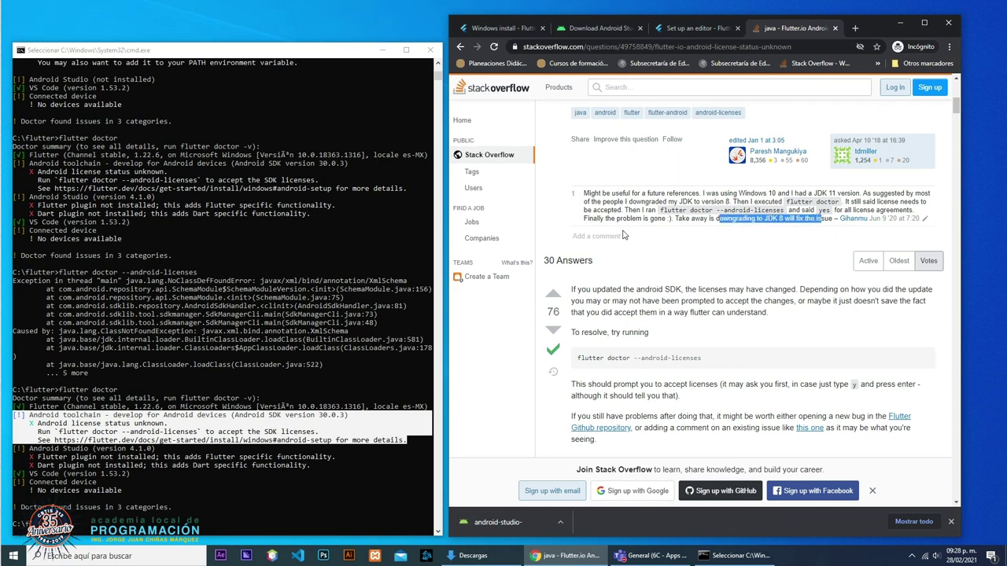
- Close the Stack Overflow page and minimize the Chrome window
{"action": "scroll", "coordinate": [626, 235], "scroll_direction": "down", "scroll_amount": 5}
{"action": "scroll", "coordinate": [613, 237], "scroll_direction": "up", "scroll_amount": 8}
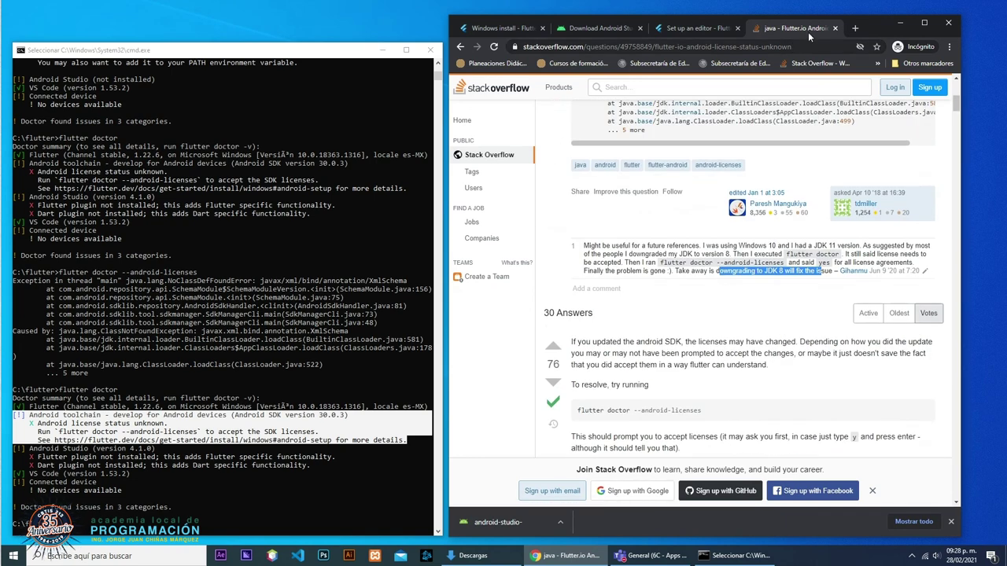
{"action": "left_click", "coordinate": [835, 28]}
{"action": "left_click", "coordinate": [568, 555]}
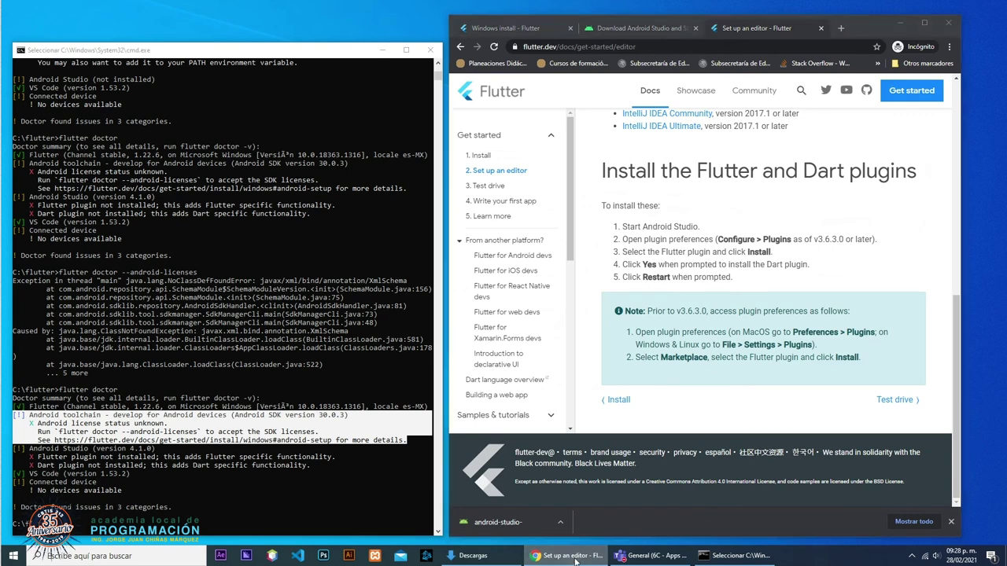
- Go over the last doctor summary's entries for VS Code, Flutter, the Android license status and the Flutter plugin
{"action": "left_click", "coordinate": [277, 440]}
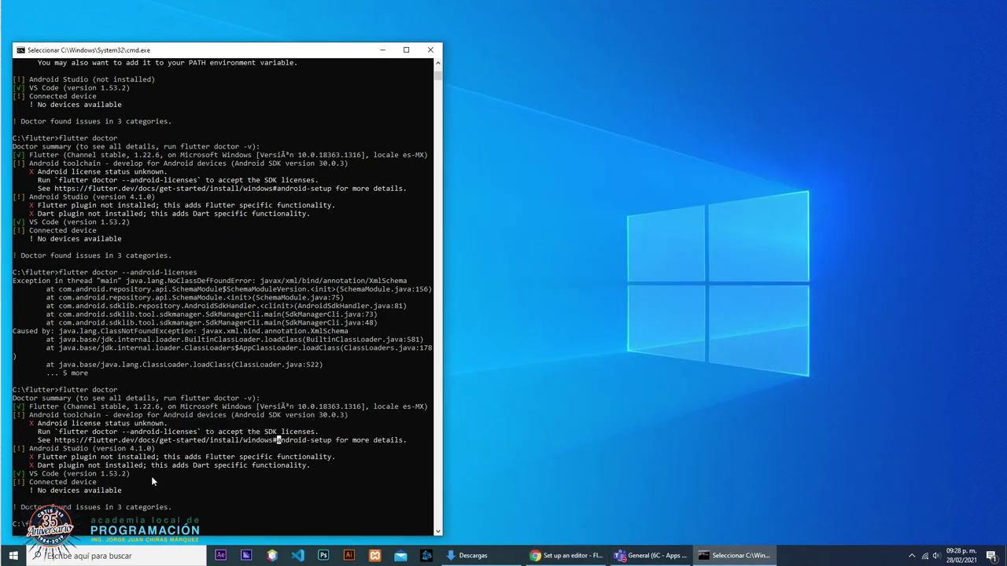
{"action": "left_click_drag", "start_coordinate": [17, 474], "coordinate": [161, 474]}
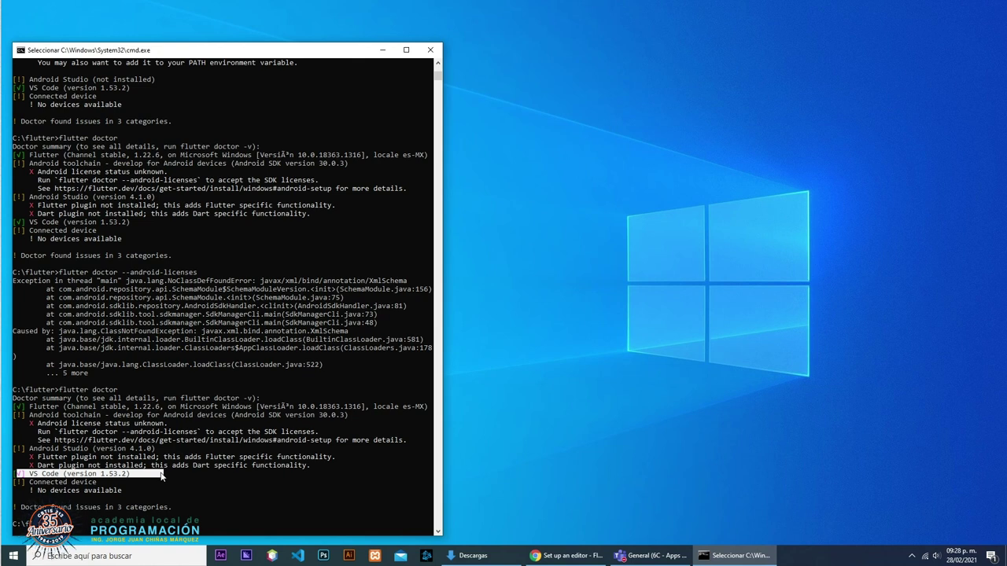
{"action": "left_click_drag", "start_coordinate": [29, 407], "coordinate": [178, 406]}
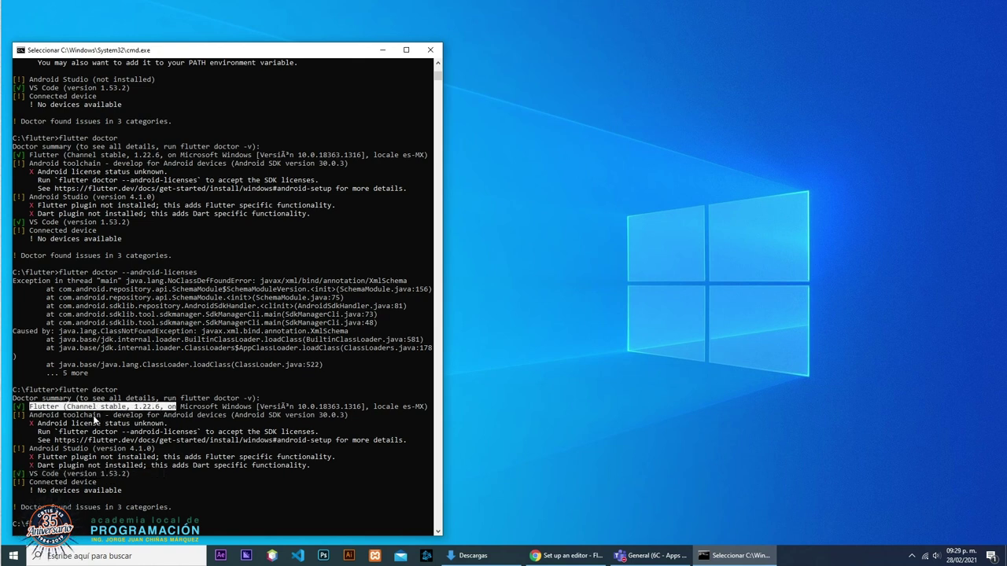
{"action": "left_click", "coordinate": [110, 421]}
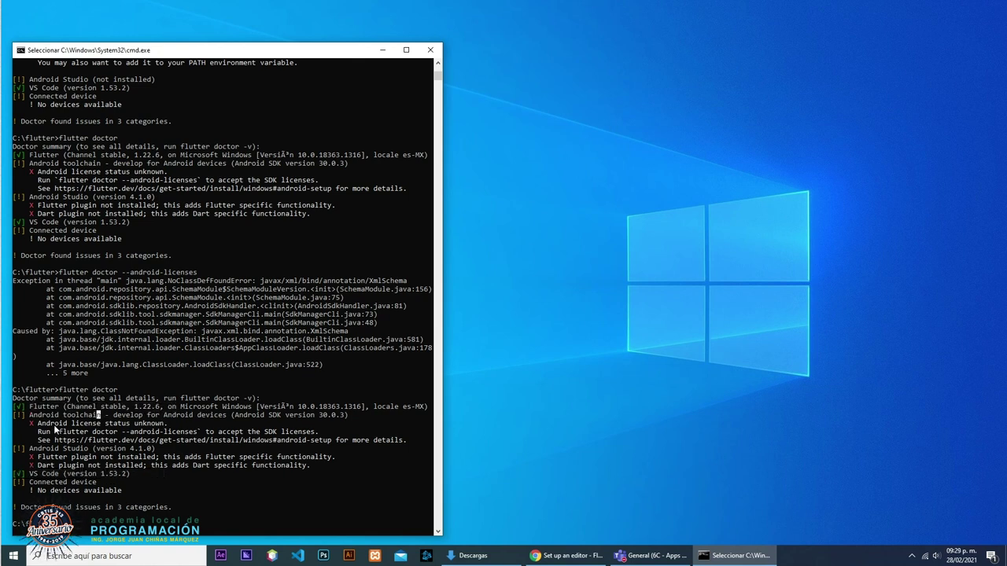
{"action": "left_click_drag", "start_coordinate": [36, 423], "coordinate": [172, 424]}
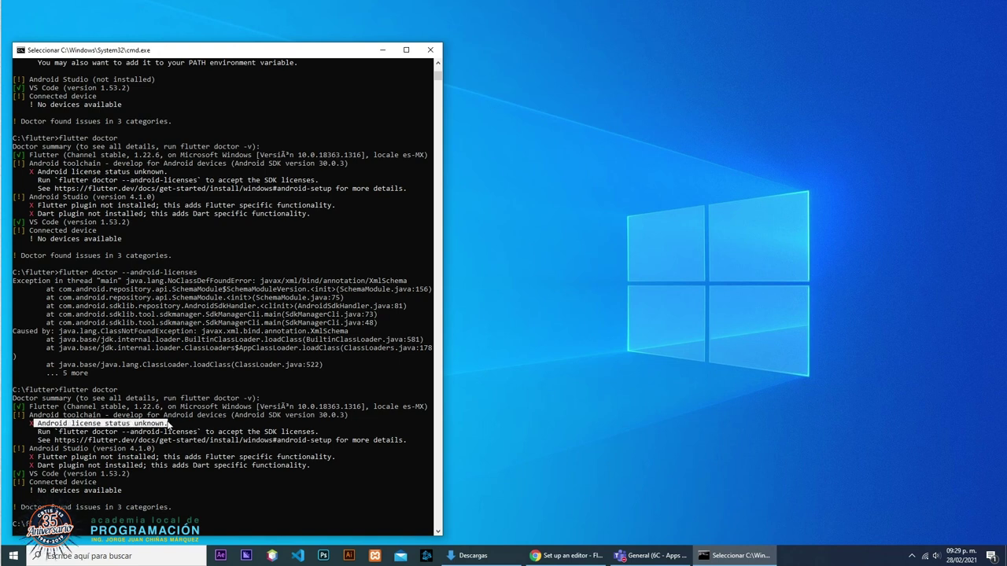
{"action": "left_click", "coordinate": [48, 456]}
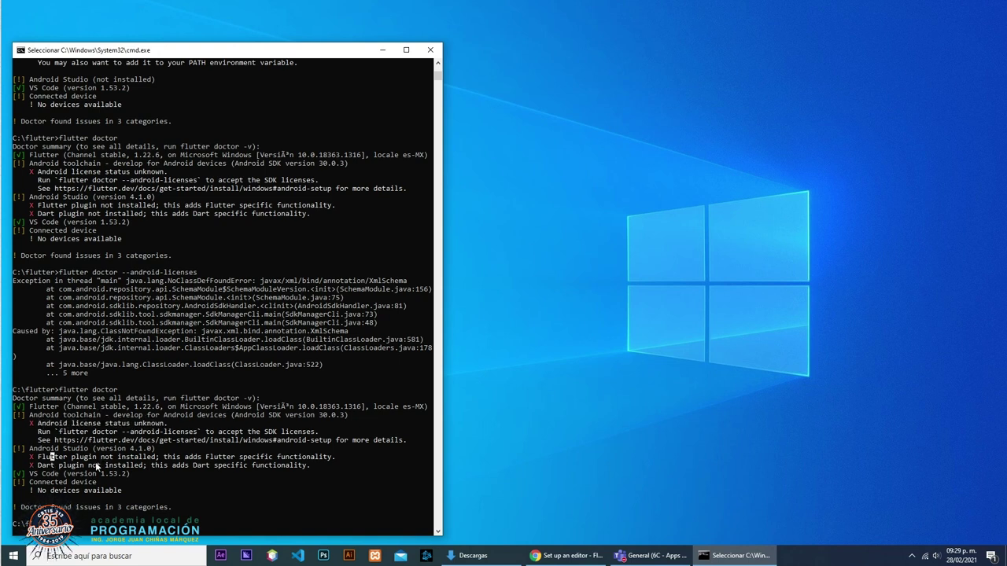
- Review the last doctor summary's Android Studio and Flutter plugin lines, and close the Command Prompt
{"action": "left_click_drag", "start_coordinate": [39, 456], "coordinate": [173, 456]}
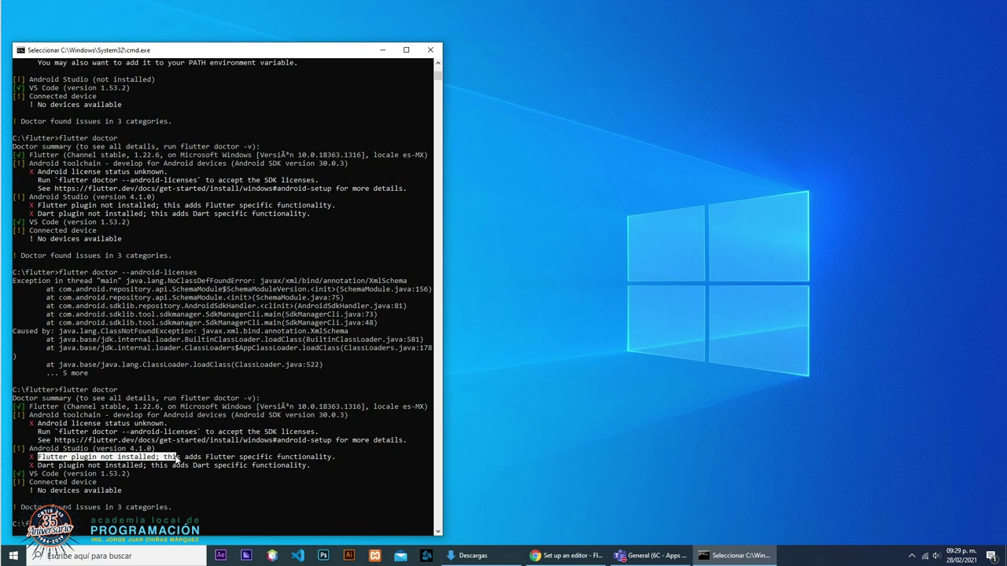
{"action": "left_click_drag", "start_coordinate": [34, 456], "coordinate": [124, 456]}
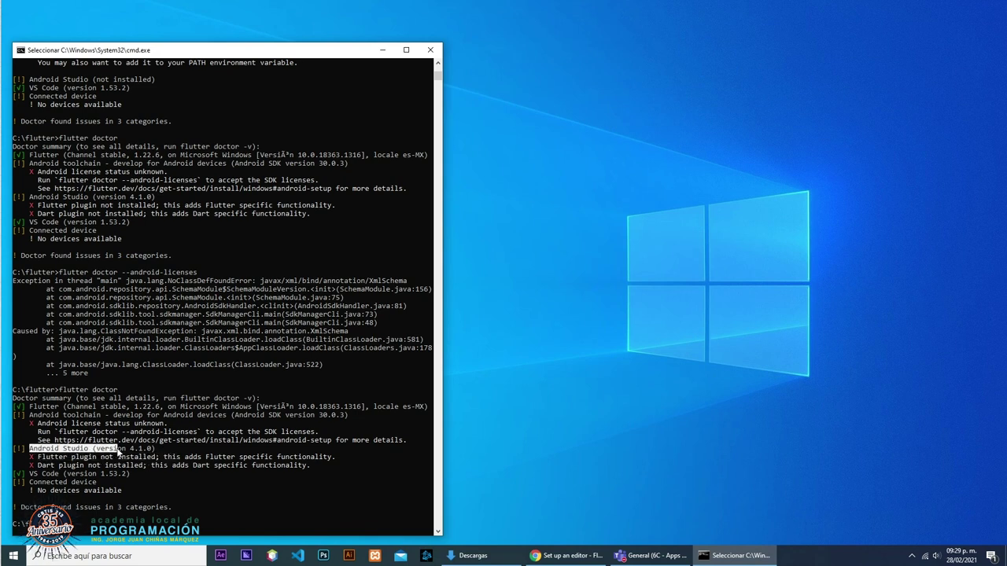
{"action": "left_click", "coordinate": [195, 452]}
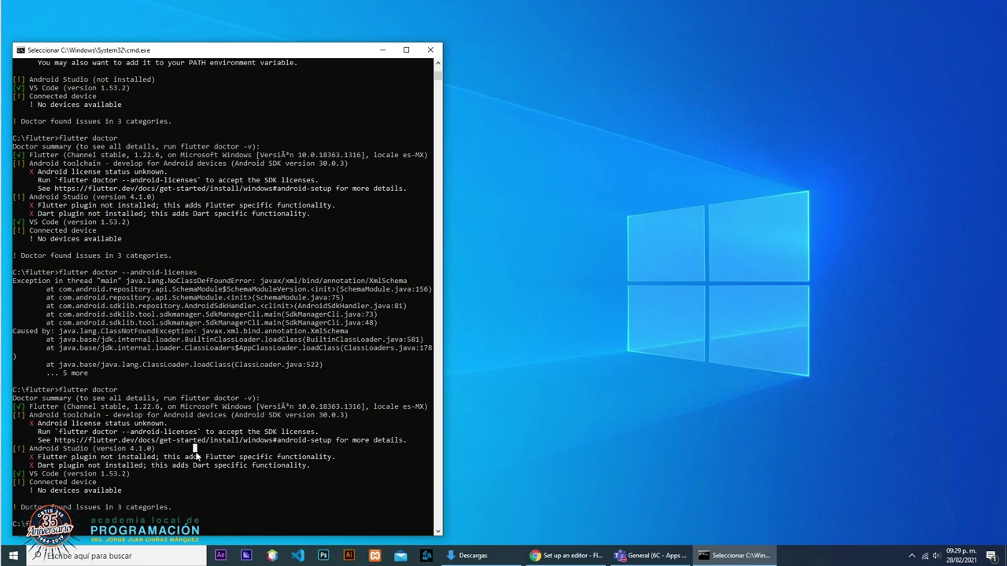
{"action": "left_click", "coordinate": [430, 52]}
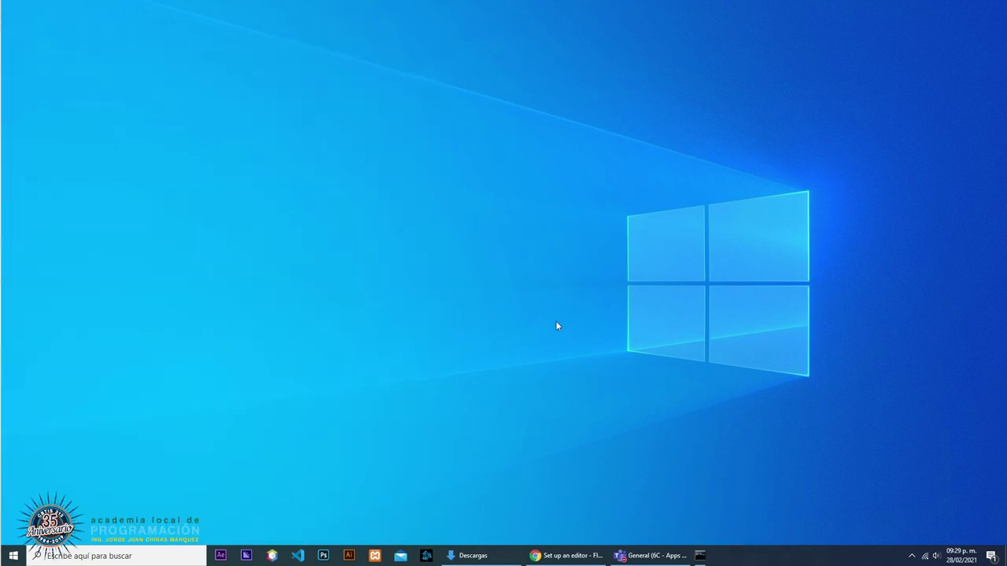
- Switch to Chrome, look over the Flutter Windows install guide down to its "Run flutter doctor" section, and minimize the browser
{"action": "left_click", "coordinate": [533, 558]}
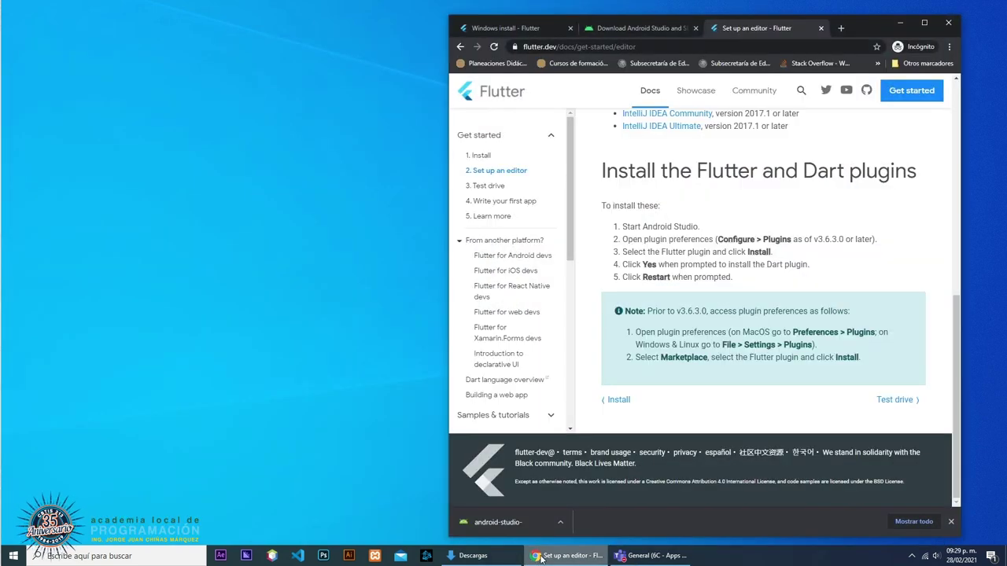
{"action": "left_click", "coordinate": [927, 27]}
{"action": "scroll", "coordinate": [340, 240], "scroll_direction": "up", "scroll_amount": 5}
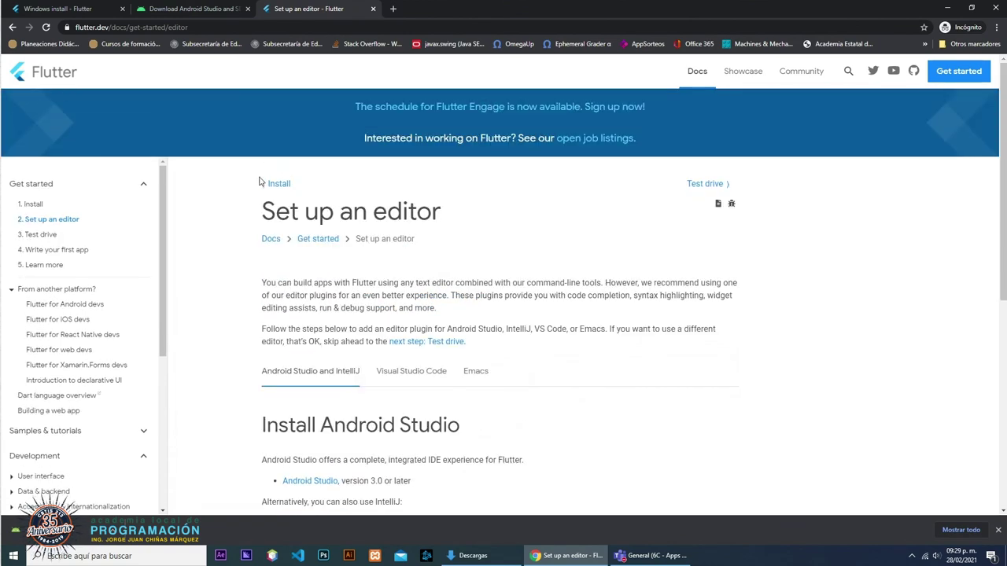
{"action": "left_click", "coordinate": [268, 182]}
{"action": "left_click", "coordinate": [317, 307]}
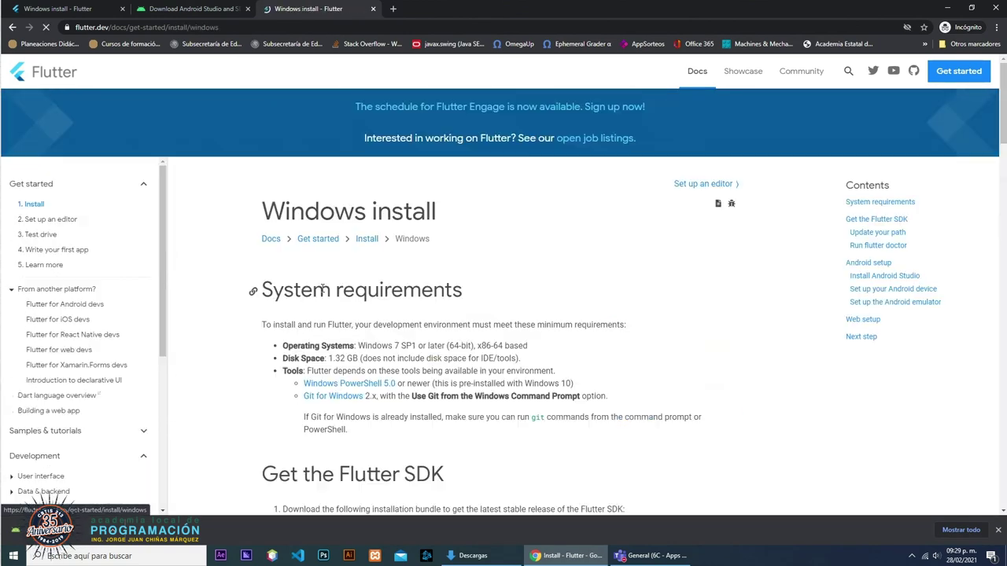
{"action": "scroll", "coordinate": [240, 241], "scroll_direction": "down", "scroll_amount": 5}
{"action": "scroll", "coordinate": [242, 244], "scroll_direction": "down", "scroll_amount": 10}
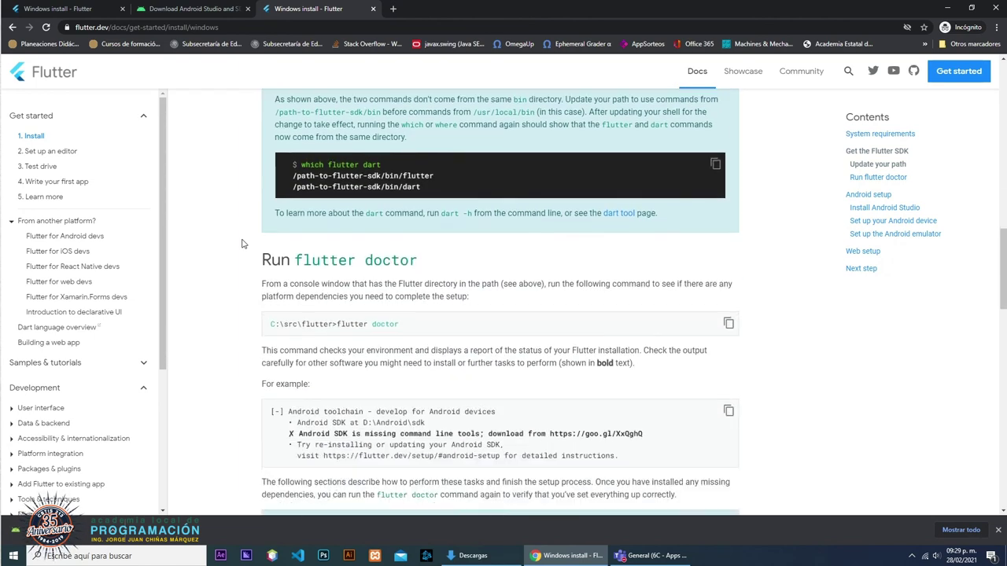
{"action": "left_click", "coordinate": [948, 8]}
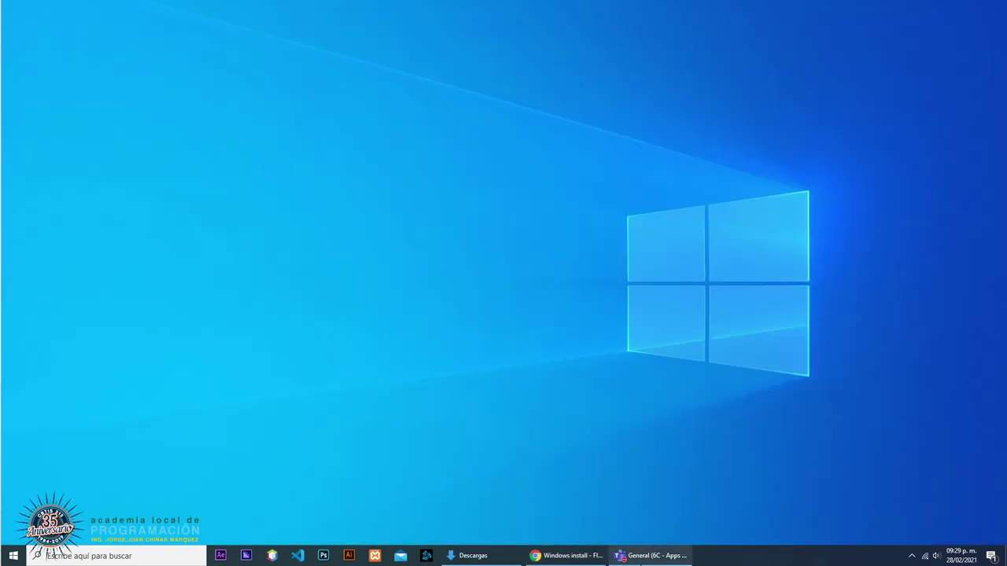
- Switch to Microsoft Teams and read the introduction of the "Enlaces de Descarga" post in the General channel
{"action": "left_click", "coordinate": [651, 556]}
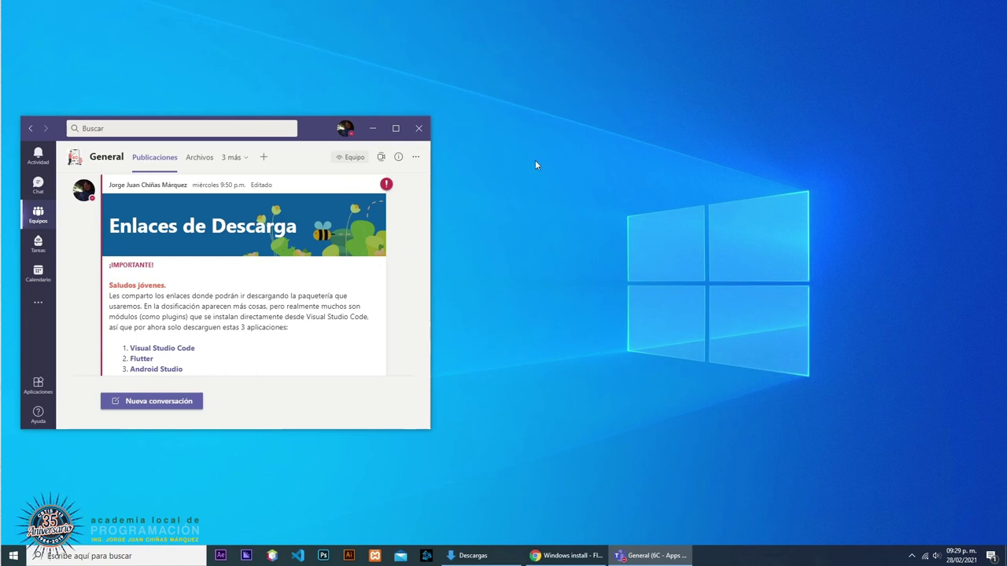
{"action": "mouse_move", "coordinate": [392, 185]}
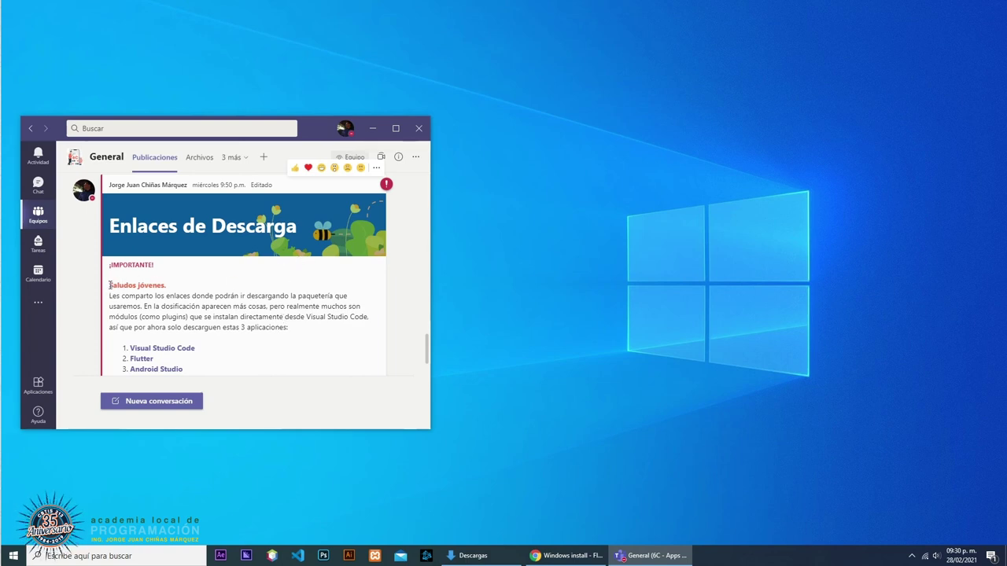
{"action": "left_click_drag", "start_coordinate": [110, 286], "coordinate": [321, 331]}
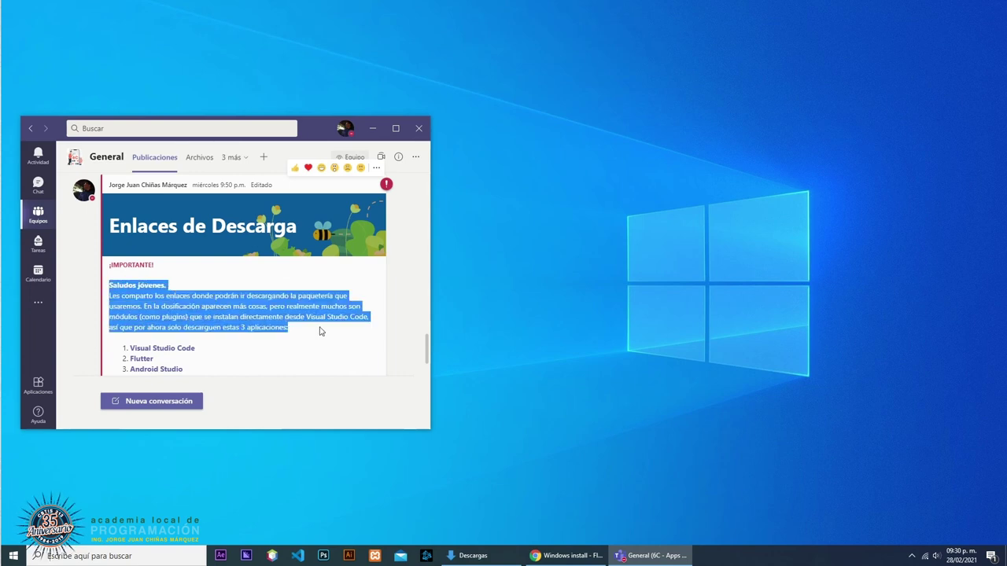
{"action": "left_click", "coordinate": [321, 331]}
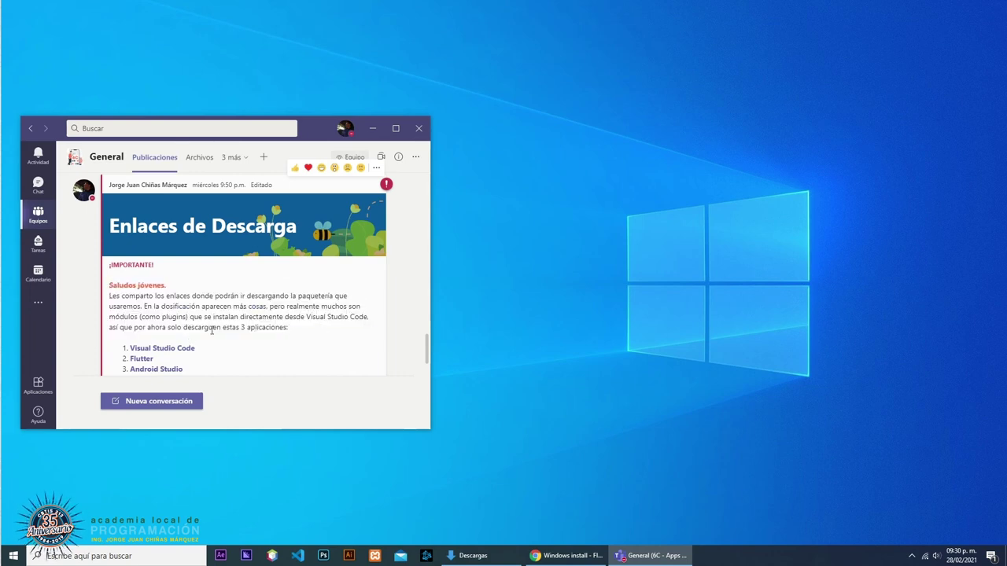